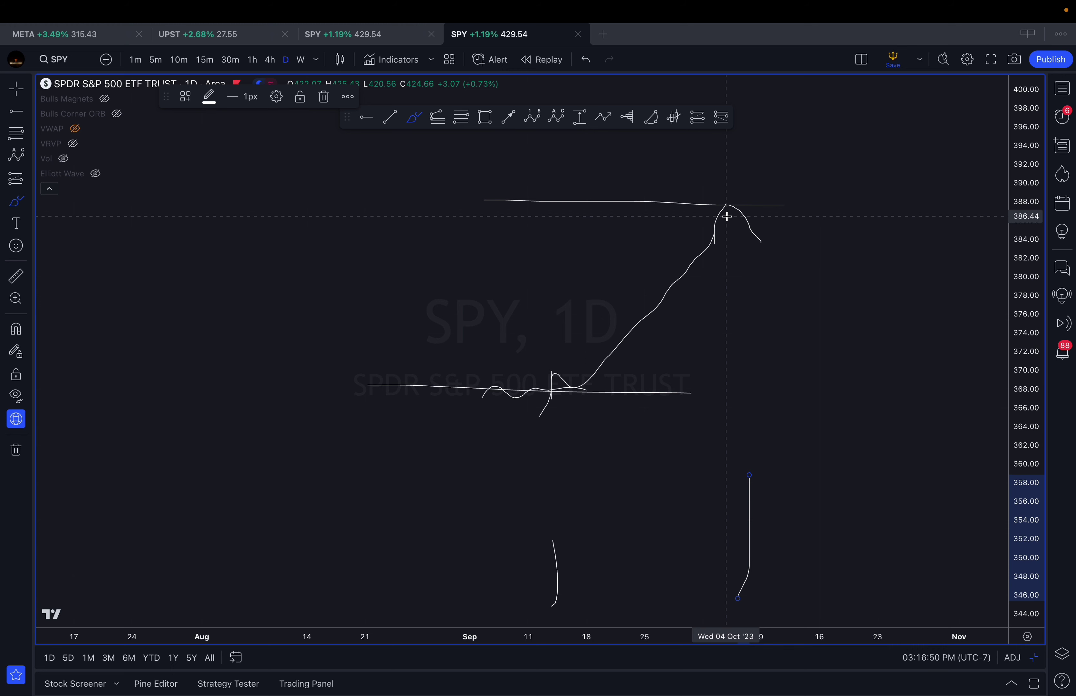
Brush two horizontal level lines in the empty space before the existing sketch, at about 386 and 368, spanning July
{"action": "key", "text": "Escape"}
{"action": "left_click_drag", "start_coordinate": [331, 292], "coordinate": [574, 305]}
{"action": "left_click", "coordinate": [412, 120]}
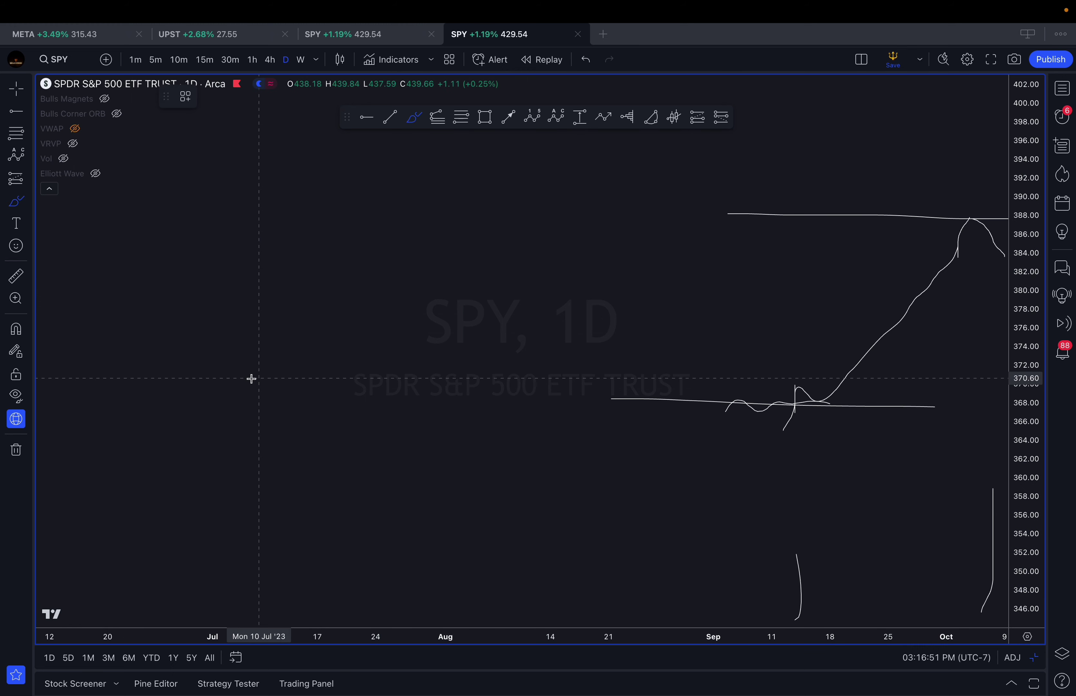
{"action": "left_click_drag", "start_coordinate": [216, 397], "coordinate": [457, 405]}
{"action": "left_click_drag", "start_coordinate": [216, 234], "coordinate": [423, 237]}
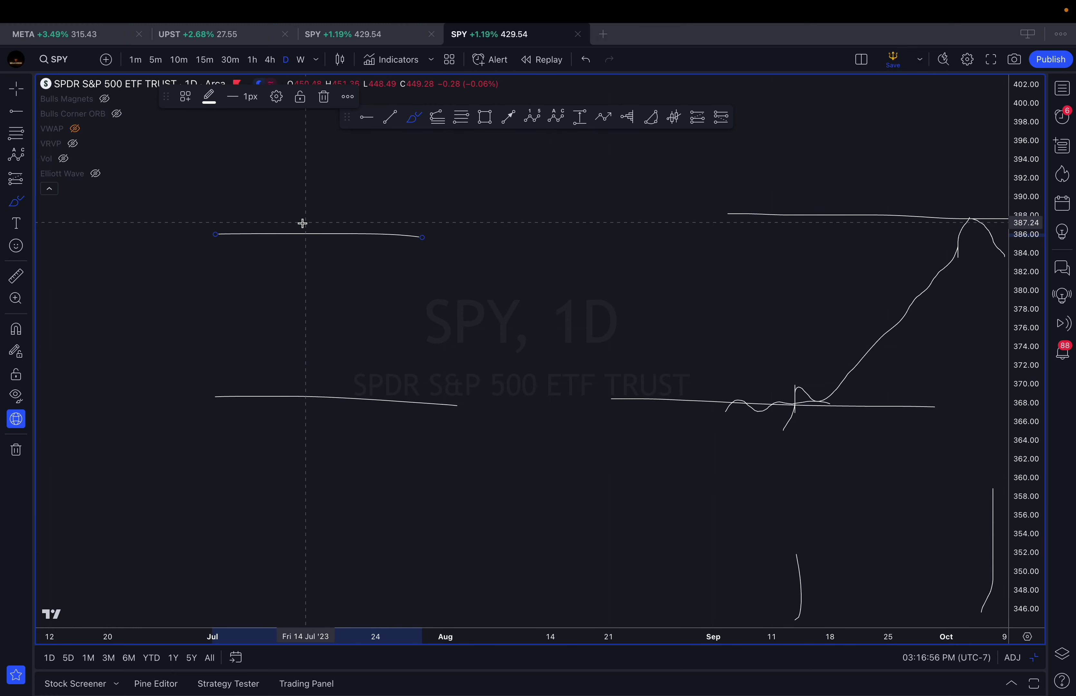
Sketch a price path falling from the upper level and bouncing at the lower one, with both ends outlined and volume bars beneath
{"action": "mouse_move", "coordinate": [303, 223]}
{"action": "left_mouse_down"}
{"action": "mouse_move", "coordinate": [309, 250]}
{"action": "mouse_move", "coordinate": [293, 235]}
{"action": "mouse_move", "coordinate": [295, 223]}
{"action": "mouse_move", "coordinate": [309, 231]}
{"action": "mouse_move", "coordinate": [317, 281]}
{"action": "mouse_move", "coordinate": [317, 267]}
{"action": "mouse_move", "coordinate": [388, 397]}
{"action": "mouse_move", "coordinate": [417, 389]}
{"action": "mouse_move", "coordinate": [433, 363]}
{"action": "left_mouse_up"}
{"action": "mouse_move", "coordinate": [332, 376]}
{"action": "left_mouse_down"}
{"action": "mouse_move", "coordinate": [444, 377]}
{"action": "mouse_move", "coordinate": [353, 404]}
{"action": "left_mouse_up"}
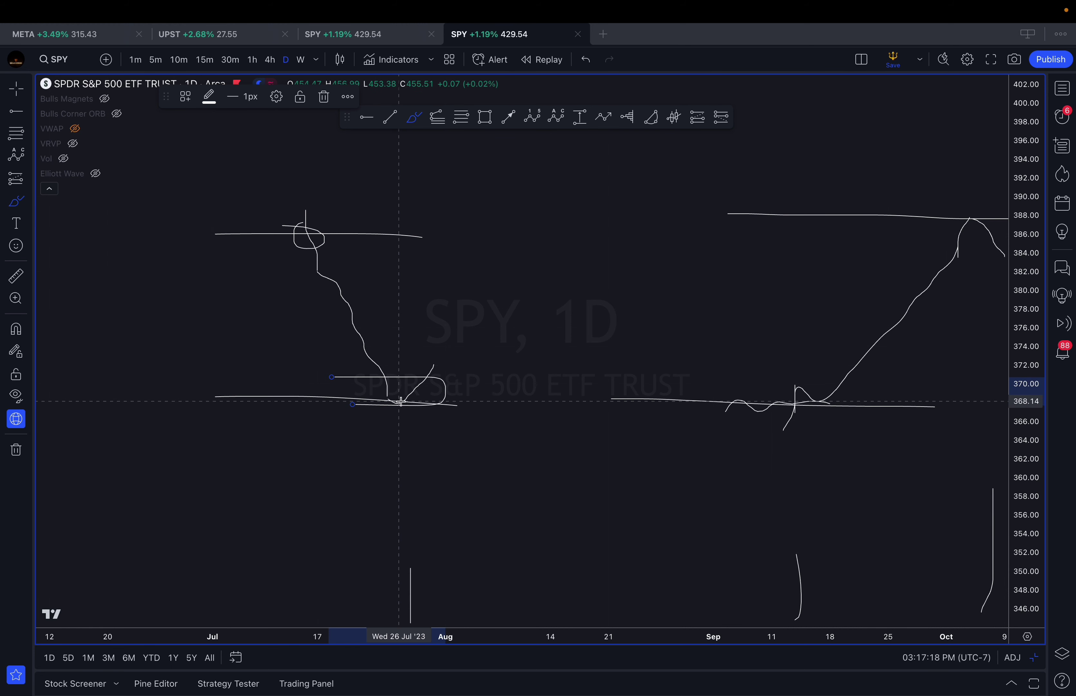
{"action": "mouse_move", "coordinate": [412, 564]}
{"action": "left_mouse_down"}
{"action": "mouse_move", "coordinate": [422, 567]}
{"action": "mouse_move", "coordinate": [434, 621]}
{"action": "left_mouse_up"}
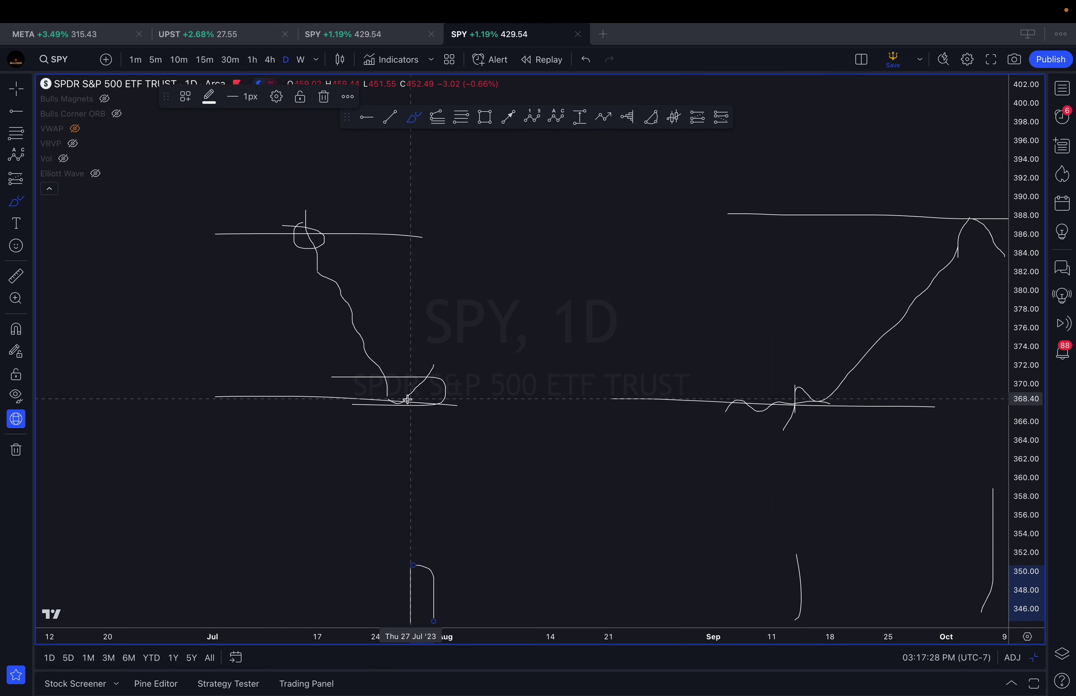
{"action": "scroll", "coordinate": [407, 400], "scroll_direction": "left", "scroll_amount": 10}
{"action": "scroll", "coordinate": [409, 398], "scroll_direction": "right", "scroll_amount": 4}
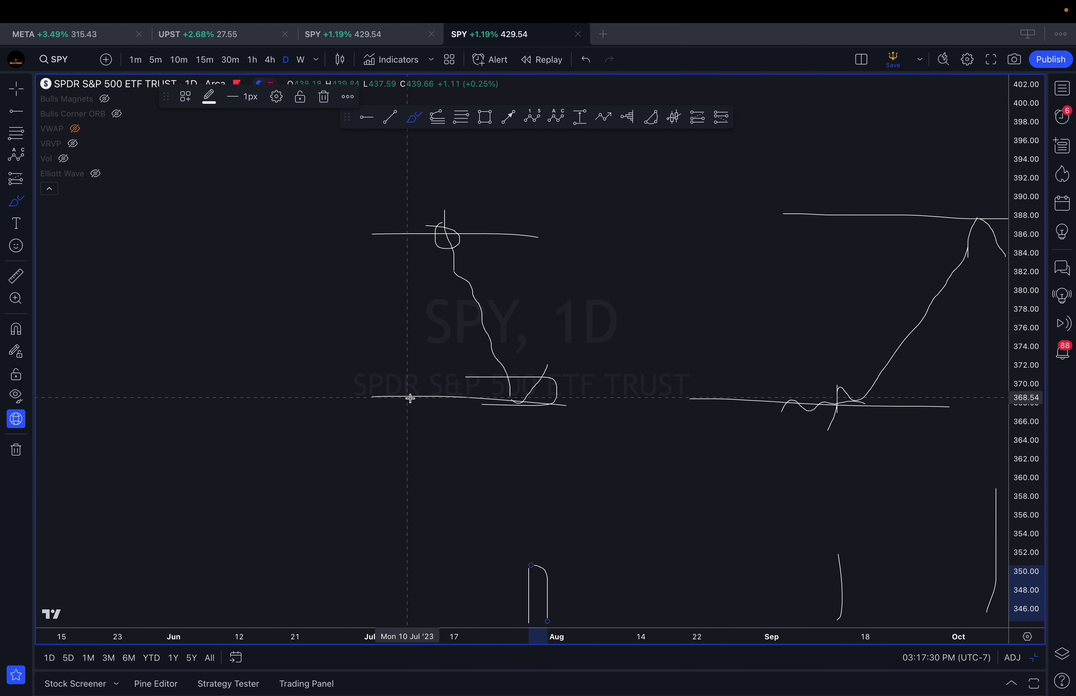
{"action": "scroll", "coordinate": [410, 397], "scroll_direction": "right", "scroll_amount": 3}
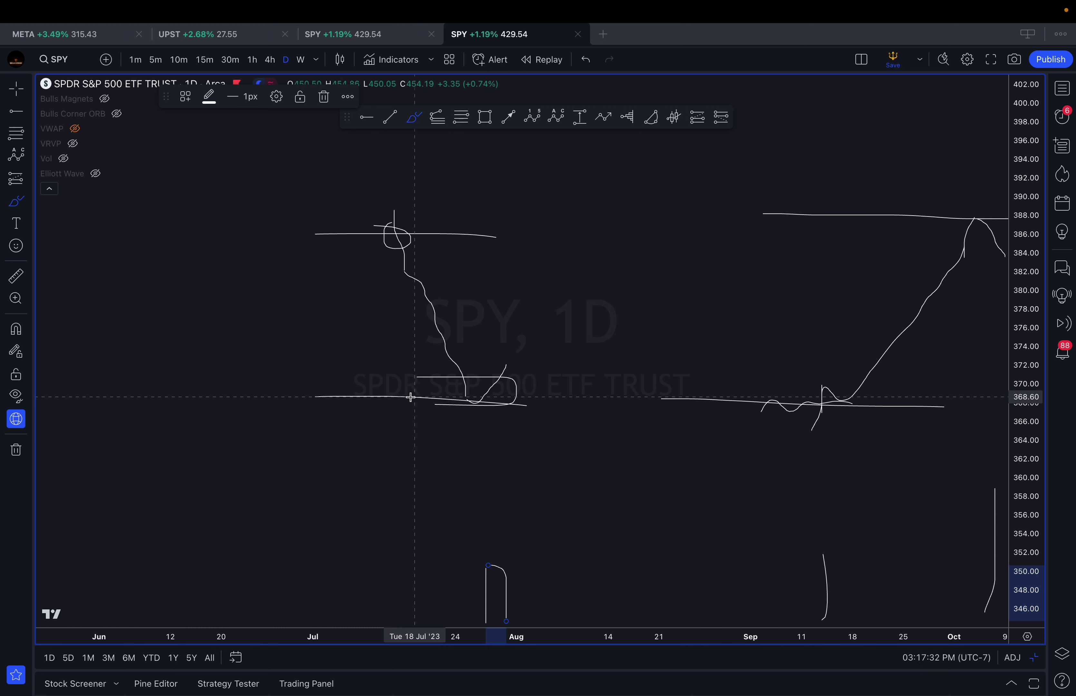
Delete the falling price path strokes and clear all remaining drawings from the chart
{"action": "key", "text": "Escape"}
{"action": "left_click", "coordinate": [415, 277]}
{"action": "key", "text": "Delete"}
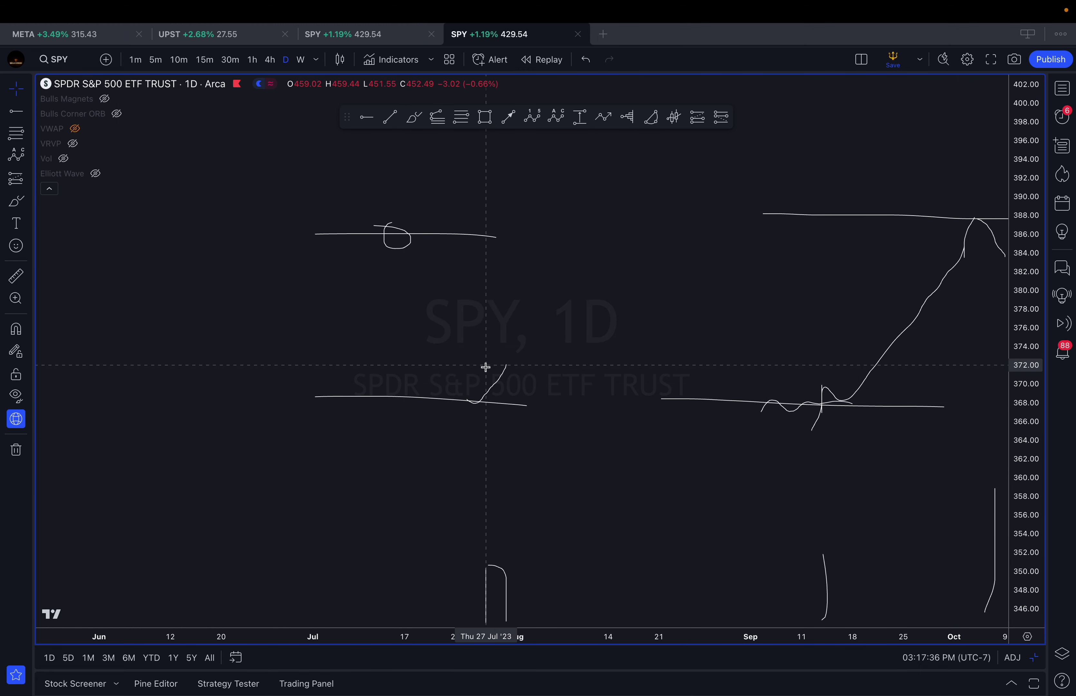
{"action": "right_click", "coordinate": [665, 293]}
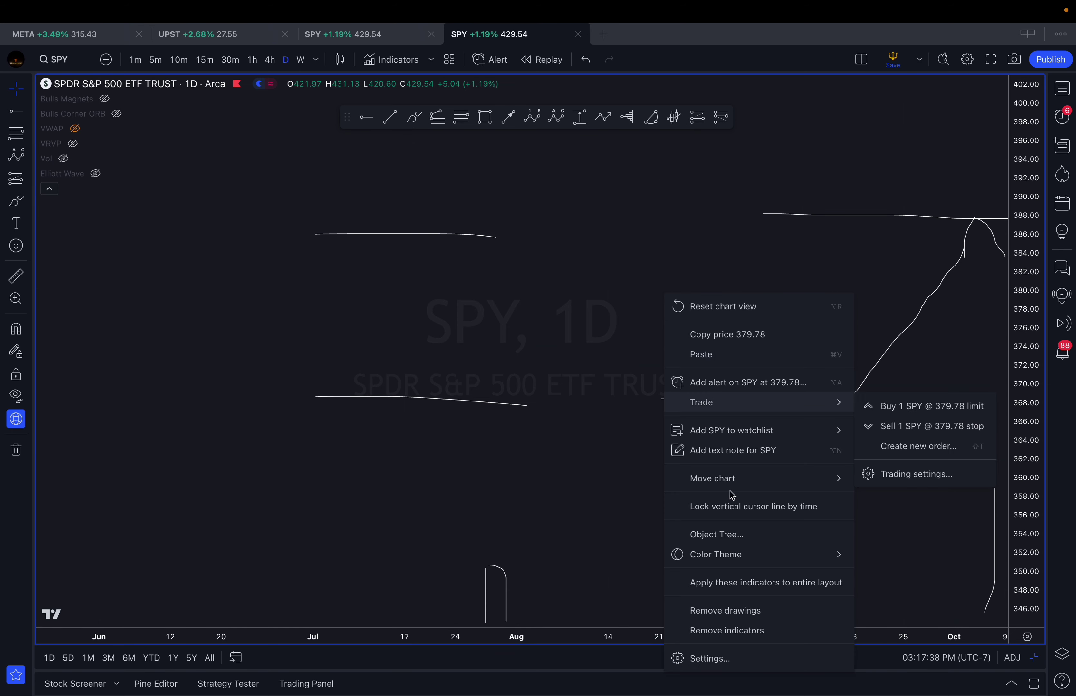
{"action": "left_click", "coordinate": [756, 609]}
Frame the SPY daily candles from mid-April to October and show the Volume indicator
{"action": "scroll", "coordinate": [632, 396], "scroll_direction": "up", "scroll_amount": 5}
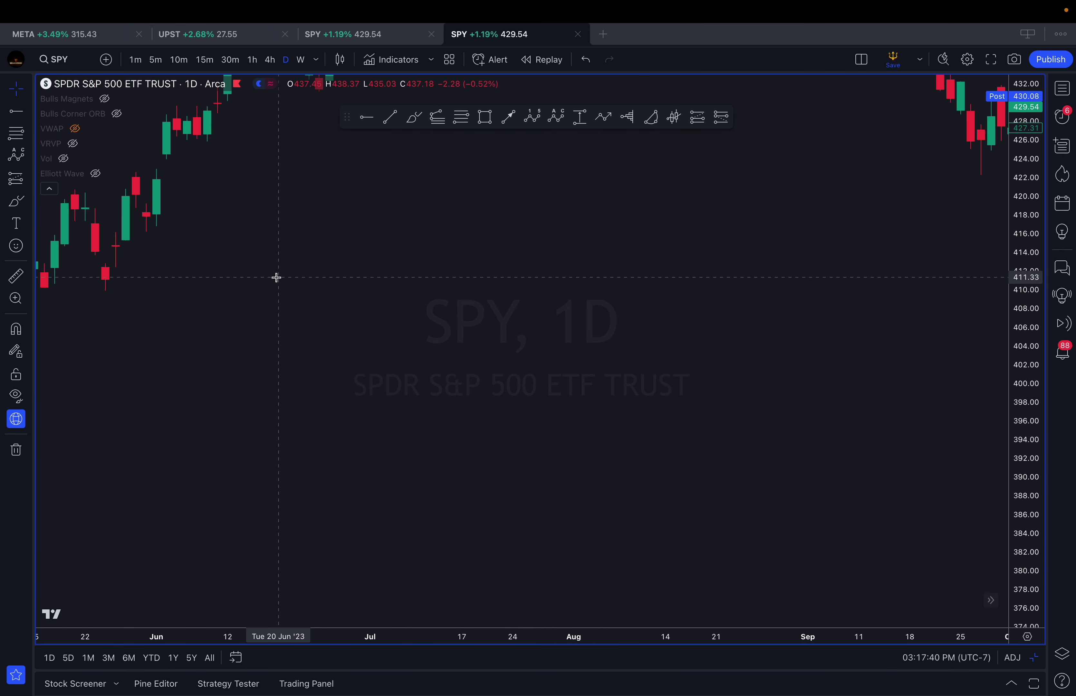
{"action": "left_click_drag", "start_coordinate": [411, 360], "coordinate": [343, 572]}
{"action": "left_click_drag", "start_coordinate": [455, 475], "coordinate": [331, 511]}
{"action": "left_click_drag", "start_coordinate": [606, 485], "coordinate": [544, 461]}
{"action": "scroll", "coordinate": [613, 459], "scroll_direction": "down", "scroll_amount": 3}
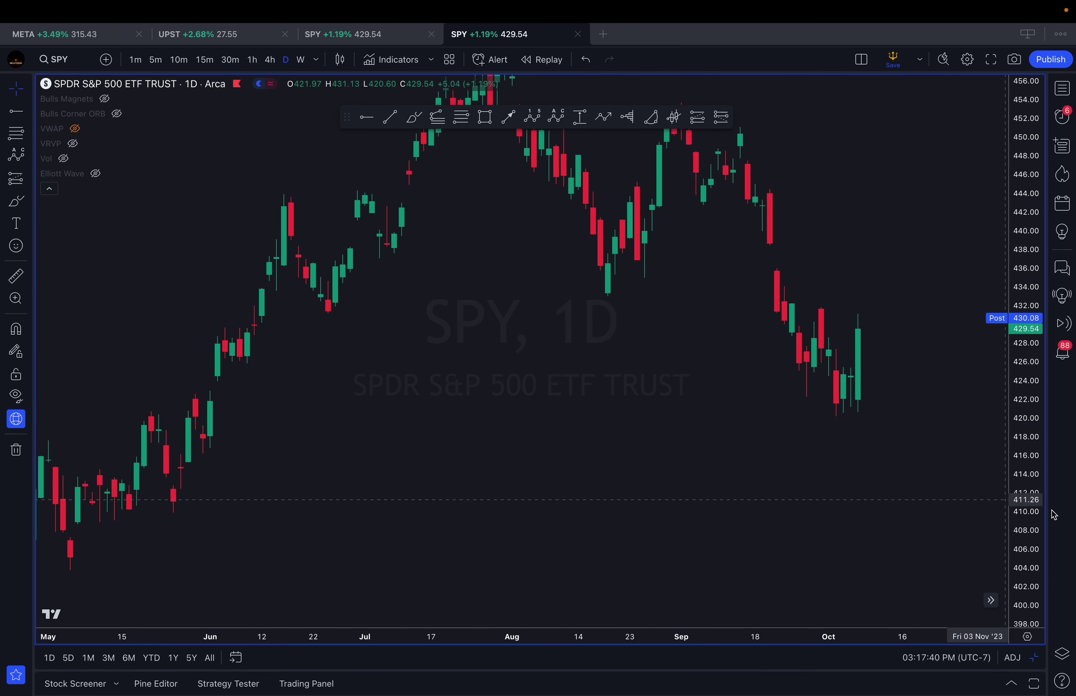
{"action": "left_click_drag", "start_coordinate": [1036, 498], "coordinate": [1035, 552]}
{"action": "left_click_drag", "start_coordinate": [894, 473], "coordinate": [915, 502]}
{"action": "left_click_drag", "start_coordinate": [709, 389], "coordinate": [783, 410]}
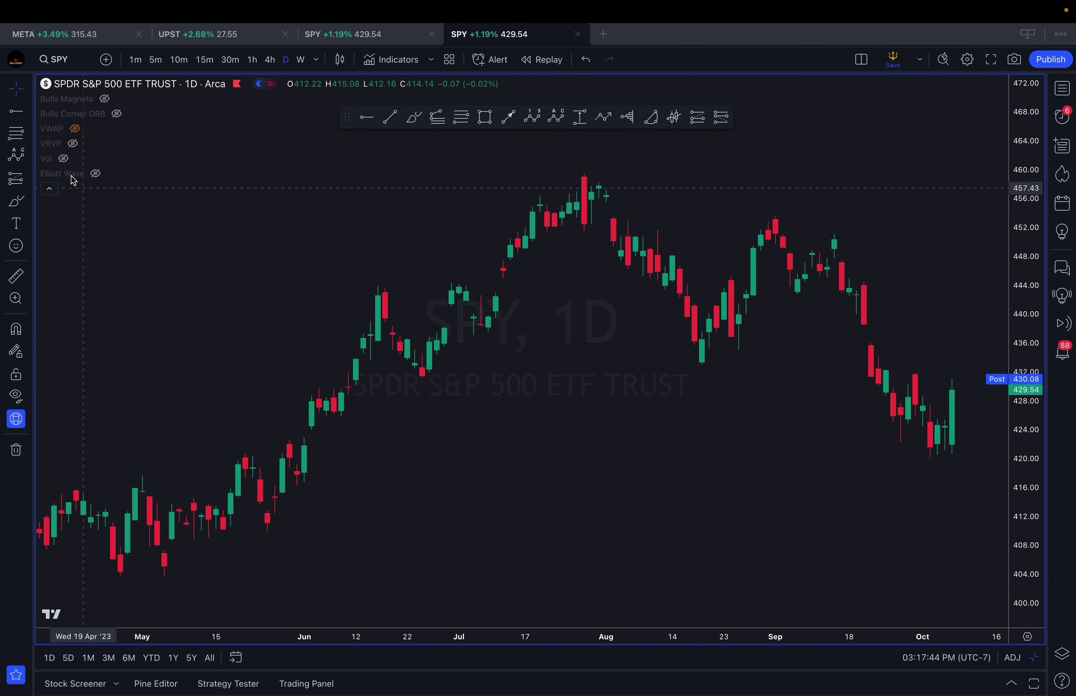
{"action": "left_click", "coordinate": [63, 159]}
{"action": "left_click_drag", "start_coordinate": [646, 440], "coordinate": [642, 414]}
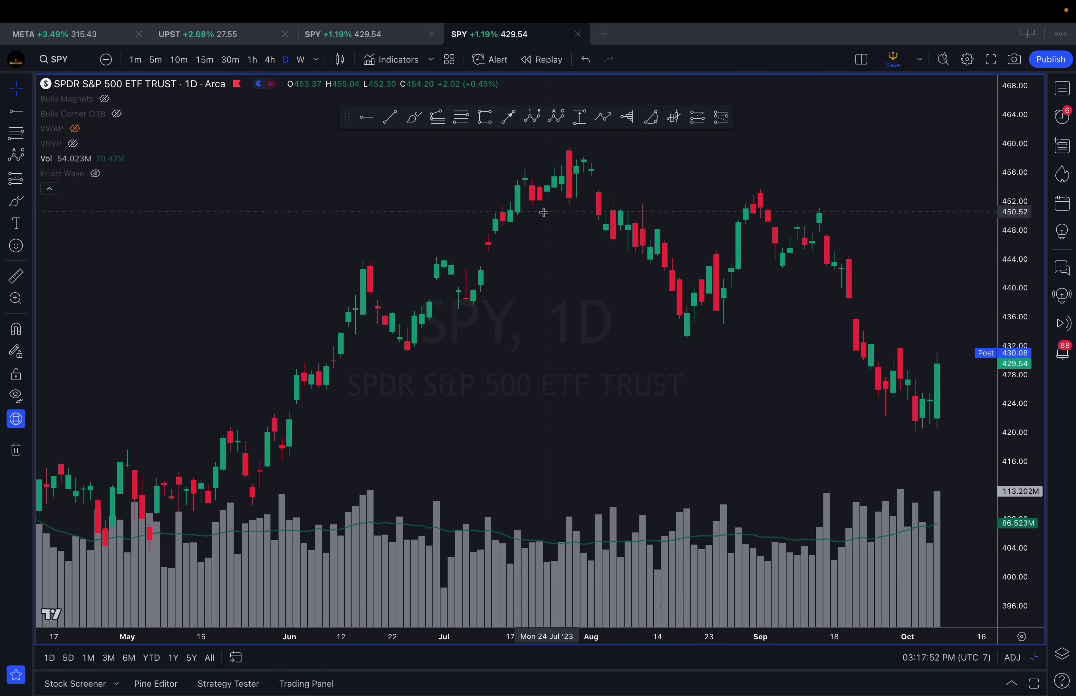
Brush a support line at about 451 under the late-July peak and place an arrow down to the peak day's volume bar
{"action": "scroll", "coordinate": [525, 211], "scroll_direction": "right", "scroll_amount": 3}
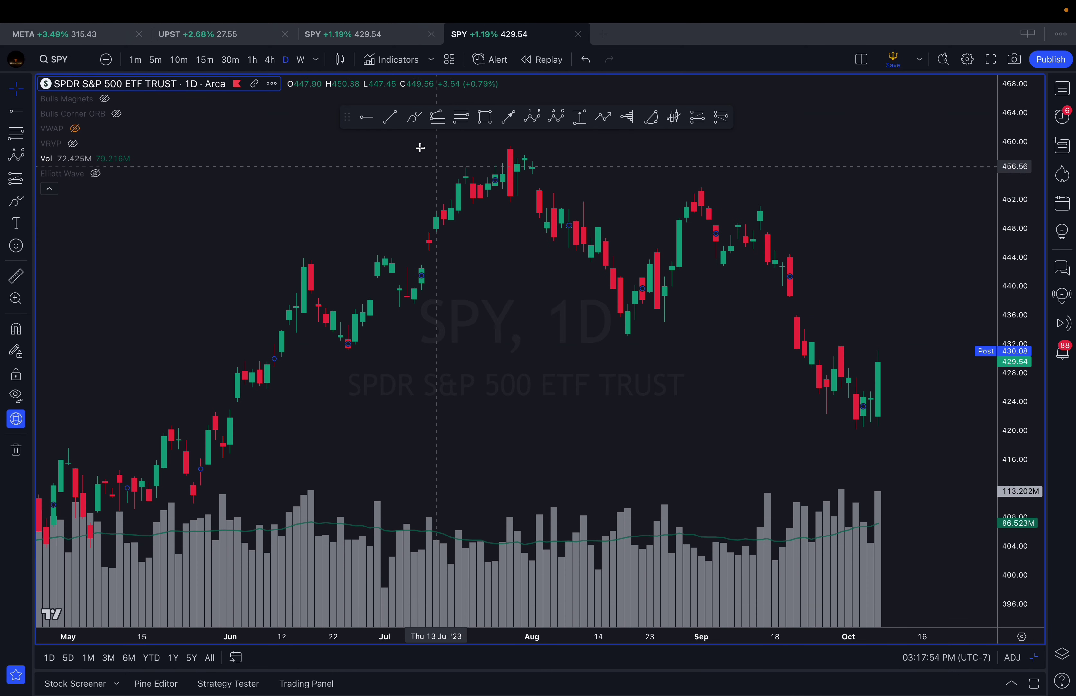
{"action": "left_click", "coordinate": [414, 117]}
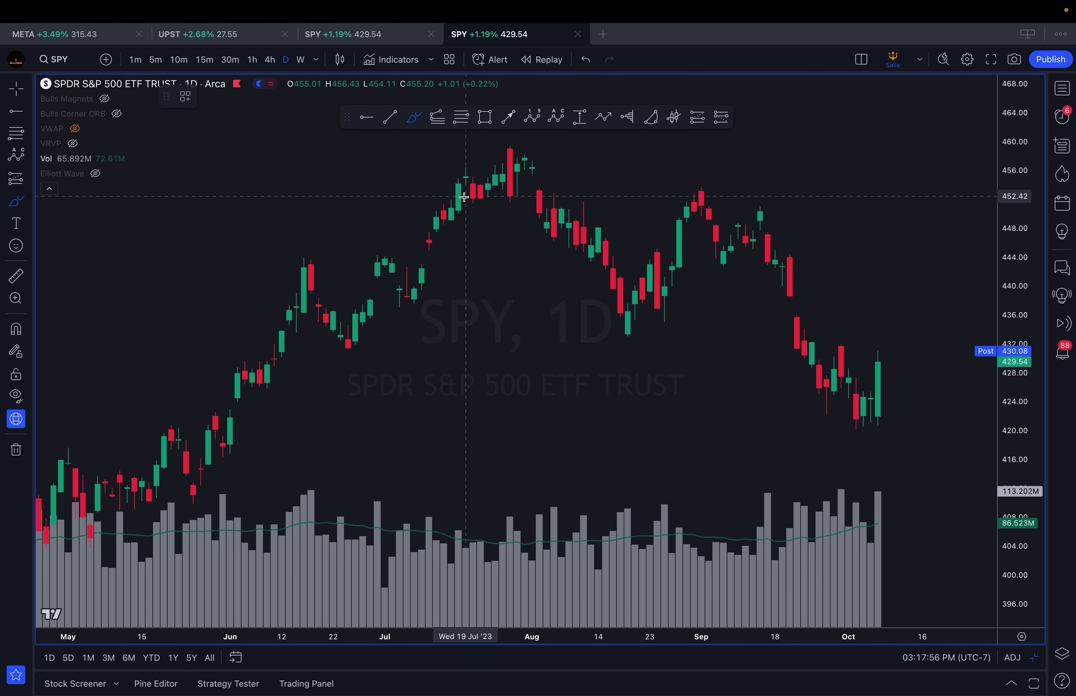
{"action": "left_click_drag", "start_coordinate": [453, 203], "coordinate": [554, 206]}
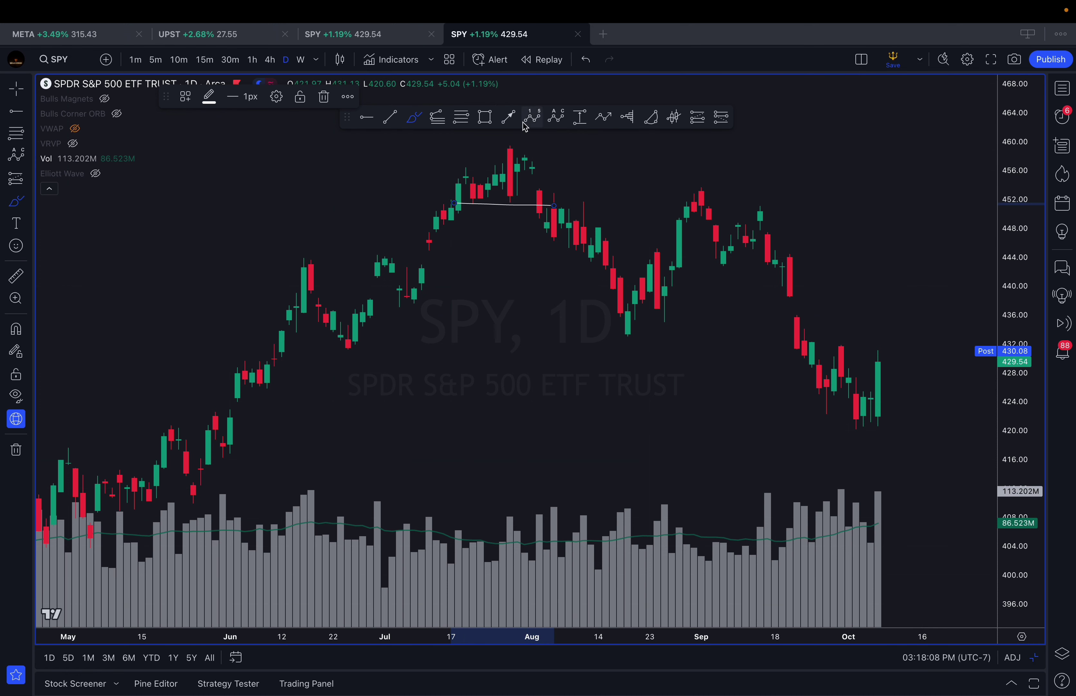
{"action": "left_click", "coordinate": [508, 117]}
{"action": "left_click_drag", "start_coordinate": [510, 402], "coordinate": [510, 506]}
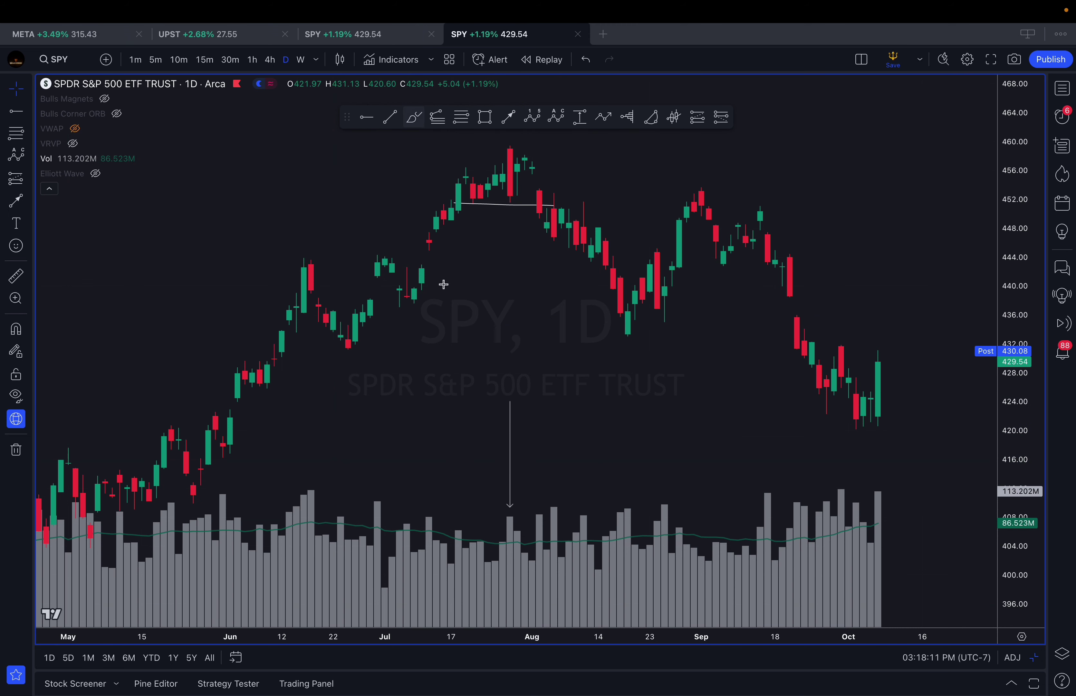
{"action": "left_click", "coordinate": [438, 532]}
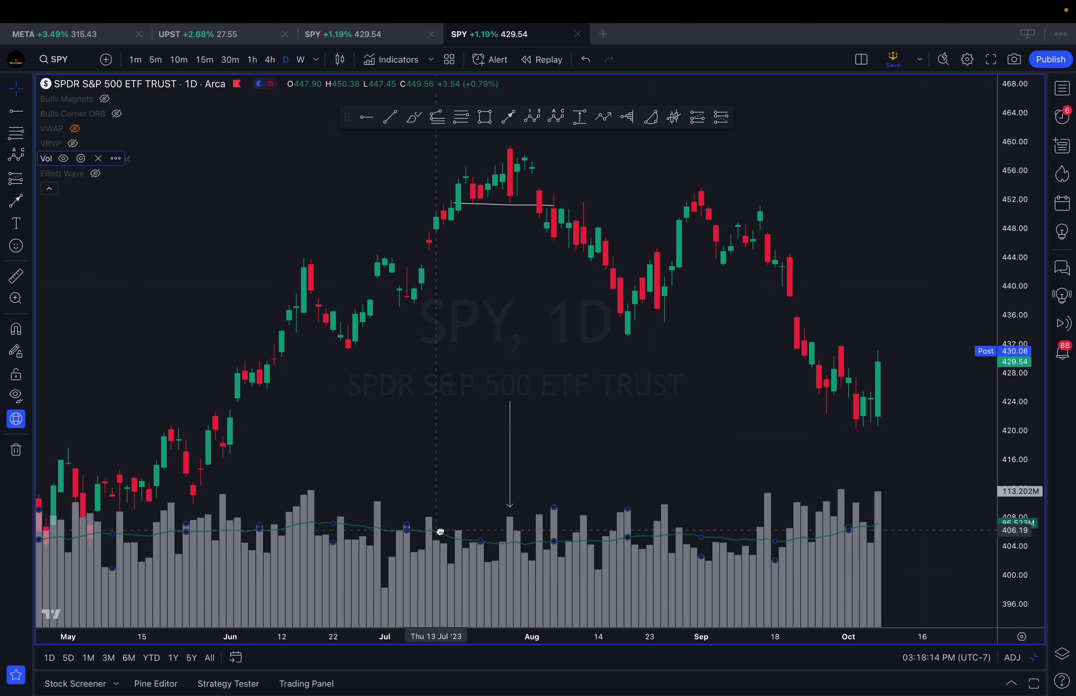
Circle the low volume bars of mid to late July and brush a down arrow above the 2 August volume bar
{"action": "left_click", "coordinate": [414, 117]}
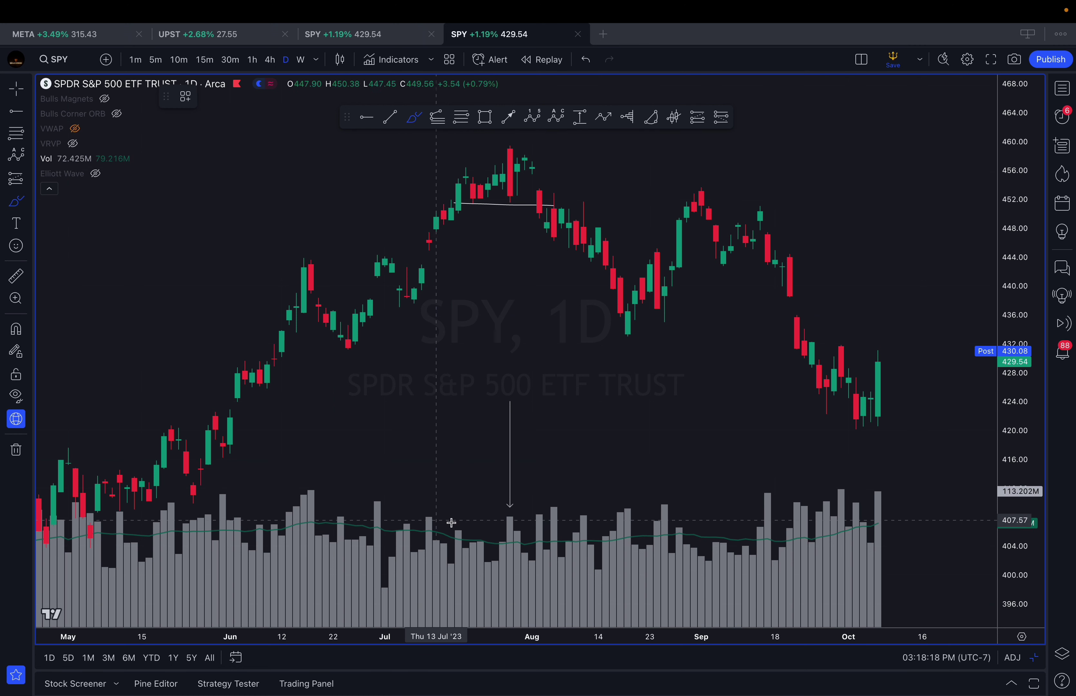
{"action": "left_click_drag", "start_coordinate": [485, 528], "coordinate": [442, 547]}
{"action": "left_click", "coordinate": [503, 550]}
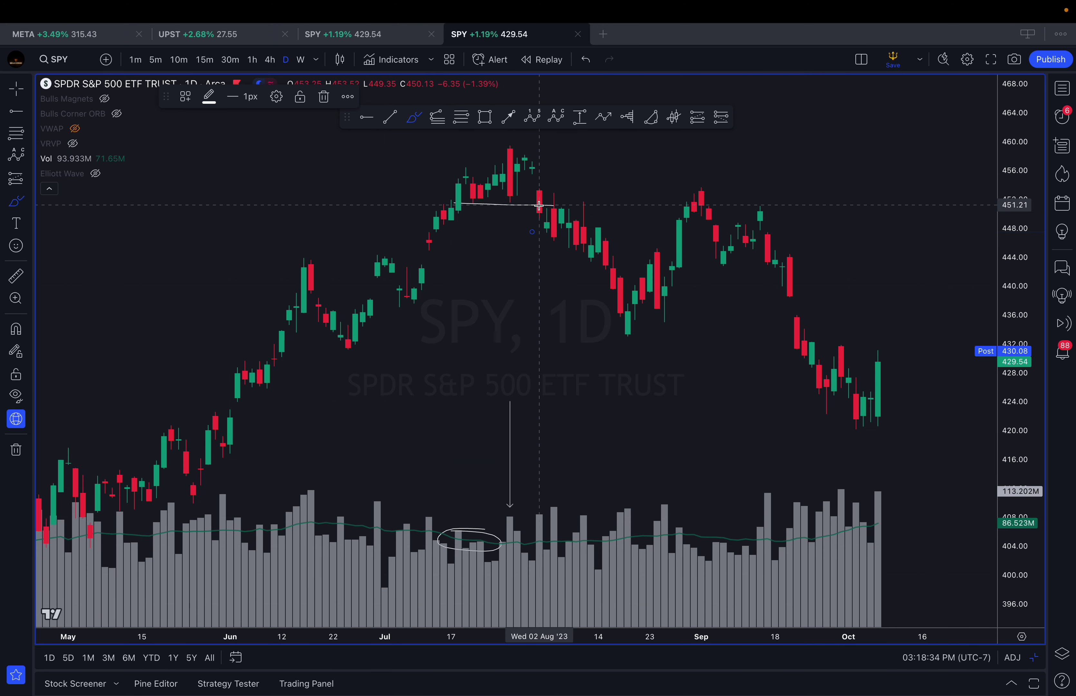
{"action": "left_click_drag", "start_coordinate": [539, 467], "coordinate": [538, 515]}
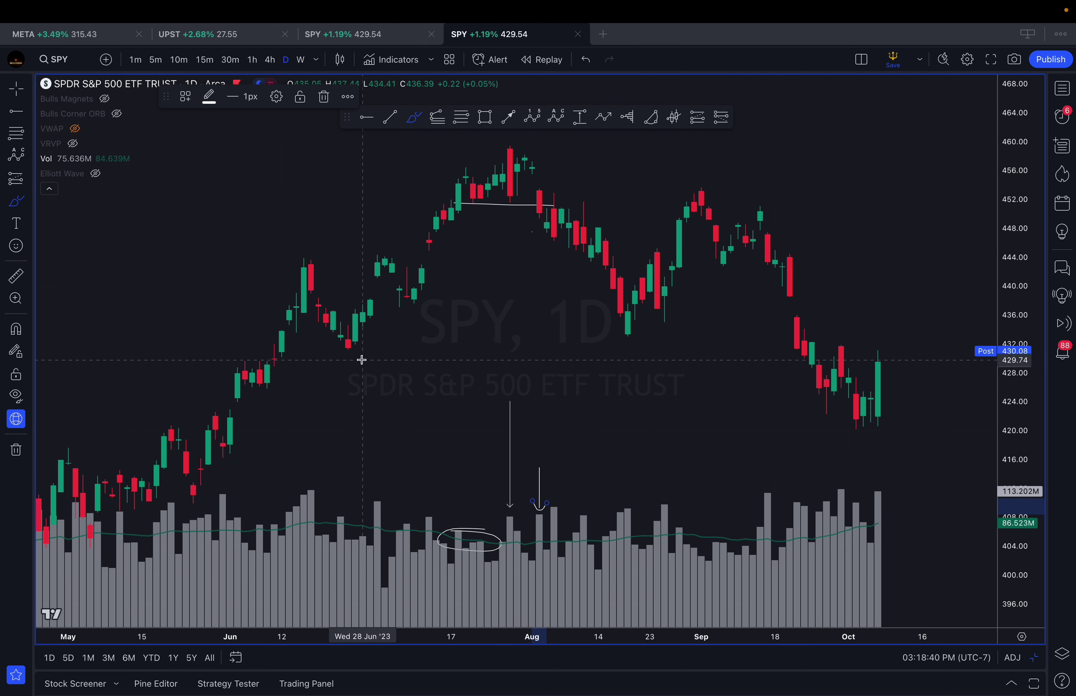
Brush a rising curve under the rally from late June to 1 August and a falling curve along the decline to 16 August
{"action": "mouse_move", "coordinate": [362, 359]}
{"action": "left_mouse_down"}
{"action": "mouse_move", "coordinate": [447, 289]}
{"action": "mouse_move", "coordinate": [528, 181]}
{"action": "left_mouse_up"}
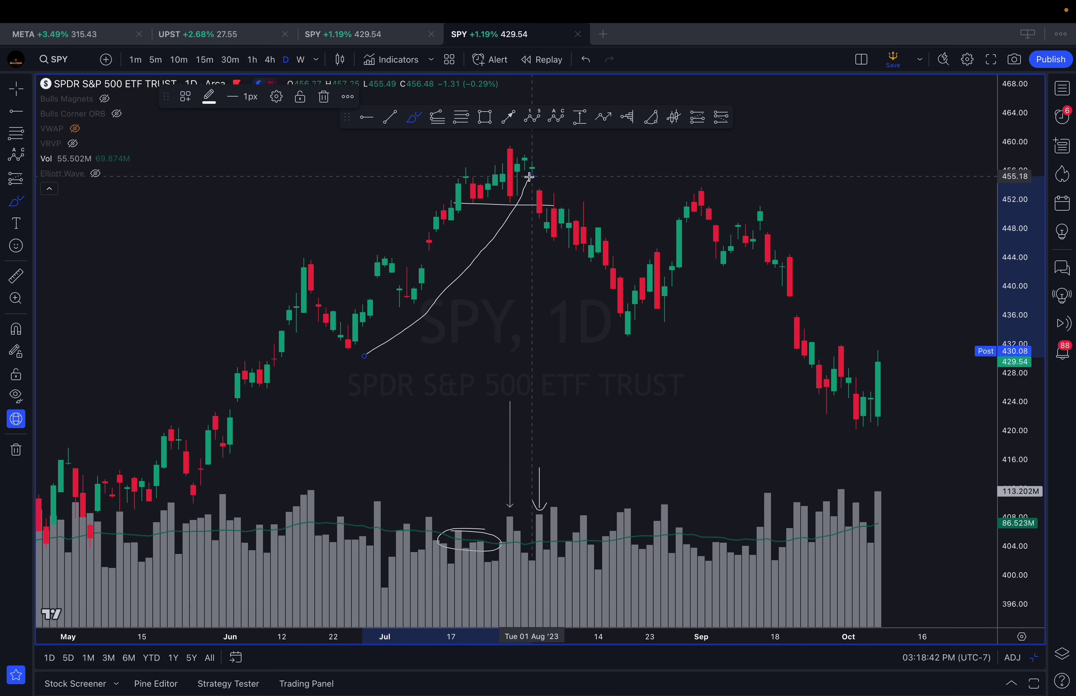
{"action": "scroll", "coordinate": [496, 229], "scroll_direction": "down", "scroll_amount": 3}
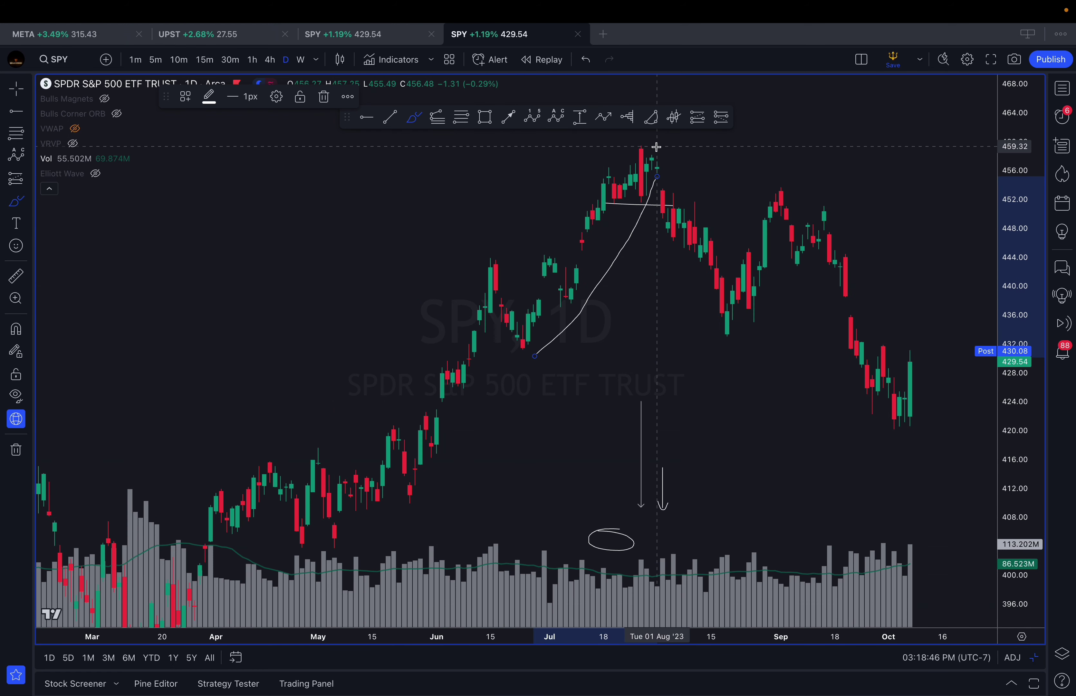
{"action": "scroll", "coordinate": [656, 150], "scroll_direction": "up", "scroll_amount": 2}
{"action": "scroll", "coordinate": [508, 187], "scroll_direction": "up", "scroll_amount": 1}
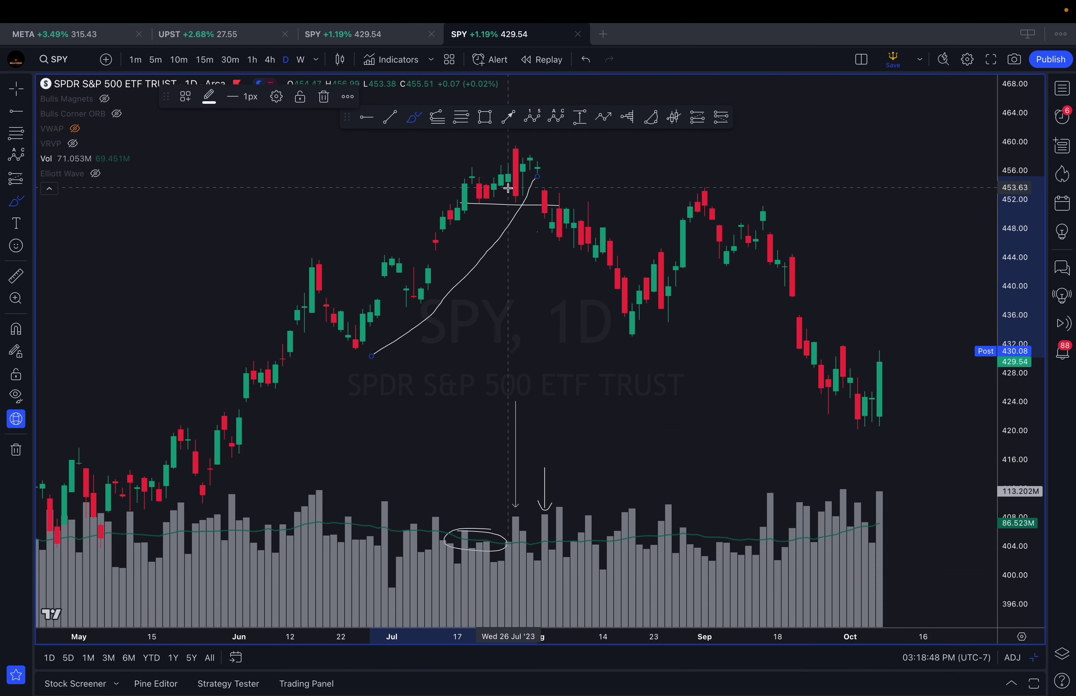
{"action": "left_click", "coordinate": [552, 219]}
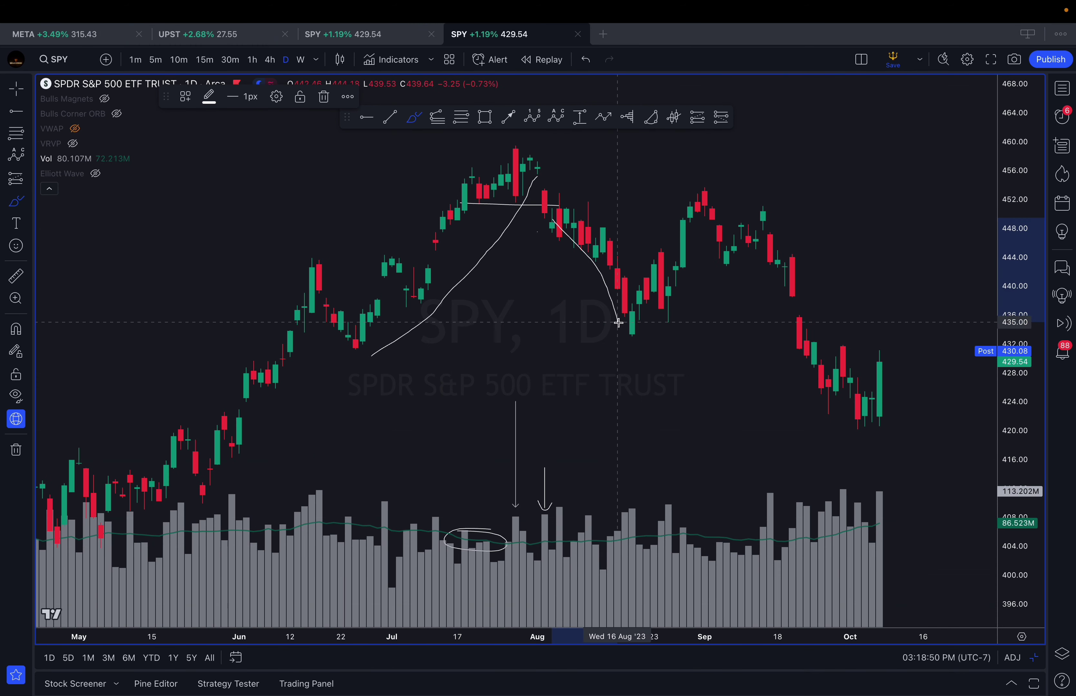
Remove all drawings from the SPY chart
{"action": "right_click", "coordinate": [595, 352]}
{"action": "left_click", "coordinate": [649, 631]}
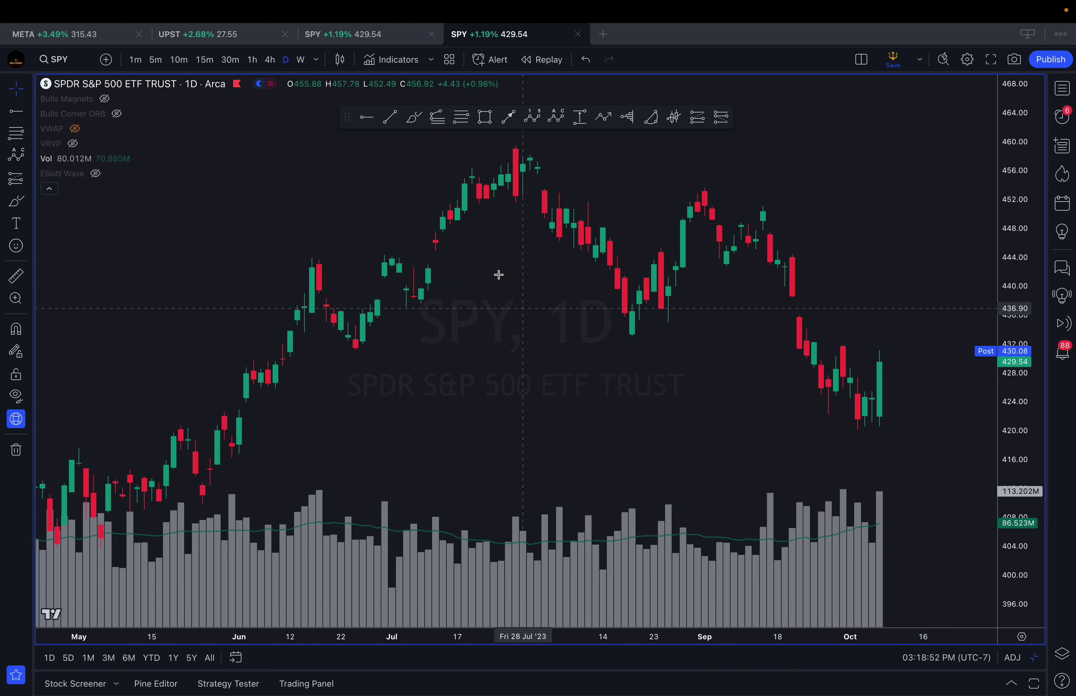
Circle the 18 August low candle with the brush and draw a down arrow above its volume bar
{"action": "scroll", "coordinate": [499, 275], "scroll_direction": "up", "scroll_amount": 3}
{"action": "left_click", "coordinate": [414, 118]}
{"action": "scroll", "coordinate": [512, 343], "scroll_direction": "down", "scroll_amount": 1}
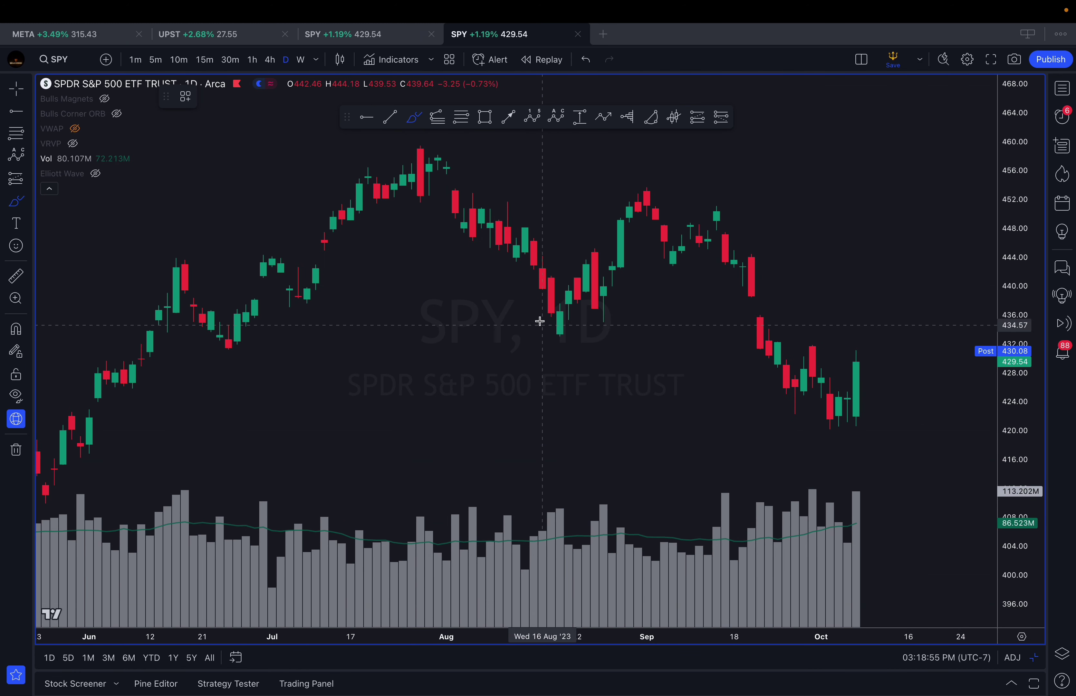
{"action": "mouse_move", "coordinate": [549, 312]}
{"action": "left_mouse_down"}
{"action": "mouse_move", "coordinate": [538, 336]}
{"action": "mouse_move", "coordinate": [573, 322]}
{"action": "mouse_move", "coordinate": [534, 310]}
{"action": "left_mouse_up"}
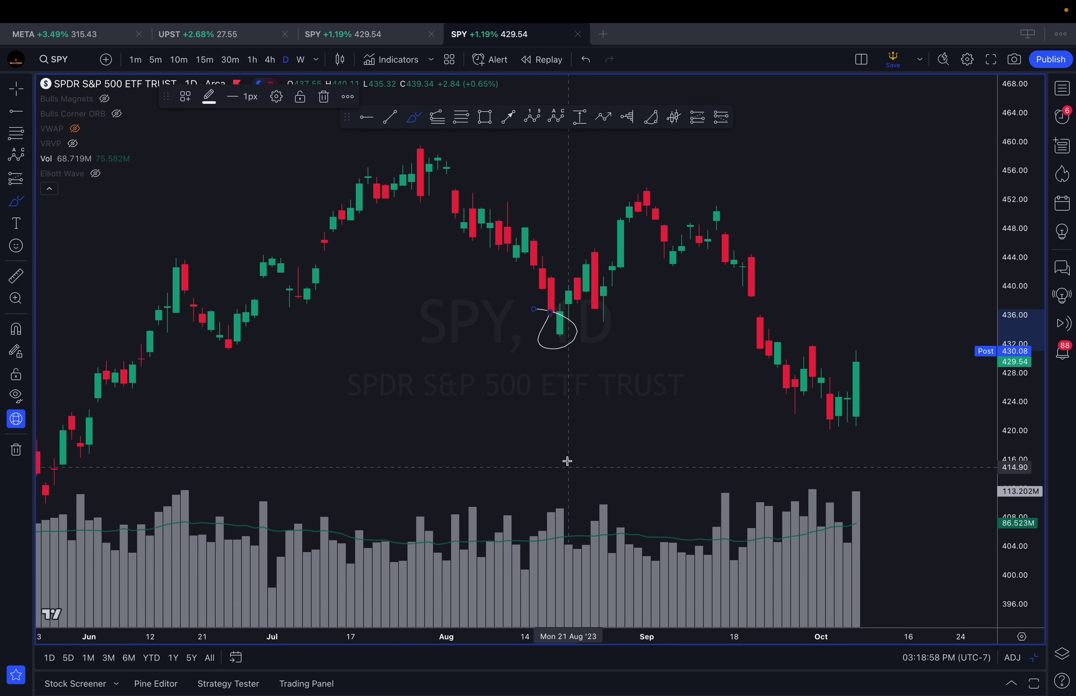
{"action": "mouse_move", "coordinate": [559, 423]}
{"action": "left_mouse_down"}
{"action": "mouse_move", "coordinate": [556, 497]}
{"action": "mouse_move", "coordinate": [568, 487]}
{"action": "left_mouse_up"}
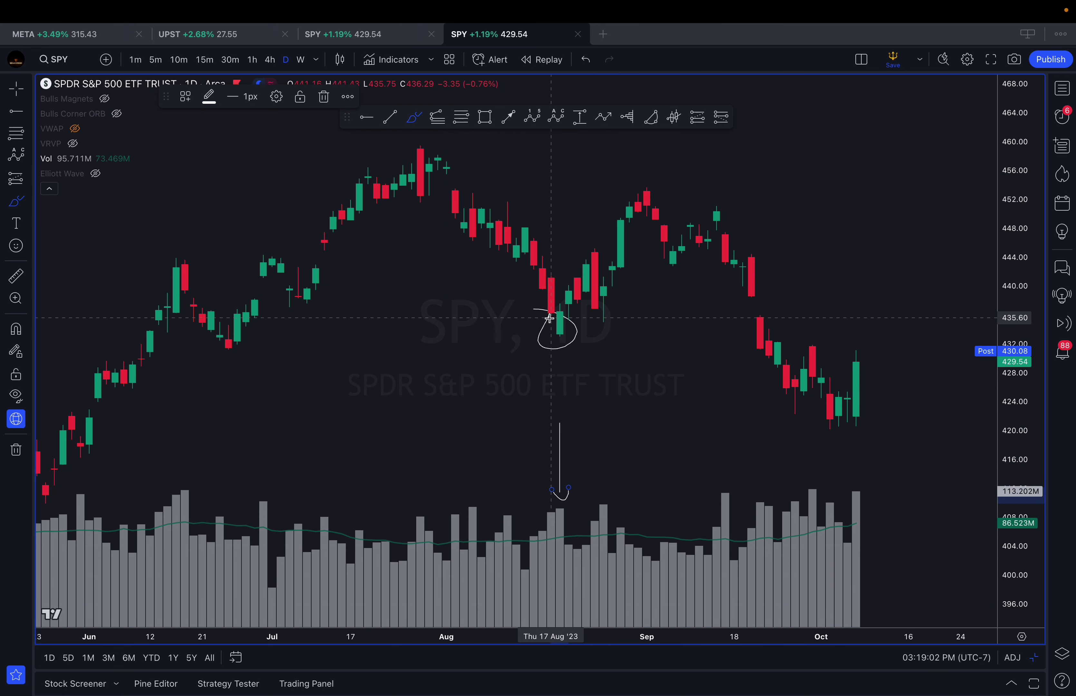
Mark the 18 August low again with a short line at about 436 and a loop, and brush an arrow above the 17 August volume bar
{"action": "left_click_drag", "start_coordinate": [536, 315], "coordinate": [568, 316]}
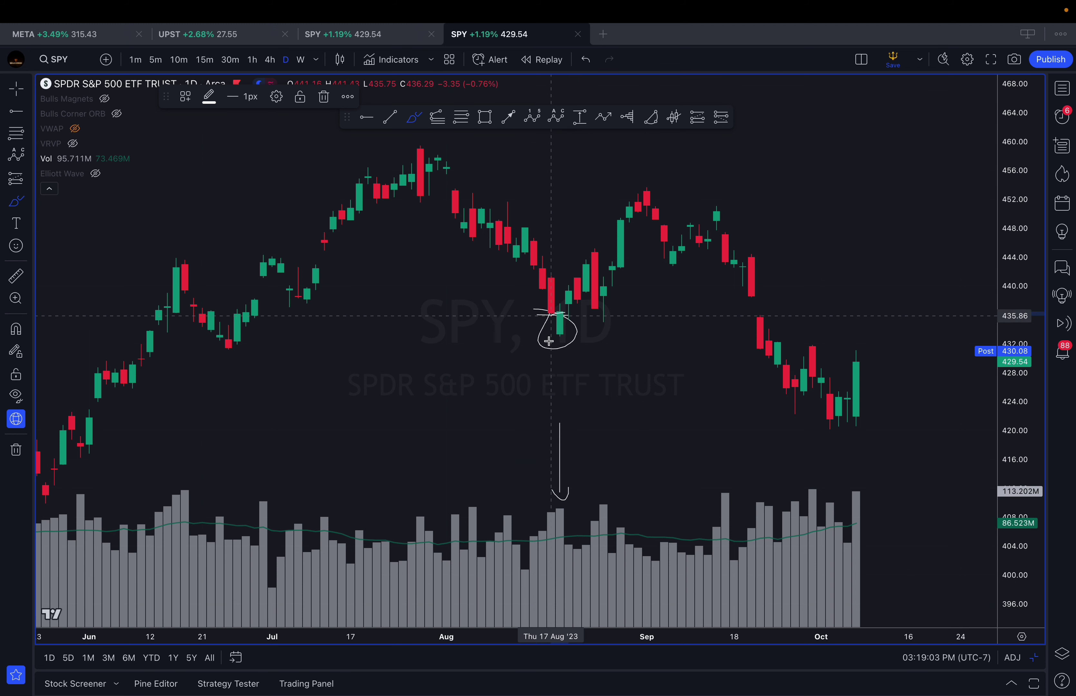
{"action": "left_click", "coordinate": [558, 315]}
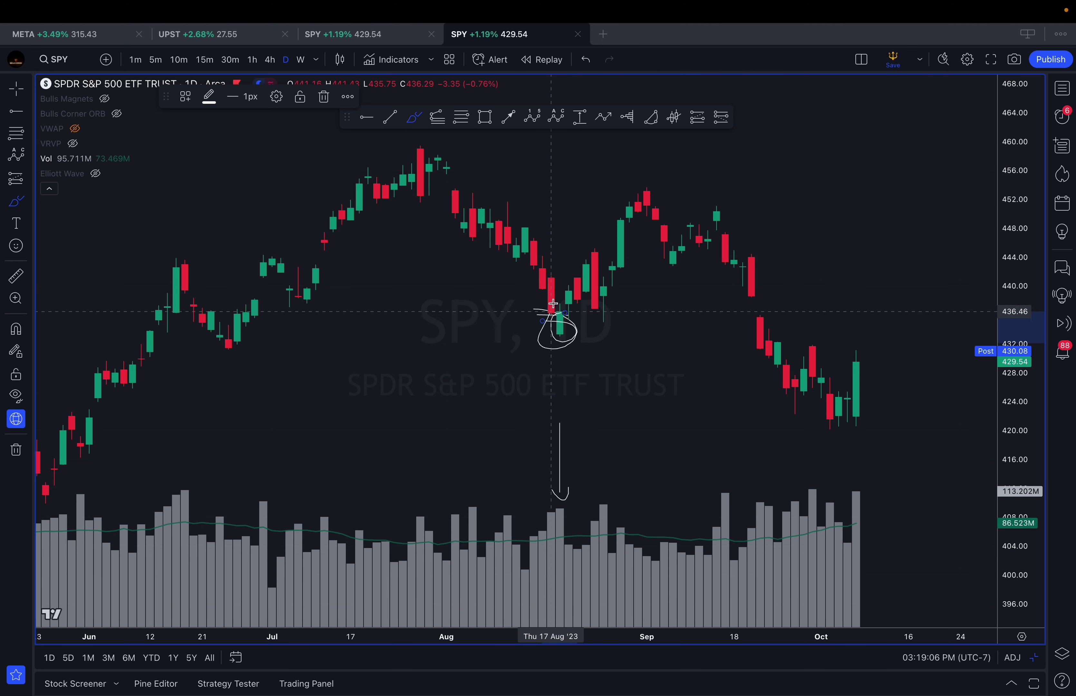
{"action": "left_click_drag", "start_coordinate": [544, 498], "coordinate": [560, 498]}
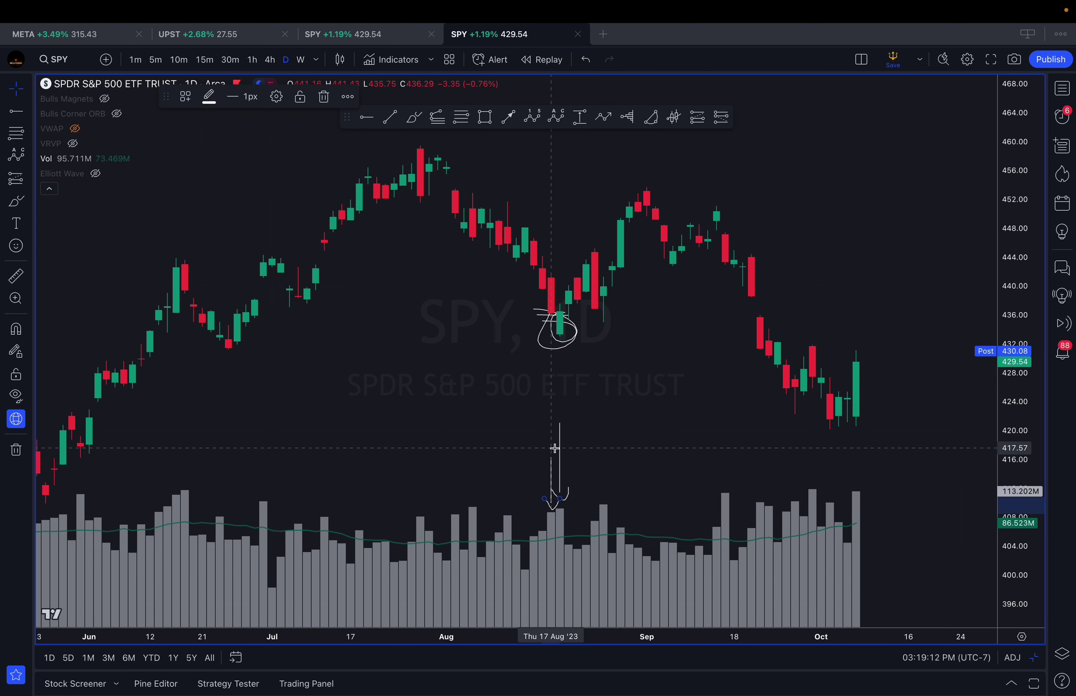
Delete the brushed arrows above the mid-August volume bars, keeping the circle around the low candle
{"action": "key", "text": "Escape"}
{"action": "left_click", "coordinate": [560, 485]}
{"action": "key", "text": "Delete"}
{"action": "left_click", "coordinate": [560, 499]}
{"action": "key", "text": "Delete"}
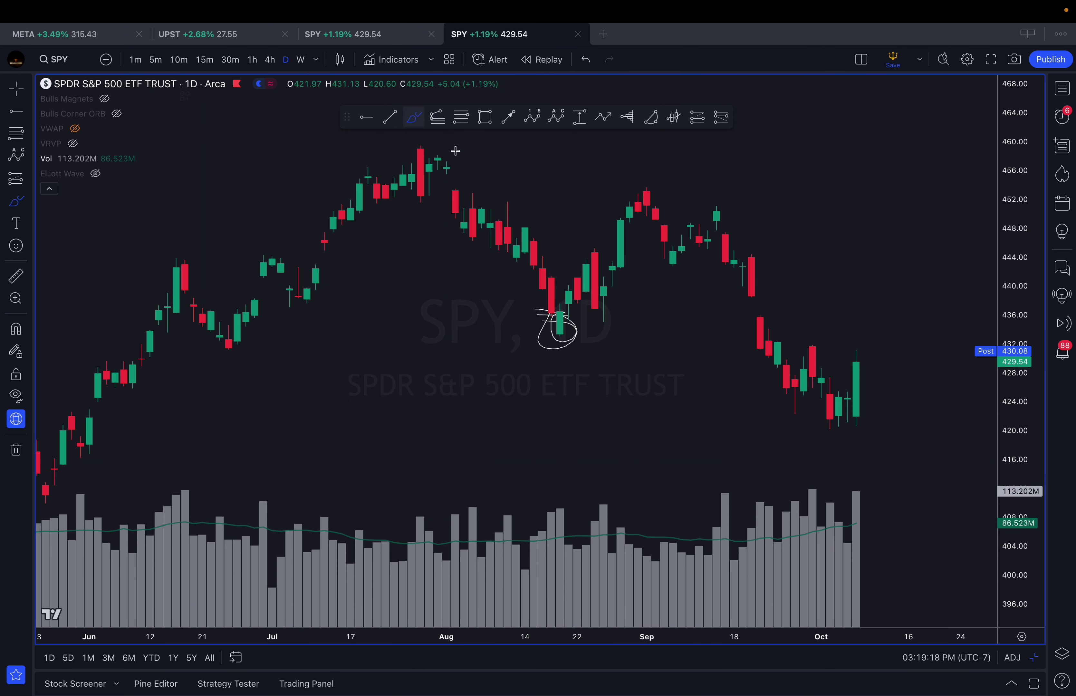
Circle the 14 September candle and brush a level line at about 448 with a short curve beneath the early-September lows
{"action": "mouse_move", "coordinate": [719, 207]}
{"action": "left_mouse_down"}
{"action": "mouse_move", "coordinate": [709, 213]}
{"action": "mouse_move", "coordinate": [726, 222]}
{"action": "left_mouse_up"}
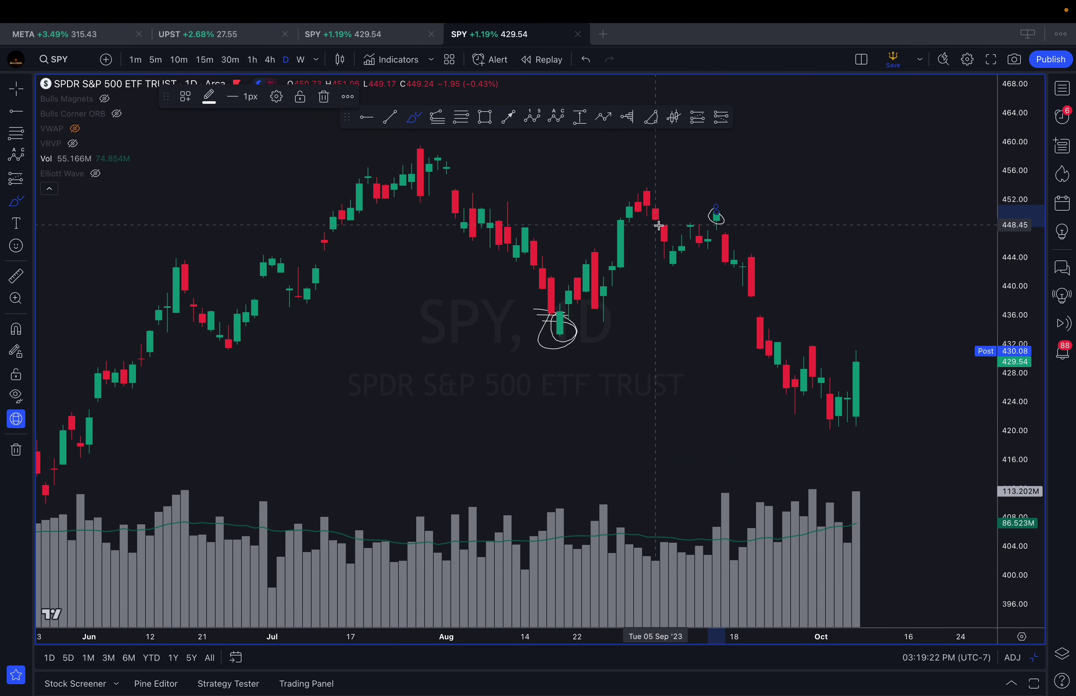
{"action": "left_click_drag", "start_coordinate": [660, 225], "coordinate": [743, 225]}
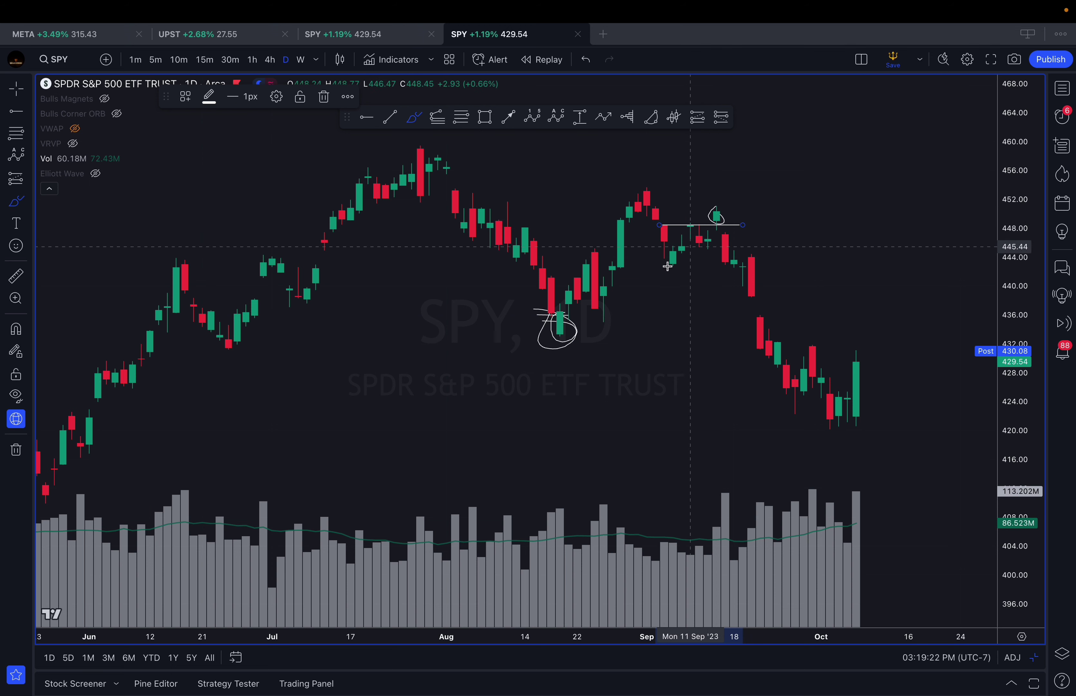
{"action": "mouse_move", "coordinate": [691, 259]}
{"action": "left_mouse_down"}
{"action": "mouse_move", "coordinate": [668, 267]}
{"action": "mouse_move", "coordinate": [685, 266]}
{"action": "left_mouse_up"}
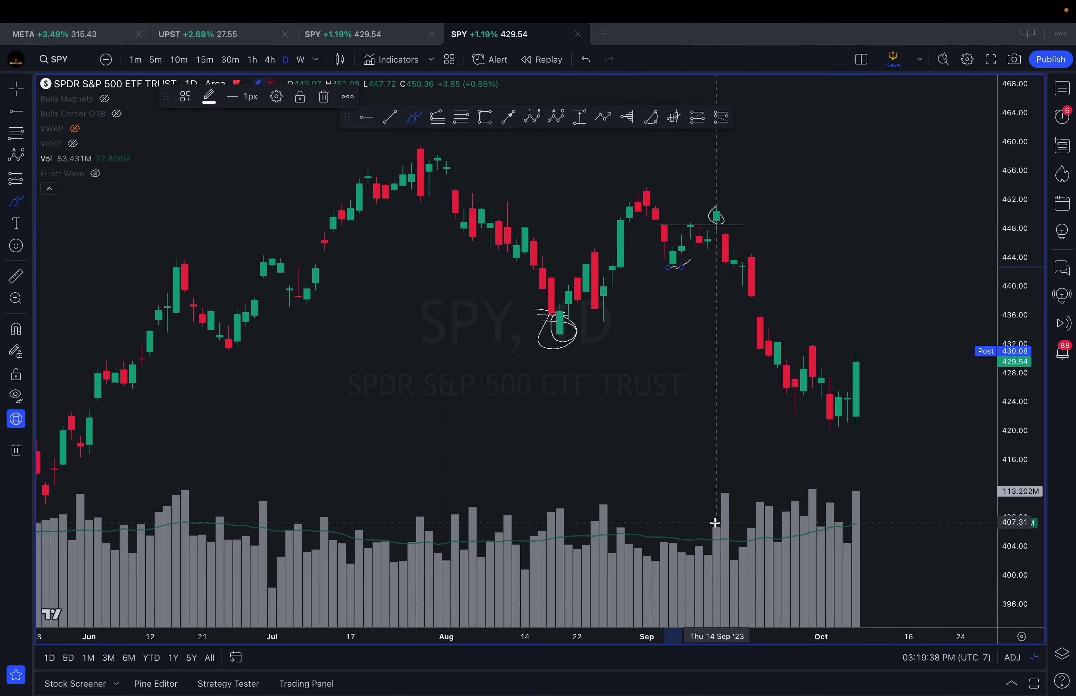
Brush a down arrow above the 14 September volume bar and outline the zone at about 449.5–451 on the 15-minute chart
{"action": "mouse_move", "coordinate": [716, 454]}
{"action": "left_mouse_down"}
{"action": "mouse_move", "coordinate": [714, 504]}
{"action": "mouse_move", "coordinate": [725, 510]}
{"action": "left_mouse_up"}
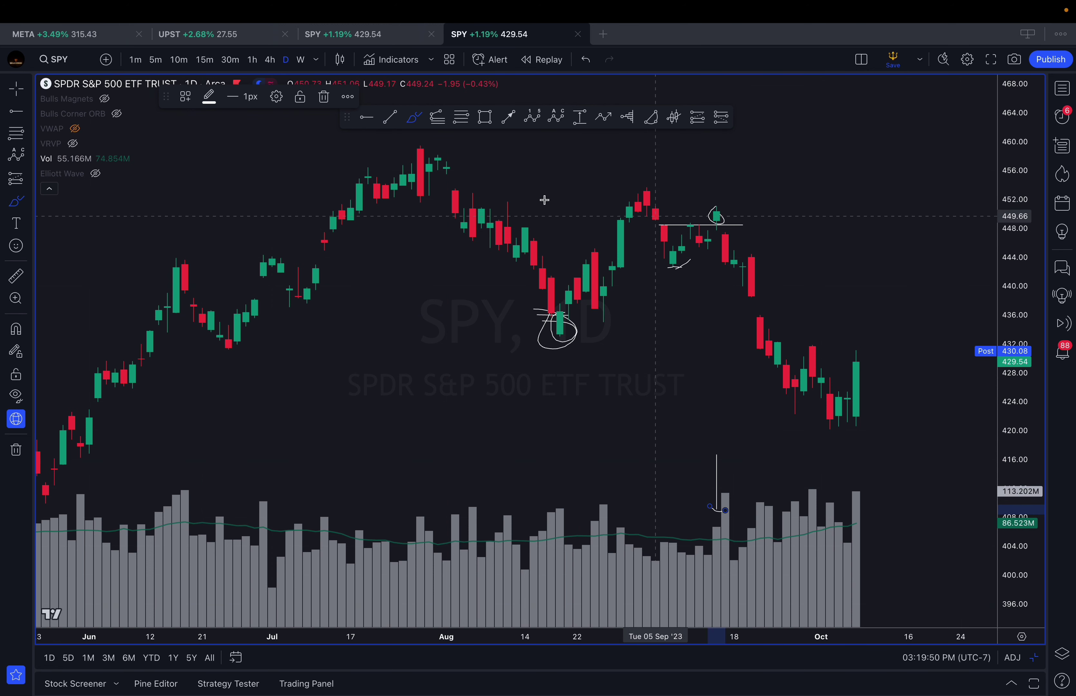
{"action": "left_click", "coordinate": [211, 67]}
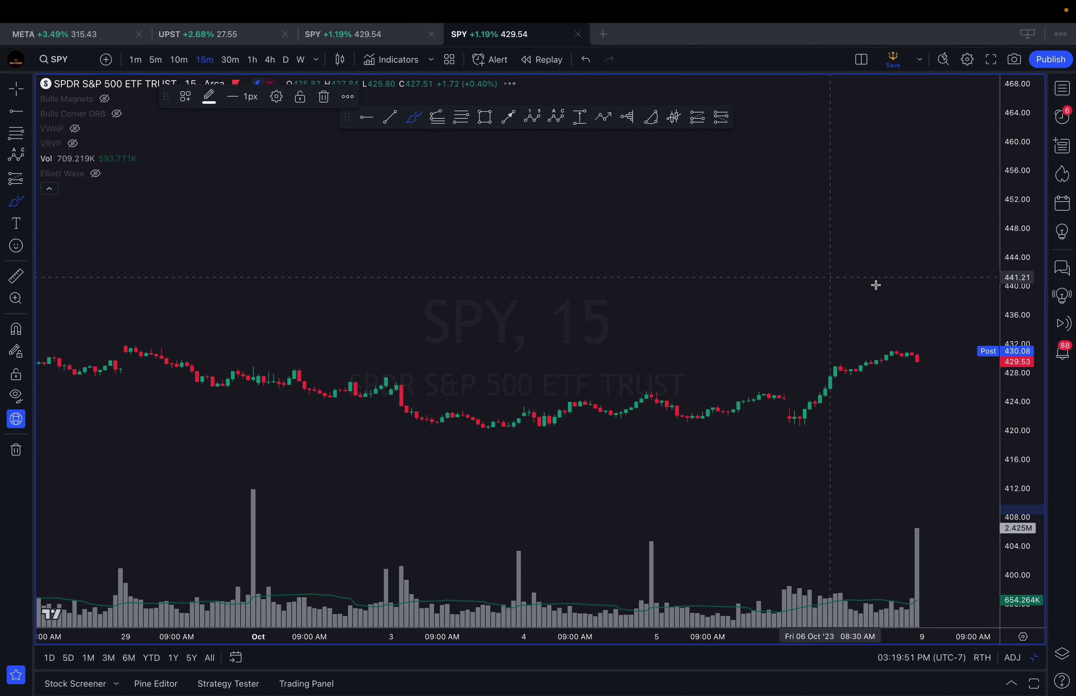
{"action": "scroll", "coordinate": [892, 309], "scroll_direction": "down", "scroll_amount": 8}
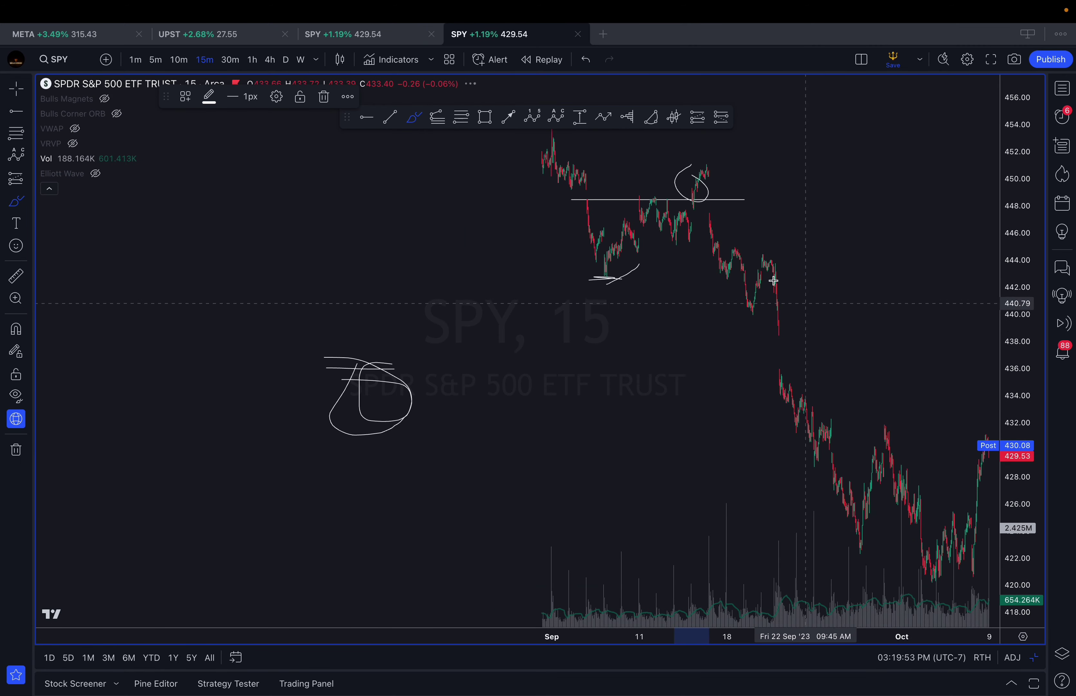
{"action": "scroll", "coordinate": [769, 279], "scroll_direction": "up", "scroll_amount": 2}
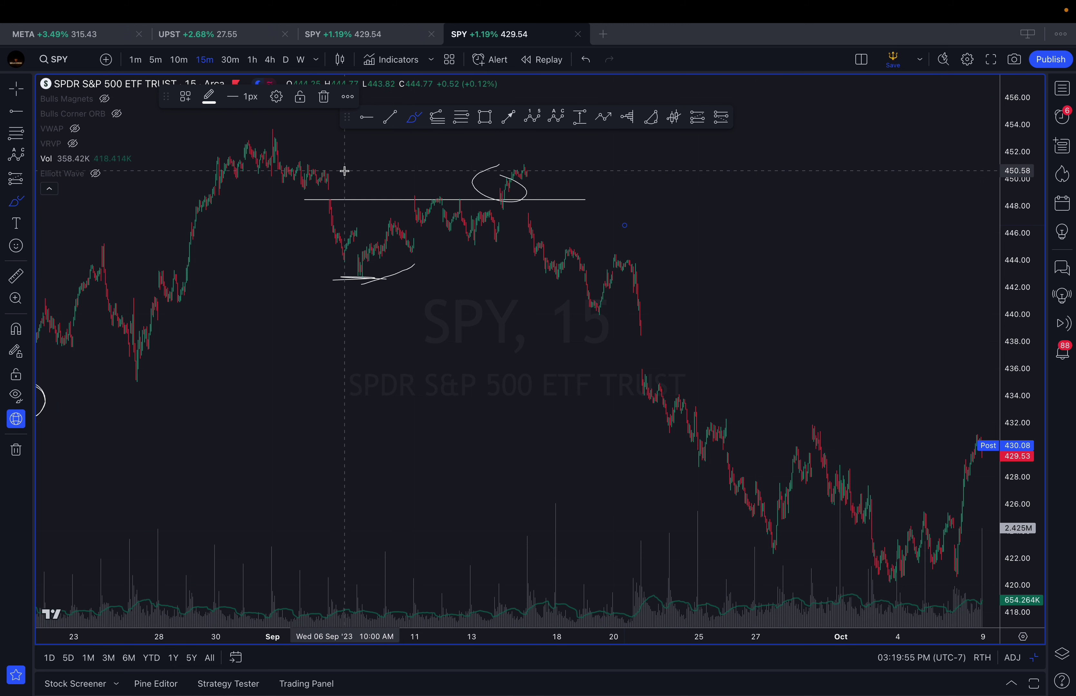
{"action": "mouse_move", "coordinate": [344, 171]}
{"action": "left_mouse_down"}
{"action": "mouse_move", "coordinate": [307, 173]}
{"action": "mouse_move", "coordinate": [479, 185]}
{"action": "mouse_move", "coordinate": [546, 175]}
{"action": "mouse_move", "coordinate": [303, 170]}
{"action": "left_mouse_up"}
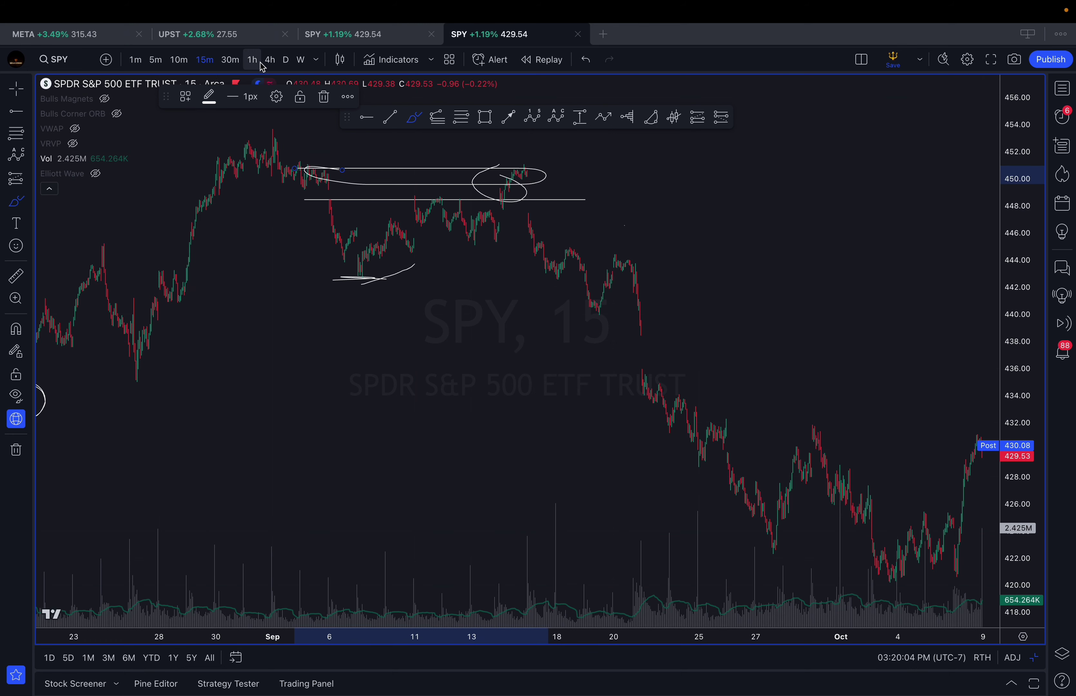
Return to the daily chart and remove all drawings from it
{"action": "left_click", "coordinate": [286, 59]}
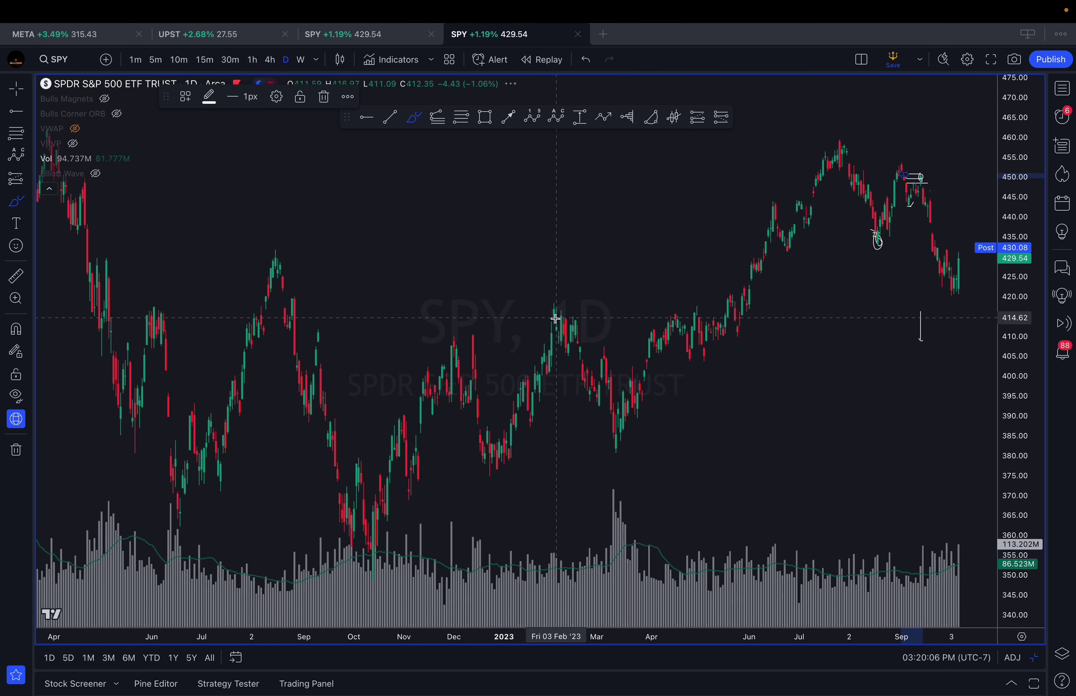
{"action": "scroll", "coordinate": [565, 320], "scroll_direction": "up", "scroll_amount": 5}
{"action": "scroll", "coordinate": [624, 311], "scroll_direction": "up", "scroll_amount": 4}
{"action": "right_click", "coordinate": [808, 212]}
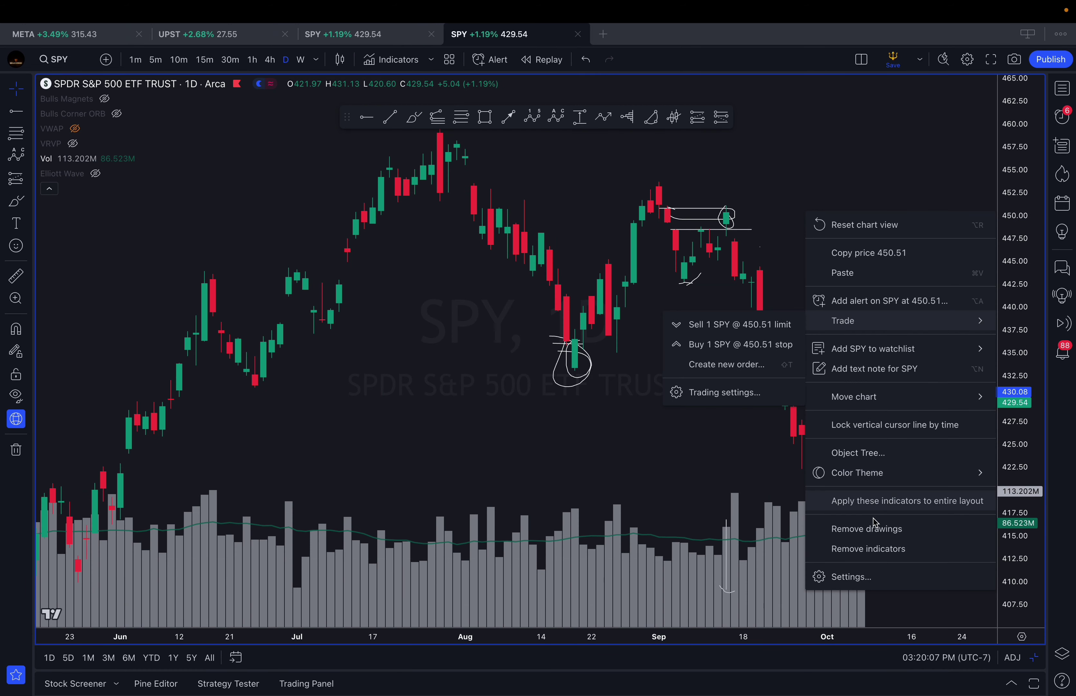
{"action": "left_click", "coordinate": [878, 526]}
Brush a down arrow above the tall 15 September volume bar
{"action": "scroll", "coordinate": [538, 168], "scroll_direction": "right", "scroll_amount": 1}
{"action": "left_click", "coordinate": [414, 117]}
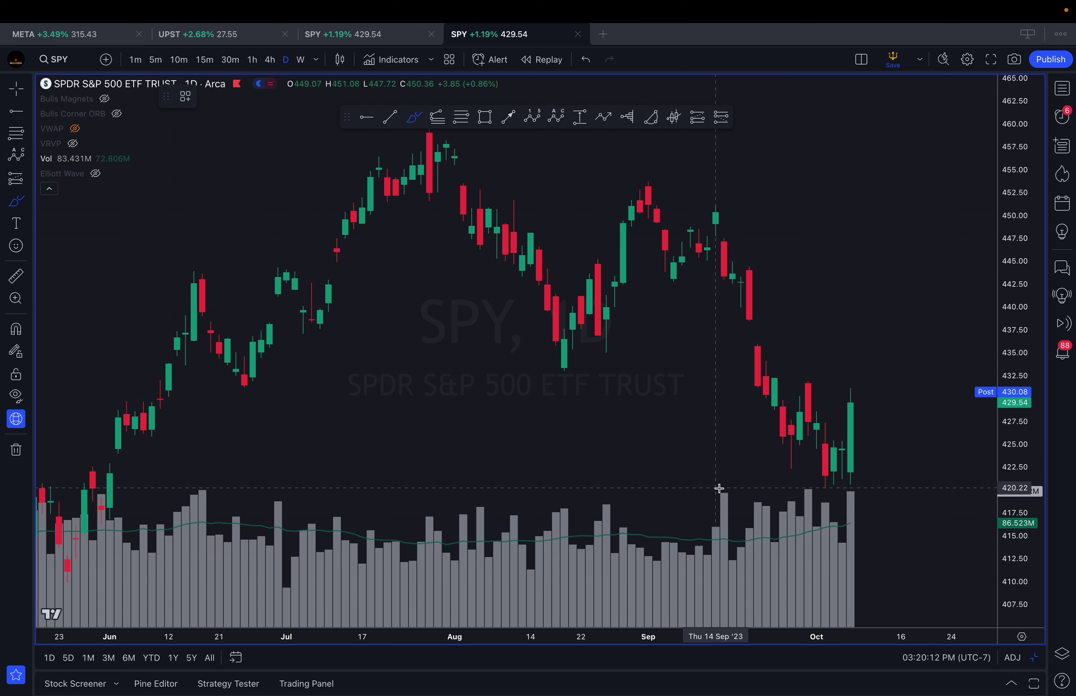
{"action": "mouse_move", "coordinate": [724, 426]}
{"action": "left_mouse_down"}
{"action": "mouse_move", "coordinate": [727, 480]}
{"action": "mouse_move", "coordinate": [740, 478]}
{"action": "left_mouse_up"}
{"action": "key", "text": "Escape"}
{"action": "left_click_drag", "start_coordinate": [866, 289], "coordinate": [871, 275]}
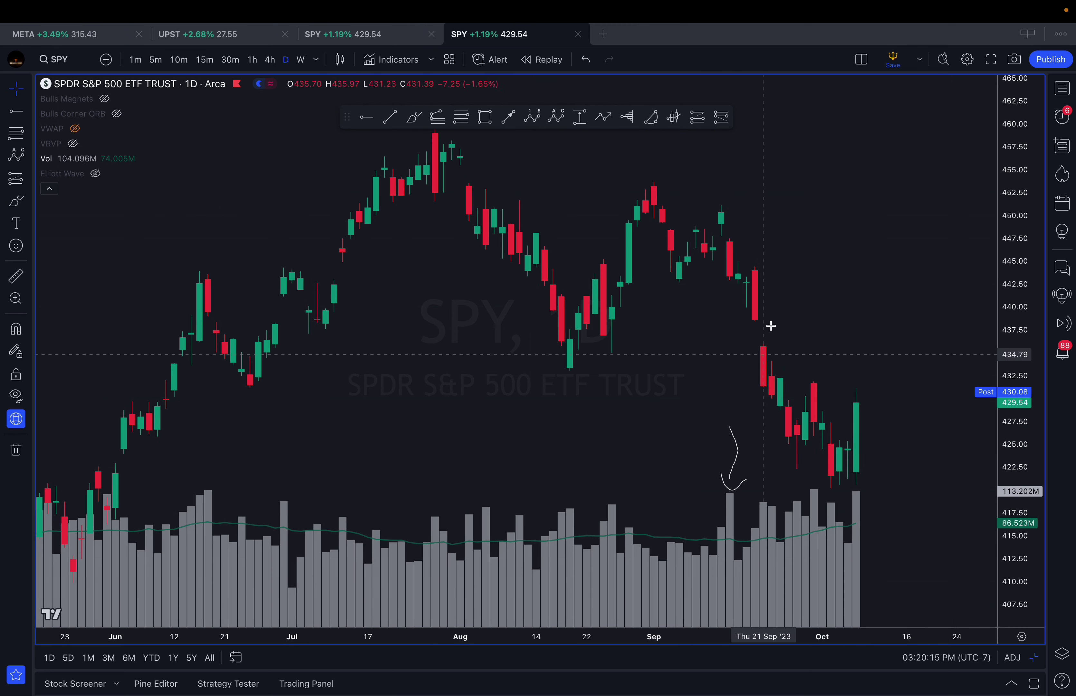
Brush a curve along the decline from mid-September to early October, from about 447 down to about 429
{"action": "left_click", "coordinate": [414, 117]}
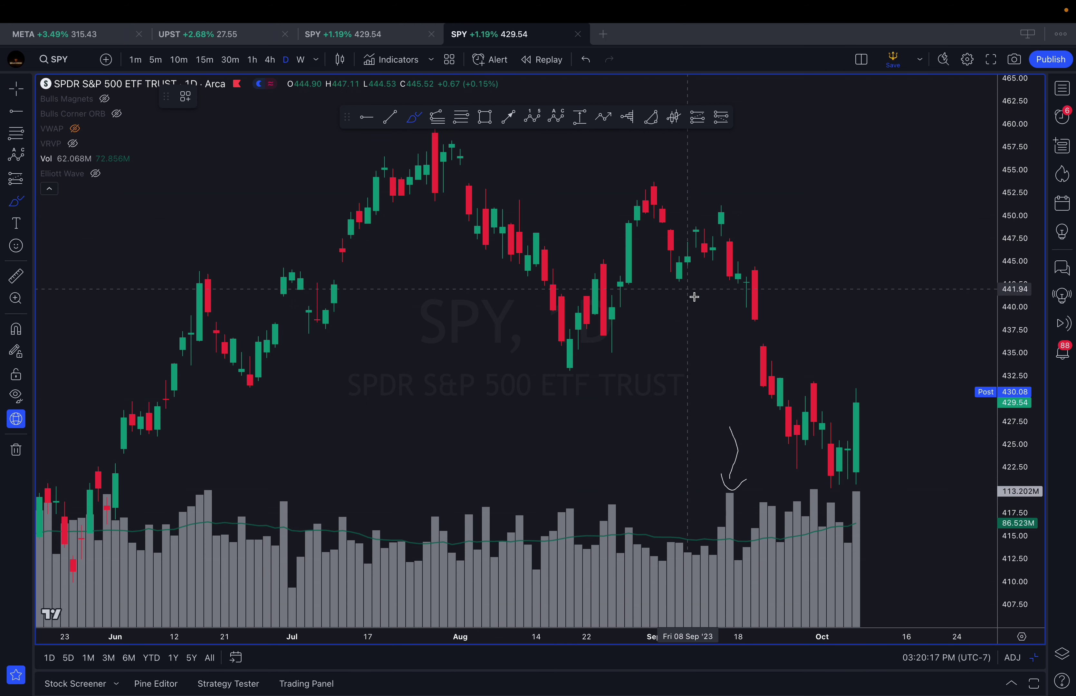
{"action": "mouse_move", "coordinate": [740, 239]}
{"action": "left_mouse_down"}
{"action": "mouse_move", "coordinate": [807, 324]}
{"action": "mouse_move", "coordinate": [840, 403]}
{"action": "left_mouse_up"}
{"action": "scroll", "coordinate": [931, 298], "scroll_direction": "left", "scroll_amount": 1}
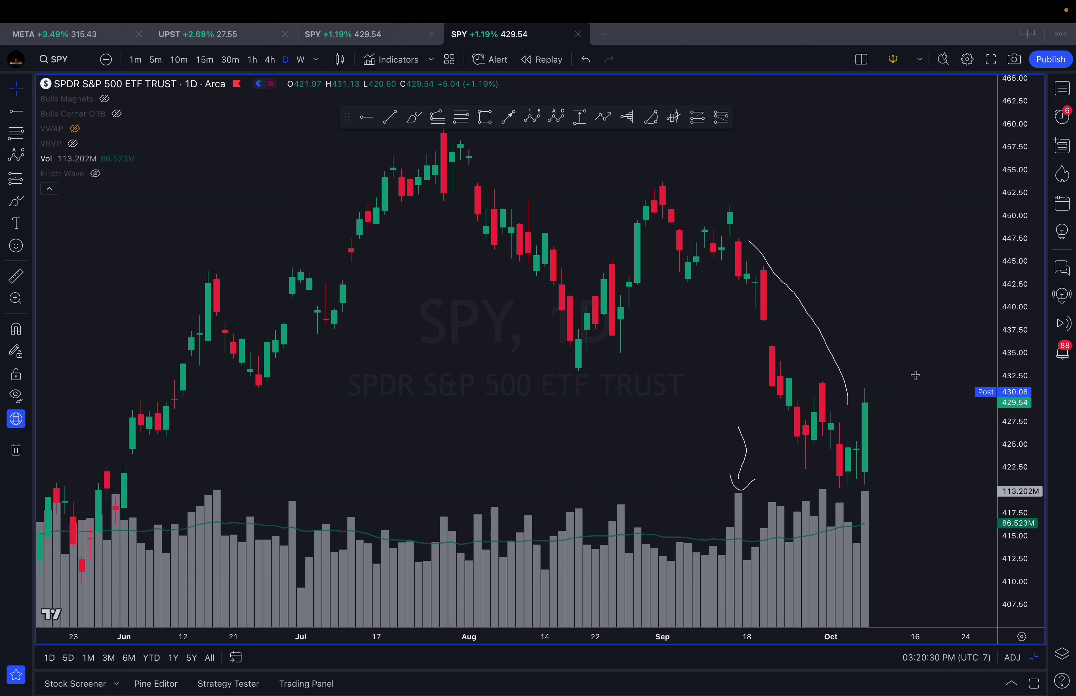
Delete the brushed arrow above the 15 September volume bar, keeping the curve along the decline
{"action": "left_click_drag", "start_coordinate": [916, 376], "coordinate": [897, 260]}
{"action": "left_click_drag", "start_coordinate": [1015, 333], "coordinate": [1000, 437]}
{"action": "left_click_drag", "start_coordinate": [914, 414], "coordinate": [907, 372]}
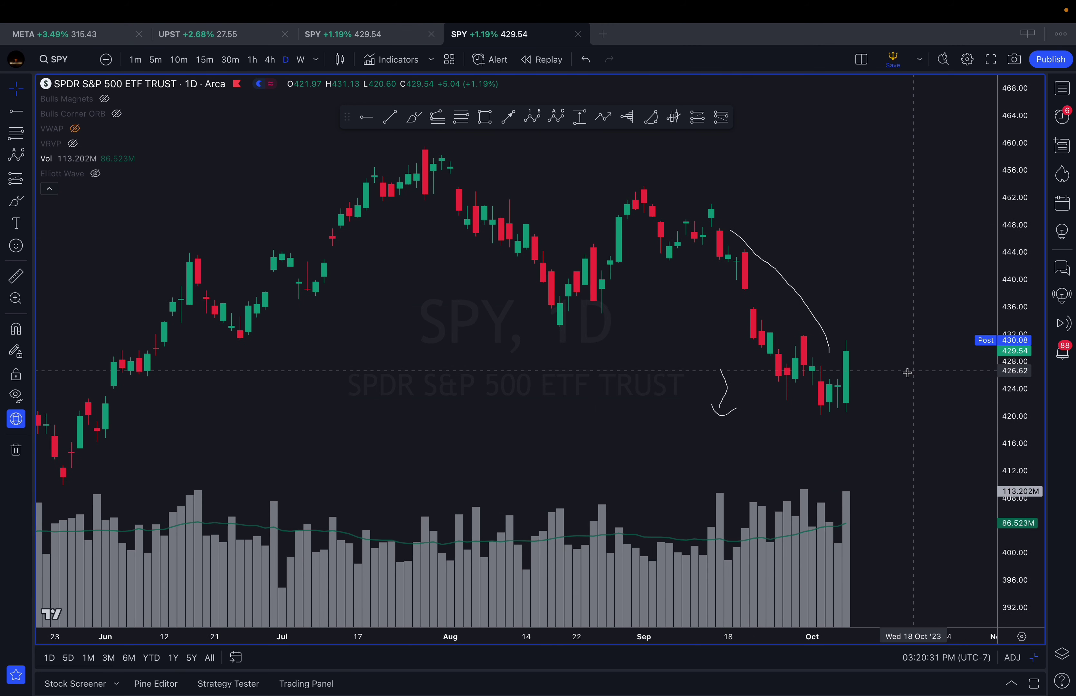
{"action": "scroll", "coordinate": [902, 402], "scroll_direction": "up", "scroll_amount": 1}
{"action": "left_click_drag", "start_coordinate": [903, 416], "coordinate": [915, 485]}
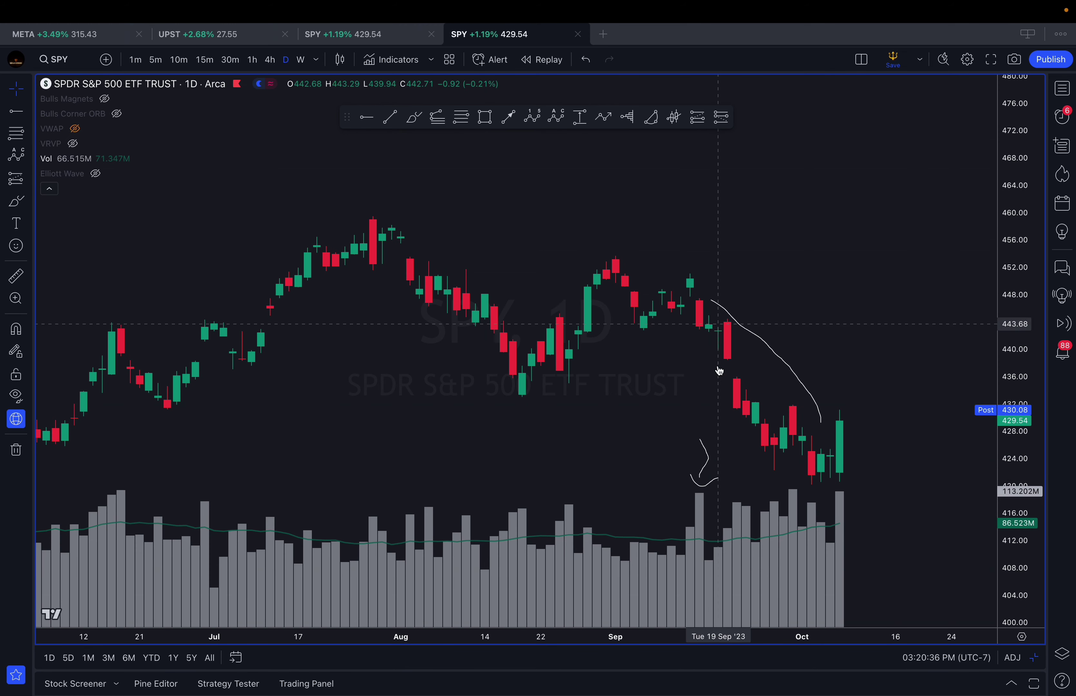
{"action": "left_click_drag", "start_coordinate": [703, 480], "coordinate": [664, 427]}
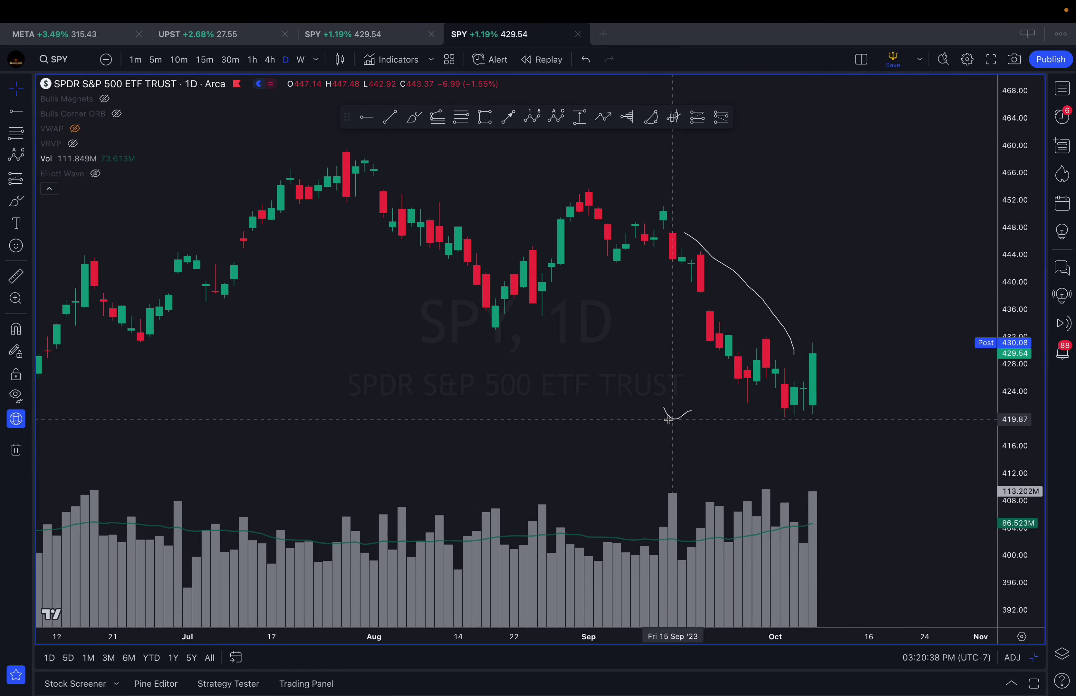
Brush a mark at the price gap between the 20 and 21 September candles and delete it
{"action": "left_click", "coordinate": [414, 118]}
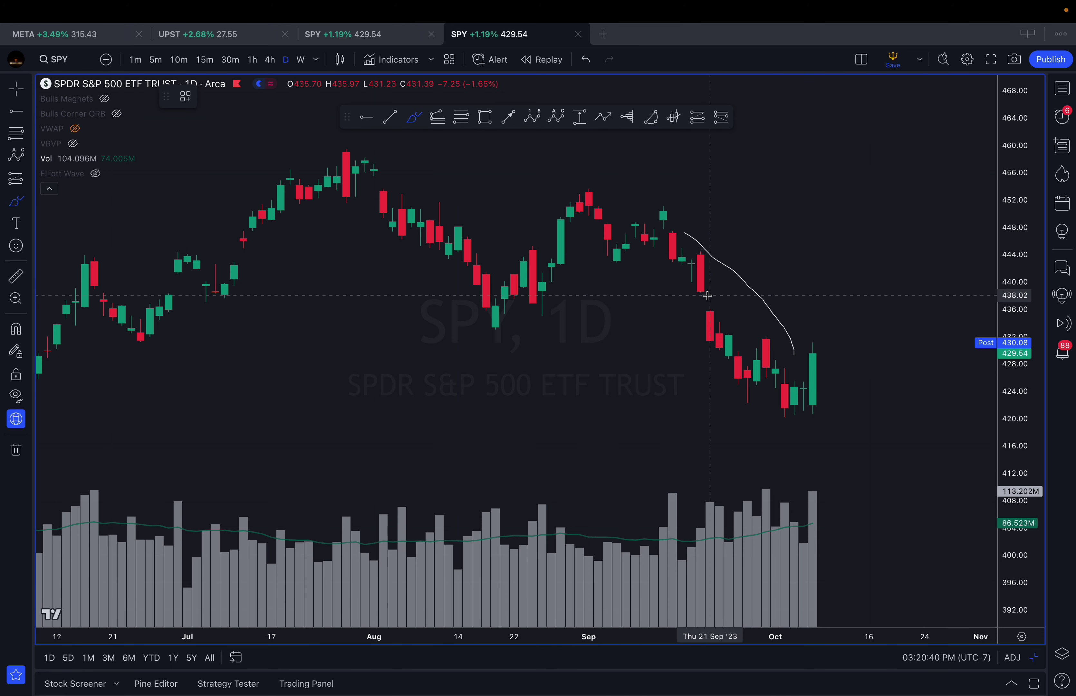
{"action": "mouse_move", "coordinate": [708, 296]}
{"action": "left_mouse_down"}
{"action": "mouse_move", "coordinate": [809, 409]}
{"action": "mouse_move", "coordinate": [694, 324]}
{"action": "mouse_move", "coordinate": [712, 315]}
{"action": "left_mouse_up"}
{"action": "key", "text": "Escape"}
{"action": "left_click", "coordinate": [778, 418]}
{"action": "key", "text": "Delete"}
Place a horizontal ray at 421.70 starting in late May and extending through the early-October lows
{"action": "scroll", "coordinate": [777, 418], "scroll_direction": "down", "scroll_amount": 5}
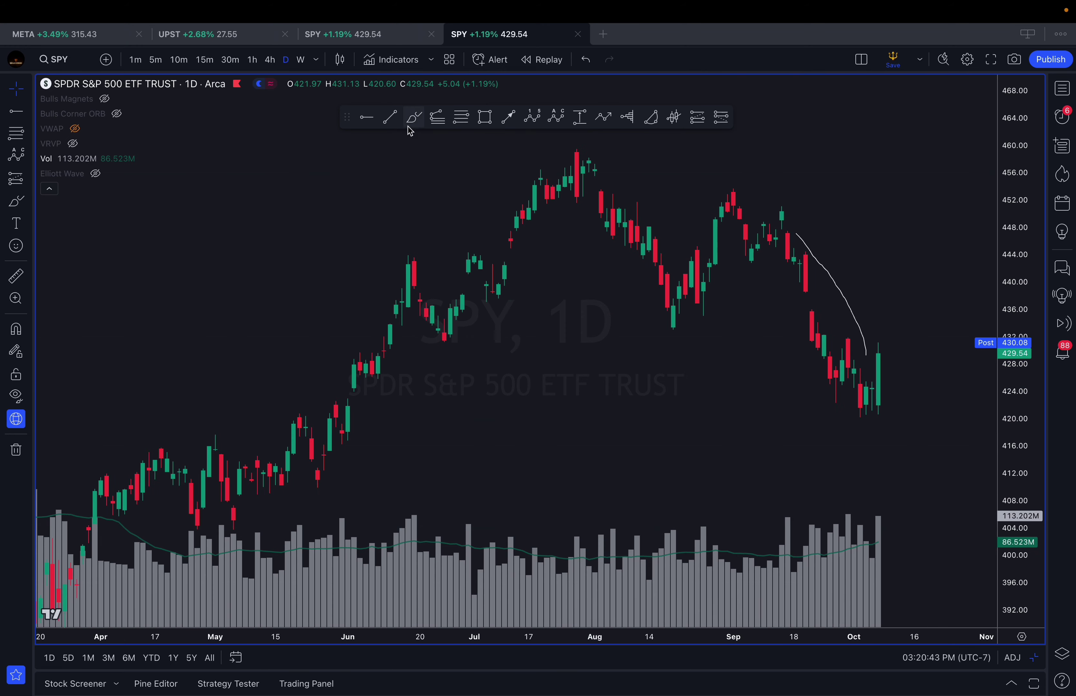
{"action": "left_click", "coordinate": [381, 127]}
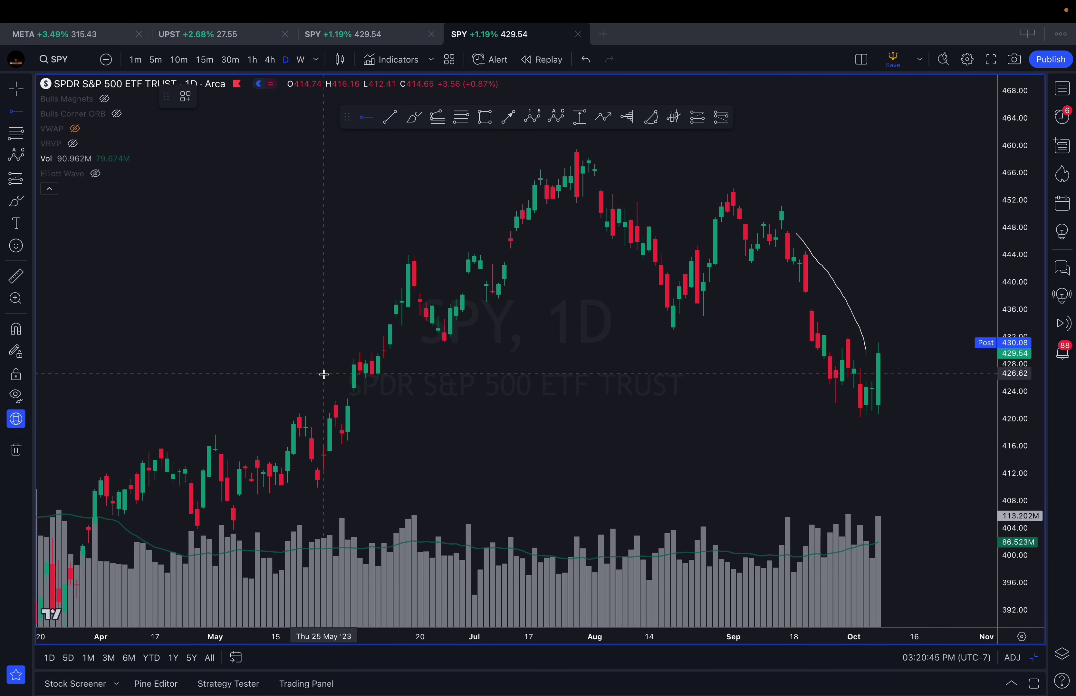
{"action": "left_click", "coordinate": [316, 408]}
{"action": "scroll", "coordinate": [889, 468], "scroll_direction": "up", "scroll_amount": 3}
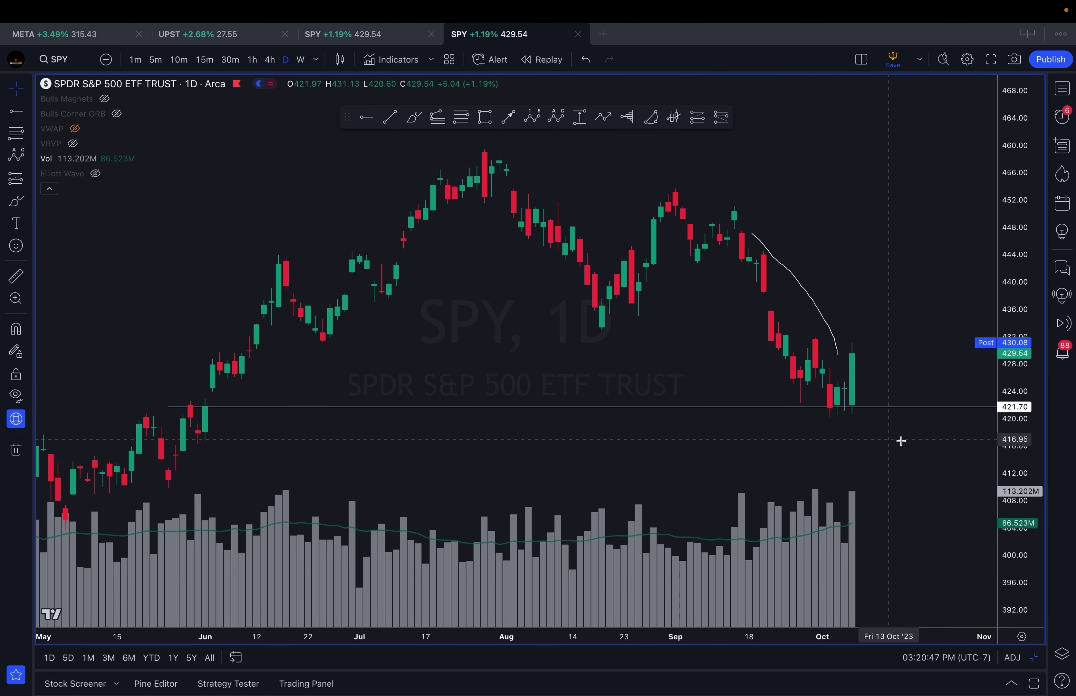
{"action": "left_click_drag", "start_coordinate": [887, 451], "coordinate": [833, 446]}
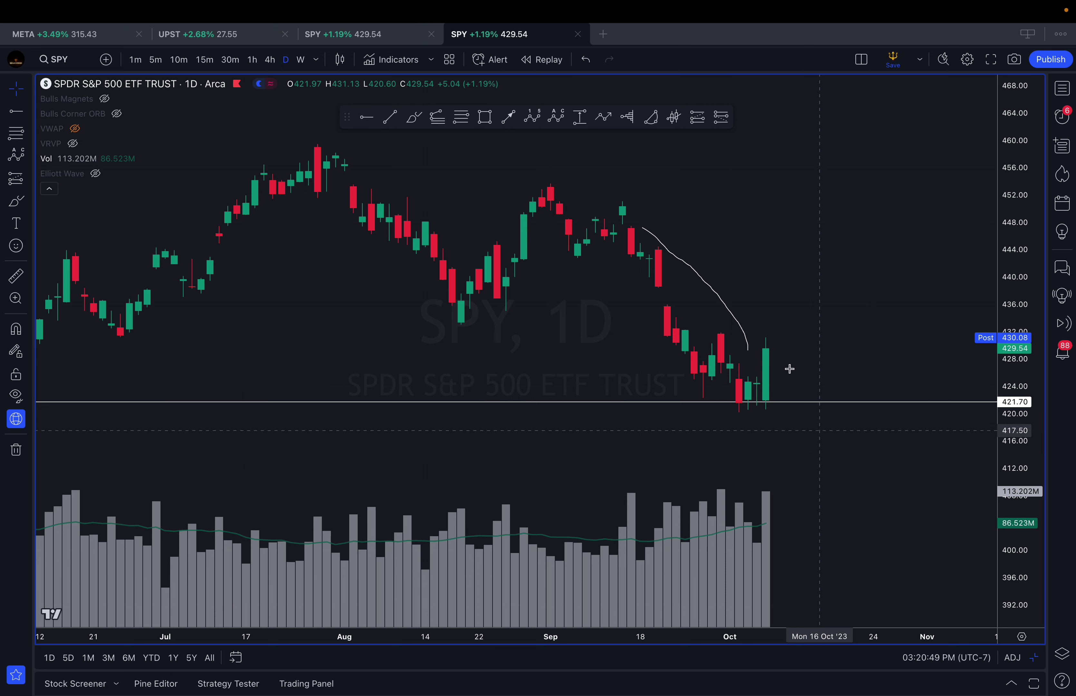
Brush small marks at the tops of the 27 September, 29 September and 6 October volume bars
{"action": "left_click", "coordinate": [416, 123]}
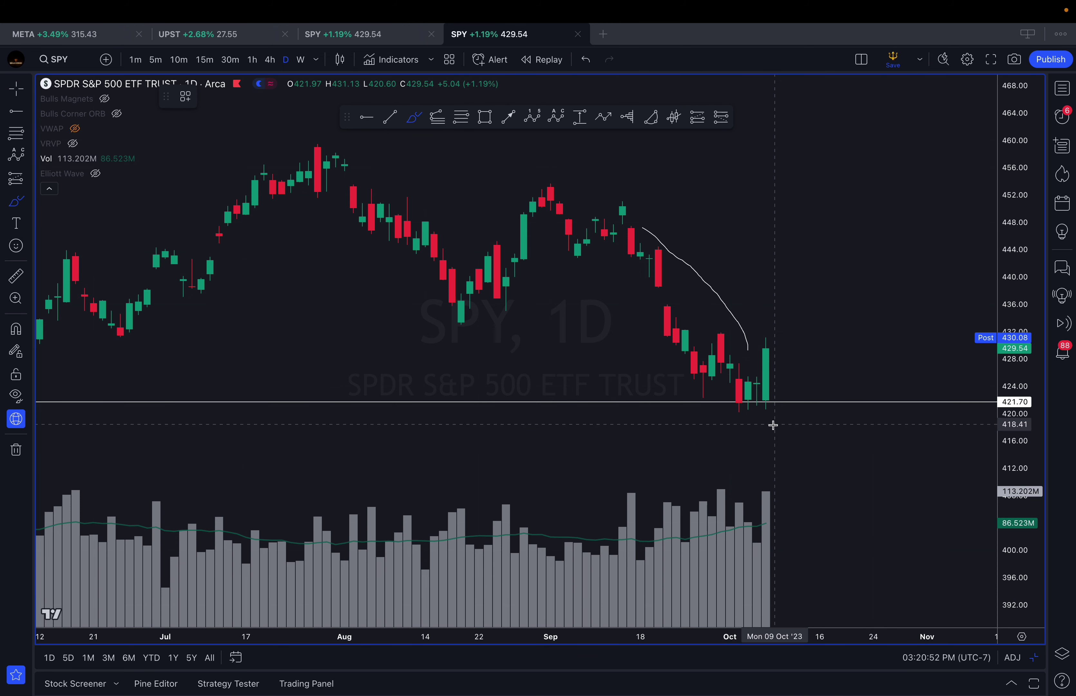
{"action": "scroll", "coordinate": [771, 410], "scroll_direction": "up", "scroll_amount": 1}
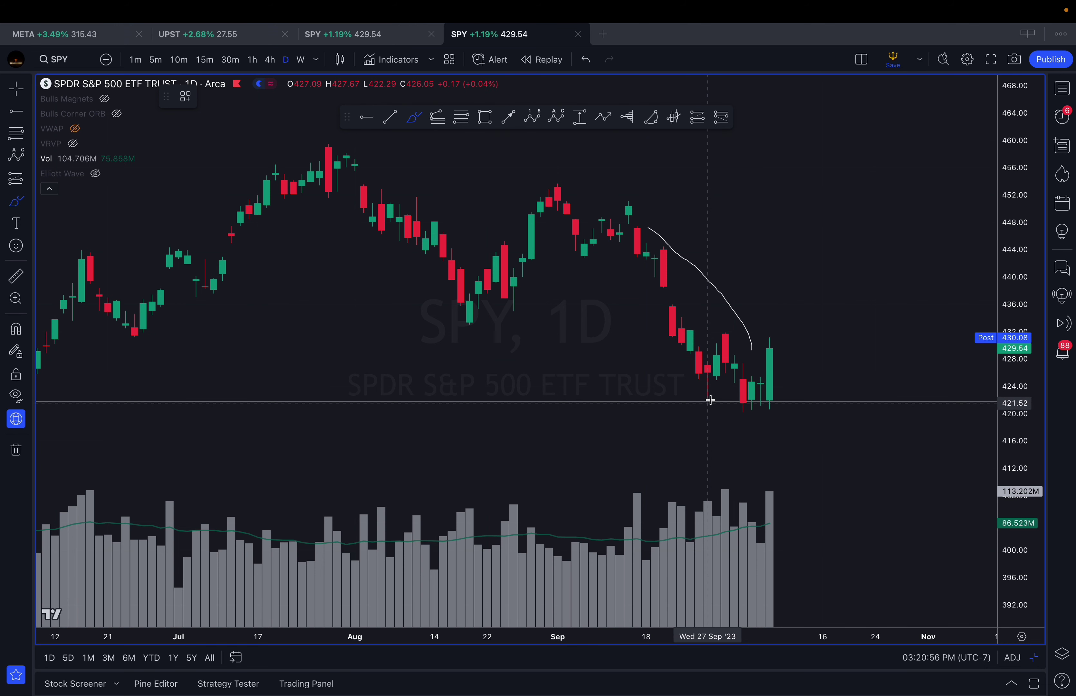
{"action": "mouse_move", "coordinate": [706, 491]}
{"action": "left_mouse_down"}
{"action": "mouse_move", "coordinate": [701, 505]}
{"action": "mouse_move", "coordinate": [770, 492]}
{"action": "left_mouse_up"}
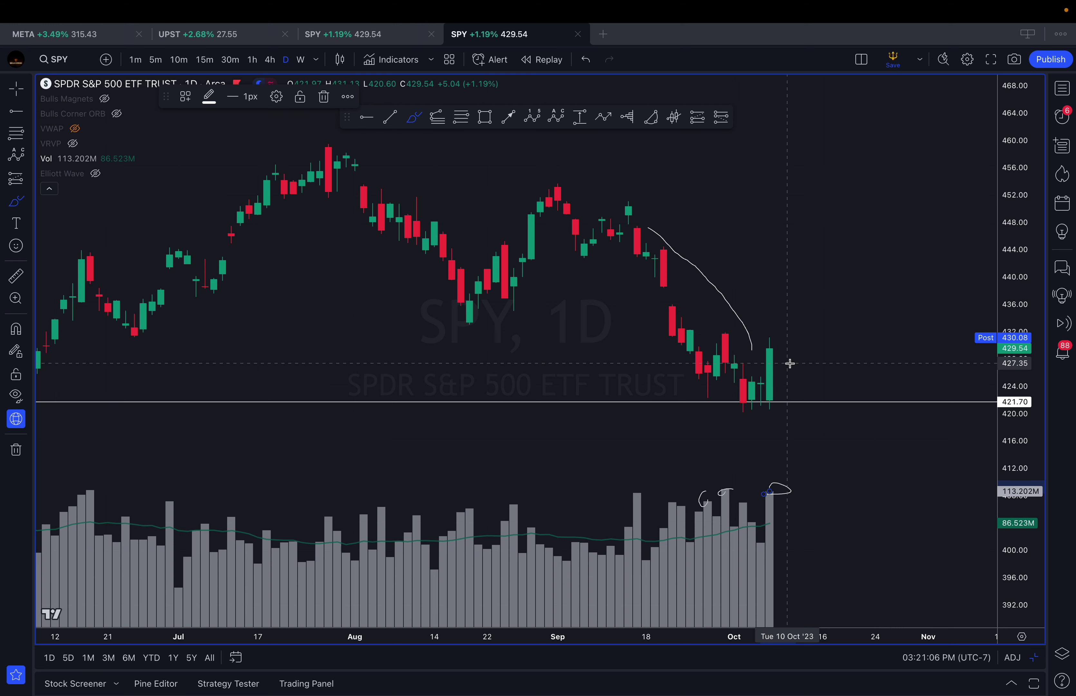
Delete the curve along the decline and the brushed marks above the 29 September and 6 October volume bars
{"action": "key", "text": "Escape"}
{"action": "left_click", "coordinate": [751, 346]}
{"action": "key", "text": "Delete"}
{"action": "left_click", "coordinate": [789, 492]}
{"action": "key", "text": "Delete"}
{"action": "left_click", "coordinate": [724, 490]}
{"action": "key", "text": "Delete"}
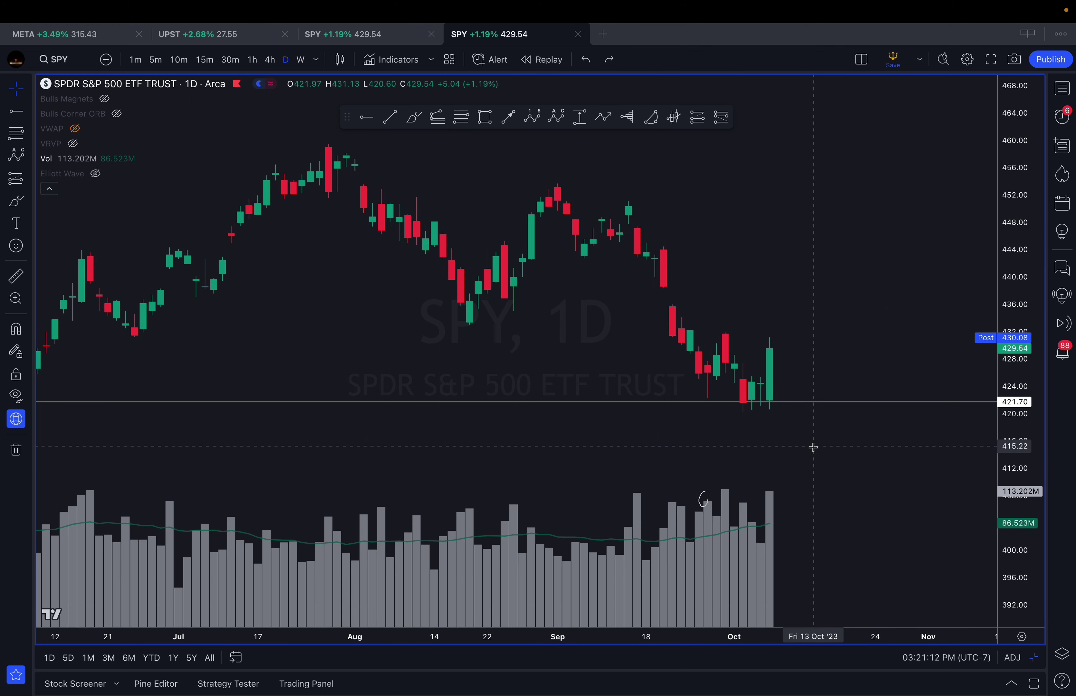
Brush a level line at about 426 and a projected path dipping to it from the latest candle, then rising to about 438
{"action": "left_click_drag", "start_coordinate": [833, 473], "coordinate": [807, 488]}
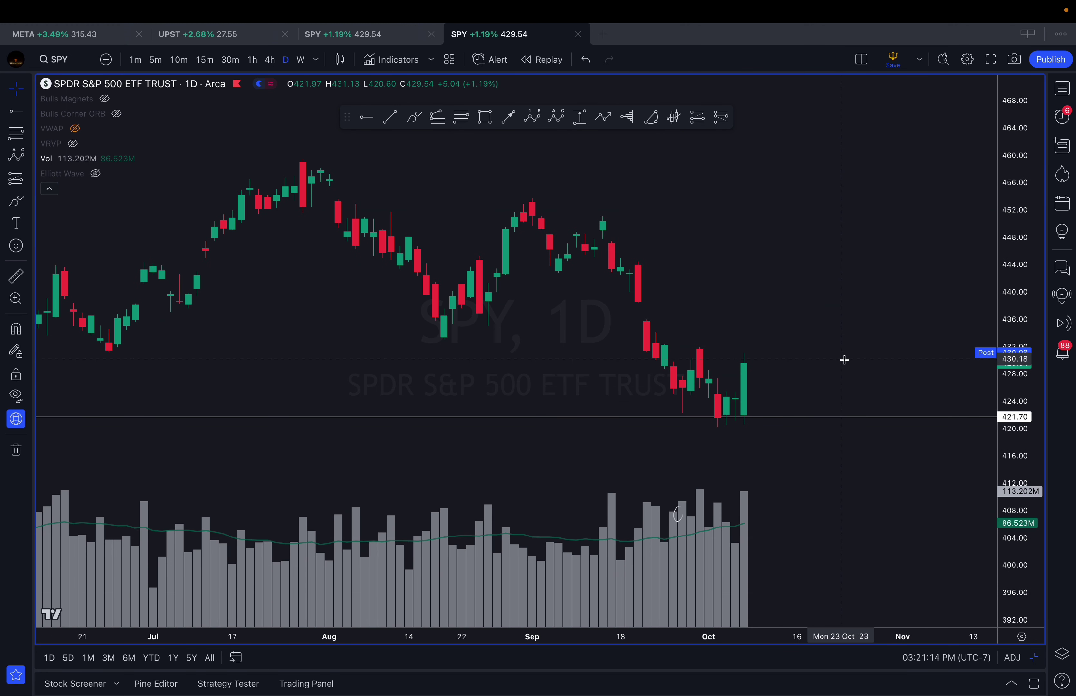
{"action": "scroll", "coordinate": [826, 454], "scroll_direction": "right", "scroll_amount": 2}
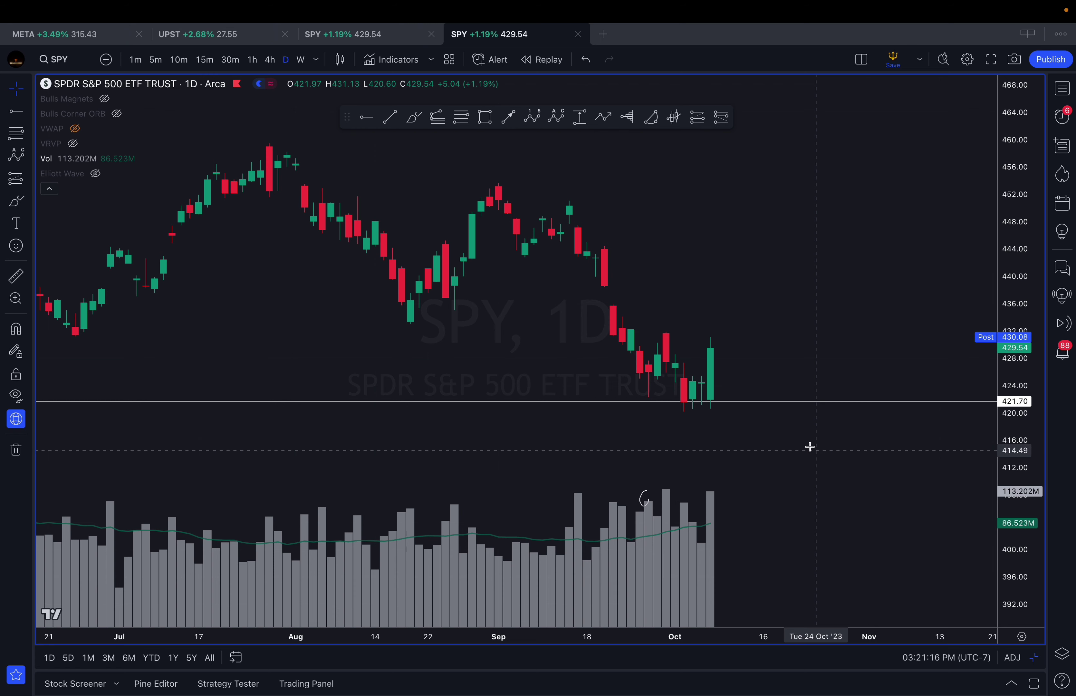
{"action": "left_click", "coordinate": [414, 117]}
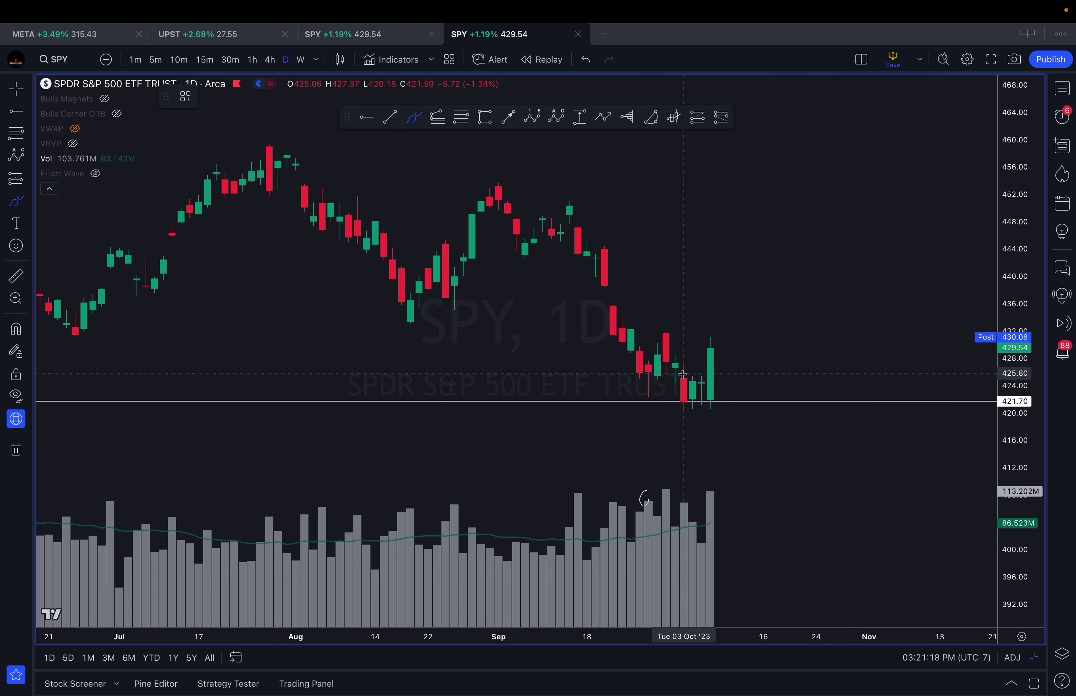
{"action": "left_click_drag", "start_coordinate": [643, 375], "coordinate": [781, 374]}
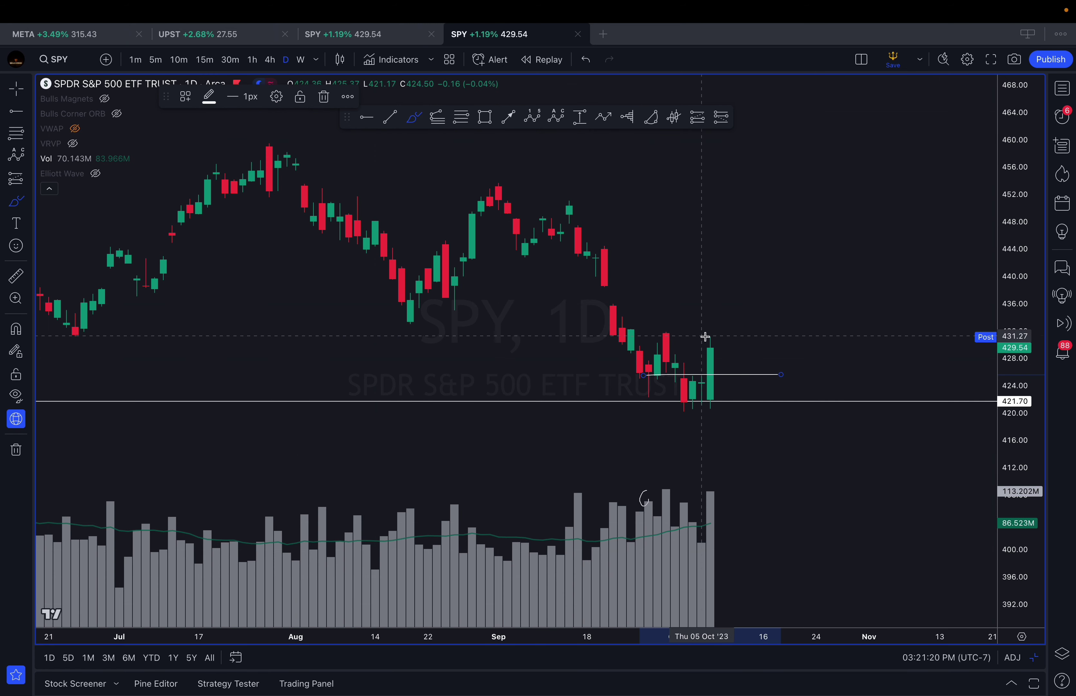
{"action": "mouse_move", "coordinate": [713, 337]}
{"action": "left_mouse_down"}
{"action": "mouse_move", "coordinate": [733, 346]}
{"action": "mouse_move", "coordinate": [740, 373]}
{"action": "mouse_move", "coordinate": [778, 354]}
{"action": "mouse_move", "coordinate": [815, 288]}
{"action": "left_mouse_up"}
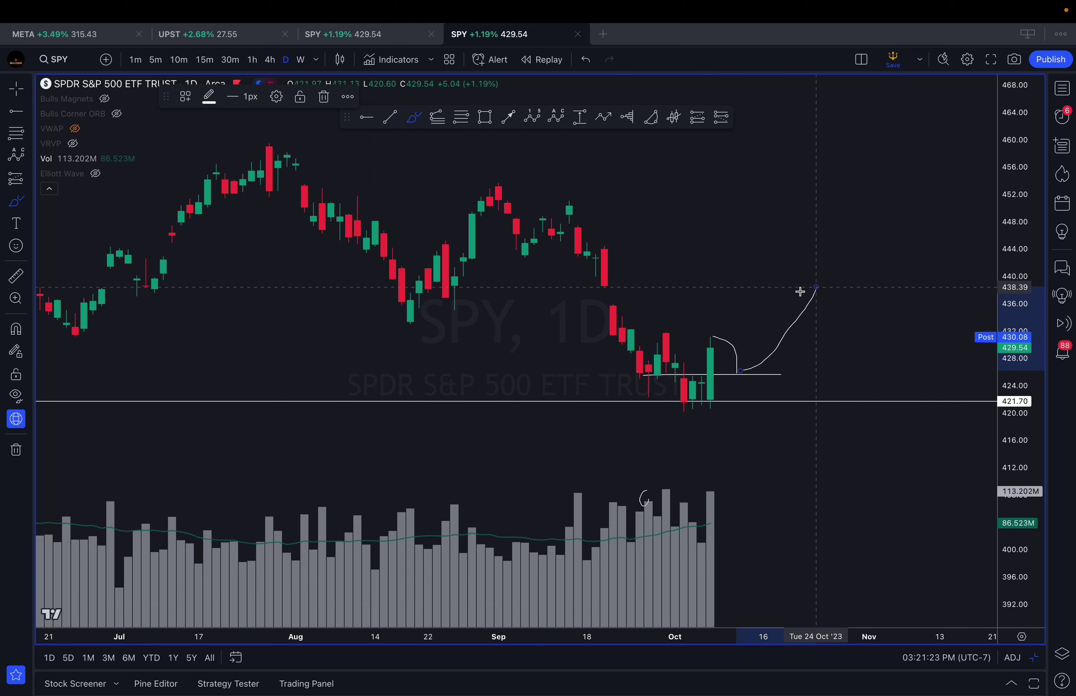
Mark the upside targets with a brushed line and loop at about 438 and a long oval at about 441.5–444.5
{"action": "left_click_drag", "start_coordinate": [588, 287], "coordinate": [825, 287]}
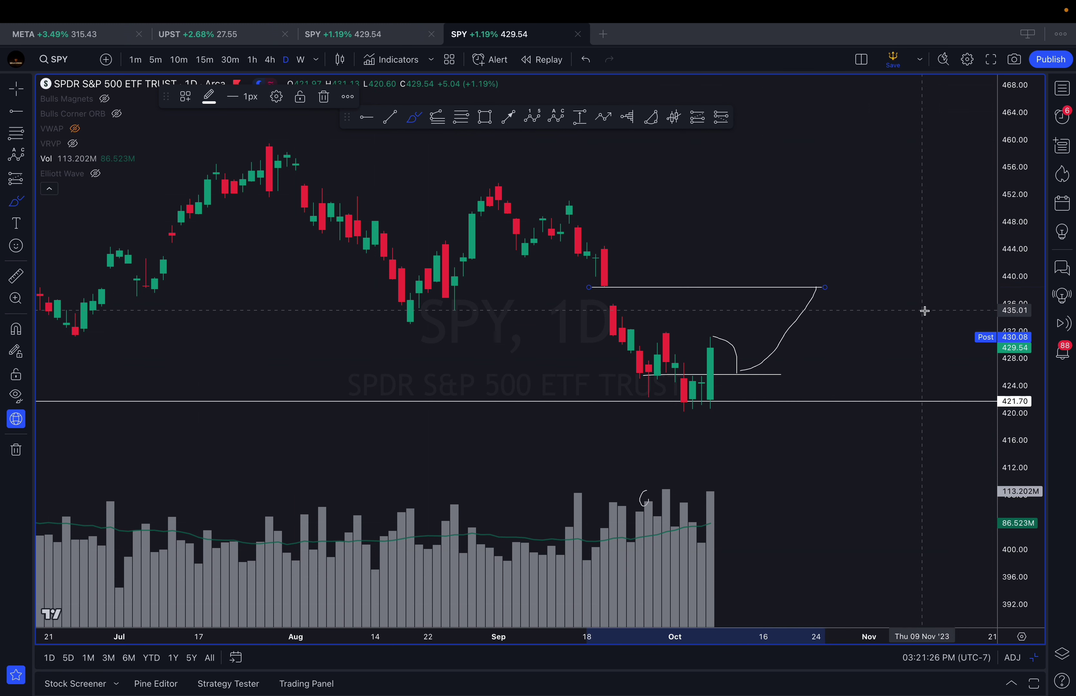
{"action": "scroll", "coordinate": [877, 409], "scroll_direction": "down", "scroll_amount": 3}
{"action": "scroll", "coordinate": [871, 413], "scroll_direction": "up", "scroll_amount": 3}
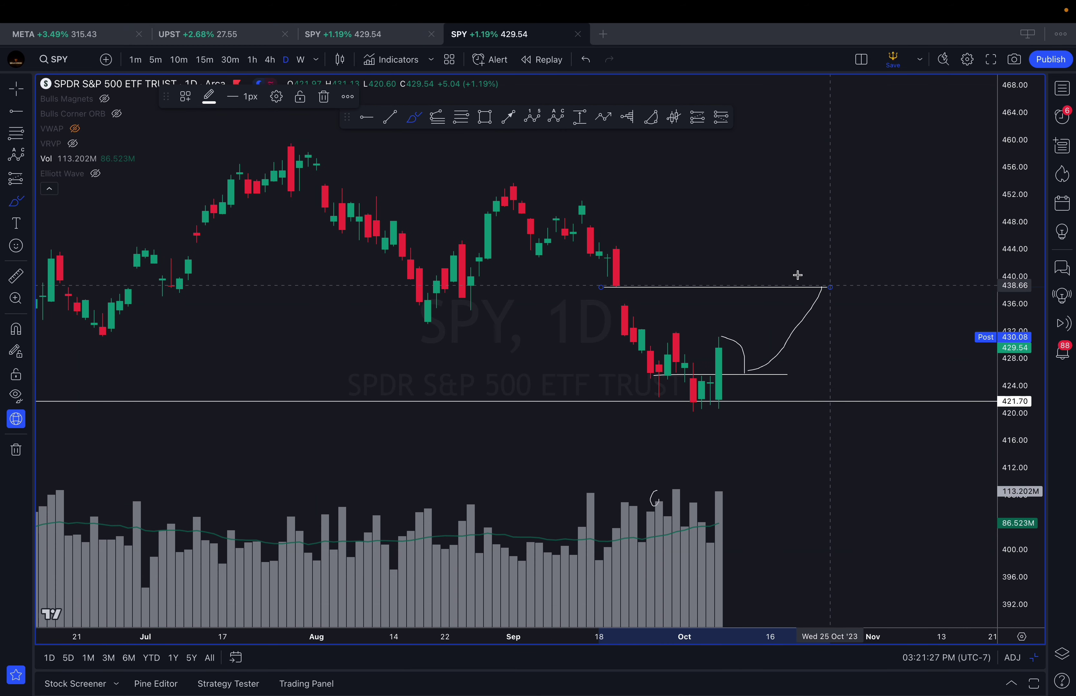
{"action": "left_click_drag", "start_coordinate": [829, 283], "coordinate": [857, 287]}
{"action": "mouse_move", "coordinate": [602, 264]}
{"action": "left_mouse_down"}
{"action": "mouse_move", "coordinate": [849, 267]}
{"action": "mouse_move", "coordinate": [875, 251]}
{"action": "mouse_move", "coordinate": [609, 249]}
{"action": "mouse_move", "coordinate": [594, 272]}
{"action": "left_mouse_up"}
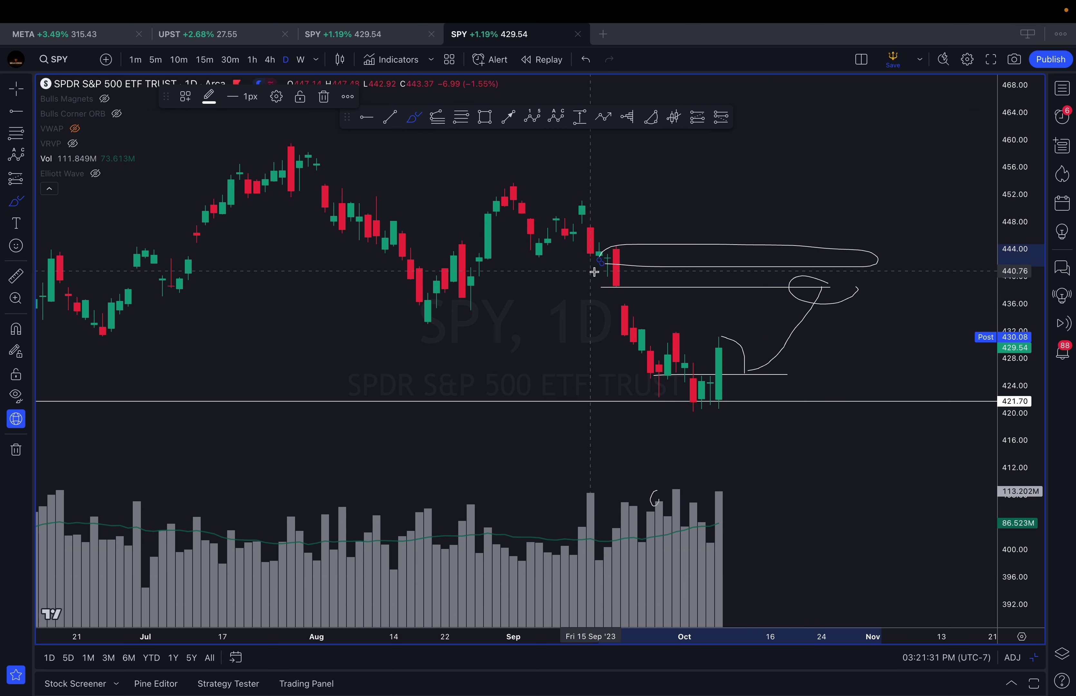
Extend the projected path up to about 441 and down to about 414, outlining a tall volume bar beneath its late-October peak
{"action": "scroll", "coordinate": [833, 346], "scroll_direction": "up", "scroll_amount": 1}
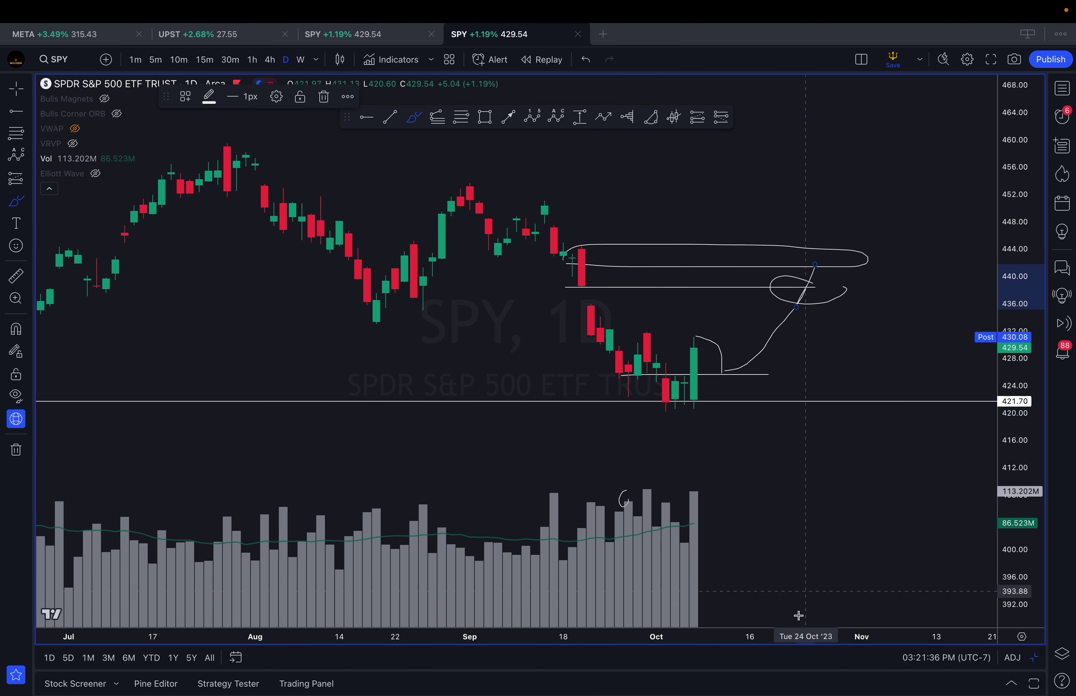
{"action": "mouse_move", "coordinate": [820, 619]}
{"action": "left_mouse_down"}
{"action": "mouse_move", "coordinate": [824, 463]}
{"action": "mouse_move", "coordinate": [843, 618]}
{"action": "left_mouse_up"}
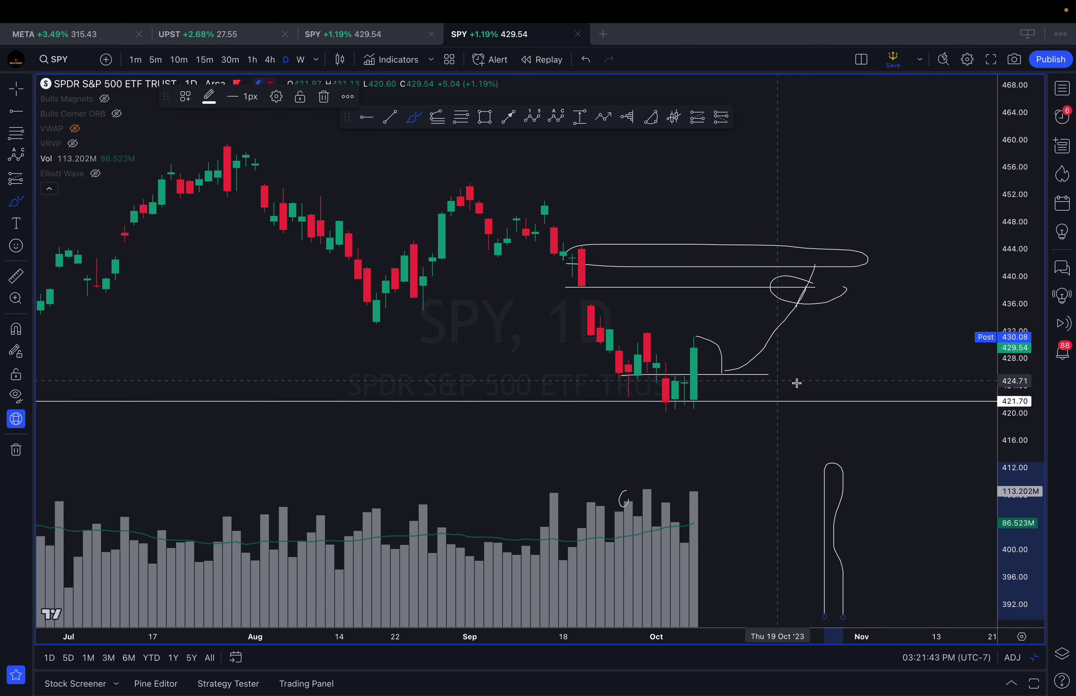
{"action": "scroll", "coordinate": [814, 386], "scroll_direction": "down", "scroll_amount": 3}
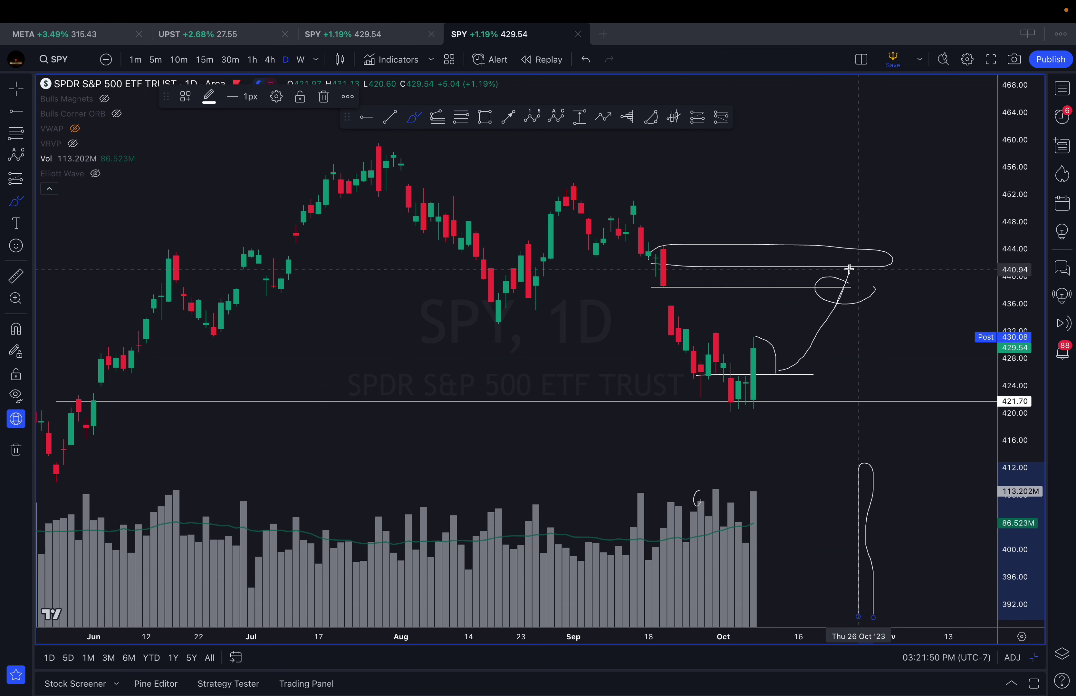
{"action": "mouse_move", "coordinate": [850, 269]}
{"action": "left_mouse_down"}
{"action": "mouse_move", "coordinate": [884, 322]}
{"action": "mouse_move", "coordinate": [918, 453]}
{"action": "left_mouse_up"}
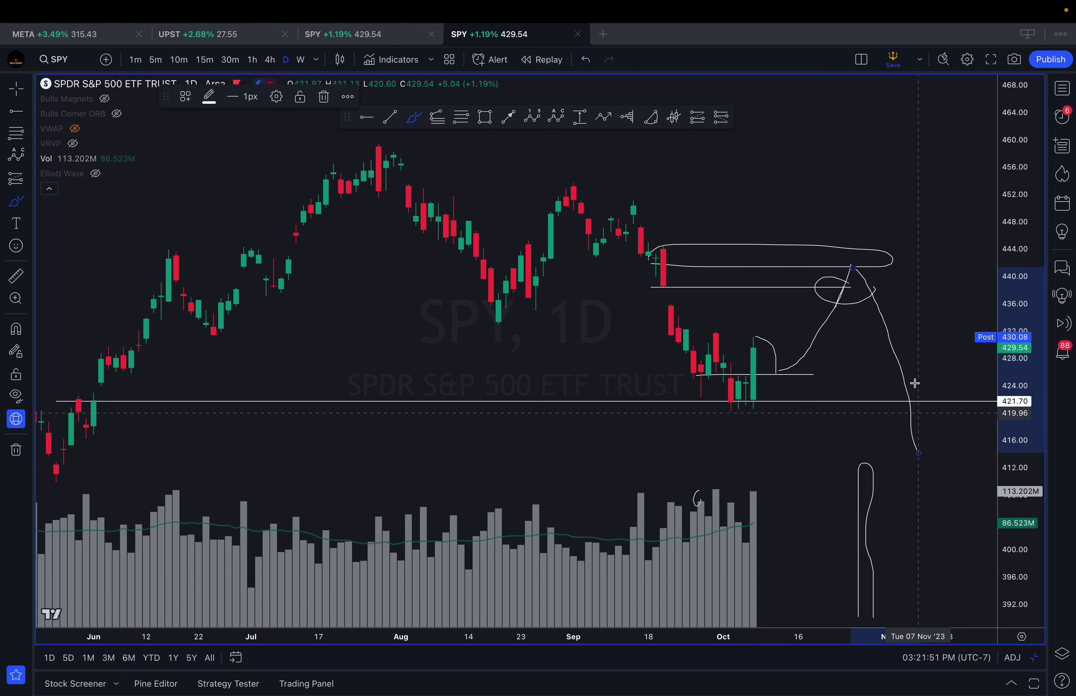
Brush a rising curve from about 430 to 448 in November, and remove all drawings from the chart
{"action": "mouse_move", "coordinate": [905, 348]}
{"action": "left_mouse_down"}
{"action": "mouse_move", "coordinate": [951, 300]}
{"action": "mouse_move", "coordinate": [963, 224]}
{"action": "left_mouse_up"}
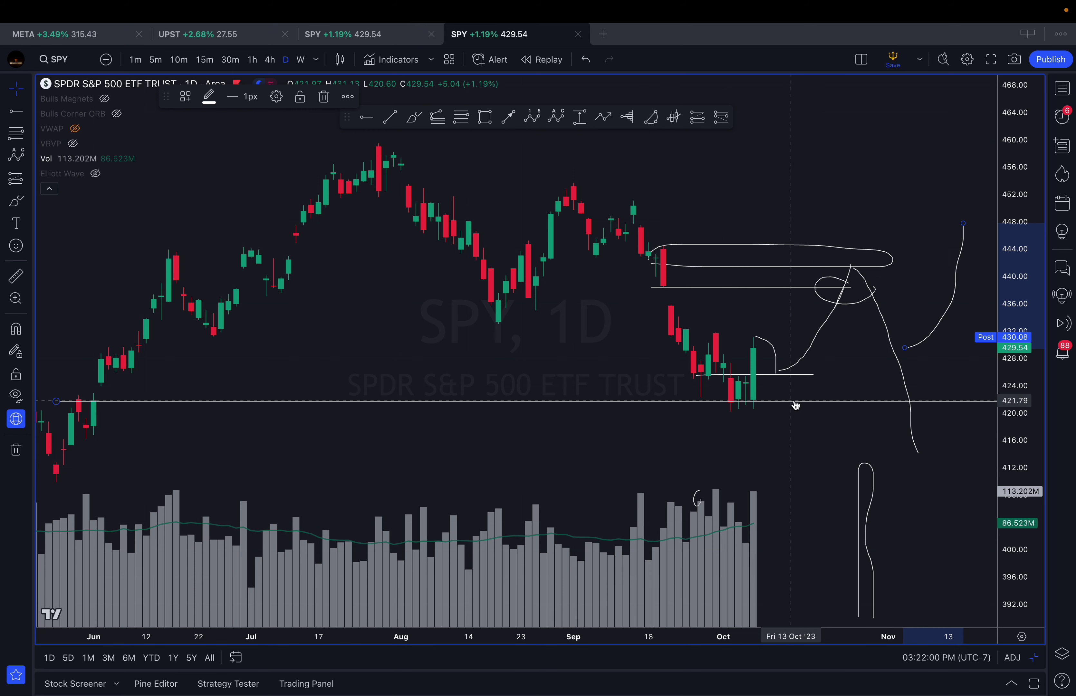
{"action": "scroll", "coordinate": [796, 405], "scroll_direction": "right", "scroll_amount": 3}
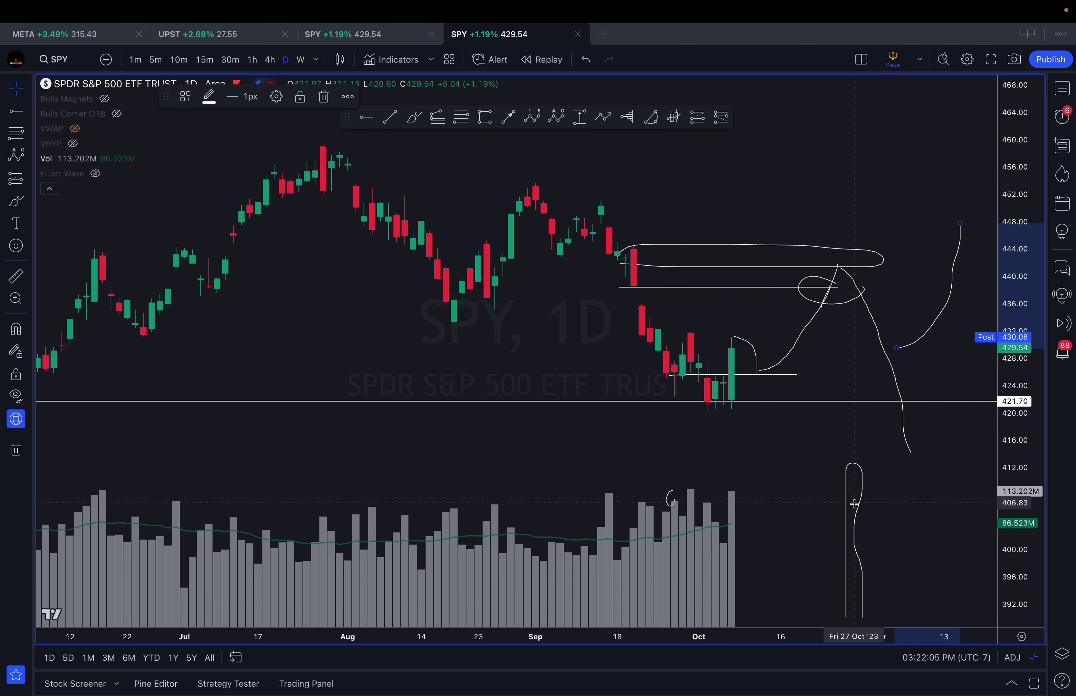
{"action": "right_click", "coordinate": [574, 378]}
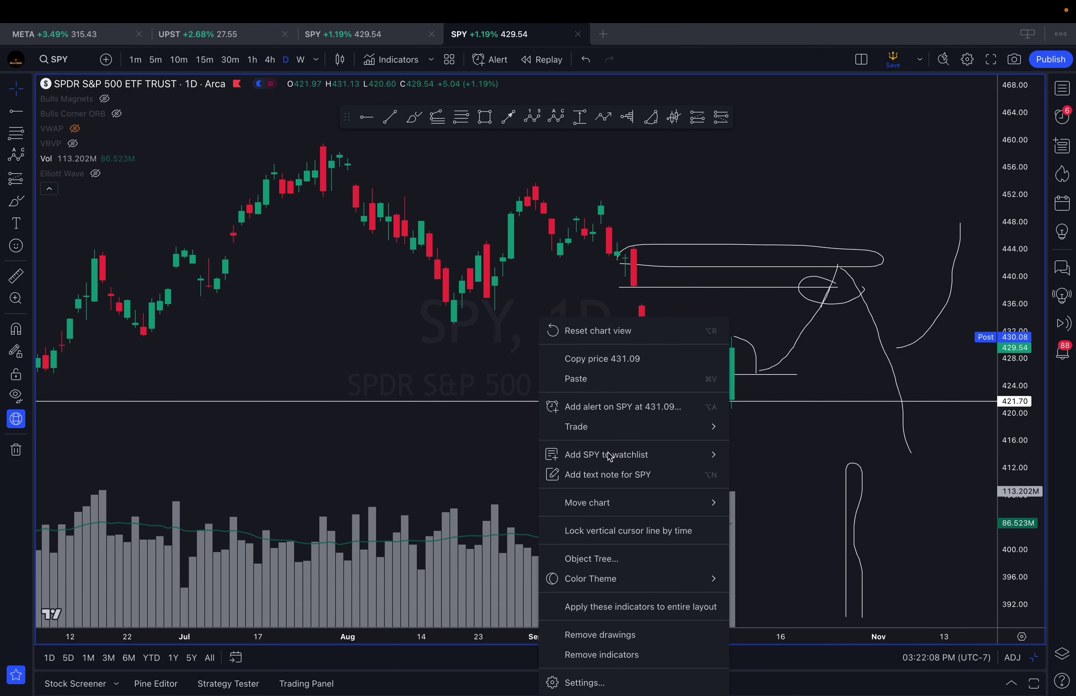
{"action": "left_click", "coordinate": [625, 634]}
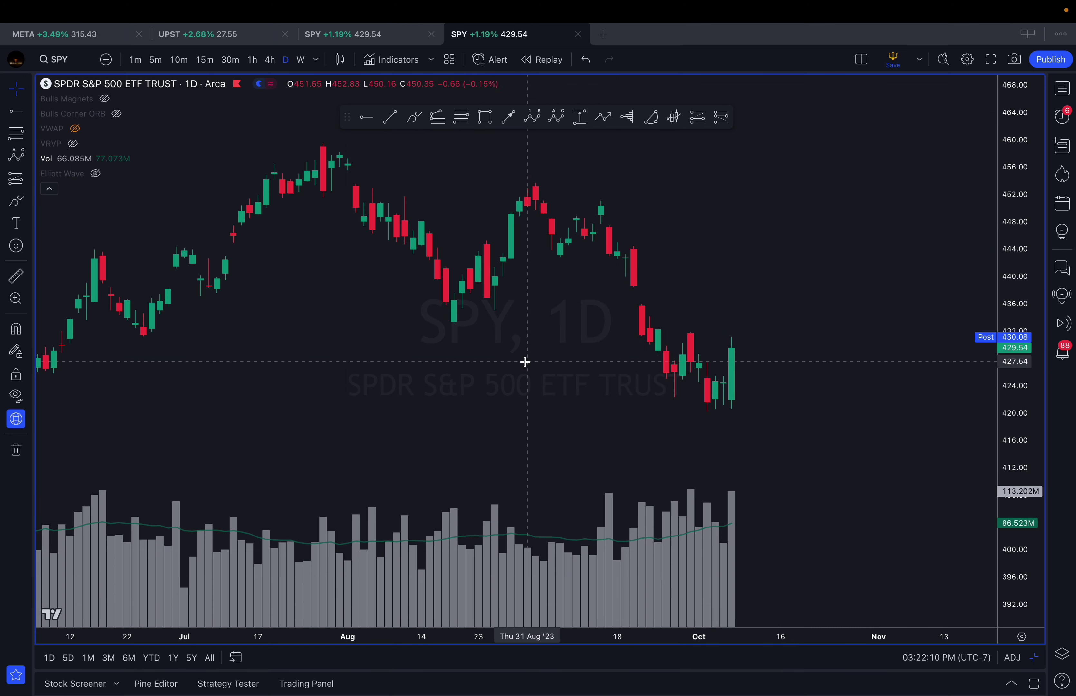
Switch the chart to the 30-minute interval and show the price action from 23 August to 14 September
{"action": "left_click", "coordinate": [229, 60]}
{"action": "double_click", "coordinate": [1021, 318]}
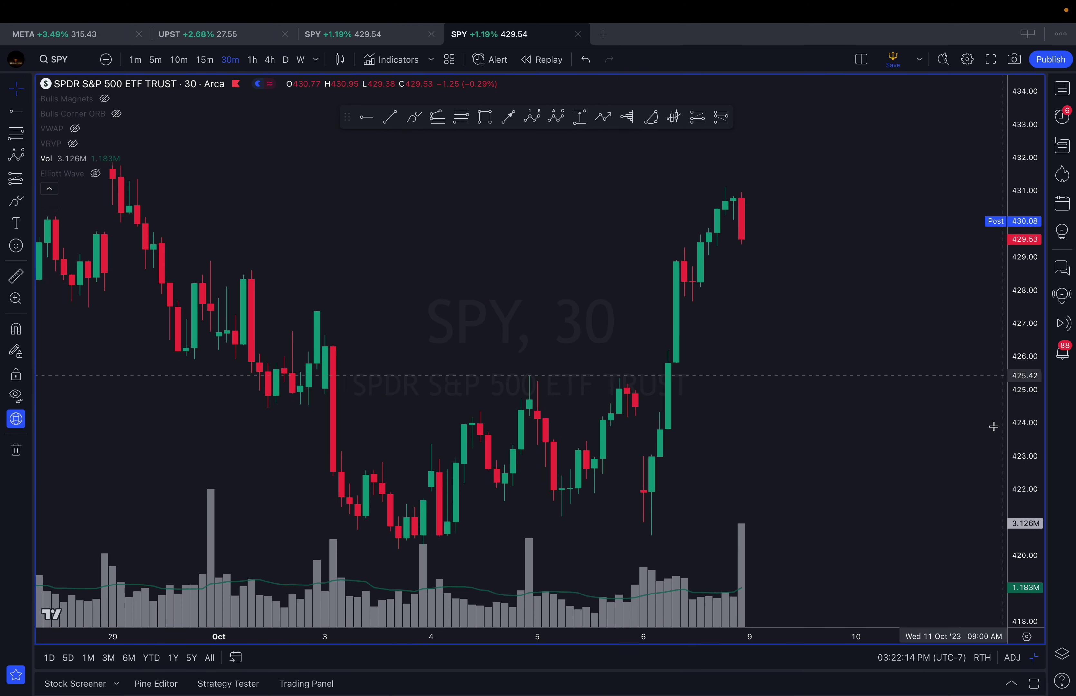
{"action": "left_click_drag", "start_coordinate": [889, 427], "coordinate": [968, 283]}
{"action": "scroll", "coordinate": [968, 283], "scroll_direction": "down", "scroll_amount": 6}
{"action": "left_click_drag", "start_coordinate": [1015, 410], "coordinate": [1014, 606]}
{"action": "left_click_drag", "start_coordinate": [757, 416], "coordinate": [907, 451]}
{"action": "scroll", "coordinate": [770, 431], "scroll_direction": "left", "scroll_amount": 10}
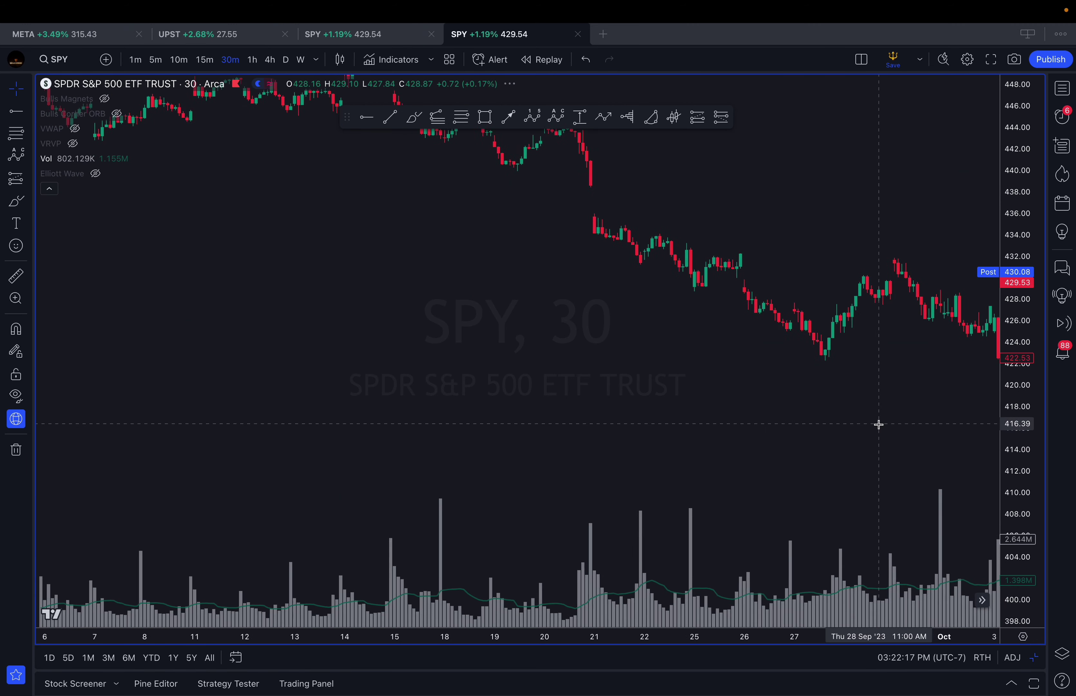
{"action": "scroll", "coordinate": [756, 436], "scroll_direction": "left", "scroll_amount": 10}
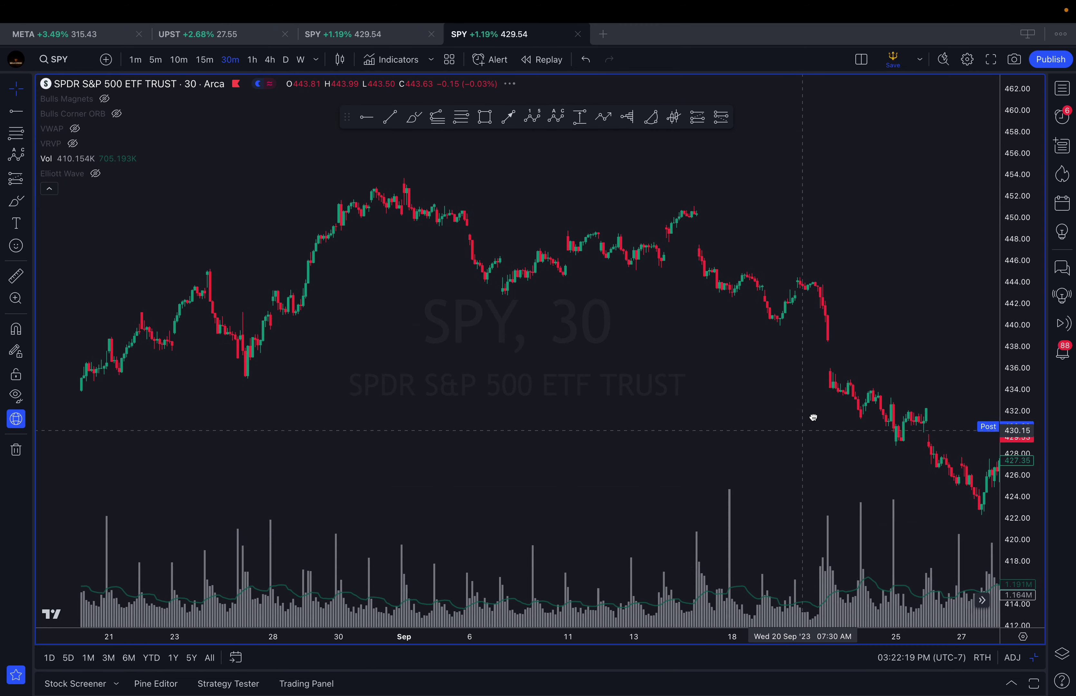
{"action": "scroll", "coordinate": [576, 289], "scroll_direction": "up", "scroll_amount": 3}
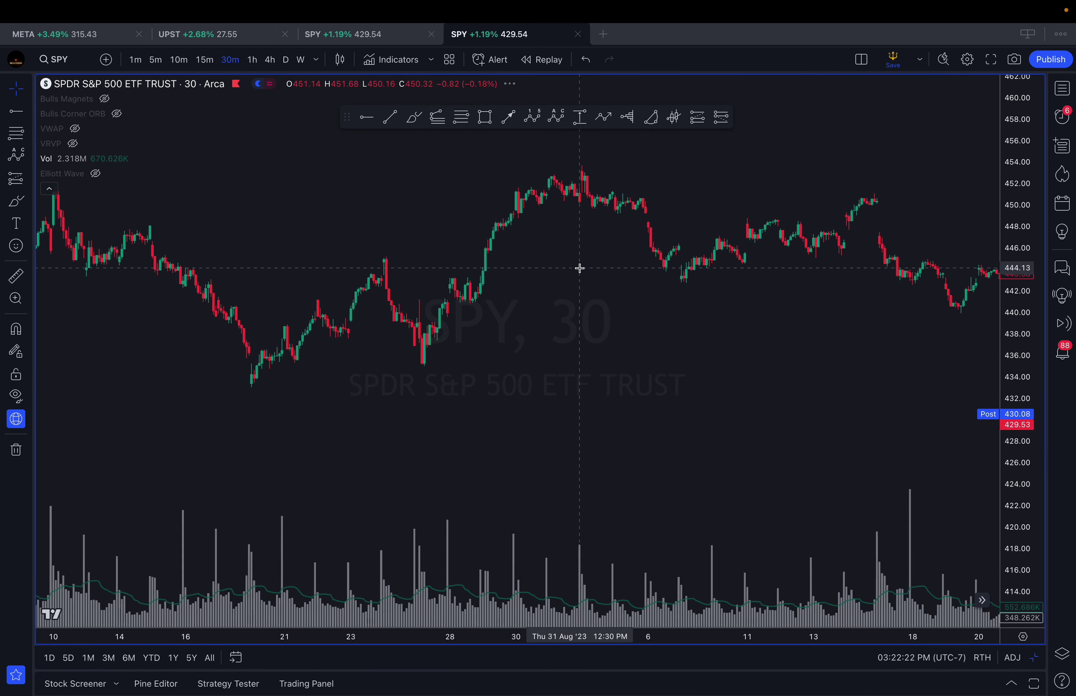
{"action": "scroll", "coordinate": [874, 355], "scroll_direction": "left", "scroll_amount": 5}
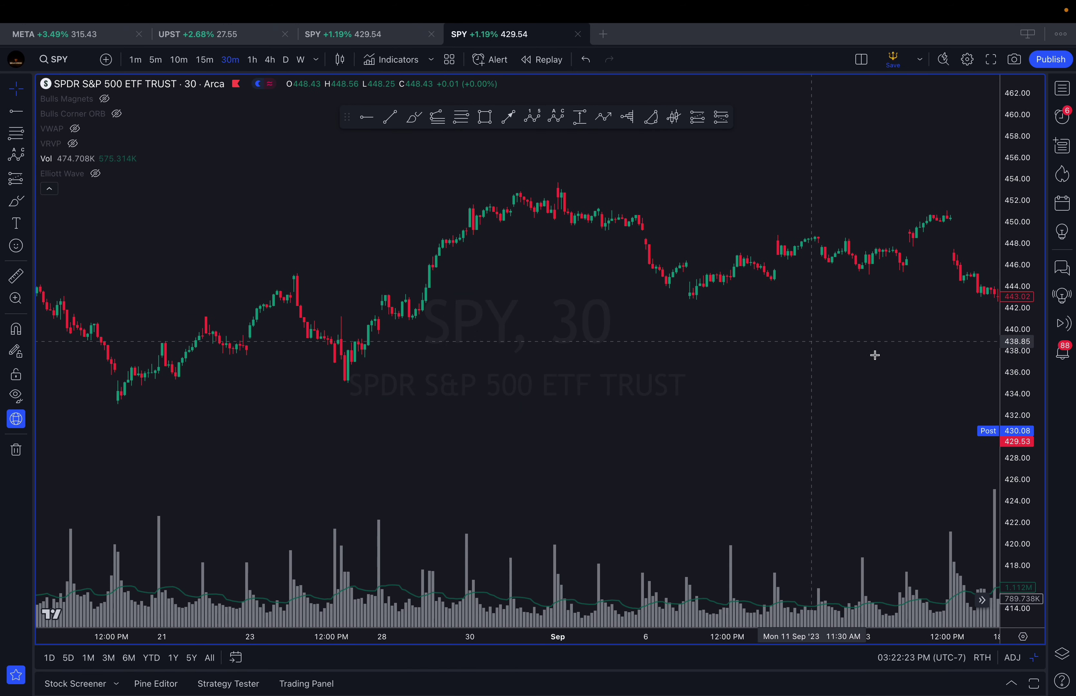
{"action": "scroll", "coordinate": [924, 475], "scroll_direction": "up", "scroll_amount": 3}
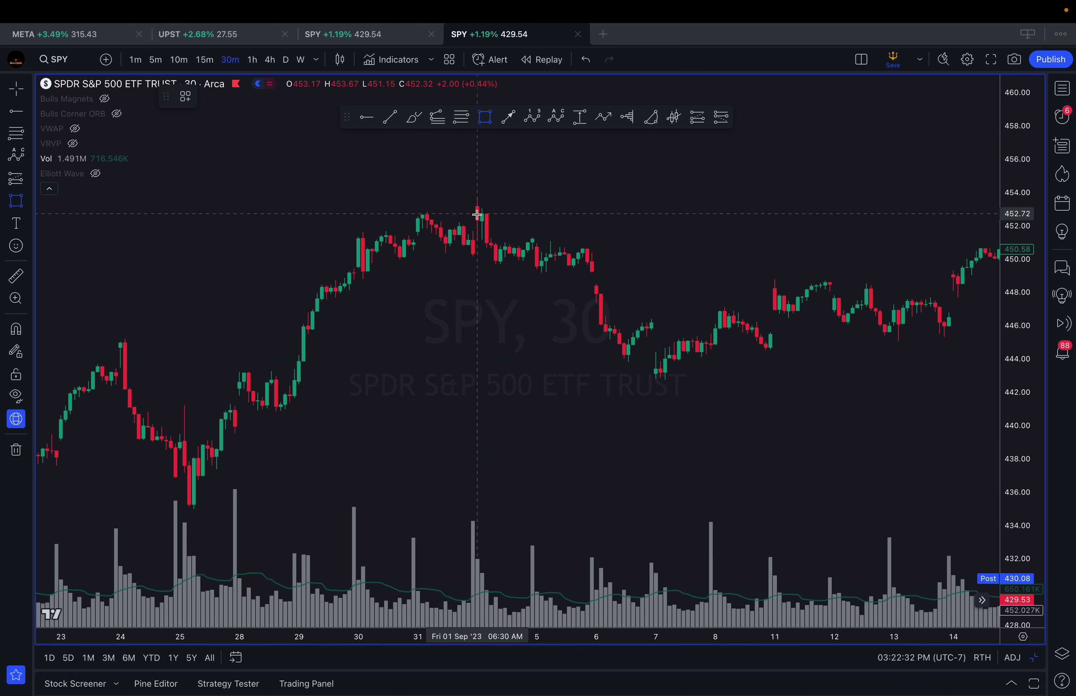
{"action": "left_click", "coordinate": [425, 213]}
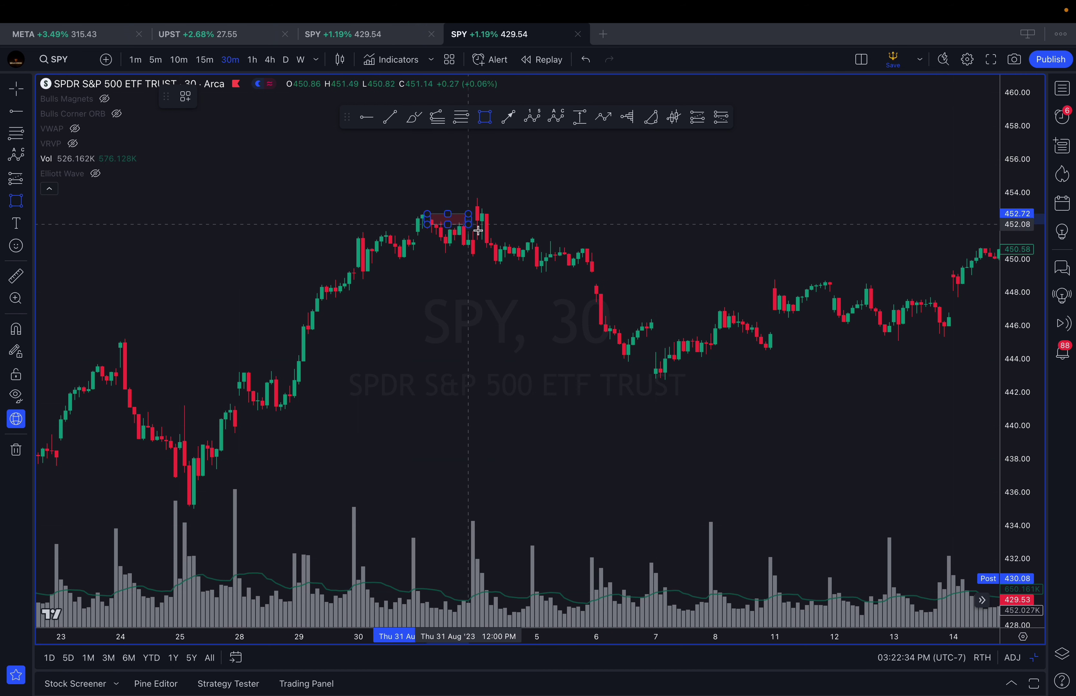
{"action": "key", "text": "Escape"}
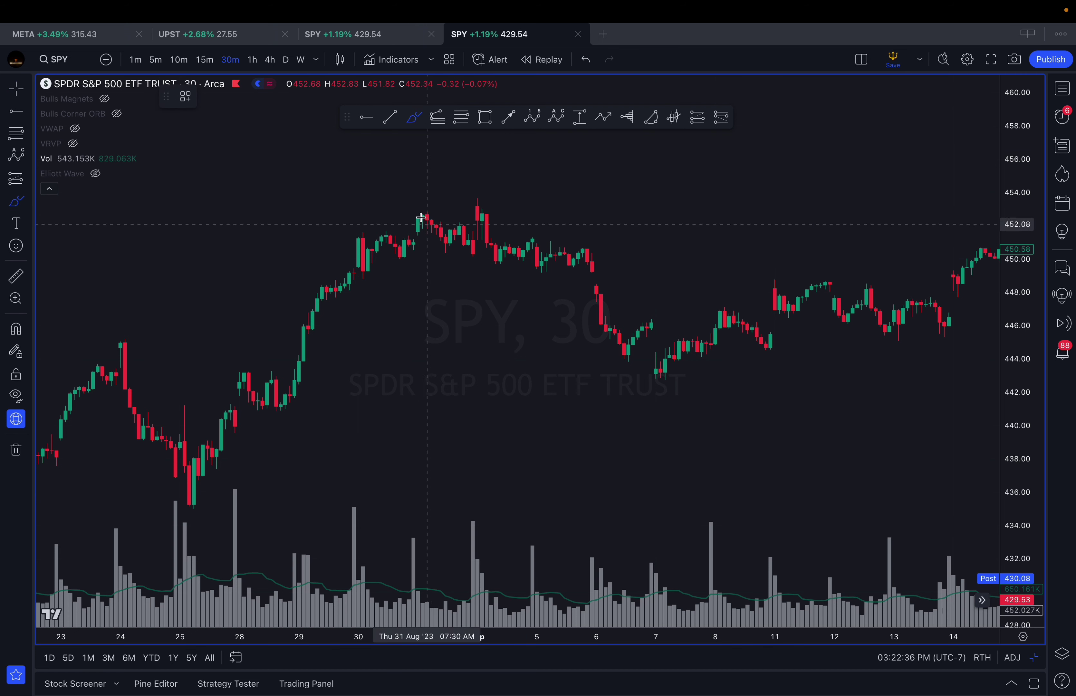
{"action": "left_click", "coordinate": [414, 214]}
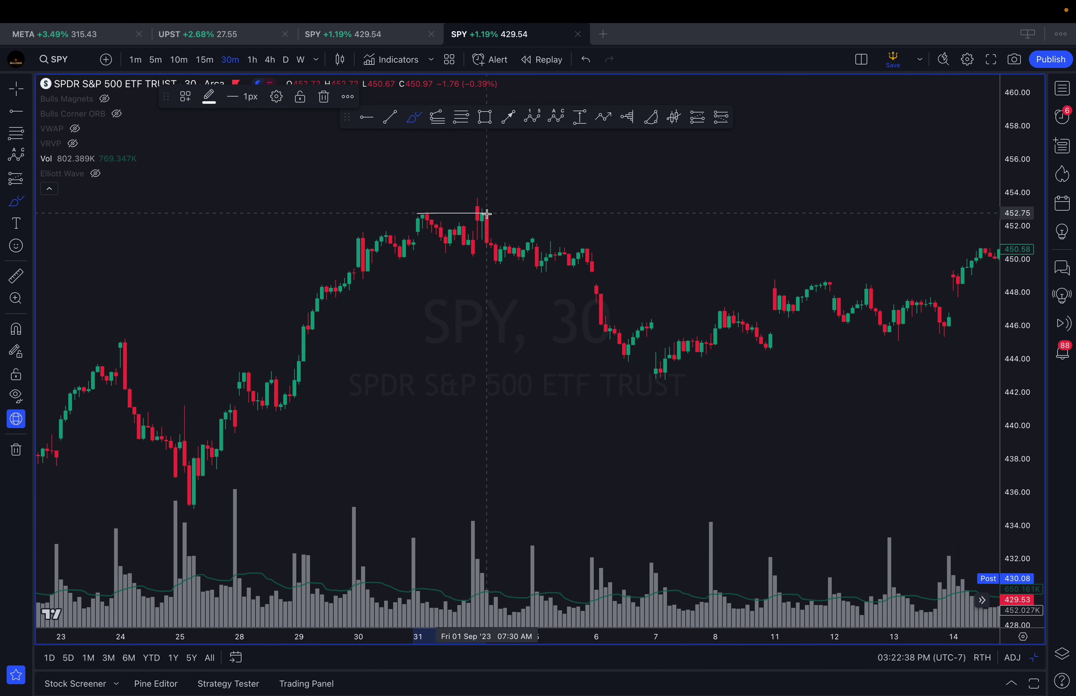
{"action": "left_click", "coordinate": [496, 213]}
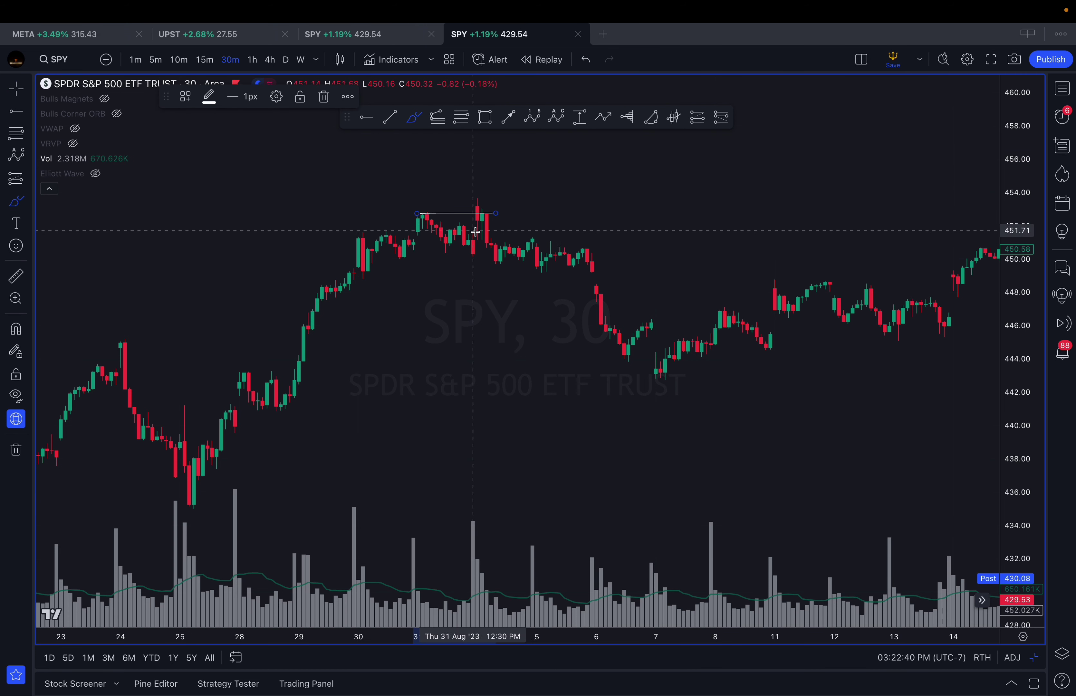
{"action": "key", "text": "Escape"}
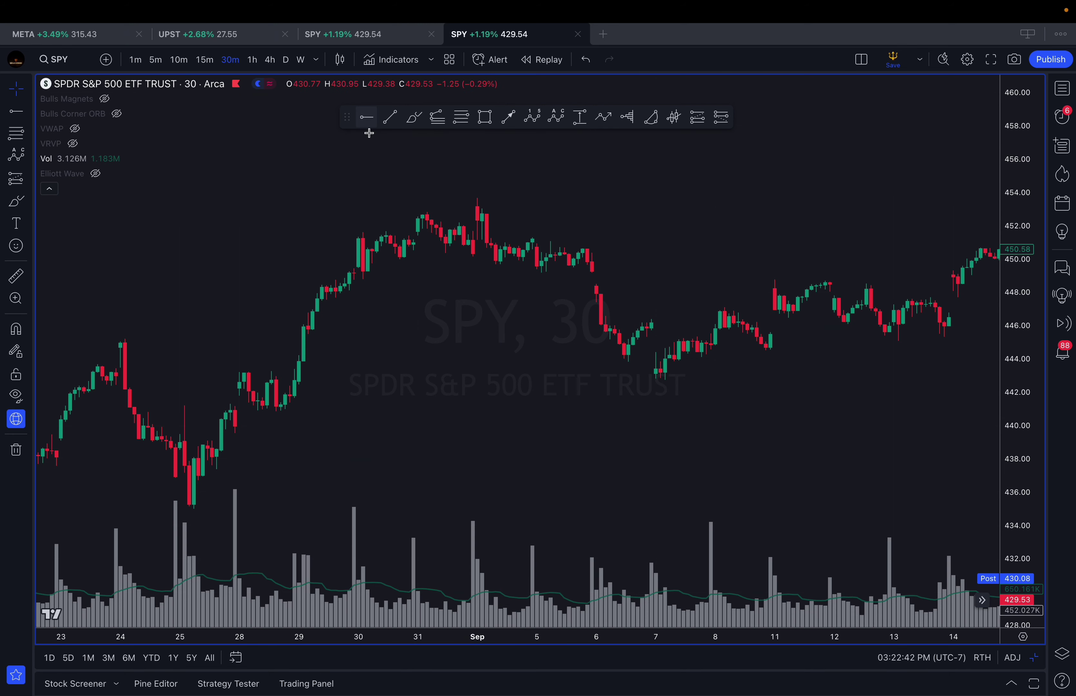
Place a horizontal ray at 452.87 from the 31 August high and brush a downward arrow along the declining 1 September volume bars
{"action": "left_click", "coordinate": [366, 117]}
{"action": "left_click", "coordinate": [417, 213]}
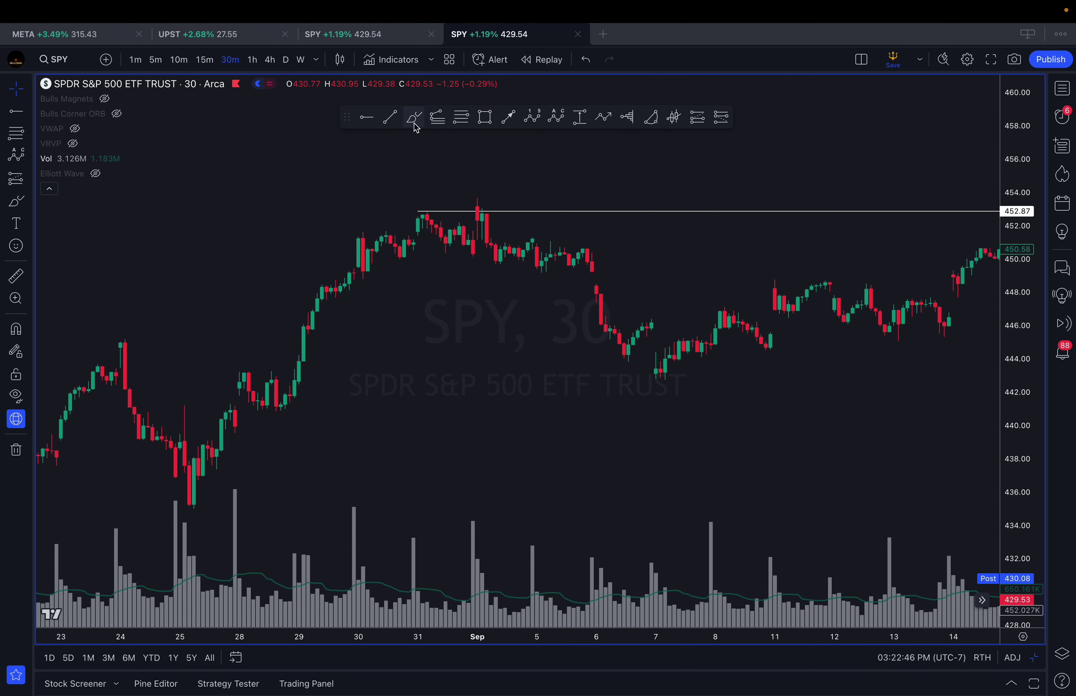
{"action": "left_click_drag", "start_coordinate": [481, 529], "coordinate": [484, 559]}
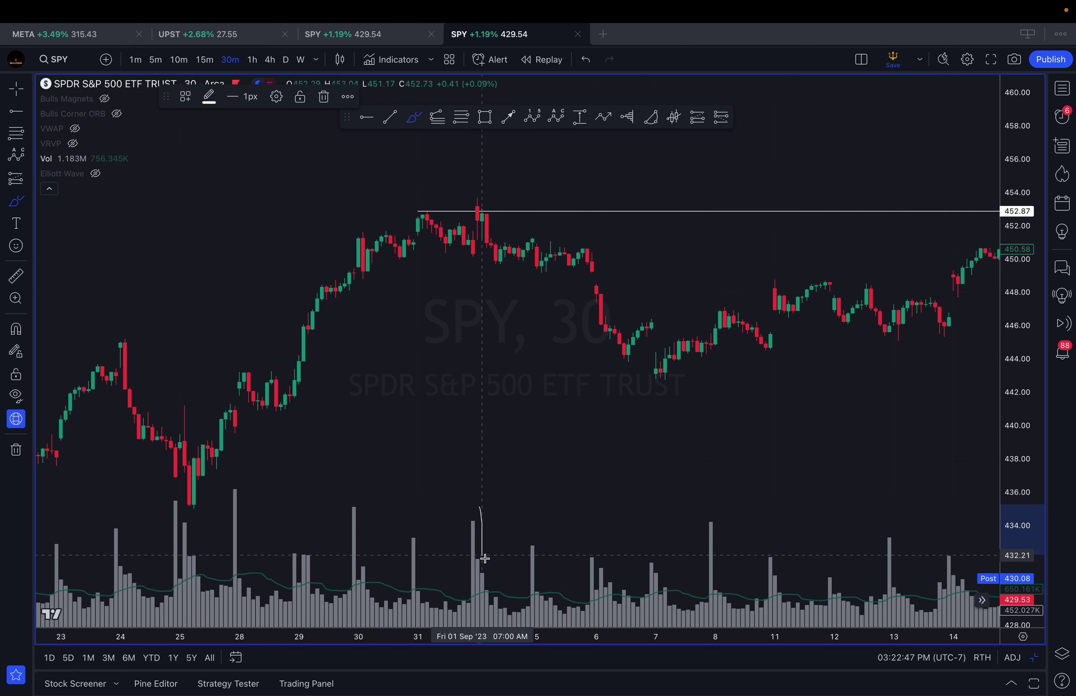
{"action": "left_click", "coordinate": [475, 551]}
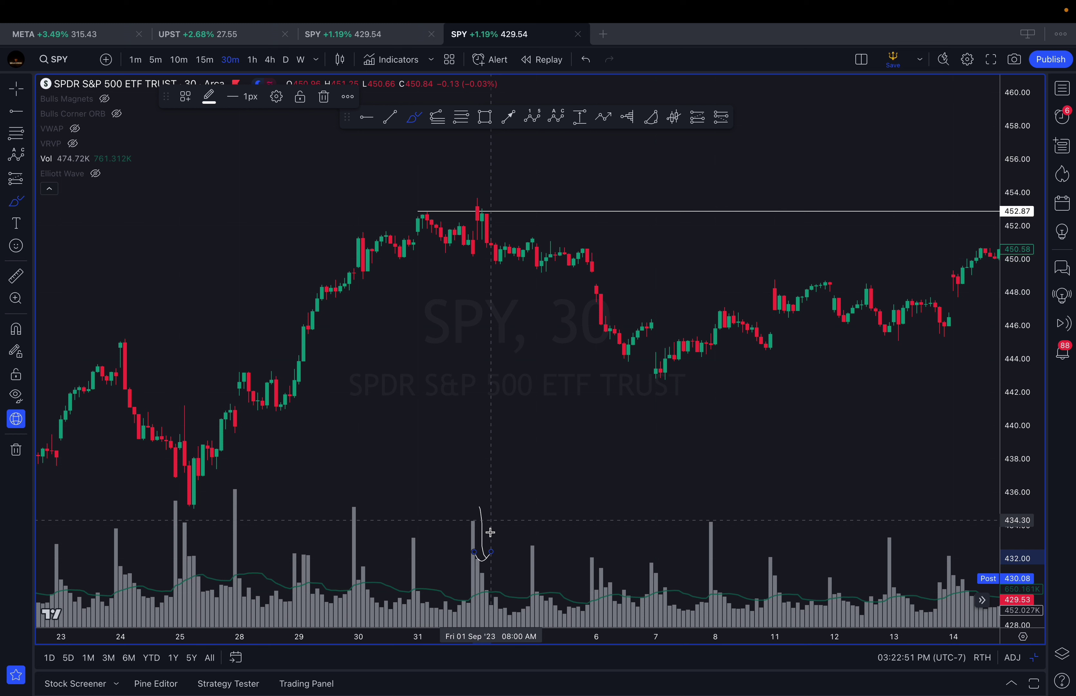
{"action": "left_click", "coordinate": [487, 237]}
{"action": "left_click", "coordinate": [583, 265]}
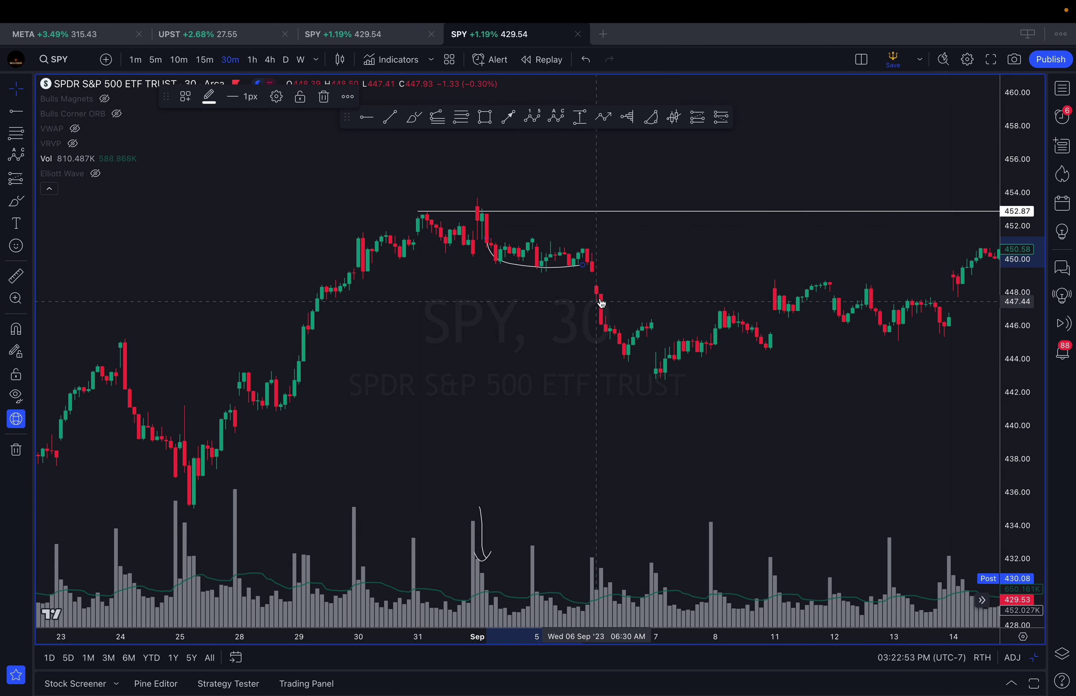
{"action": "scroll", "coordinate": [520, 276], "scroll_direction": "right", "scroll_amount": 5}
{"action": "right_click", "coordinate": [479, 271]}
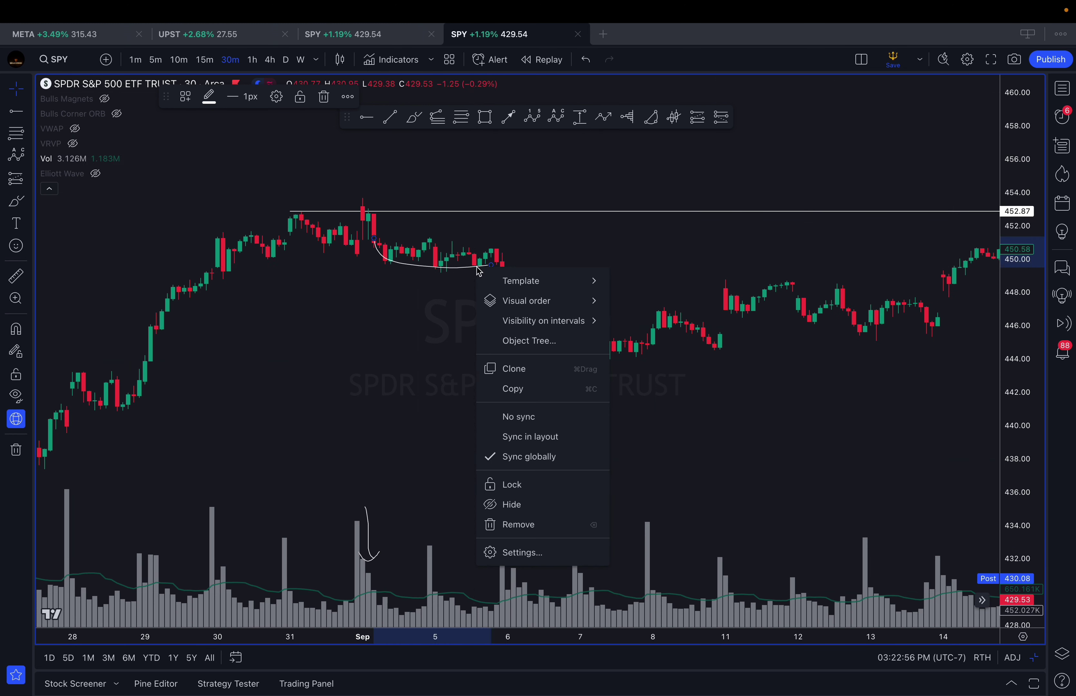
{"action": "key", "text": "BackSpace"}
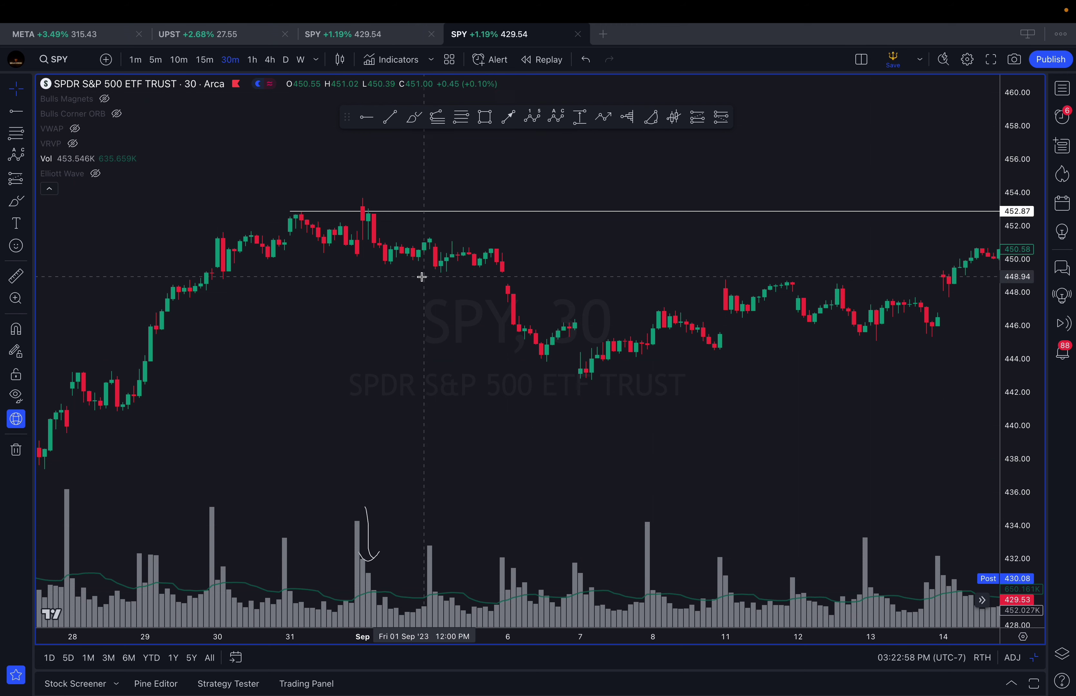
Brush a support line at about 449 beneath the early-September consolidation and a mark at the volume spike just before 6 September
{"action": "left_click_drag", "start_coordinate": [388, 273], "coordinate": [536, 274]}
{"action": "mouse_move", "coordinate": [524, 542]}
{"action": "left_mouse_down"}
{"action": "mouse_move", "coordinate": [512, 574]}
{"action": "mouse_move", "coordinate": [497, 557]}
{"action": "left_mouse_up"}
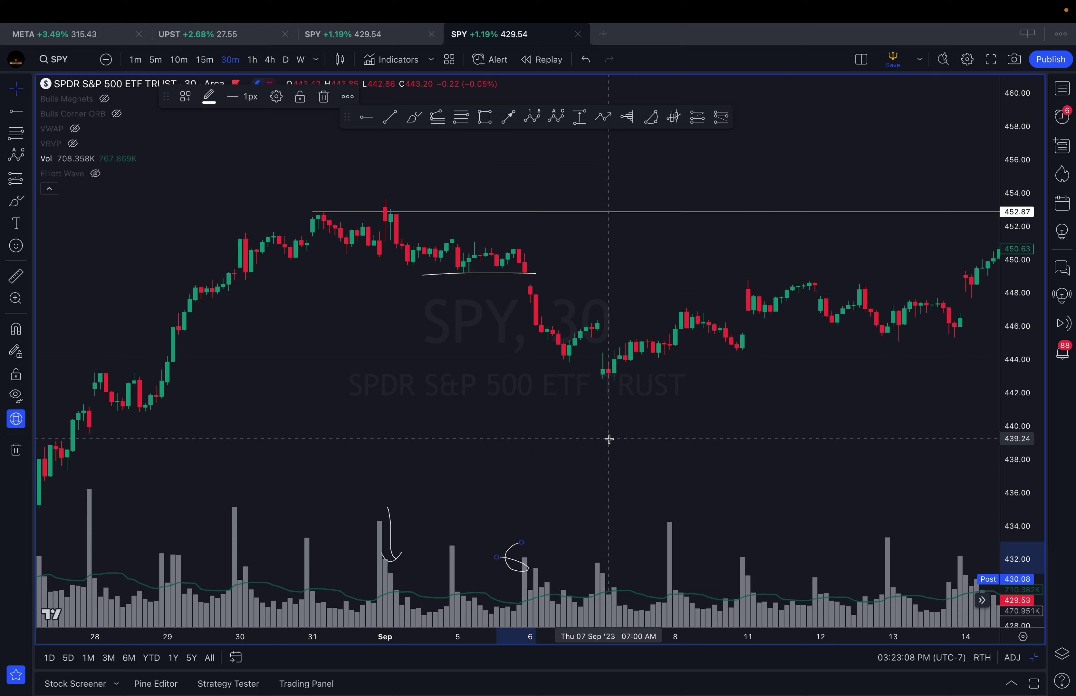
Circle the tall volume bar at the 24 August close and draw a rectangle zone at about 435.3–436 from 21 to 25 August
{"action": "scroll", "coordinate": [609, 439], "scroll_direction": "left", "scroll_amount": 10}
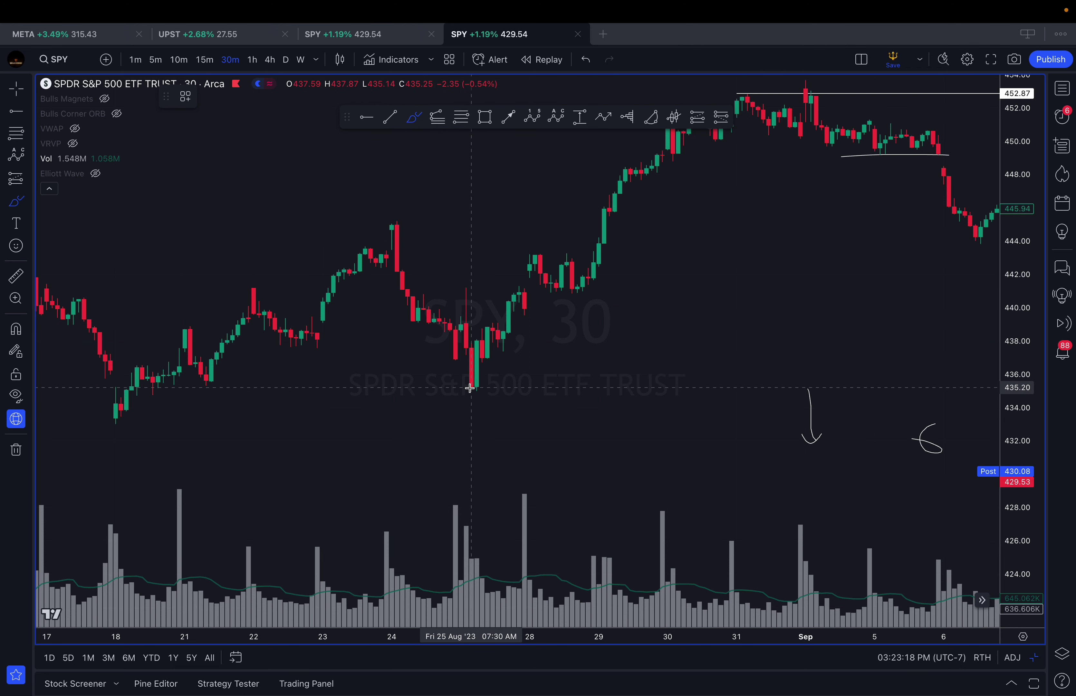
{"action": "left_click_drag", "start_coordinate": [458, 508], "coordinate": [449, 505]}
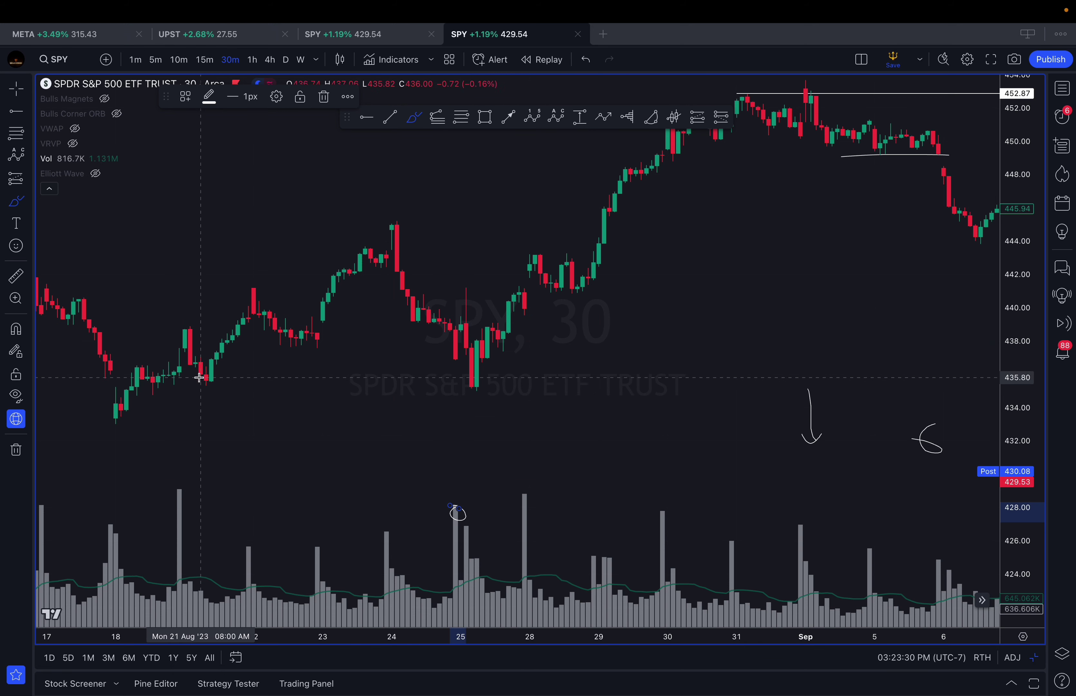
{"action": "left_click_drag", "start_coordinate": [209, 376], "coordinate": [493, 394]}
{"action": "key", "text": "Delete"}
{"action": "left_click", "coordinate": [485, 118]}
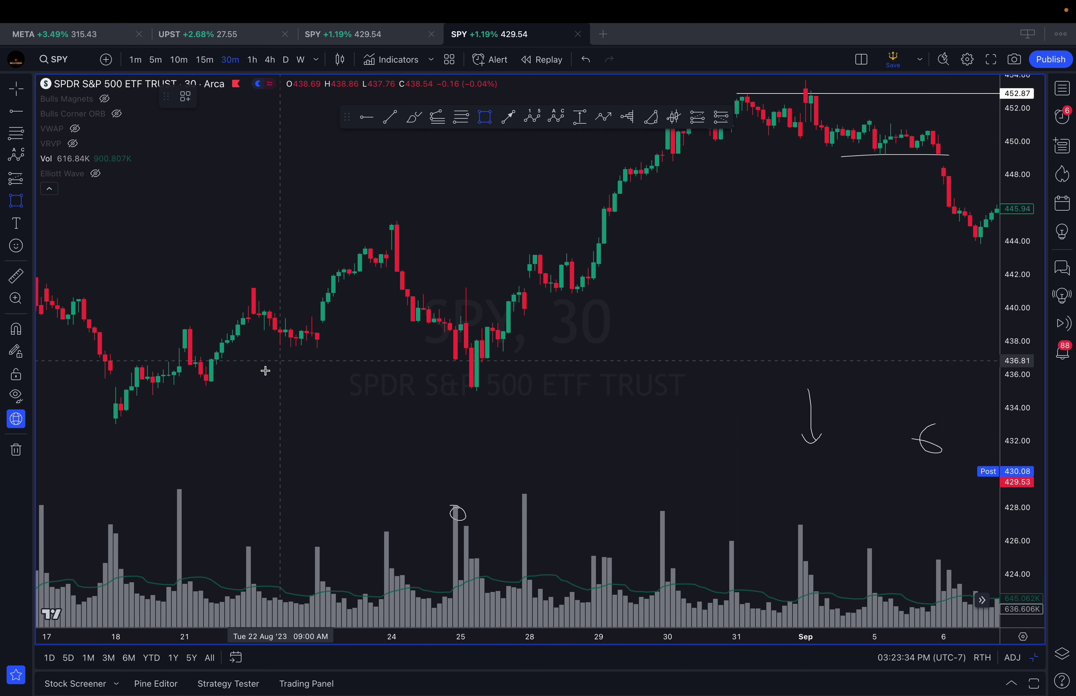
{"action": "left_click", "coordinate": [195, 376]}
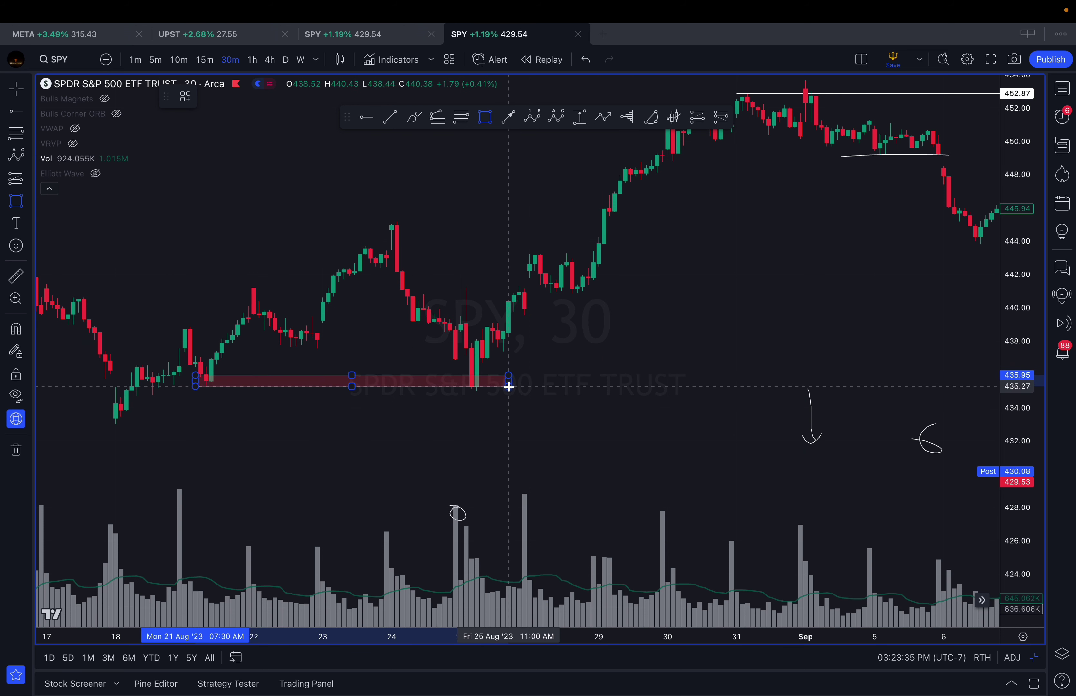
{"action": "left_click", "coordinate": [509, 387]}
{"action": "left_click", "coordinate": [480, 406]}
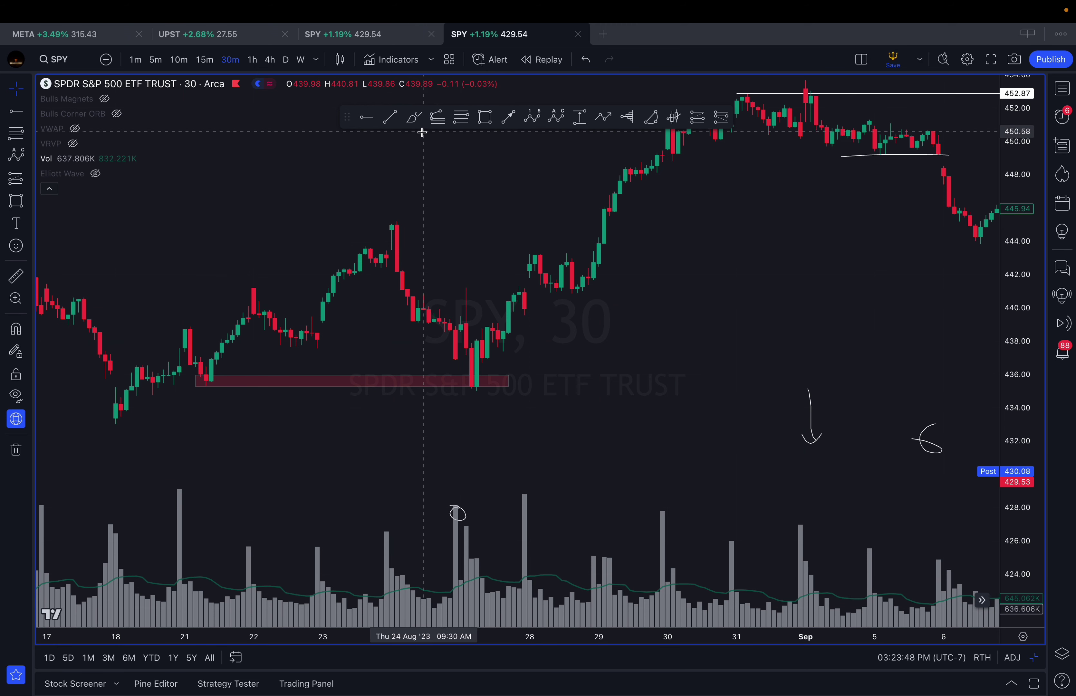
Brush an oval at about 444–445 over the 18–20 September highs and trace the price swings from 15 to 20 September
{"action": "scroll", "coordinate": [423, 135], "scroll_direction": "up", "scroll_amount": 1}
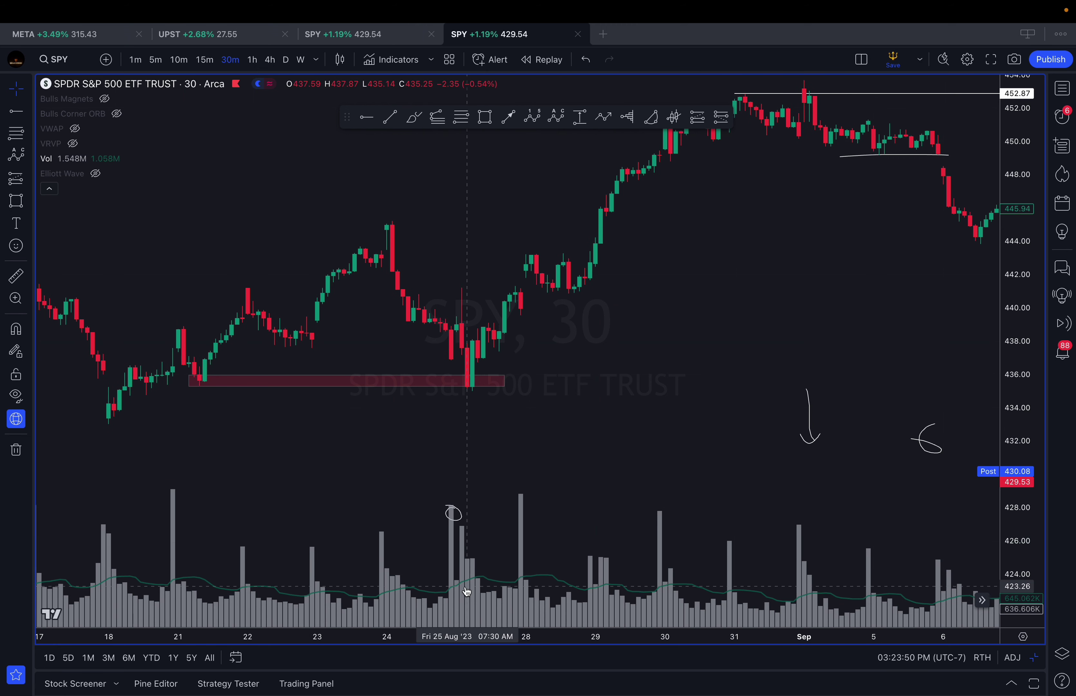
{"action": "left_click_drag", "start_coordinate": [510, 411], "coordinate": [506, 433]}
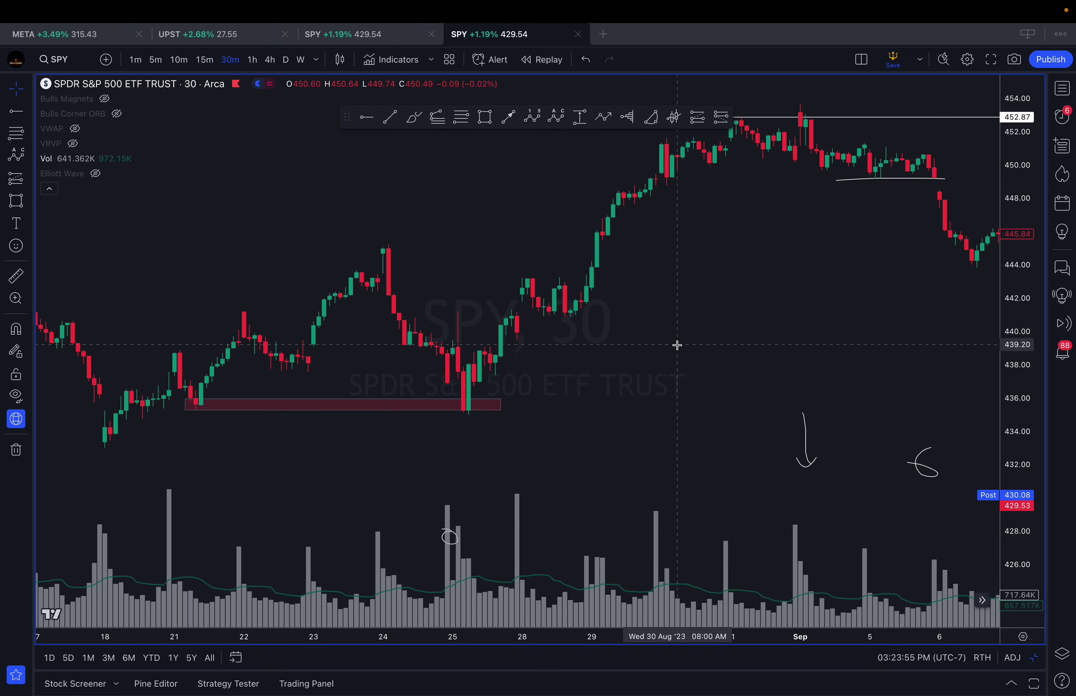
{"action": "left_click_drag", "start_coordinate": [665, 338], "coordinate": [545, 384]}
{"action": "scroll", "coordinate": [666, 329], "scroll_direction": "right", "scroll_amount": 10}
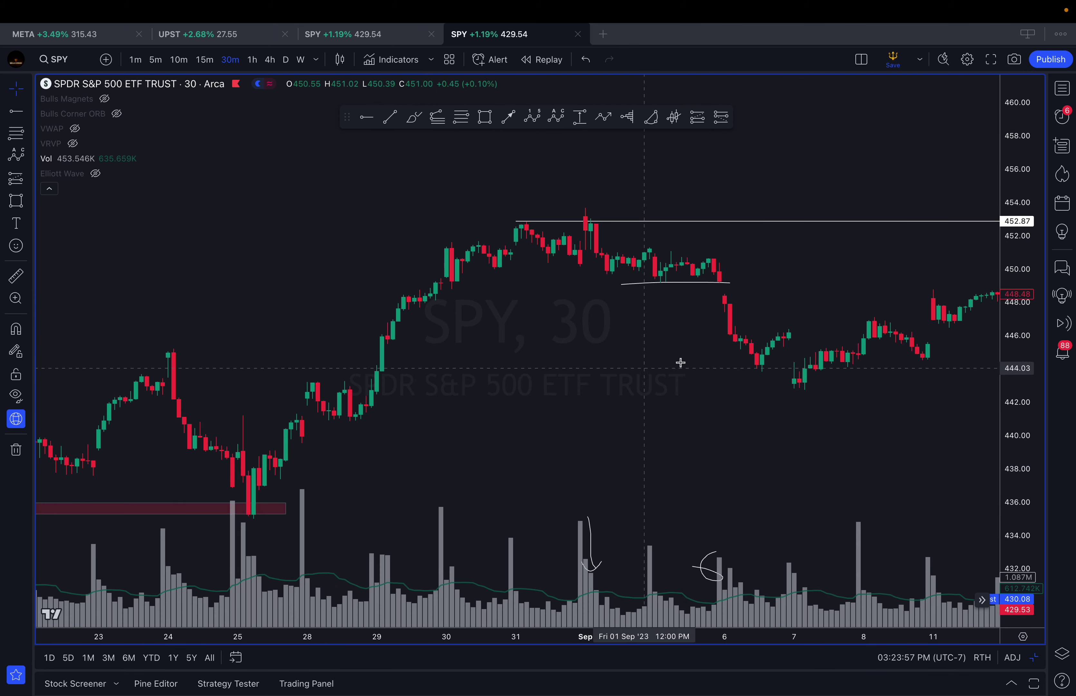
{"action": "scroll", "coordinate": [660, 389], "scroll_direction": "right", "scroll_amount": 6}
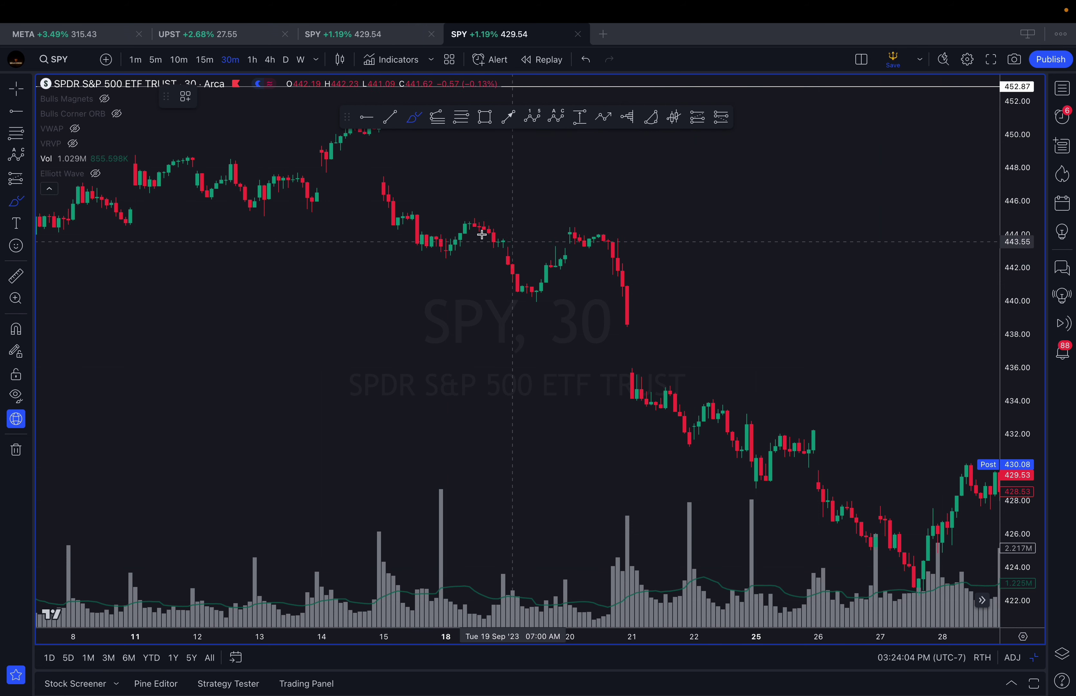
{"action": "mouse_move", "coordinate": [466, 230]}
{"action": "left_mouse_down"}
{"action": "mouse_move", "coordinate": [597, 236]}
{"action": "mouse_move", "coordinate": [500, 218]}
{"action": "left_mouse_up"}
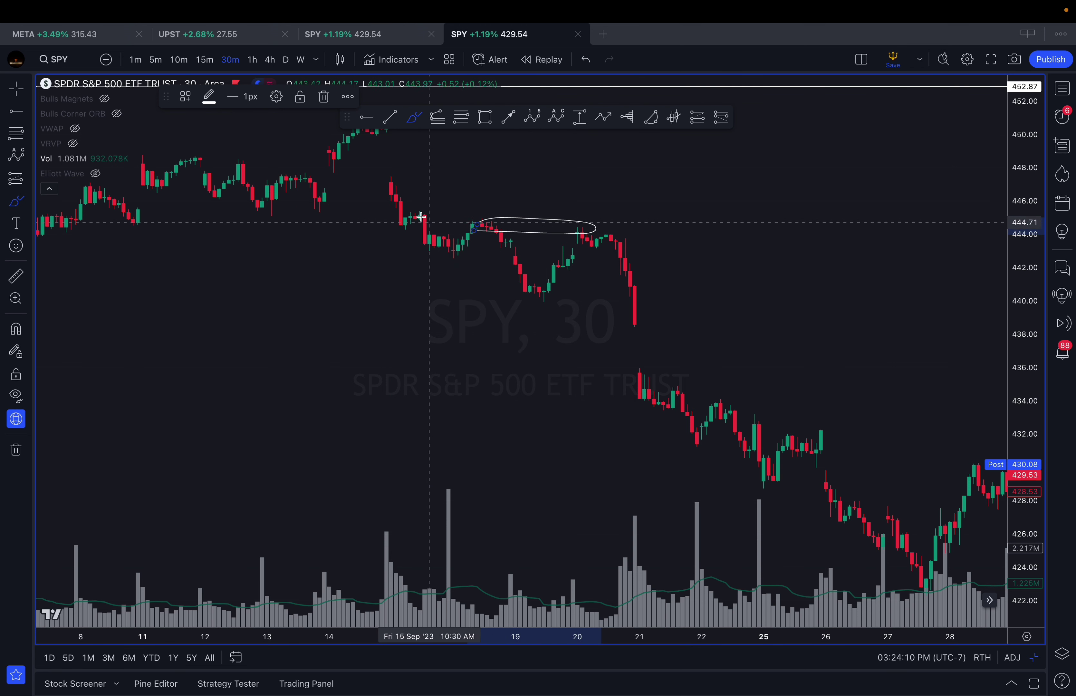
{"action": "mouse_move", "coordinate": [403, 211]}
{"action": "left_mouse_down"}
{"action": "mouse_move", "coordinate": [454, 256]}
{"action": "mouse_move", "coordinate": [465, 234]}
{"action": "mouse_move", "coordinate": [537, 291]}
{"action": "mouse_move", "coordinate": [575, 258]}
{"action": "left_mouse_up"}
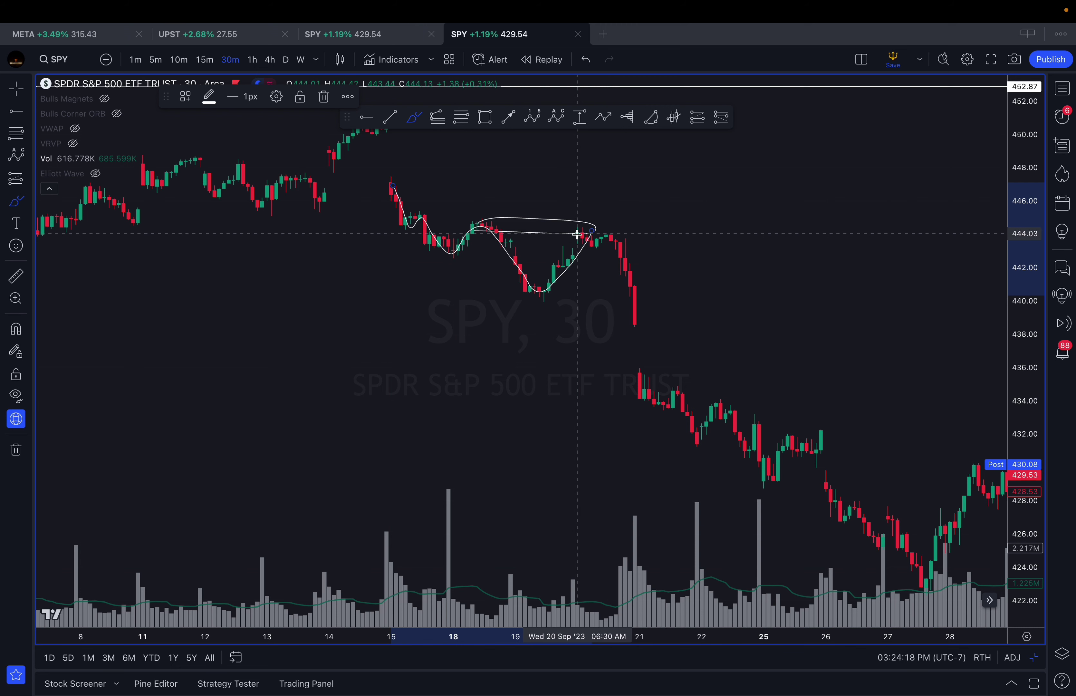
Circle the volume bar at the 19 September close and brush a level line at about 443 beneath the 20 September candles
{"action": "left_click", "coordinate": [574, 579]}
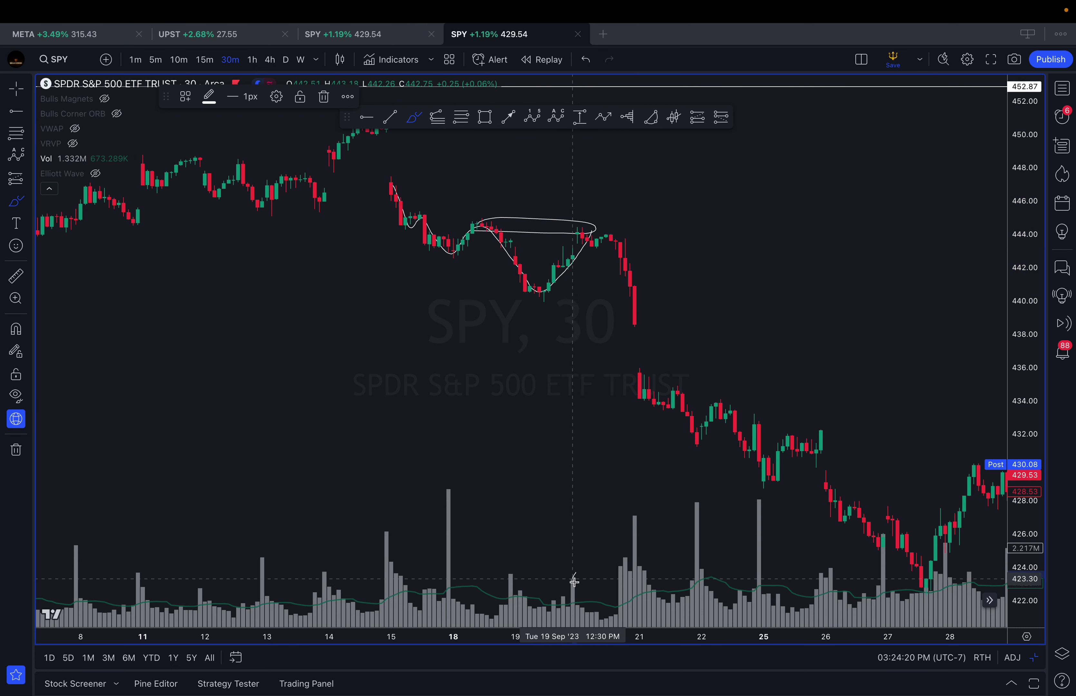
{"action": "left_click_drag", "start_coordinate": [586, 577], "coordinate": [568, 573]}
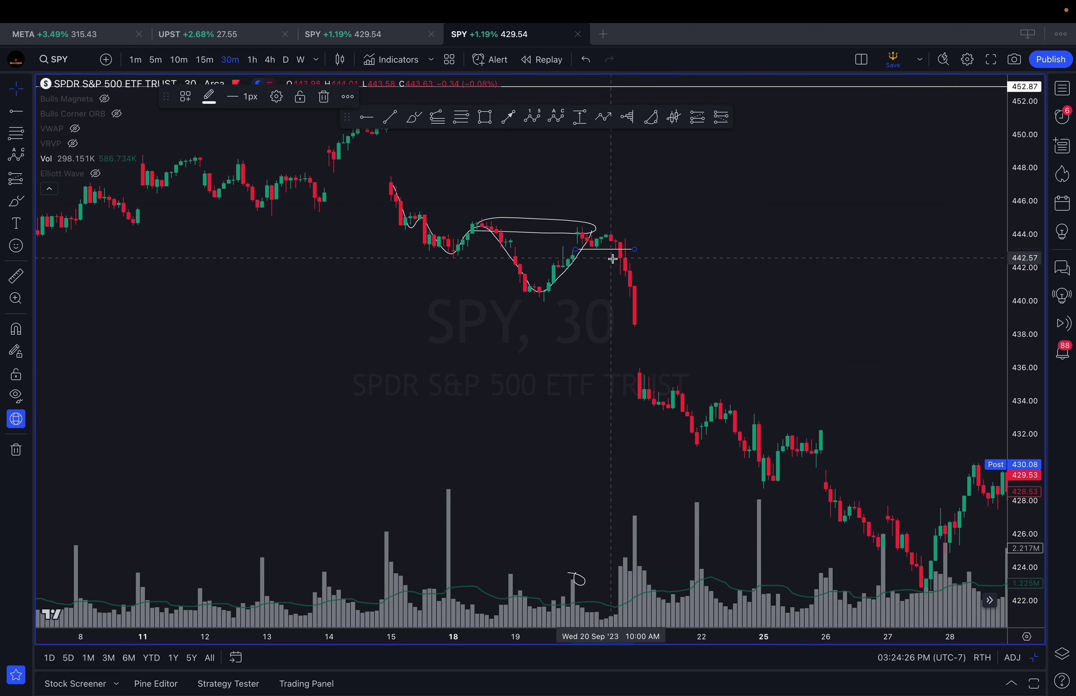
Delete the level line at about 443 and clear the remaining drawings from SPY's 30-minute chart
{"action": "key", "text": "Delete"}
{"action": "scroll", "coordinate": [559, 236], "scroll_direction": "up", "scroll_amount": 1}
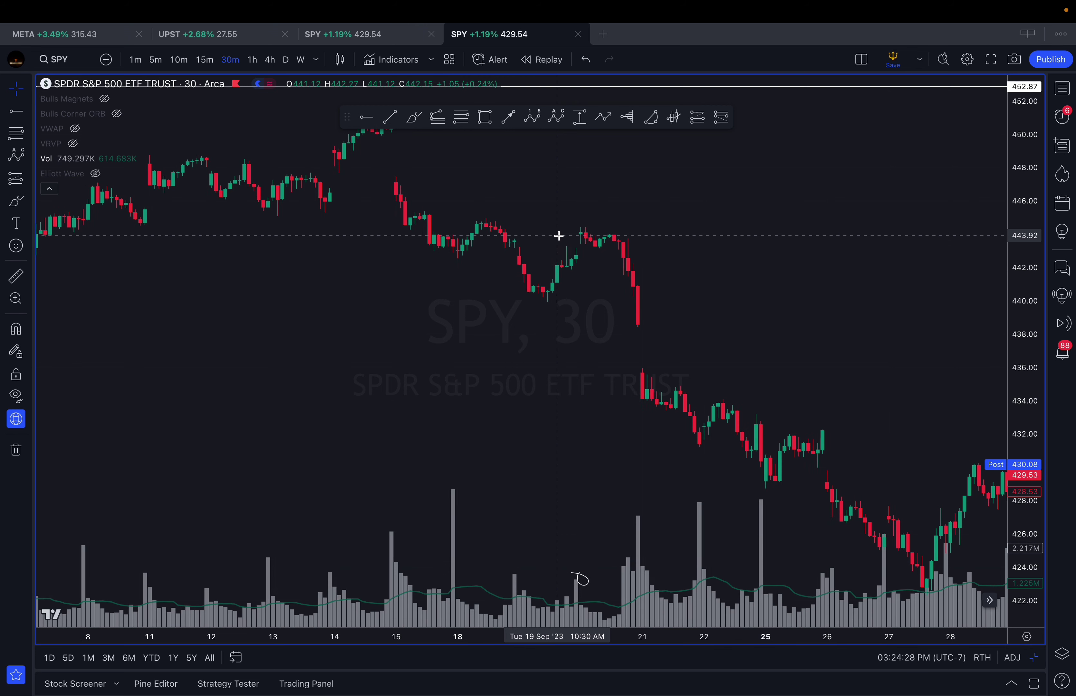
{"action": "scroll", "coordinate": [549, 245], "scroll_direction": "up", "scroll_amount": 2}
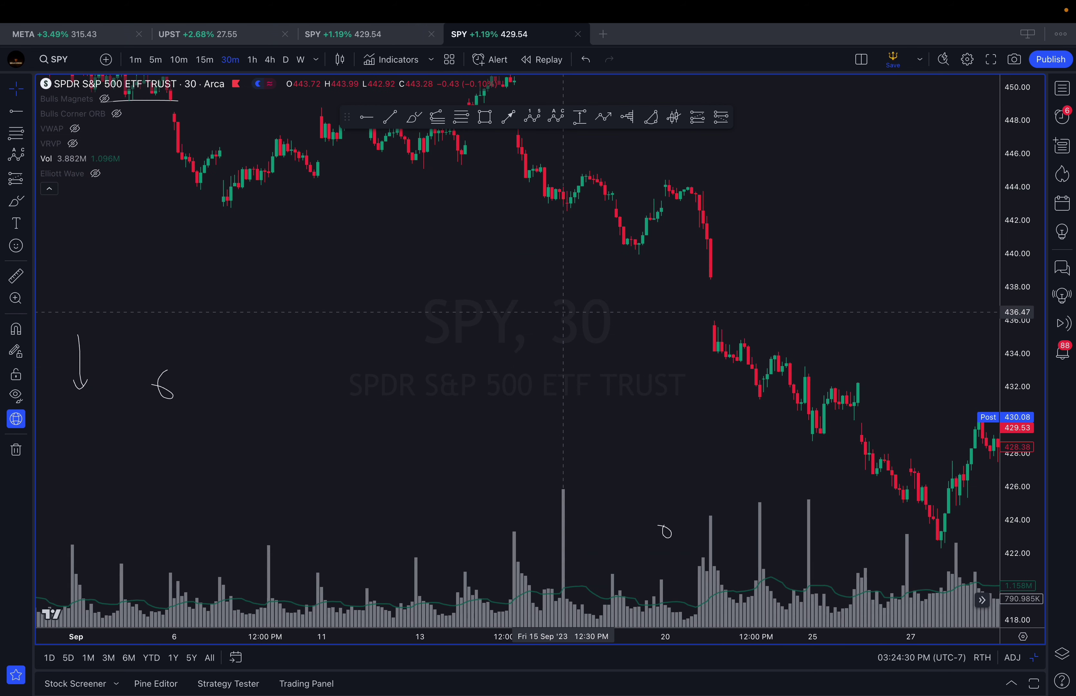
{"action": "left_click_drag", "start_coordinate": [543, 324], "coordinate": [549, 367]}
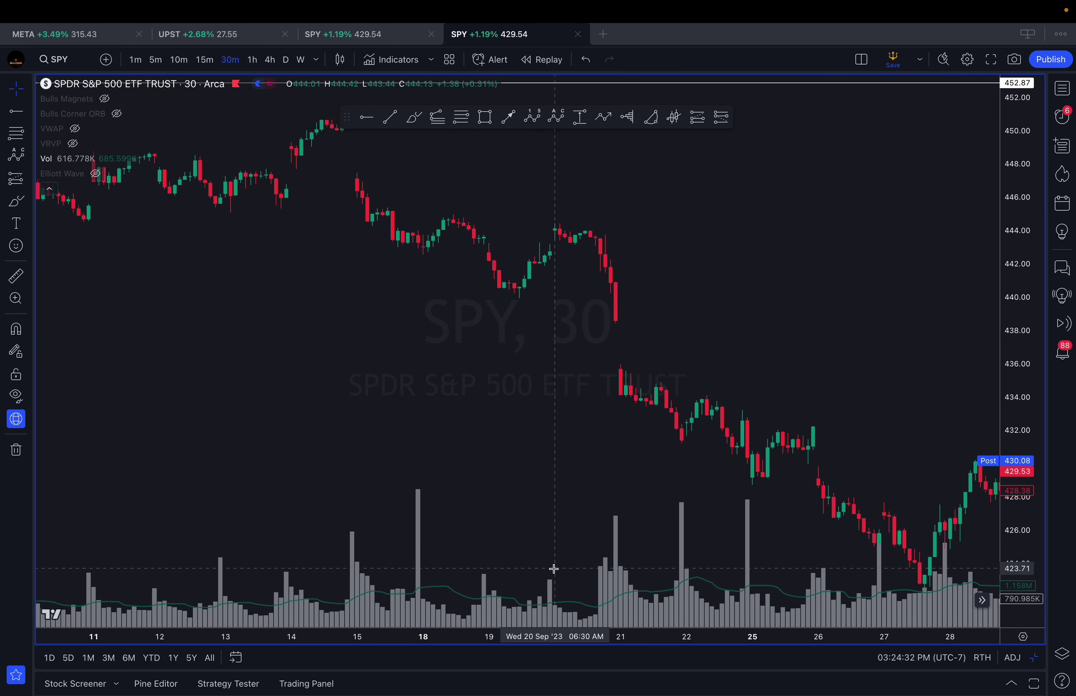
{"action": "right_click", "coordinate": [562, 327]}
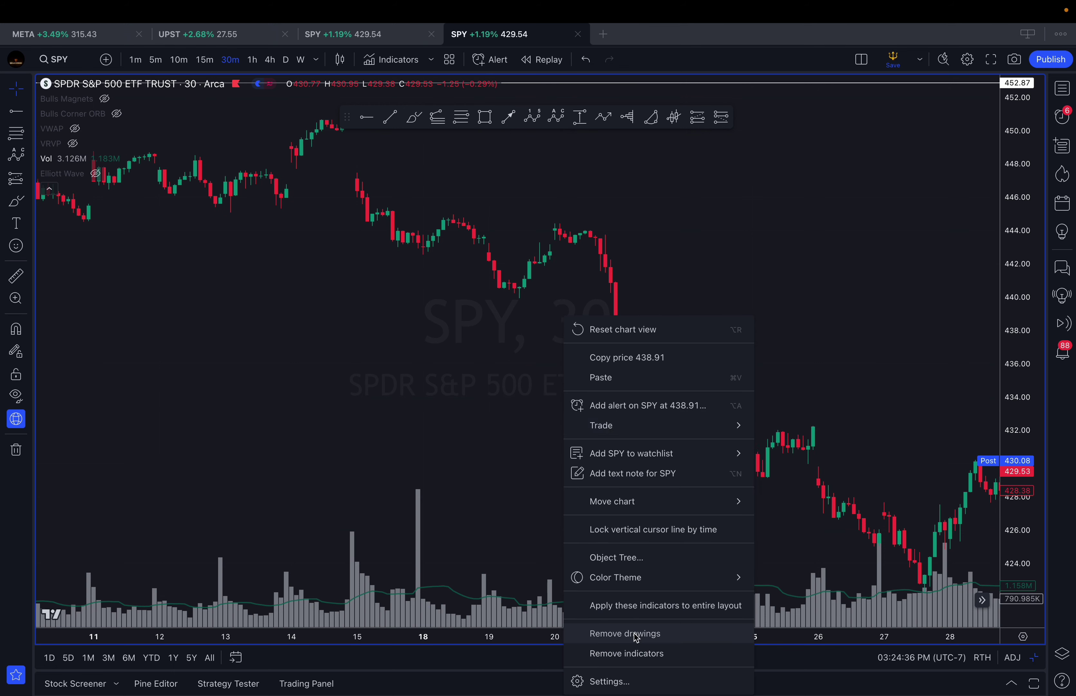
{"action": "left_click", "coordinate": [543, 348]}
{"action": "scroll", "coordinate": [715, 248], "scroll_direction": "right", "scroll_amount": 15}
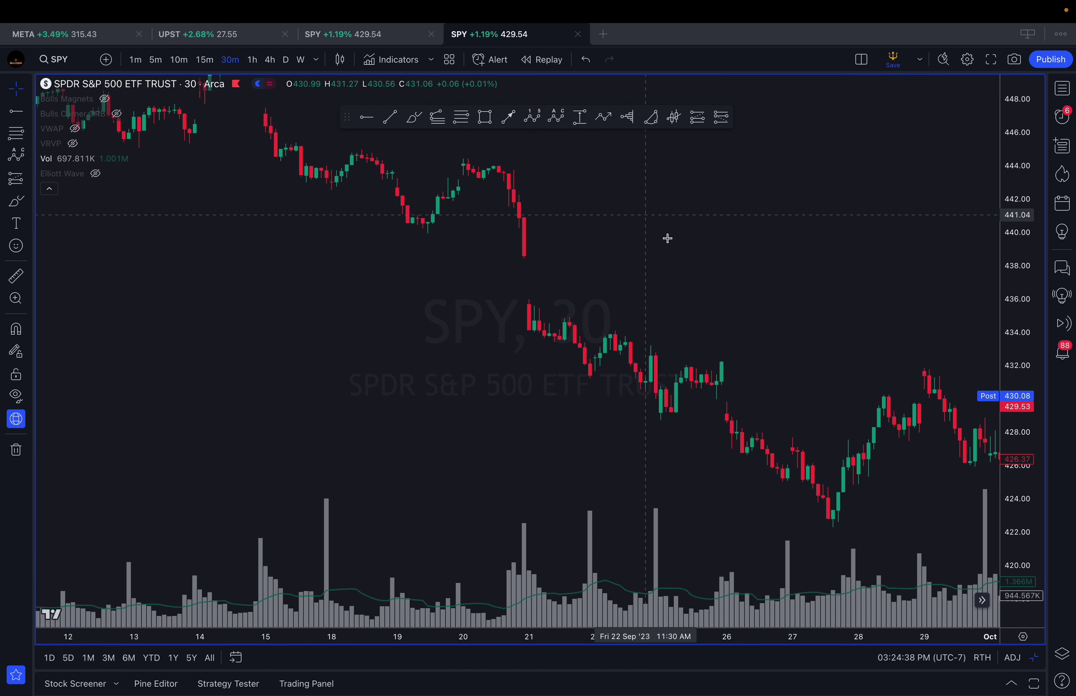
Brush a breakdown sketch near 29 September: a falling stroke into an oval at about 449, a level line beneath it and a downward arrow
{"action": "left_click", "coordinate": [415, 118]}
{"action": "mouse_move", "coordinate": [661, 172]}
{"action": "left_mouse_down"}
{"action": "mouse_move", "coordinate": [653, 269]}
{"action": "mouse_move", "coordinate": [682, 293]}
{"action": "mouse_move", "coordinate": [638, 271]}
{"action": "mouse_move", "coordinate": [686, 304]}
{"action": "mouse_move", "coordinate": [632, 281]}
{"action": "left_mouse_up"}
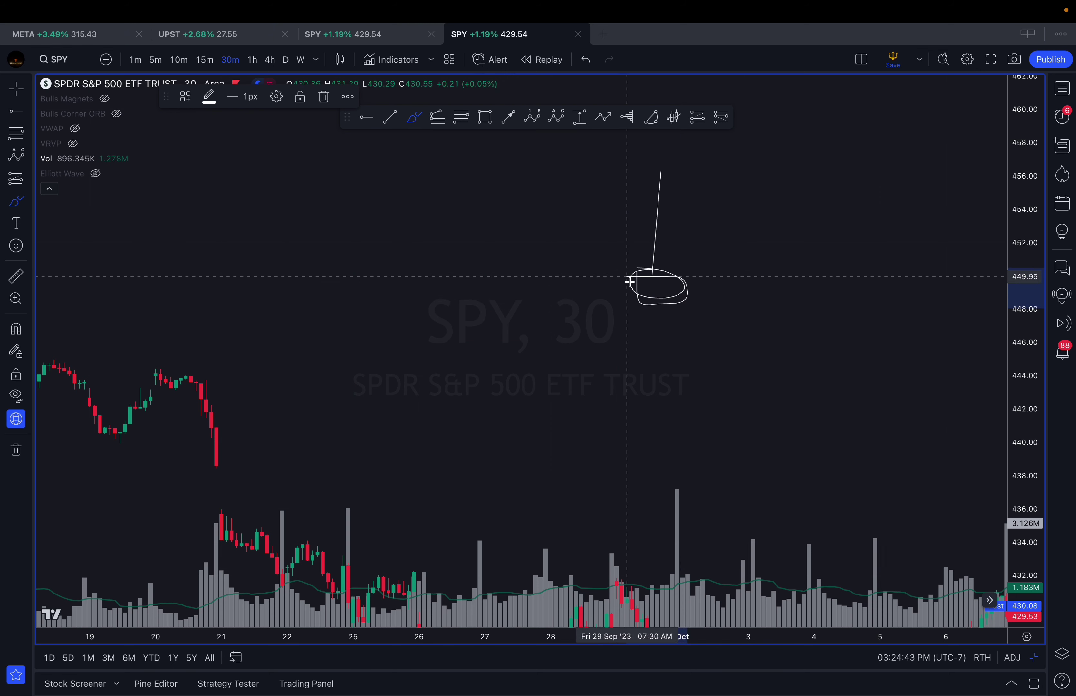
{"action": "mouse_move", "coordinate": [668, 340]}
{"action": "left_mouse_down"}
{"action": "mouse_move", "coordinate": [682, 456]}
{"action": "mouse_move", "coordinate": [664, 437]}
{"action": "left_mouse_up"}
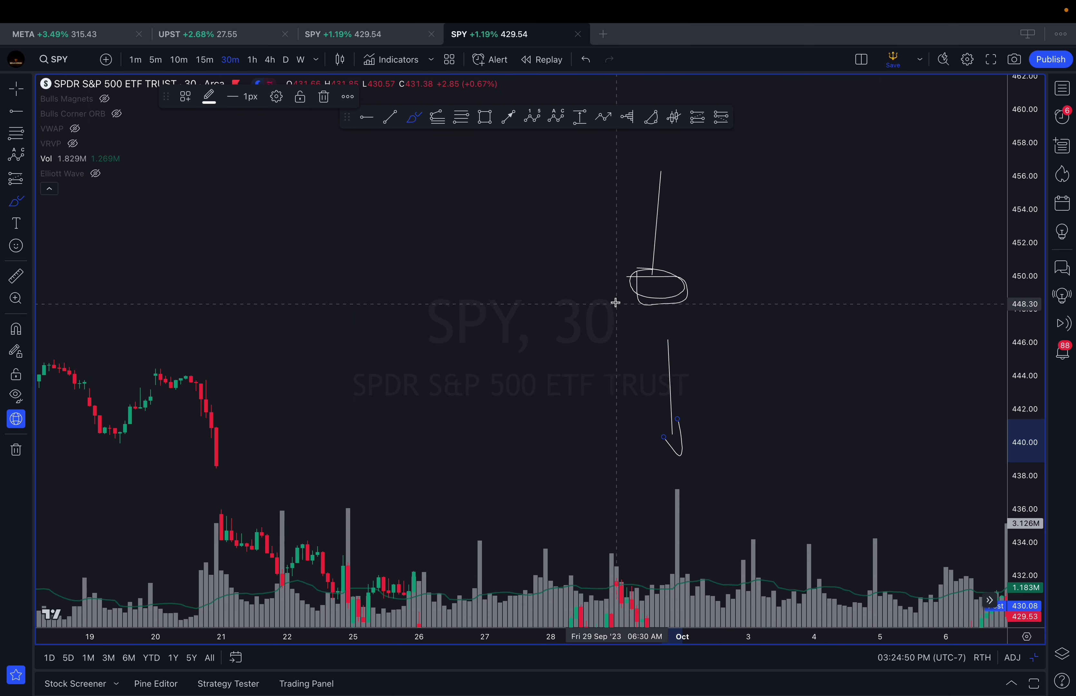
{"action": "left_click_drag", "start_coordinate": [609, 302], "coordinate": [750, 300]}
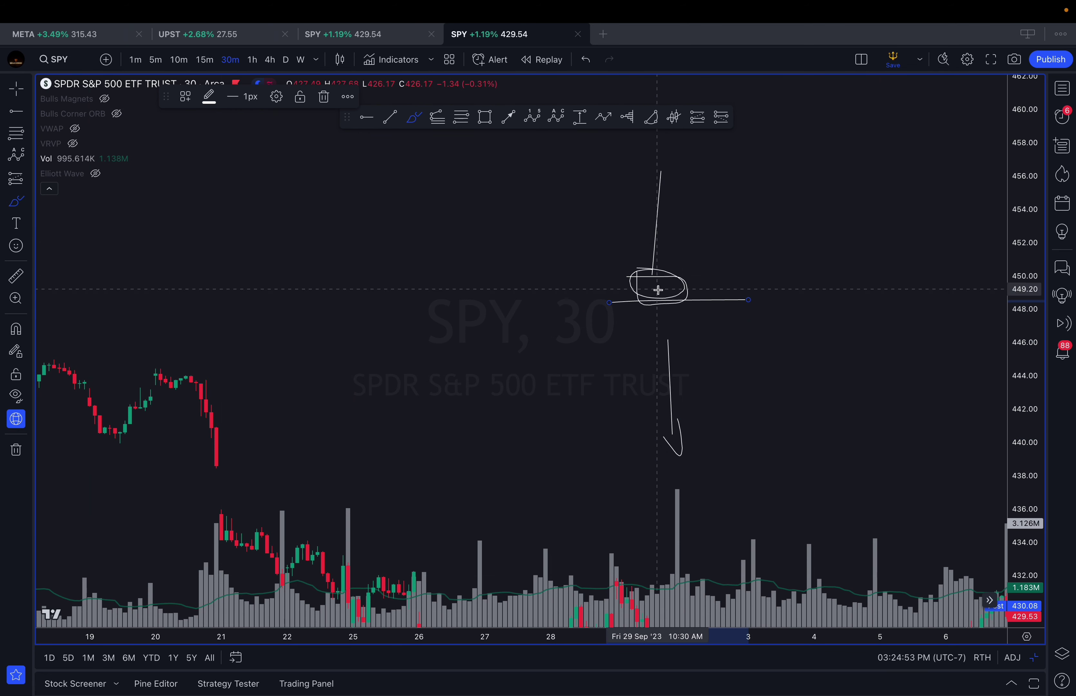
{"action": "key", "text": "Escape"}
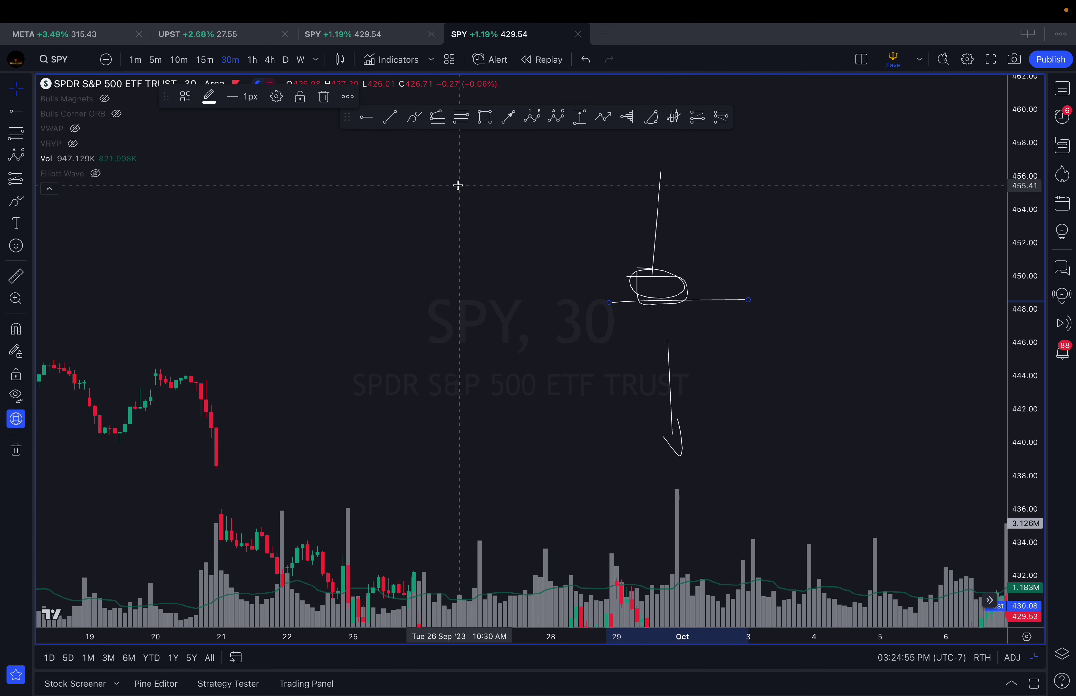
Draw a rectangle from about 450.9 to 441.3 over 25–26 September and apply the Demand template to it
{"action": "left_click", "coordinate": [485, 119]}
{"action": "left_click", "coordinate": [404, 261]}
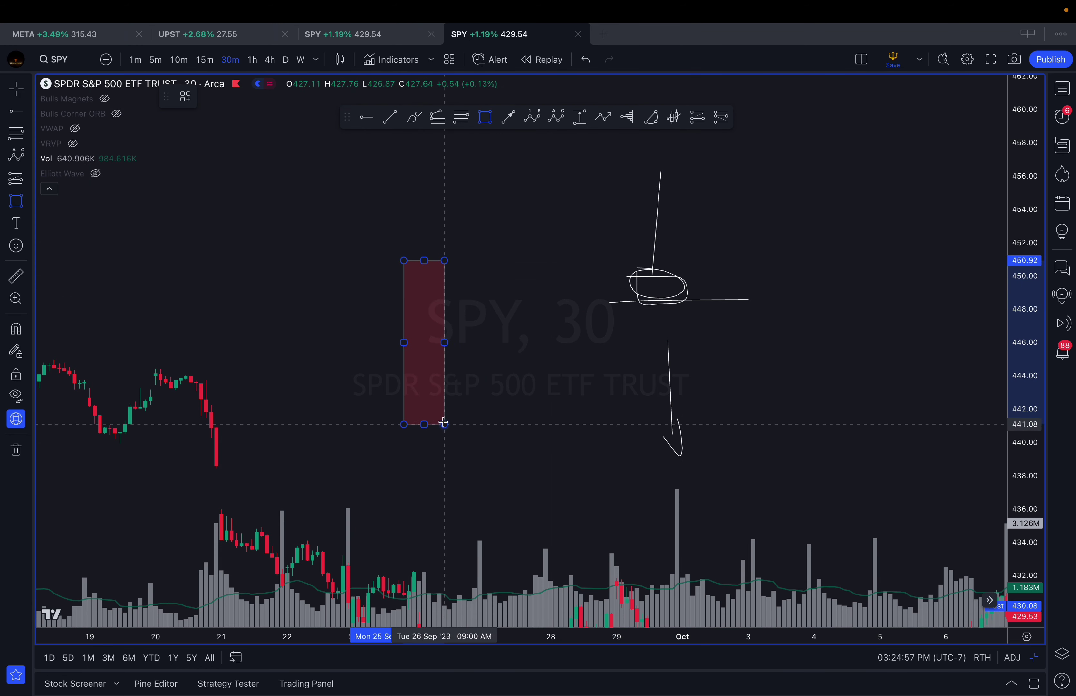
{"action": "left_click", "coordinate": [445, 421]}
{"action": "left_click", "coordinate": [185, 97]}
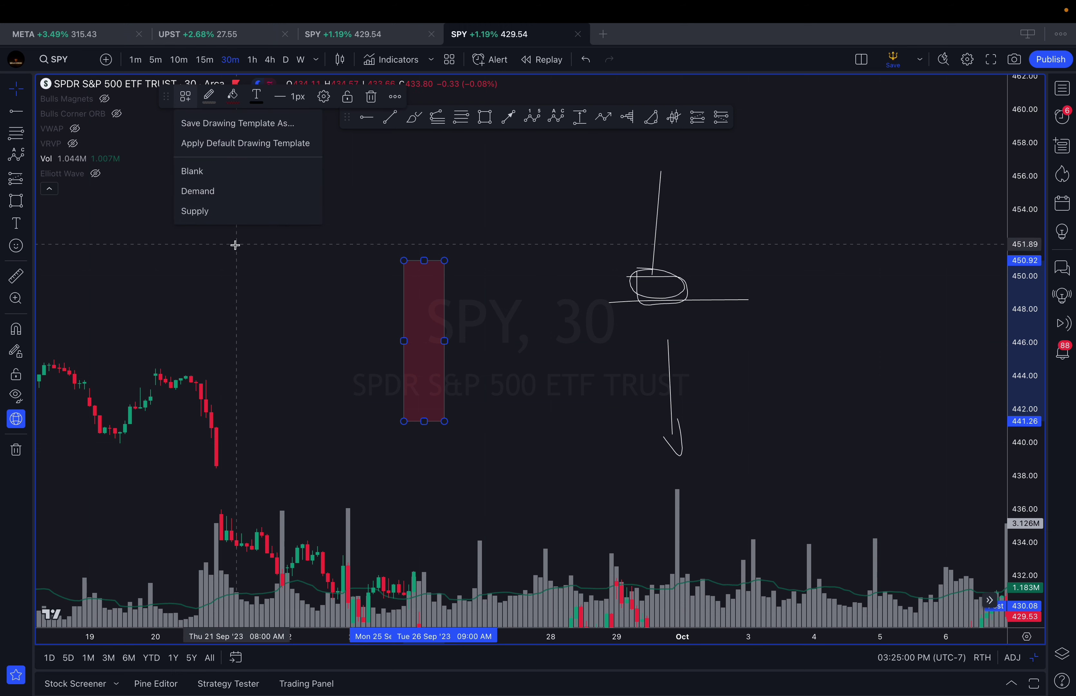
{"action": "left_click", "coordinate": [228, 196]}
Brush an upward arrow beneath the green rectangle, a level line along its top edge and a breakout-retest path rising to about 458
{"action": "left_click", "coordinate": [414, 117]}
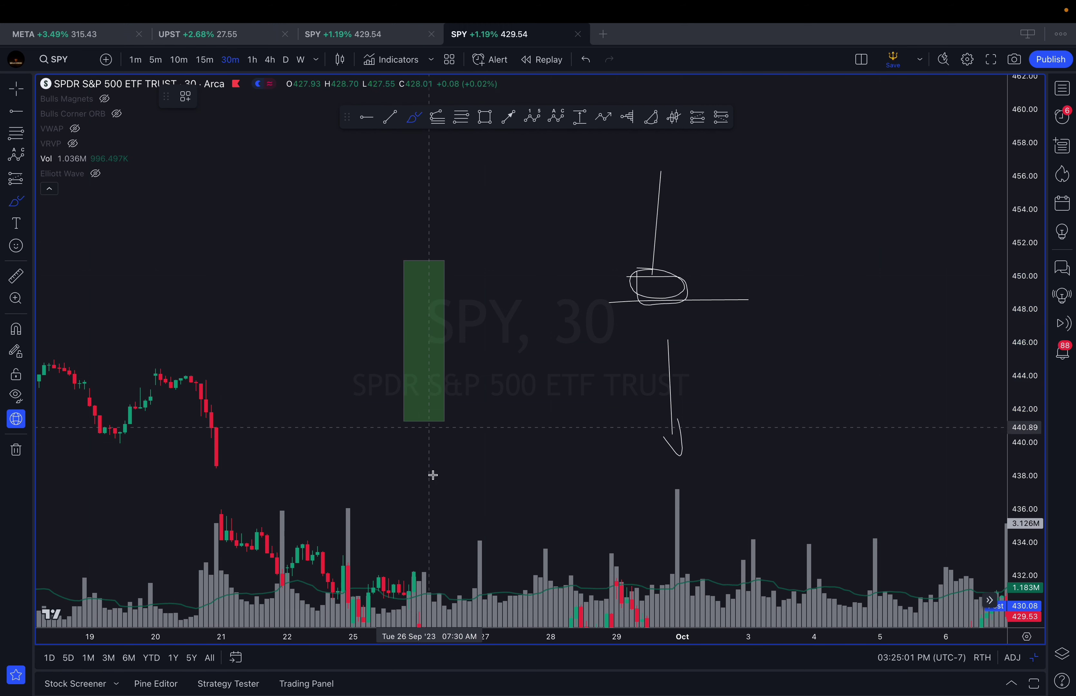
{"action": "left_click", "coordinate": [424, 539]}
{"action": "mouse_move", "coordinate": [401, 453]}
{"action": "left_mouse_down"}
{"action": "mouse_move", "coordinate": [416, 430]}
{"action": "mouse_move", "coordinate": [439, 444]}
{"action": "left_mouse_up"}
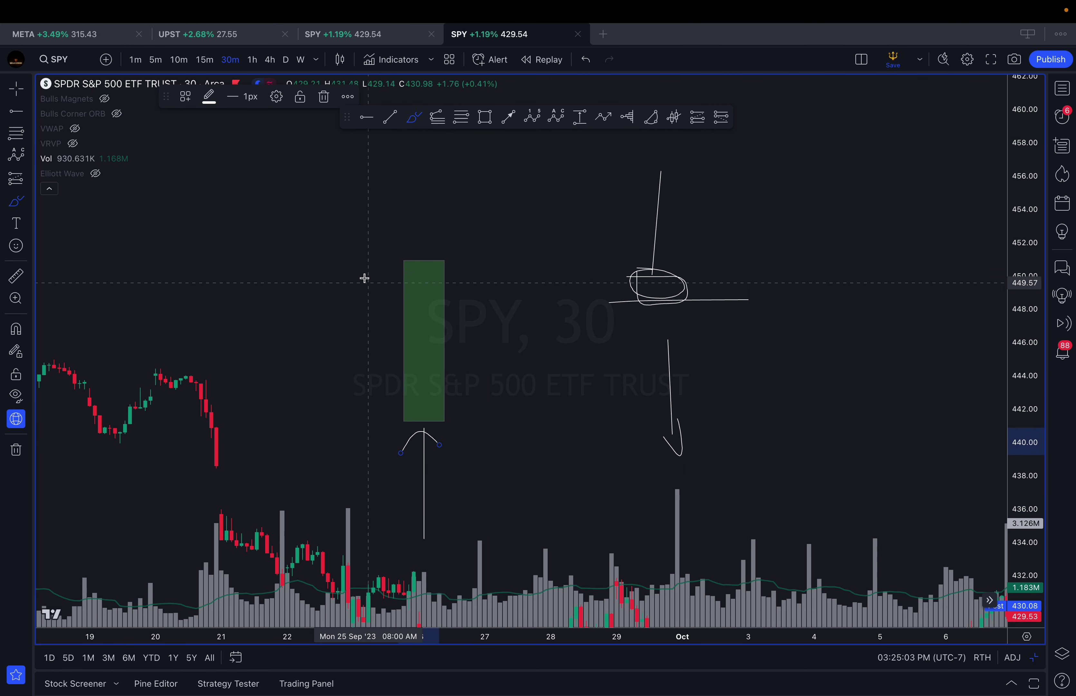
{"action": "left_click", "coordinate": [437, 253]}
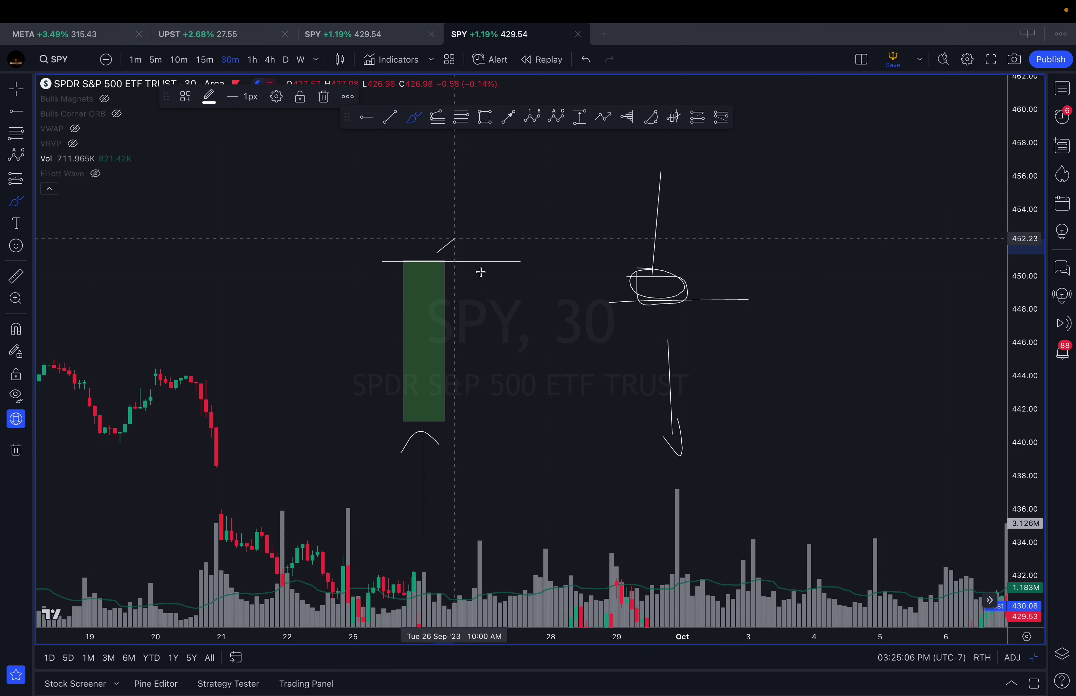
{"action": "left_click", "coordinate": [566, 147]}
Remove all the sketched breakout and breakdown drawings from the SPY chart
{"action": "scroll", "coordinate": [533, 351], "scroll_direction": "down", "scroll_amount": 2}
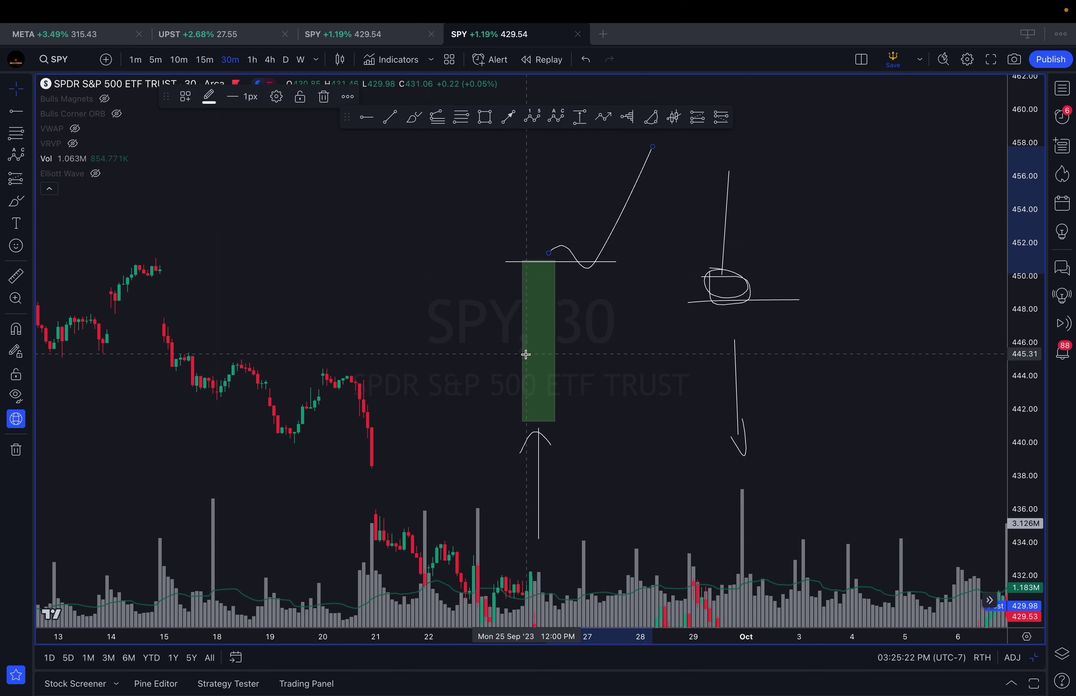
{"action": "right_click", "coordinate": [472, 207]}
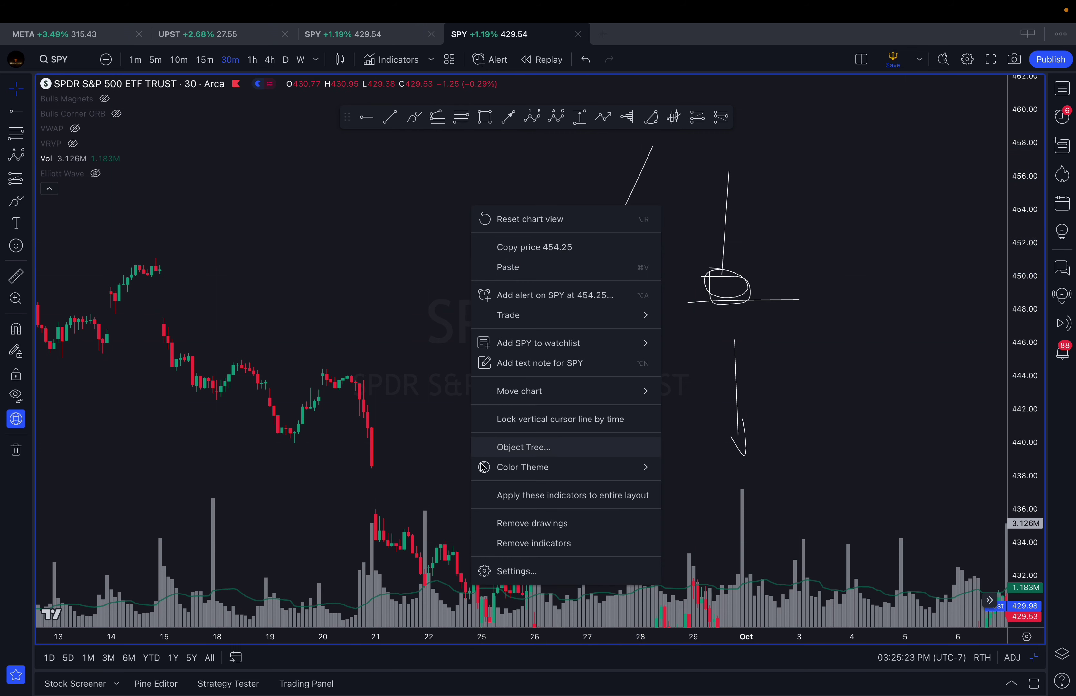
{"action": "left_click", "coordinate": [502, 521]}
{"action": "scroll", "coordinate": [531, 413], "scroll_direction": "down", "scroll_amount": 5}
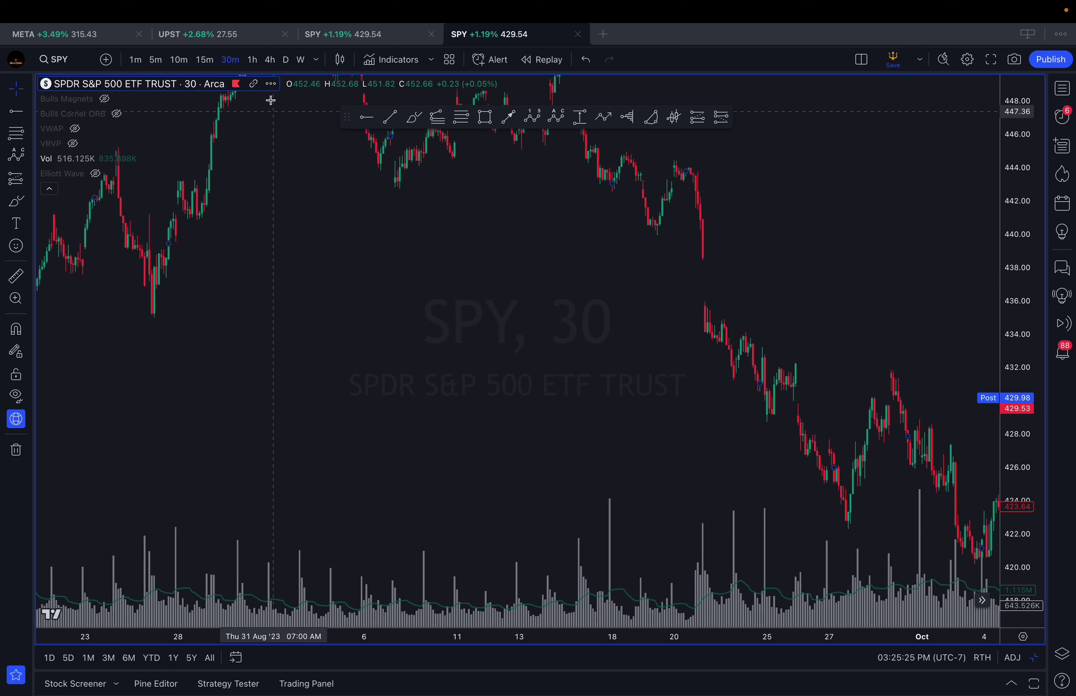
Switch to the daily timeframe, load AMD and frame its candles from June to October
{"action": "left_click", "coordinate": [289, 59]}
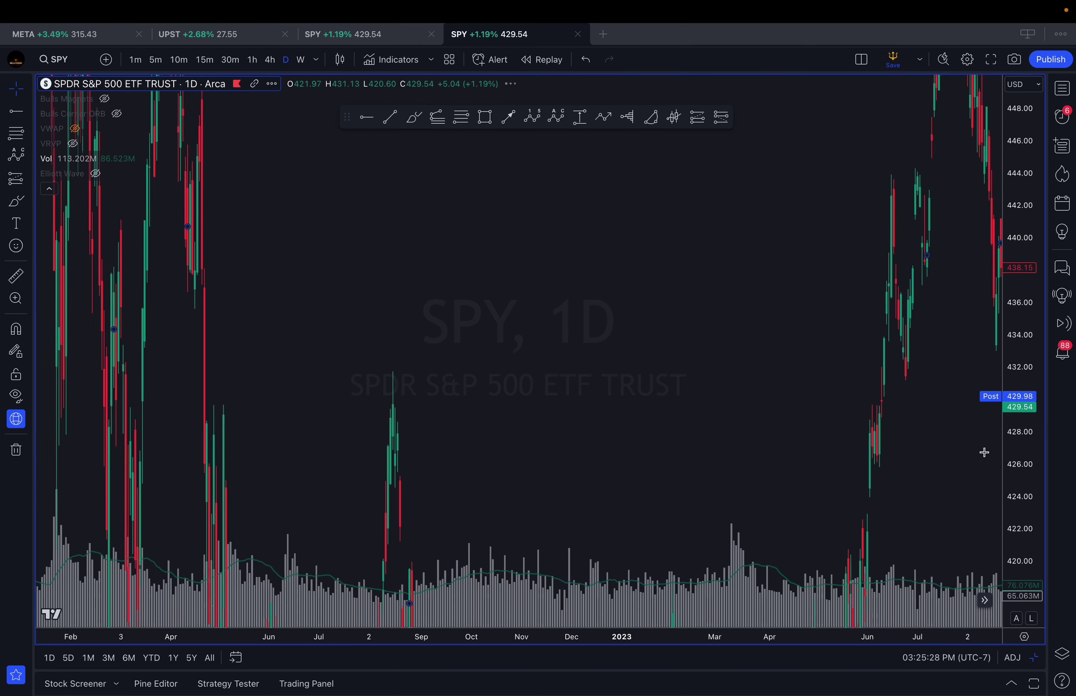
{"action": "scroll", "coordinate": [984, 452], "scroll_direction": "right", "scroll_amount": 5}
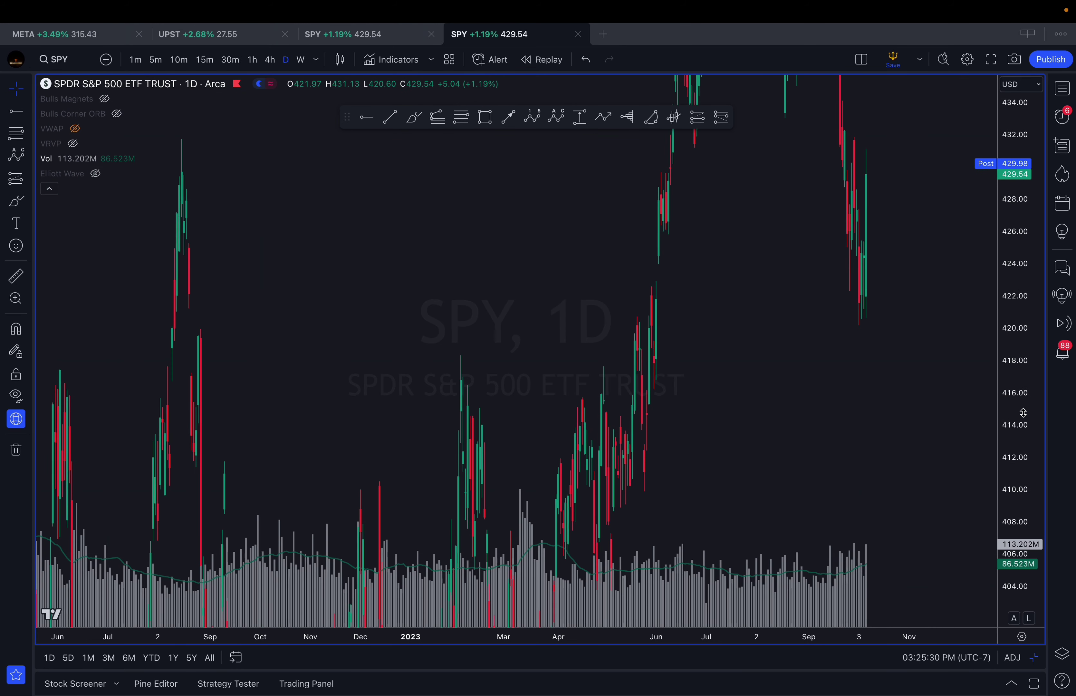
{"action": "double_click", "coordinate": [1023, 413]}
{"action": "type", "text": "AMD"}
{"action": "key", "text": "Return"}
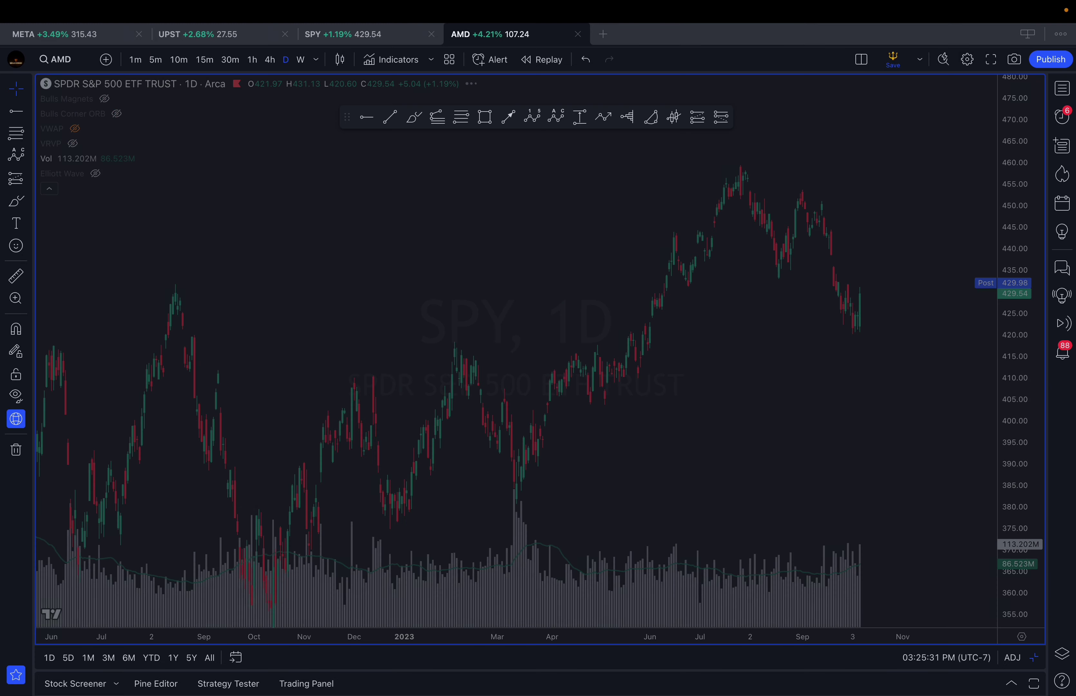
{"action": "scroll", "coordinate": [900, 477], "scroll_direction": "up", "scroll_amount": 6}
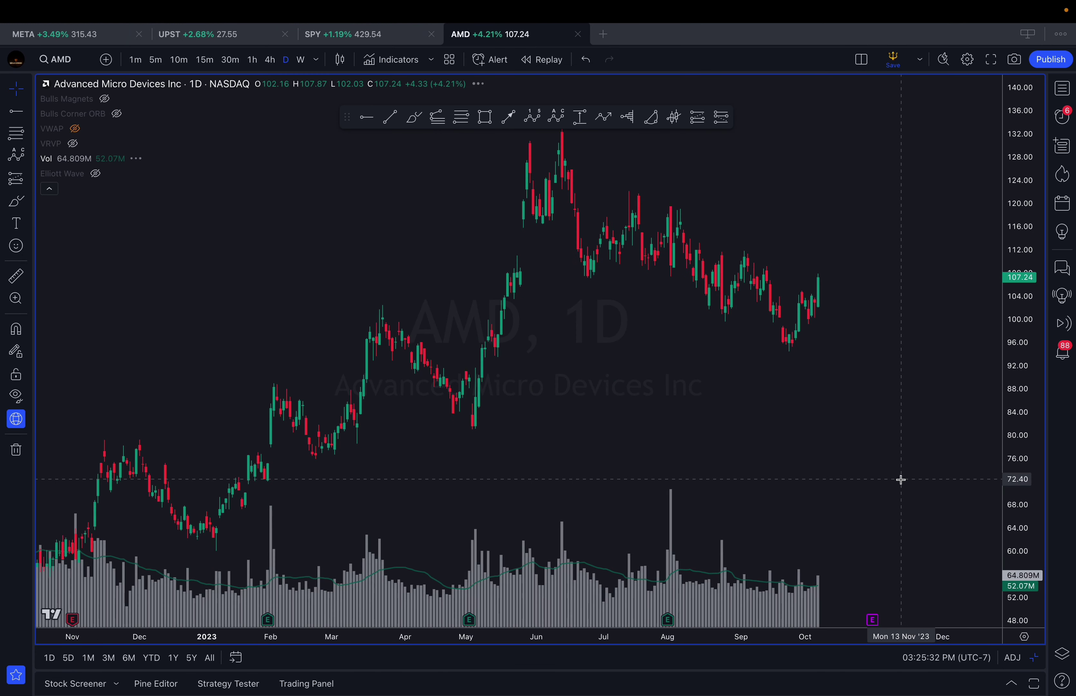
{"action": "left_click_drag", "start_coordinate": [911, 449], "coordinate": [964, 454]}
{"action": "left_click_drag", "start_coordinate": [895, 470], "coordinate": [1022, 489]}
{"action": "scroll", "coordinate": [1018, 492], "scroll_direction": "up", "scroll_amount": 8}
{"action": "scroll", "coordinate": [930, 510], "scroll_direction": "up", "scroll_amount": 3}
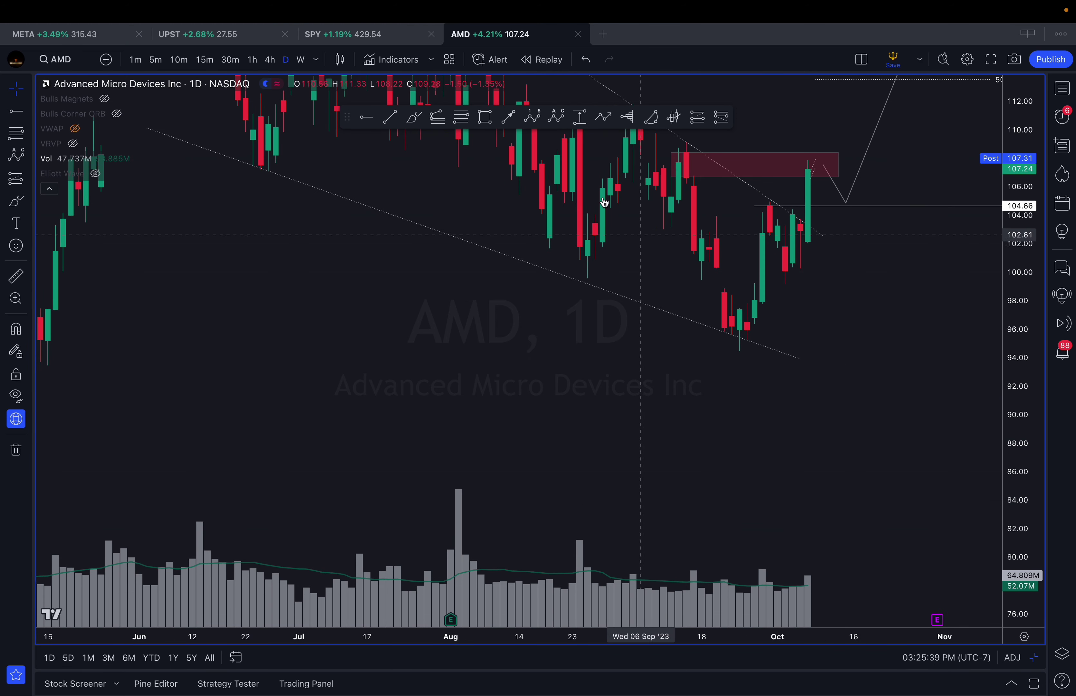
Draw a rectangle at about 95.6–98.5 around AMD's 20–29 September lows and apply the Blank template to it
{"action": "left_click", "coordinate": [485, 119]}
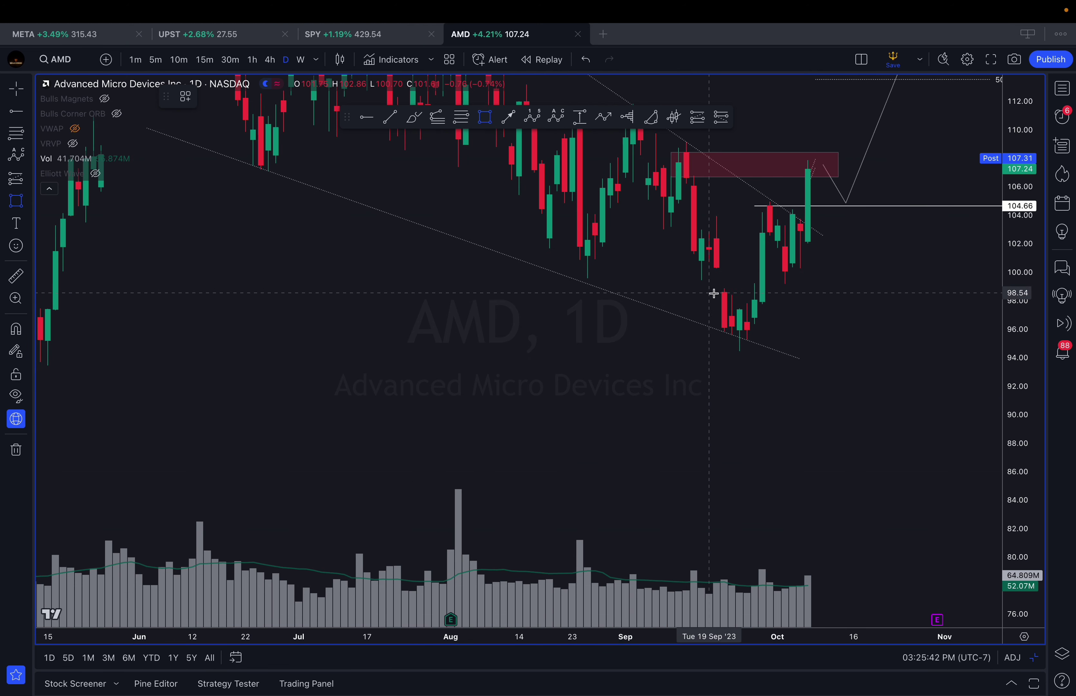
{"action": "left_click_drag", "start_coordinate": [717, 333], "coordinate": [770, 341]}
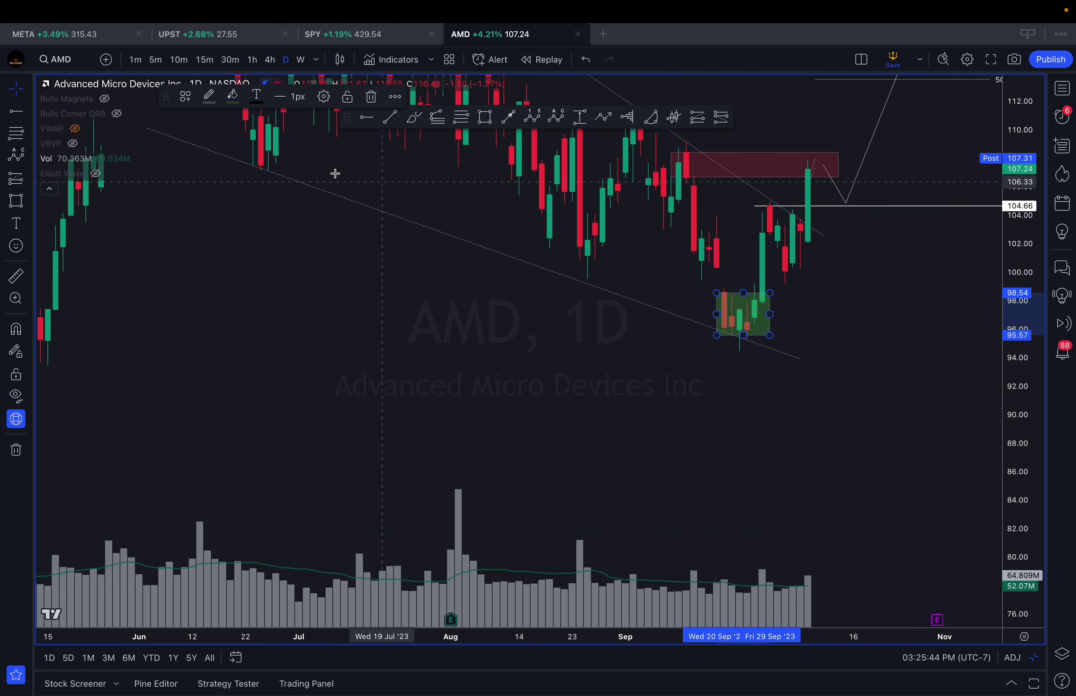
{"action": "left_click", "coordinate": [186, 96]}
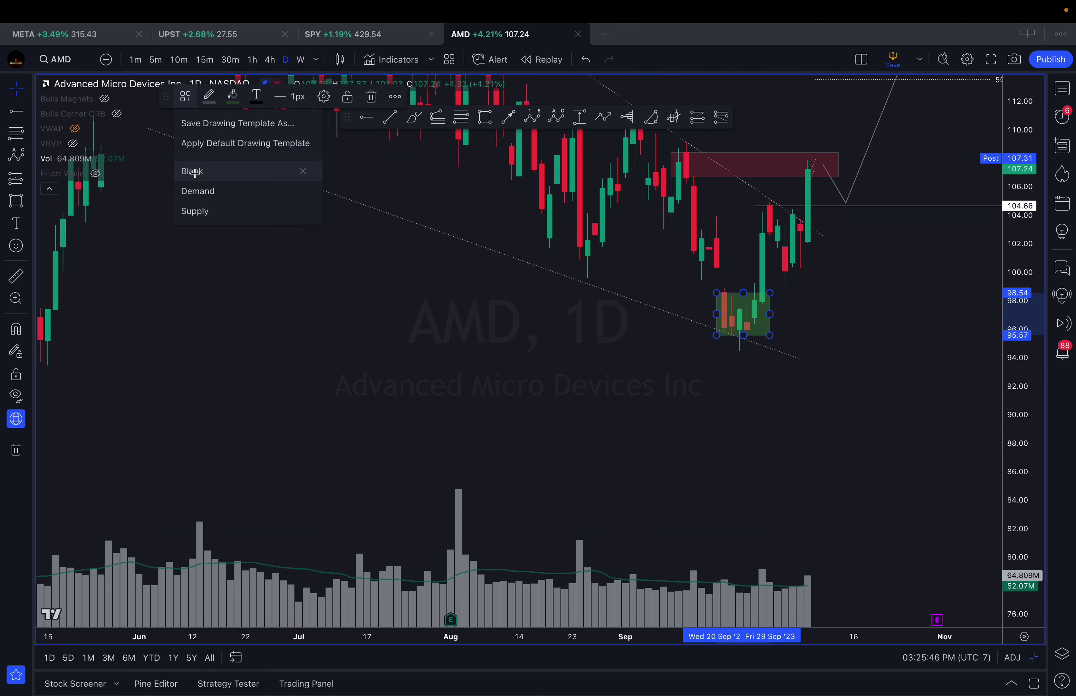
{"action": "left_click", "coordinate": [194, 172]}
Circle AMD's late-September volume bar below the boxed lows and the tall volume bar of 24 August
{"action": "left_click_drag", "start_coordinate": [586, 333], "coordinate": [570, 381]}
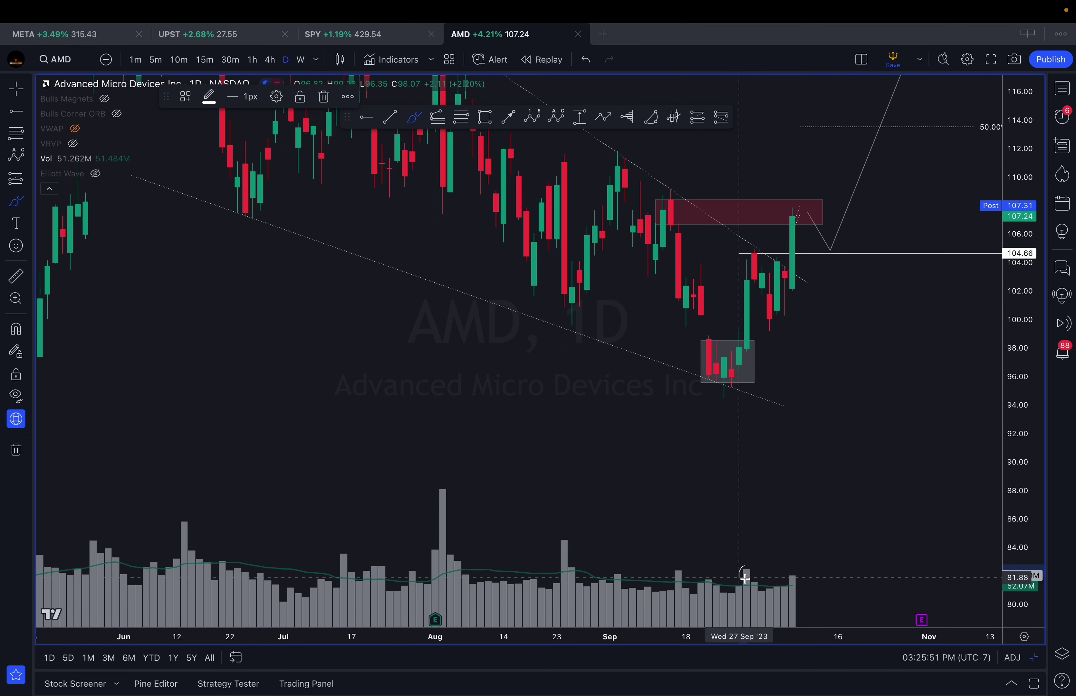
{"action": "left_click_drag", "start_coordinate": [753, 570], "coordinate": [747, 570]}
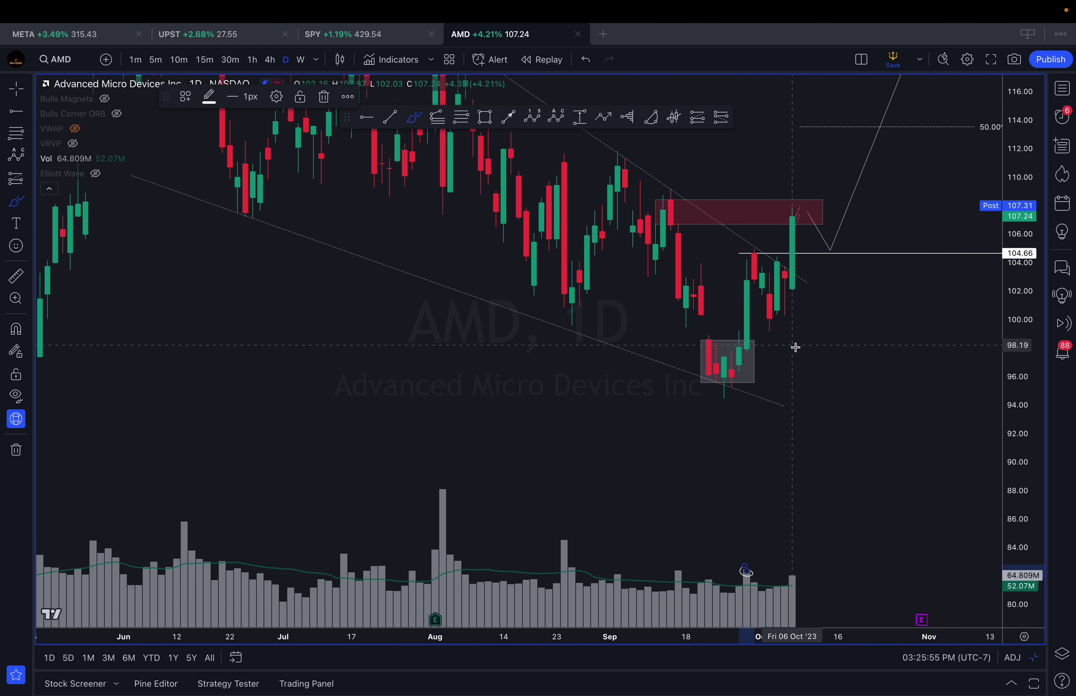
{"action": "scroll", "coordinate": [774, 427], "scroll_direction": "down", "scroll_amount": 5}
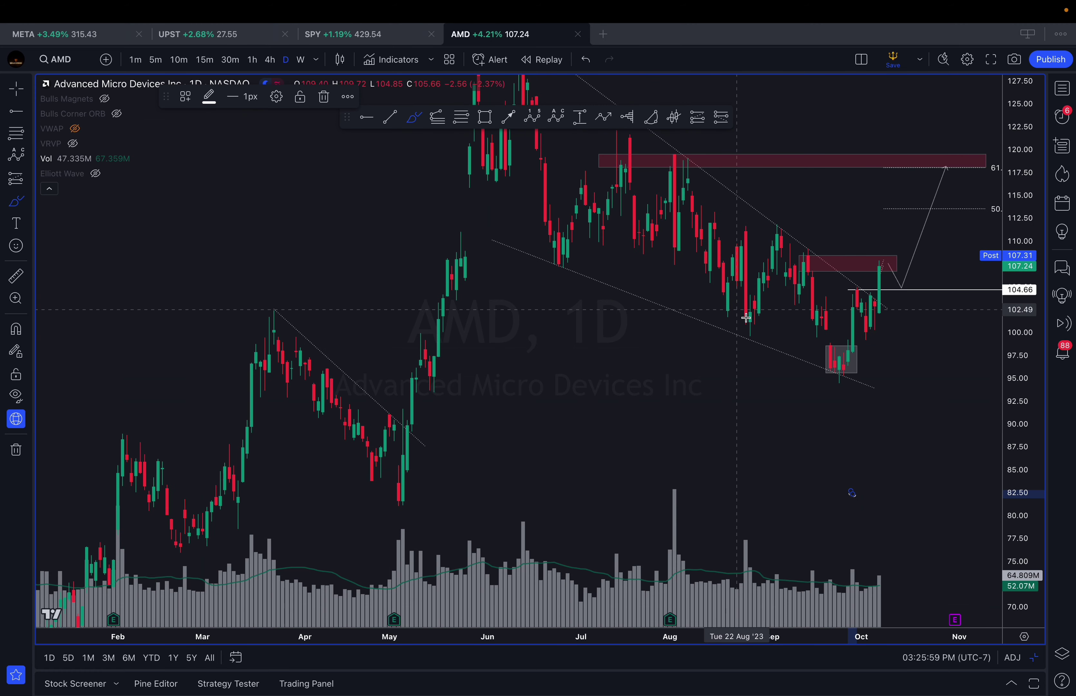
{"action": "scroll", "coordinate": [668, 434], "scroll_direction": "up", "scroll_amount": 2}
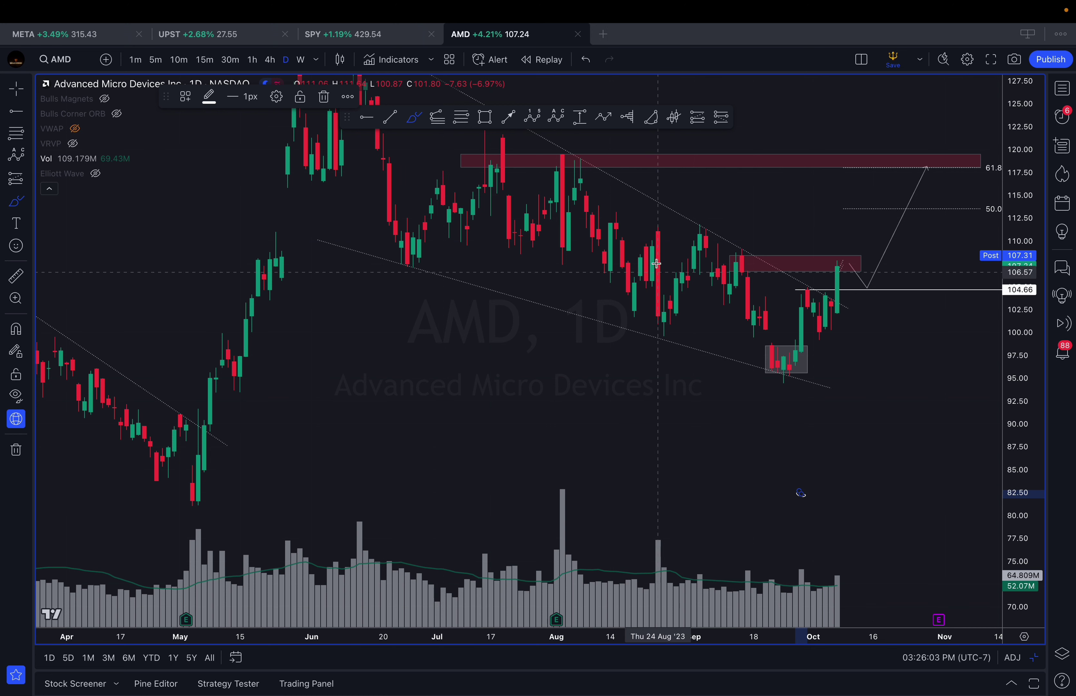
{"action": "mouse_move", "coordinate": [659, 533]}
{"action": "left_mouse_down"}
{"action": "mouse_move", "coordinate": [640, 547]}
{"action": "mouse_move", "coordinate": [672, 544]}
{"action": "left_mouse_up"}
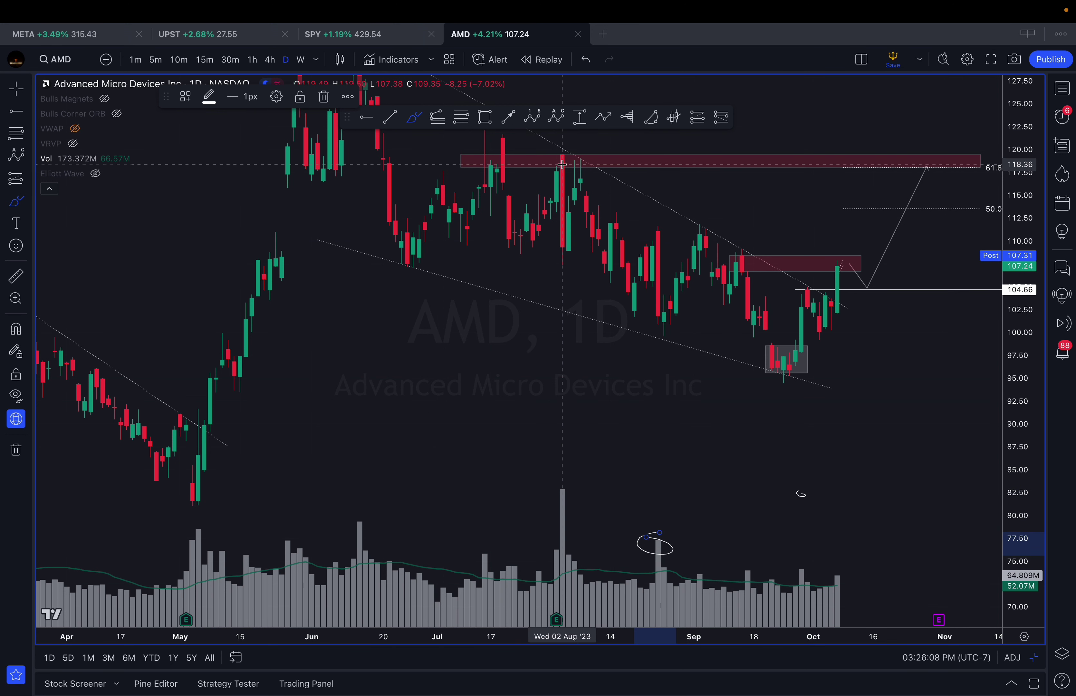
Brush an oval around AMD's August decline, a small mark at the 24 August volume bar and a curve rising from about 100 to 111
{"action": "mouse_move", "coordinate": [563, 161]}
{"action": "left_mouse_down"}
{"action": "mouse_move", "coordinate": [595, 192]}
{"action": "mouse_move", "coordinate": [663, 325]}
{"action": "mouse_move", "coordinate": [586, 283]}
{"action": "mouse_move", "coordinate": [555, 173]}
{"action": "left_mouse_up"}
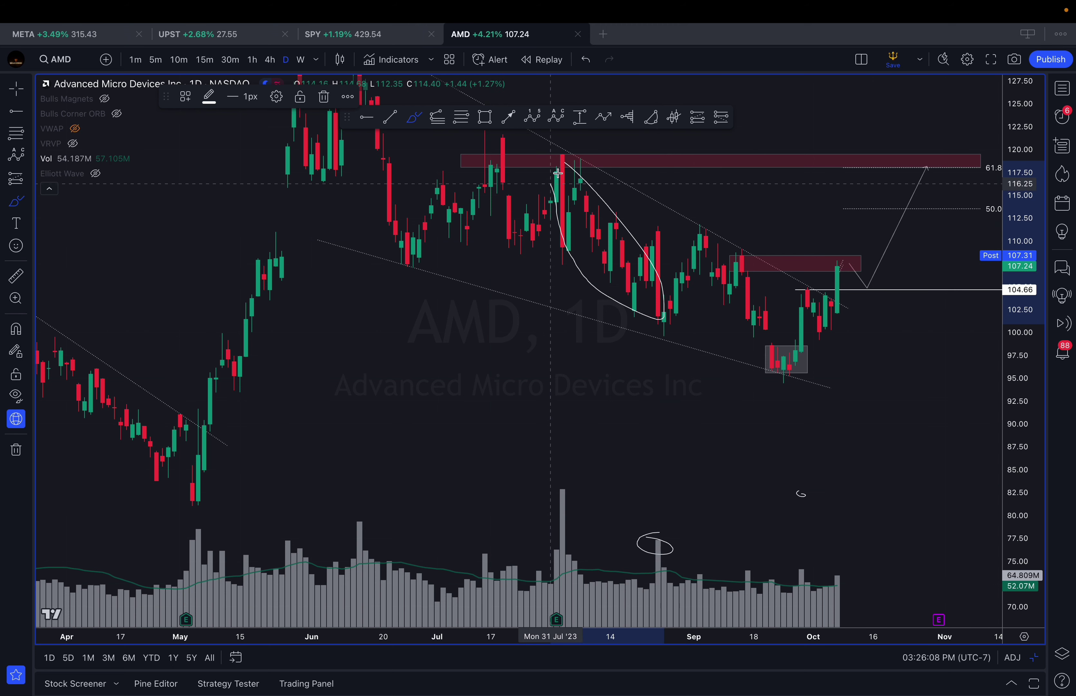
{"action": "scroll", "coordinate": [628, 331], "scroll_direction": "up", "scroll_amount": 1}
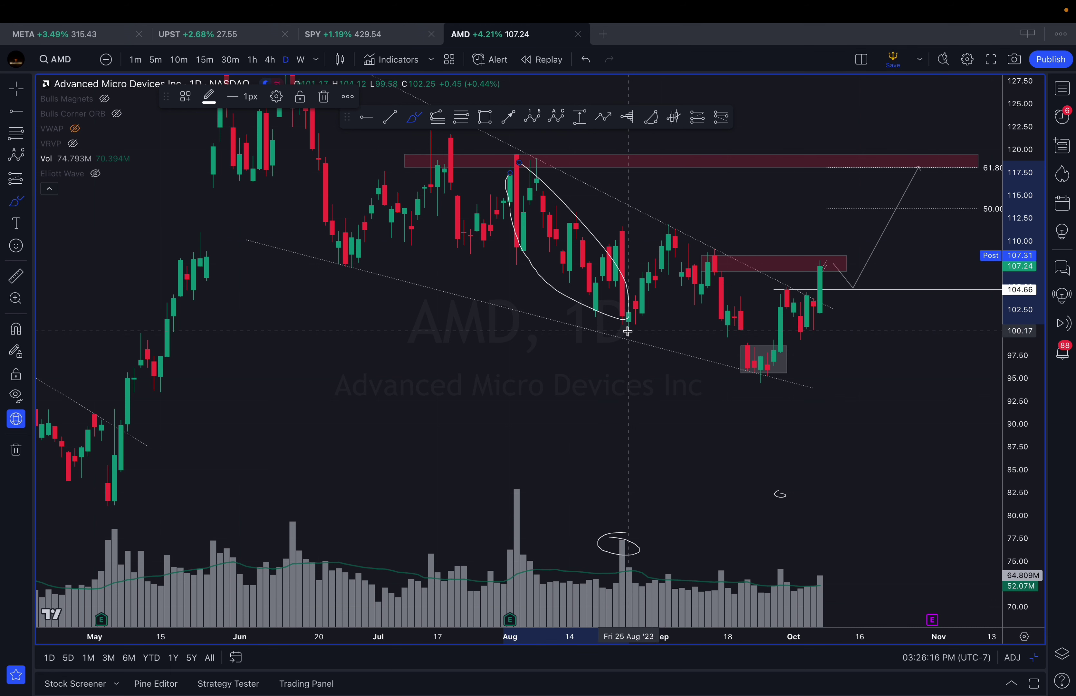
{"action": "mouse_move", "coordinate": [624, 574]}
{"action": "left_mouse_down"}
{"action": "mouse_move", "coordinate": [635, 575]}
{"action": "mouse_move", "coordinate": [624, 574]}
{"action": "left_mouse_up"}
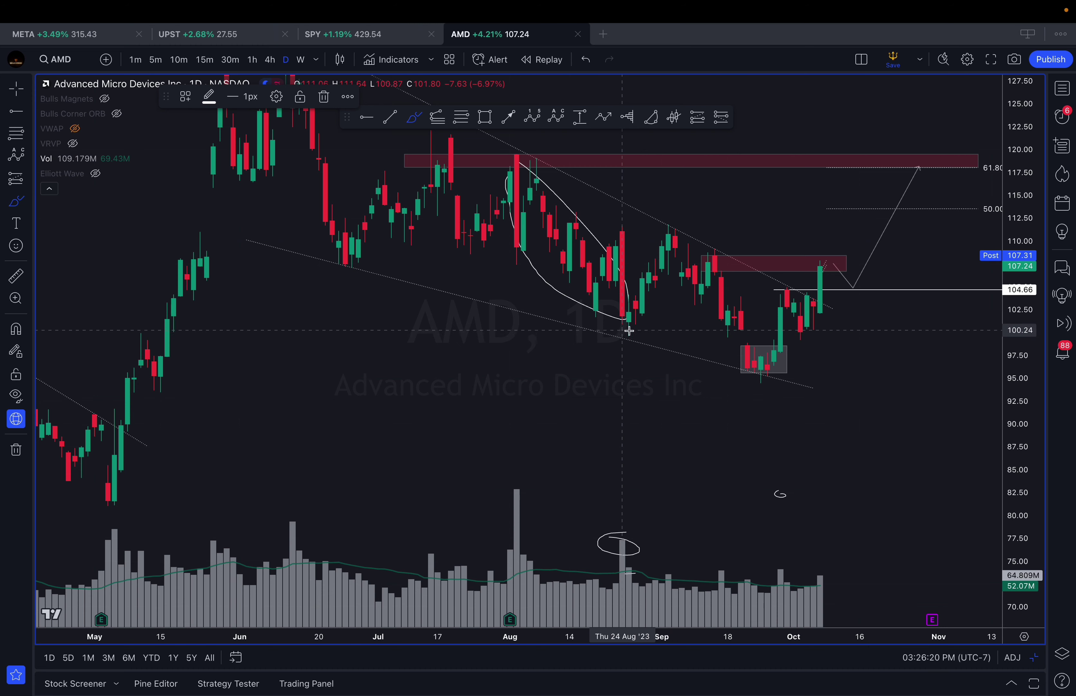
{"action": "left_click_drag", "start_coordinate": [628, 331], "coordinate": [695, 232]}
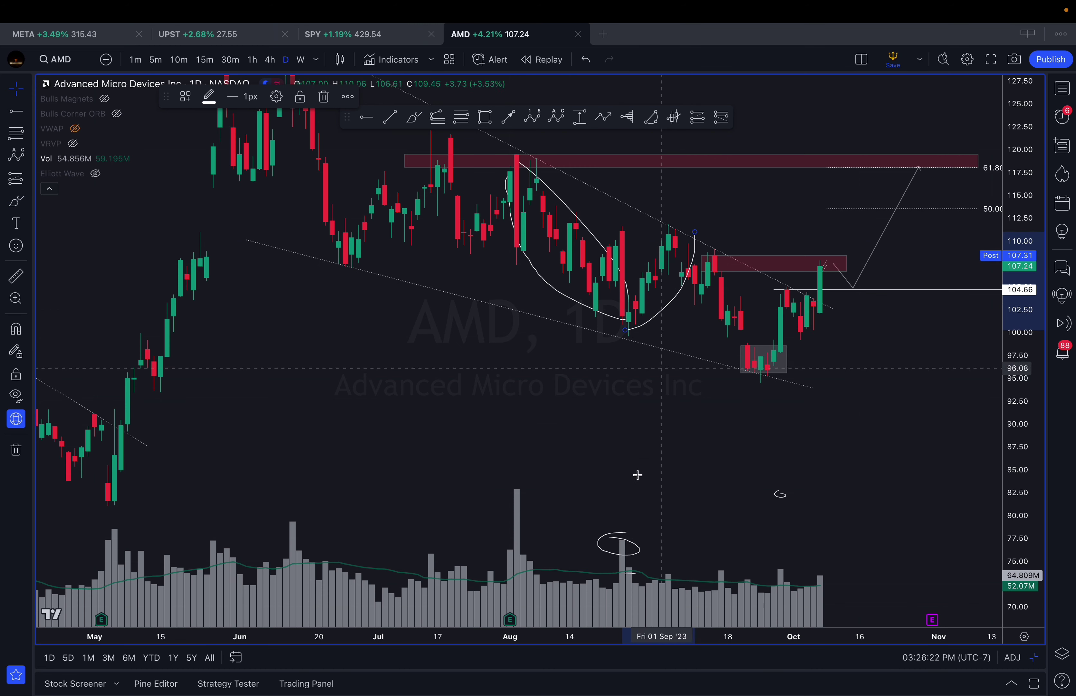
{"action": "scroll", "coordinate": [663, 559], "scroll_direction": "up", "scroll_amount": 3}
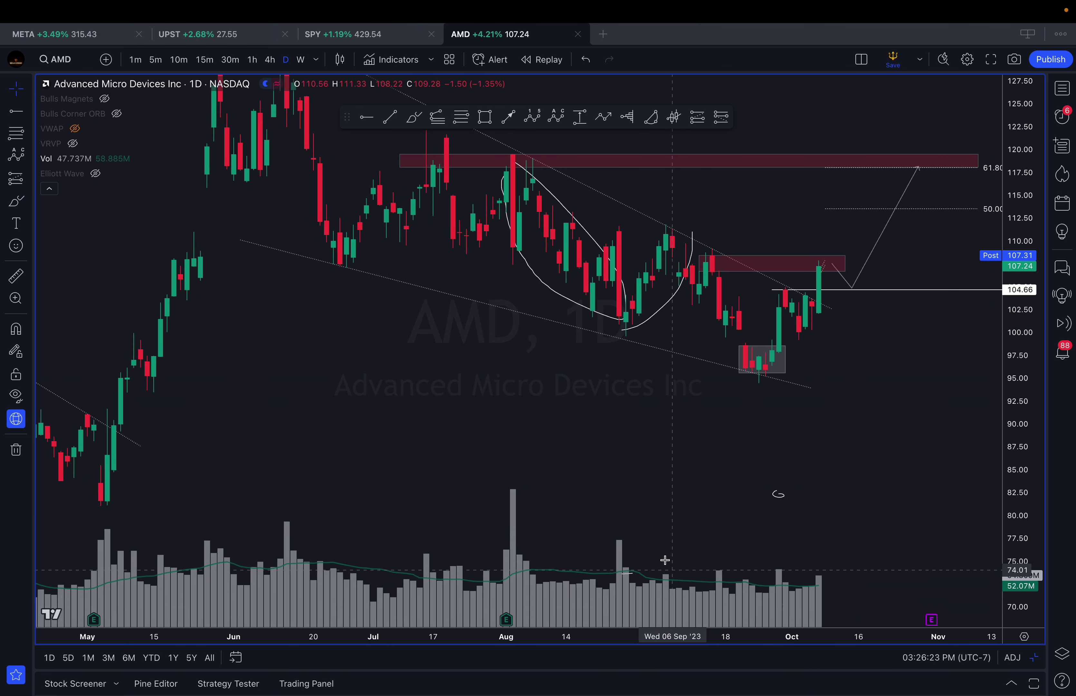
Circle AMD's early-September peak and brush its decline into the boxed lows, deleting the rising stroke drawn from those lows
{"action": "left_click", "coordinate": [414, 116]}
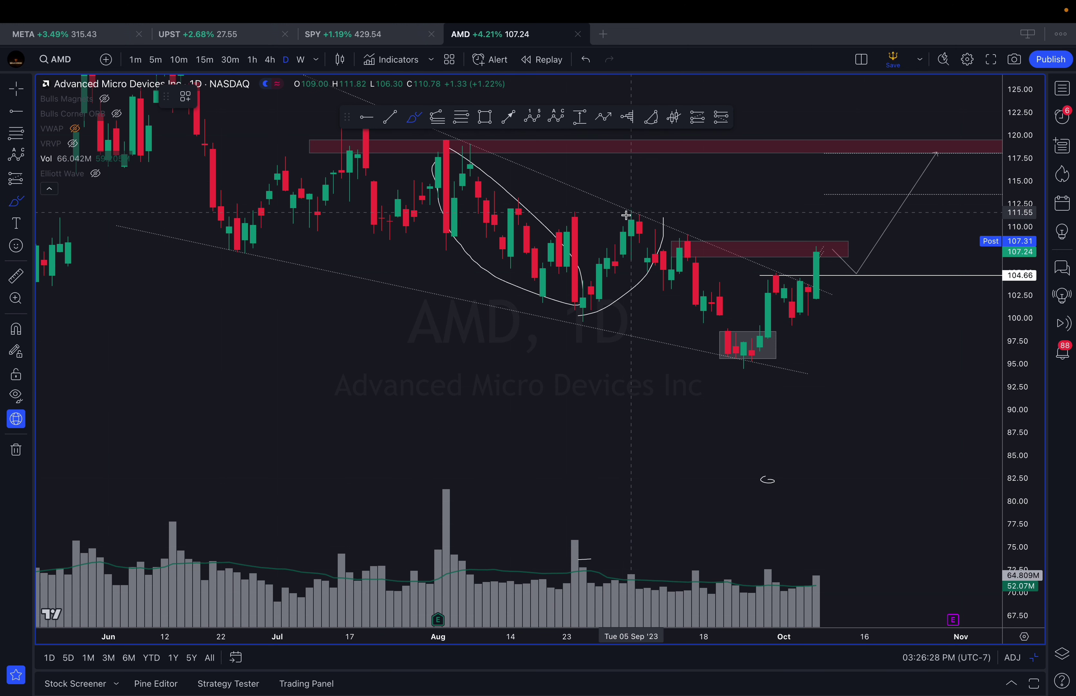
{"action": "mouse_move", "coordinate": [626, 216]}
{"action": "left_mouse_down"}
{"action": "mouse_move", "coordinate": [642, 233]}
{"action": "mouse_move", "coordinate": [615, 209]}
{"action": "left_mouse_up"}
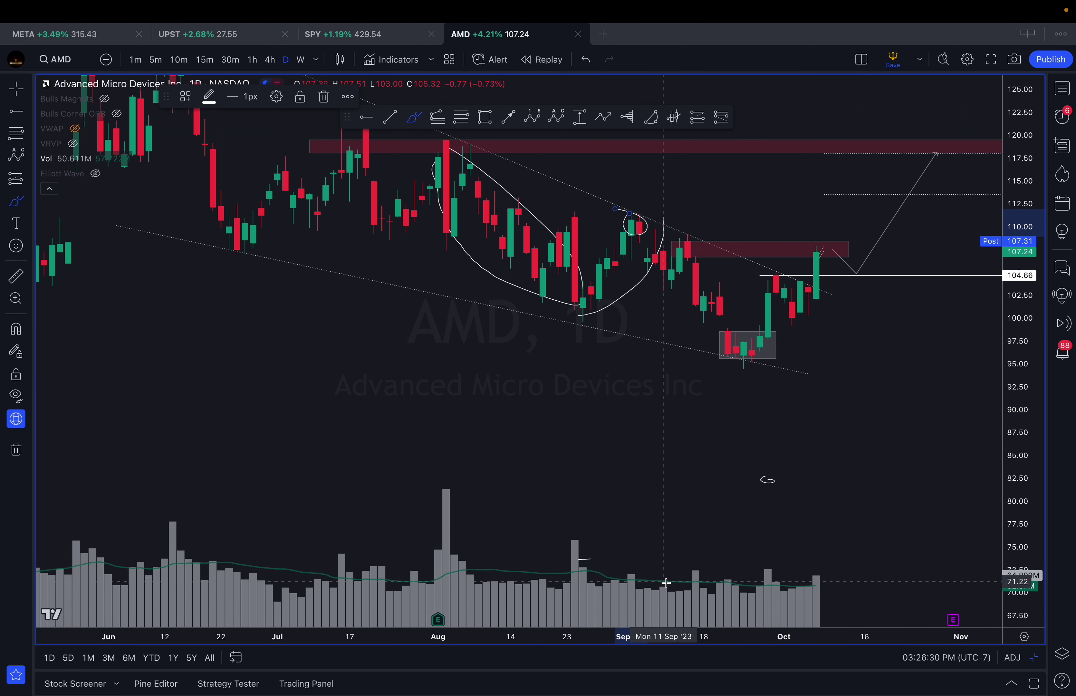
{"action": "mouse_move", "coordinate": [638, 222]}
{"action": "left_mouse_down"}
{"action": "mouse_move", "coordinate": [760, 362]}
{"action": "mouse_move", "coordinate": [790, 307]}
{"action": "mouse_move", "coordinate": [832, 269]}
{"action": "left_mouse_up"}
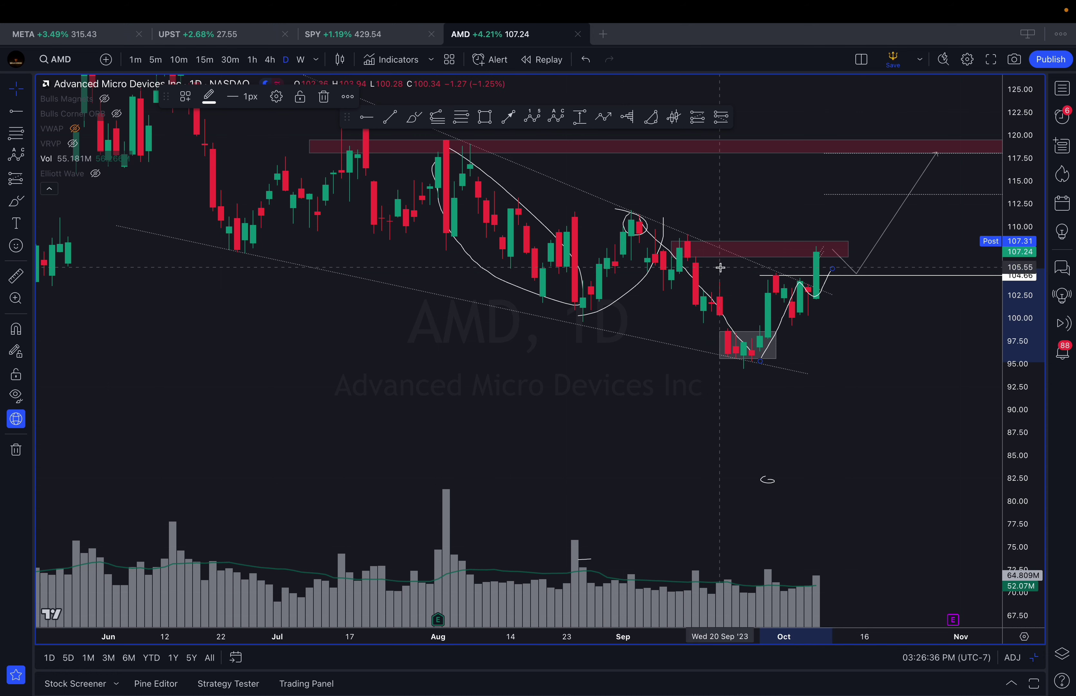
{"action": "key", "text": "Escape"}
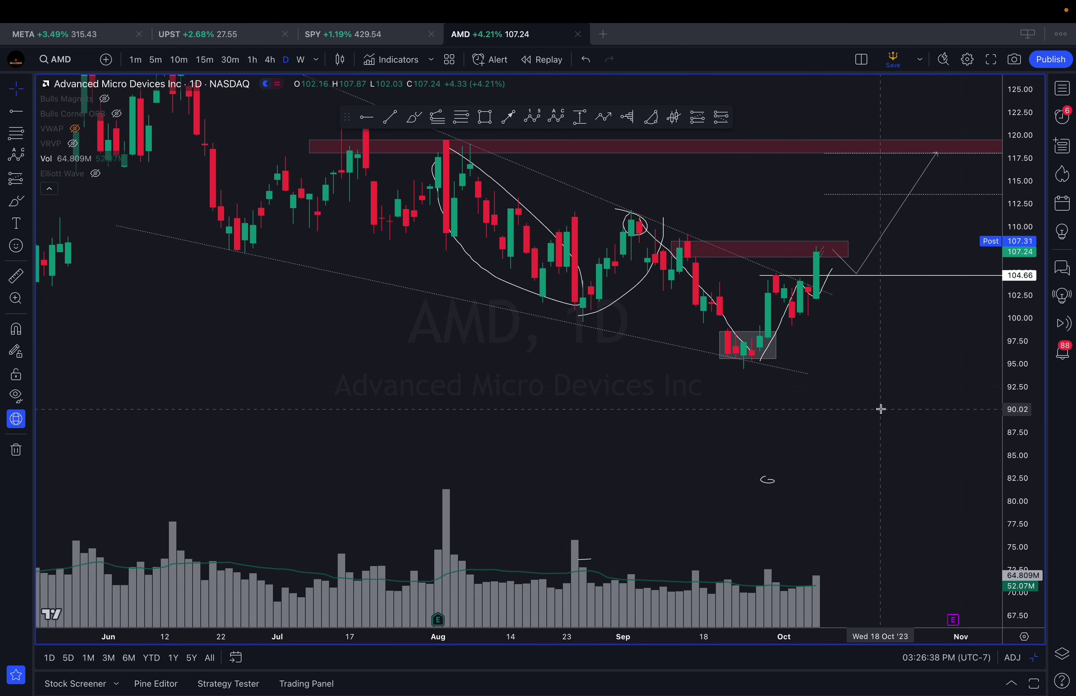
{"action": "left_click", "coordinate": [831, 274]}
{"action": "key", "text": "BackSpace"}
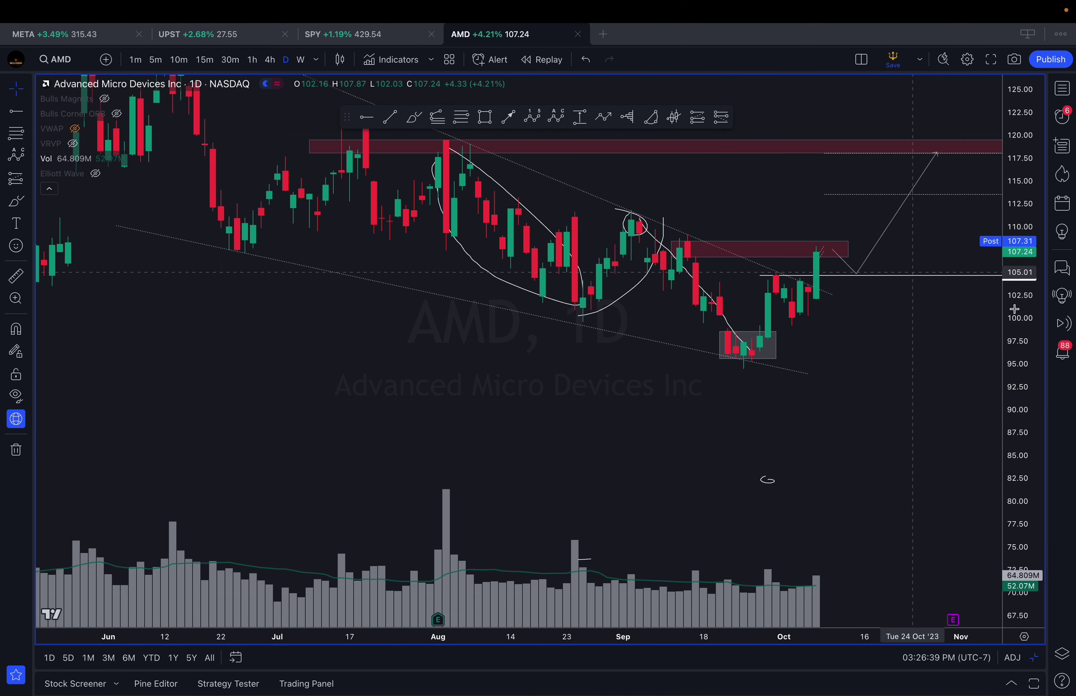
Brush a support band at about 102–103.4 beside AMD's latest candle and a path dipping into it before rising to about 110
{"action": "left_click_drag", "start_coordinate": [1031, 407], "coordinate": [973, 350]}
{"action": "left_click_drag", "start_coordinate": [856, 342], "coordinate": [727, 331]}
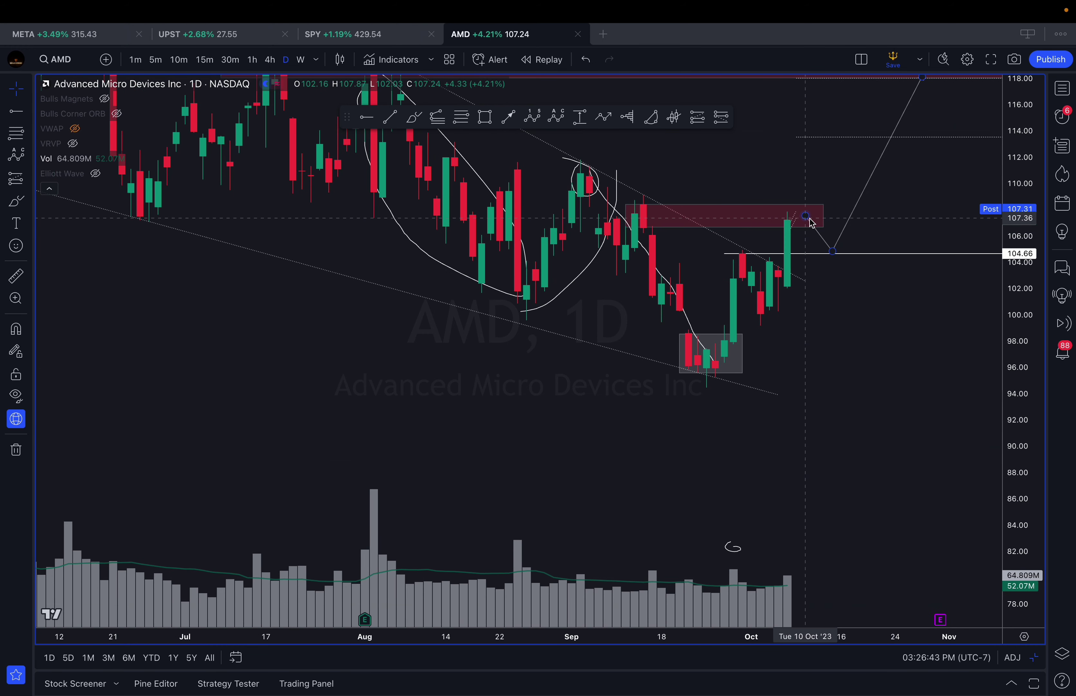
{"action": "left_click_drag", "start_coordinate": [826, 298], "coordinate": [831, 324]}
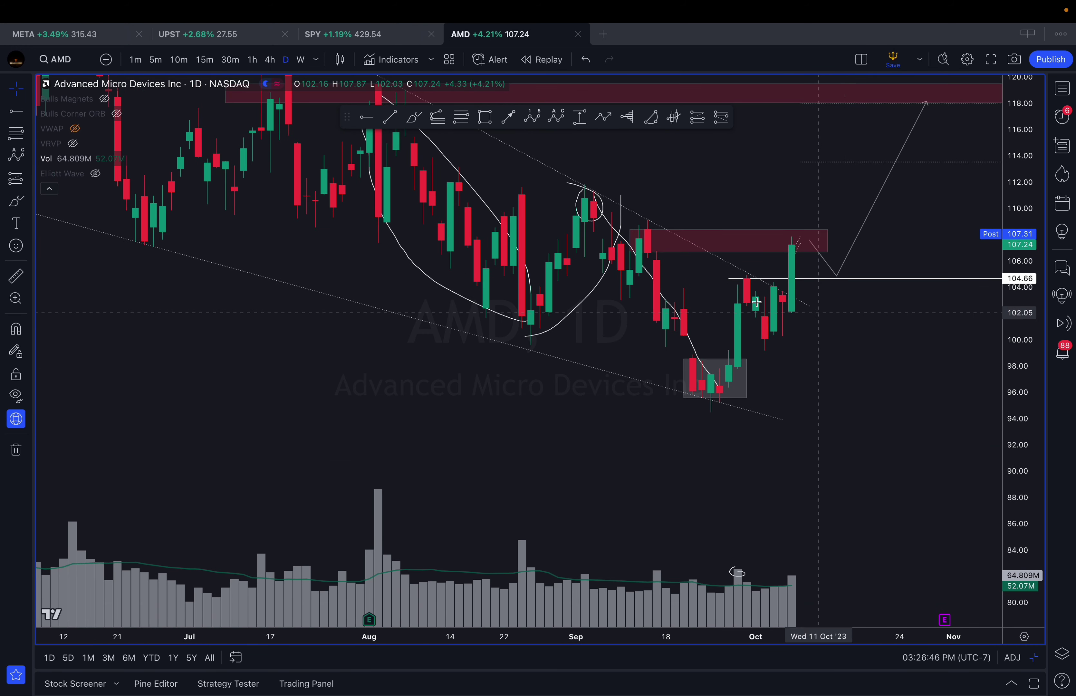
{"action": "left_click", "coordinate": [414, 117]}
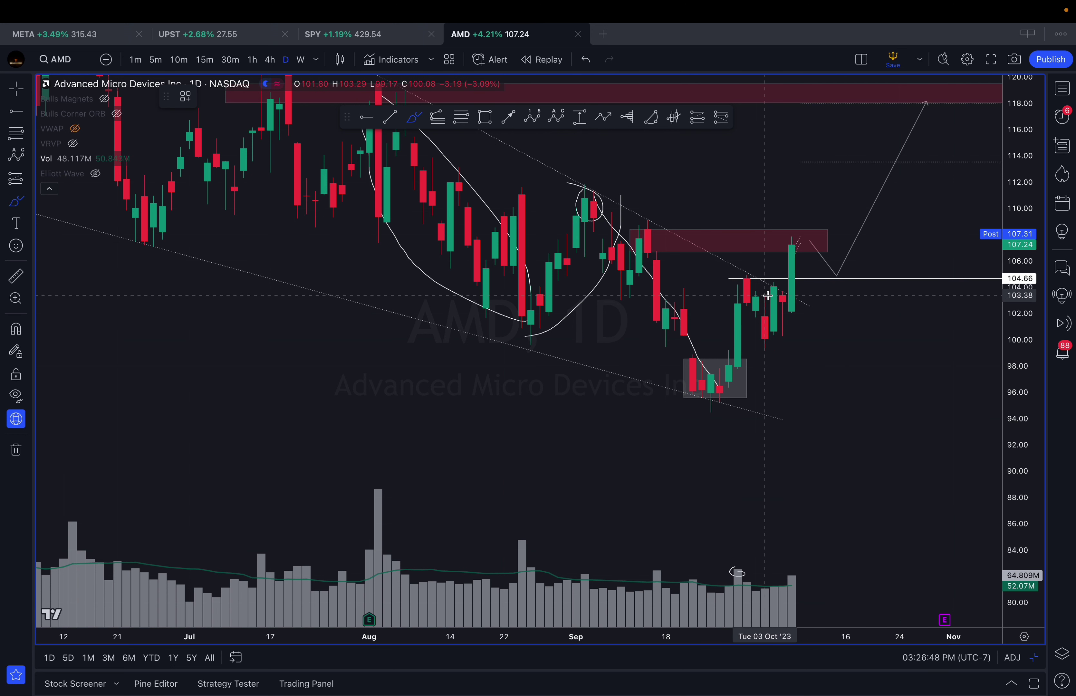
{"action": "left_click", "coordinate": [770, 295]}
{"action": "mouse_move", "coordinate": [848, 295]}
{"action": "left_mouse_down"}
{"action": "mouse_move", "coordinate": [859, 310]}
{"action": "mouse_move", "coordinate": [778, 313]}
{"action": "left_mouse_up"}
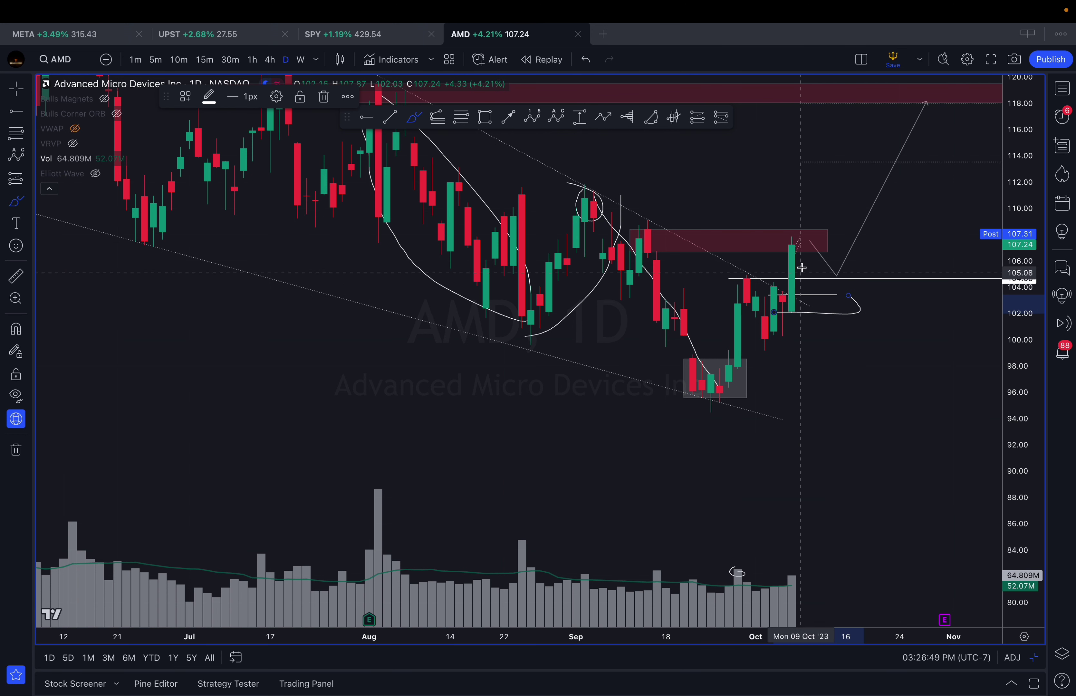
{"action": "left_click", "coordinate": [818, 271]}
{"action": "left_click", "coordinate": [843, 306]}
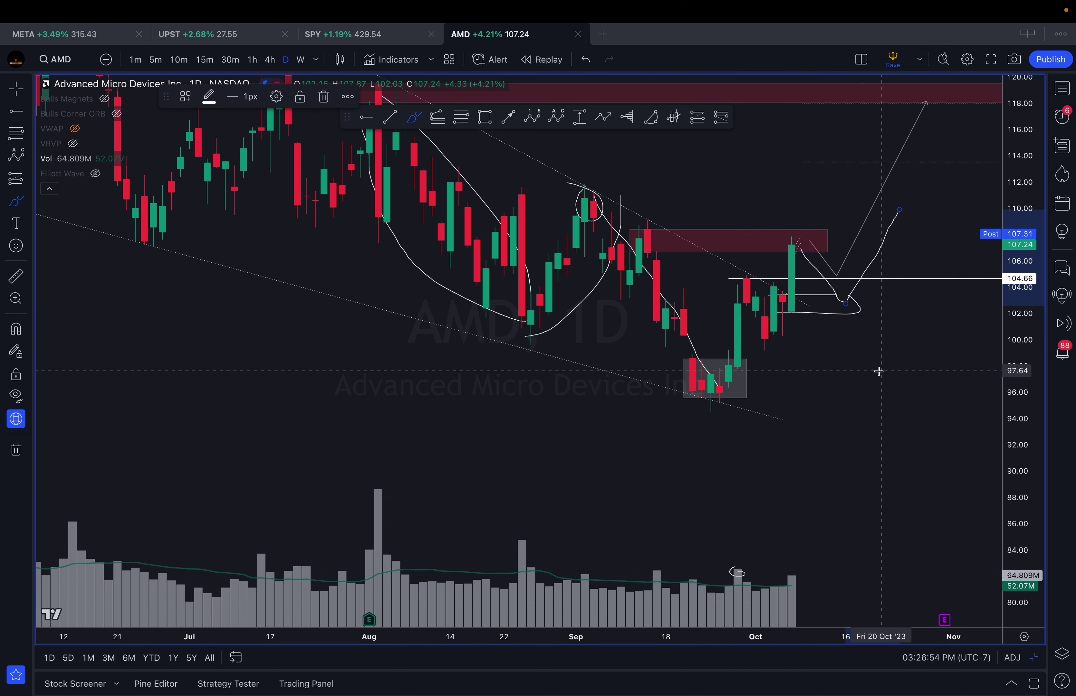
Load AAPL on the daily chart and remove all existing drawings from it
{"action": "scroll", "coordinate": [878, 371], "scroll_direction": "down", "scroll_amount": 3}
{"action": "key", "text": "Escape"}
{"action": "scroll", "coordinate": [724, 359], "scroll_direction": "down", "scroll_amount": 5}
{"action": "scroll", "coordinate": [691, 379], "scroll_direction": "up", "scroll_amount": 8}
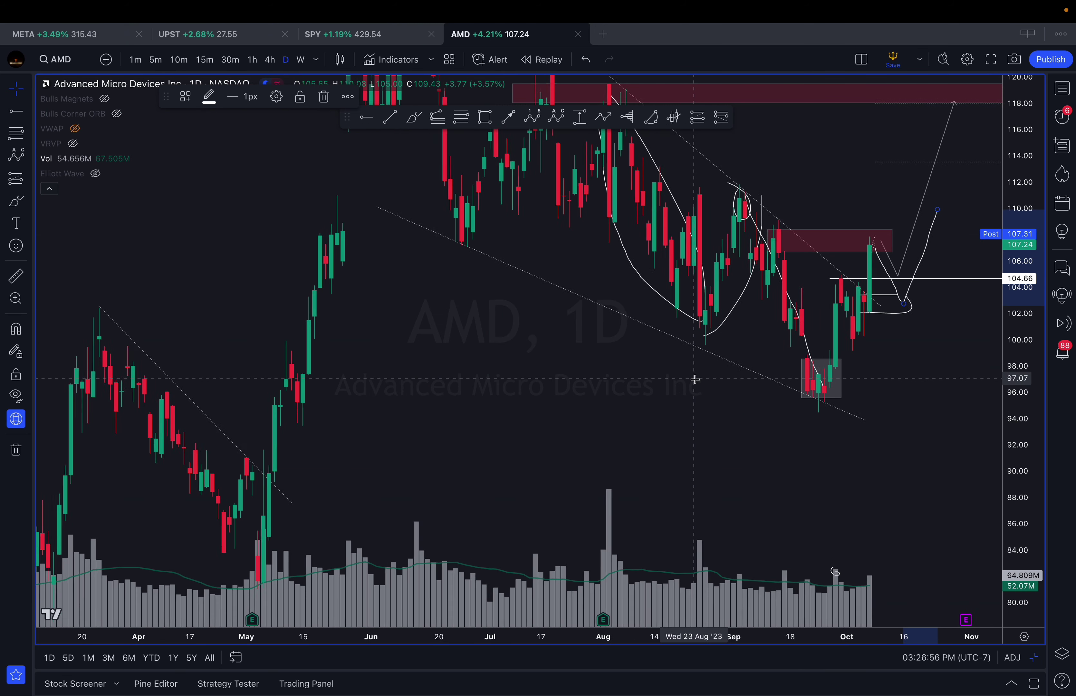
{"action": "mouse_move", "coordinate": [370, 418]}
{"action": "left_mouse_down"}
{"action": "mouse_move", "coordinate": [516, 308]}
{"action": "mouse_move", "coordinate": [578, 188]}
{"action": "left_mouse_up"}
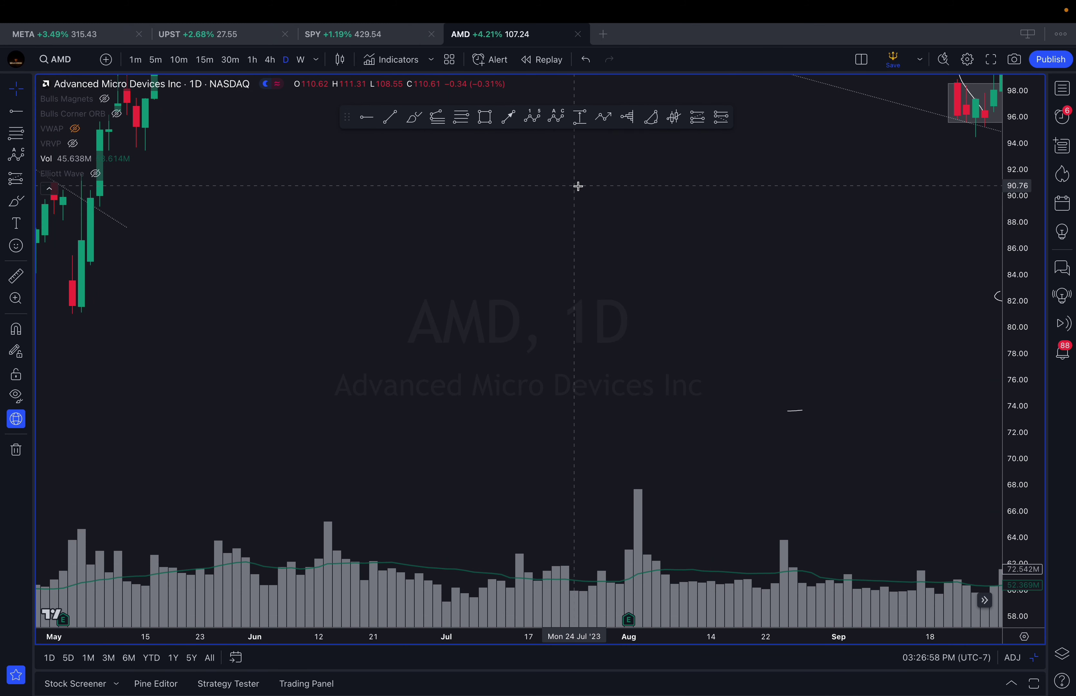
{"action": "type", "text": "AAPL"}
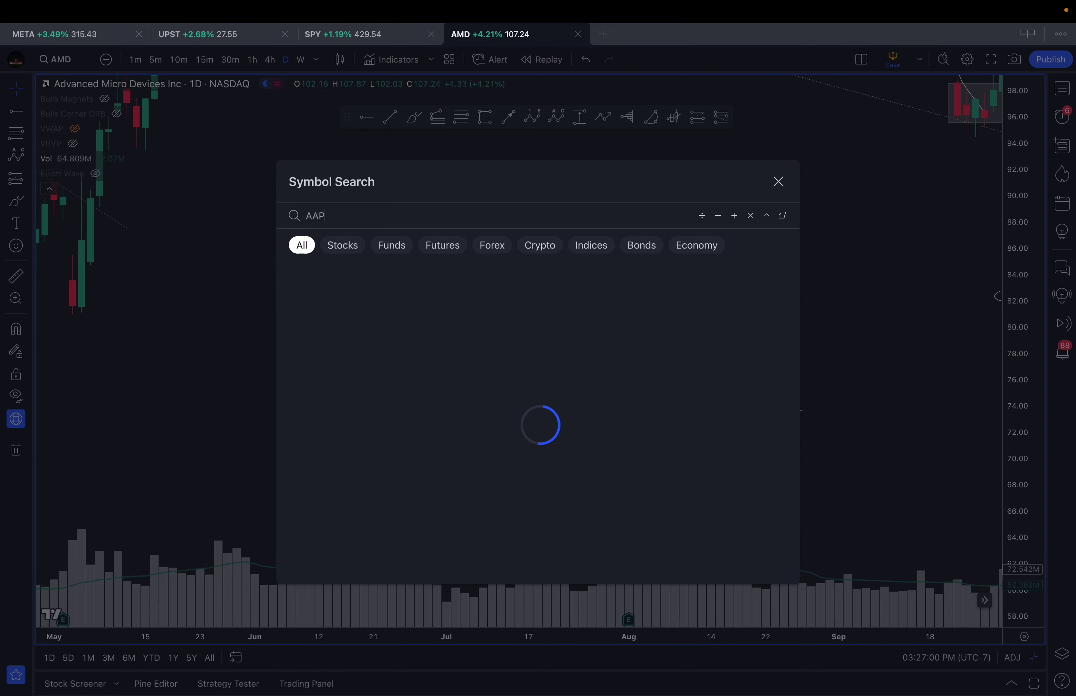
{"action": "key", "text": "Return"}
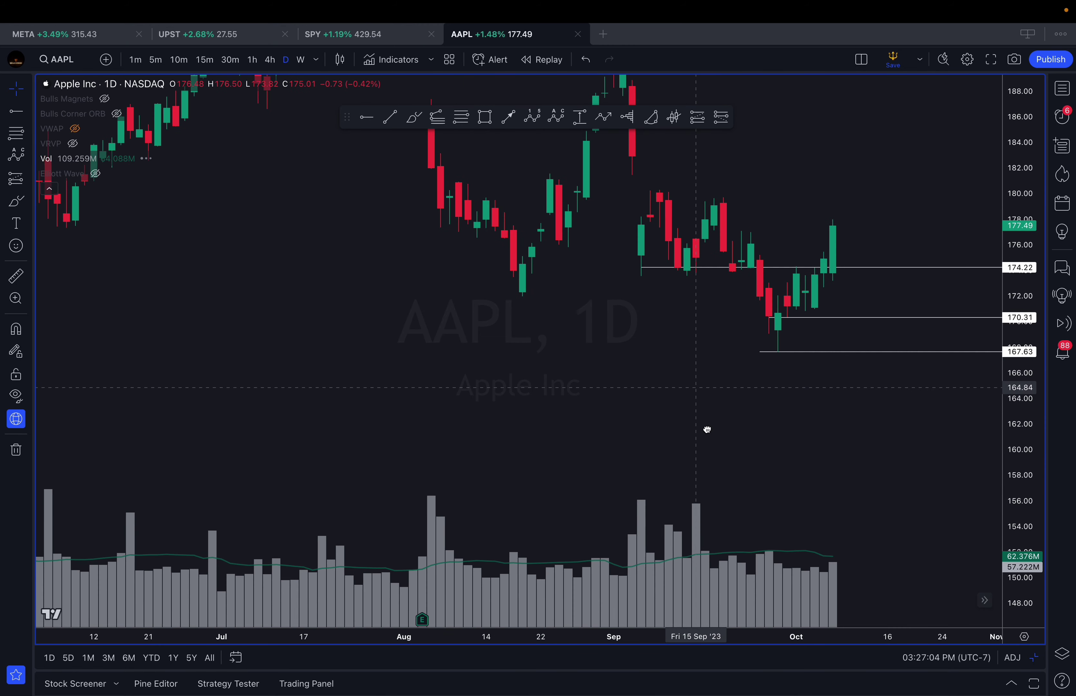
{"action": "right_click", "coordinate": [818, 304]}
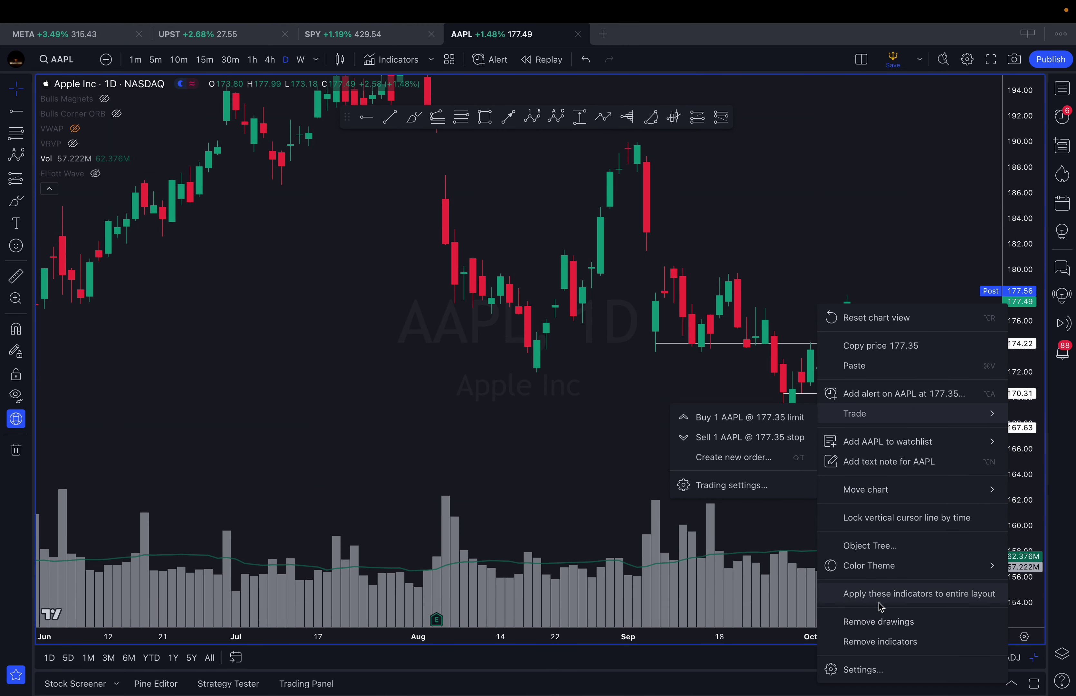
{"action": "left_click", "coordinate": [882, 620]}
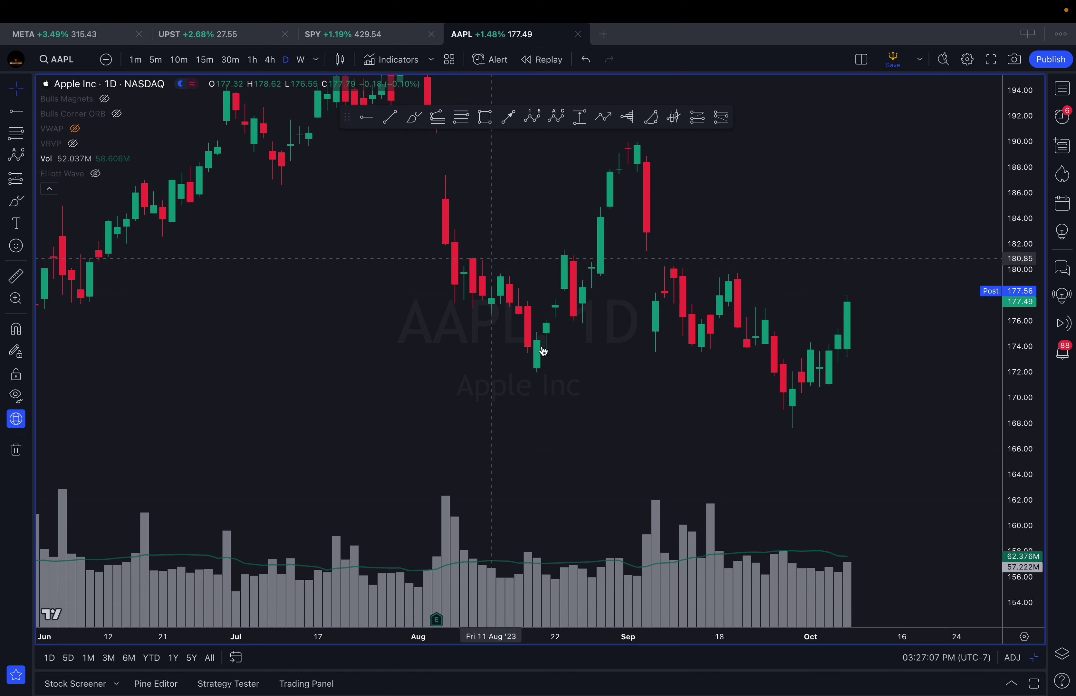
Brush rising lower and upper boundaries around AAPL's June–July candles and a short line at the 19 July high
{"action": "scroll", "coordinate": [675, 387], "scroll_direction": "down", "scroll_amount": 3}
{"action": "scroll", "coordinate": [988, 476], "scroll_direction": "down", "scroll_amount": 4}
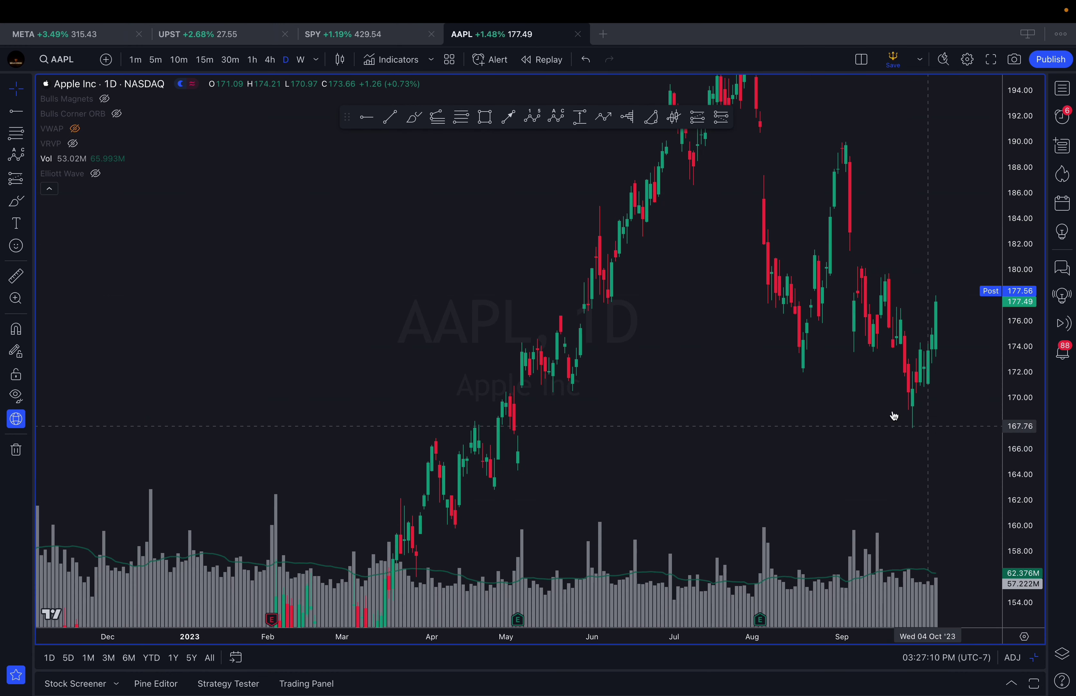
{"action": "scroll", "coordinate": [894, 415], "scroll_direction": "up", "scroll_amount": 4}
{"action": "left_click_drag", "start_coordinate": [1019, 490], "coordinate": [1019, 578]}
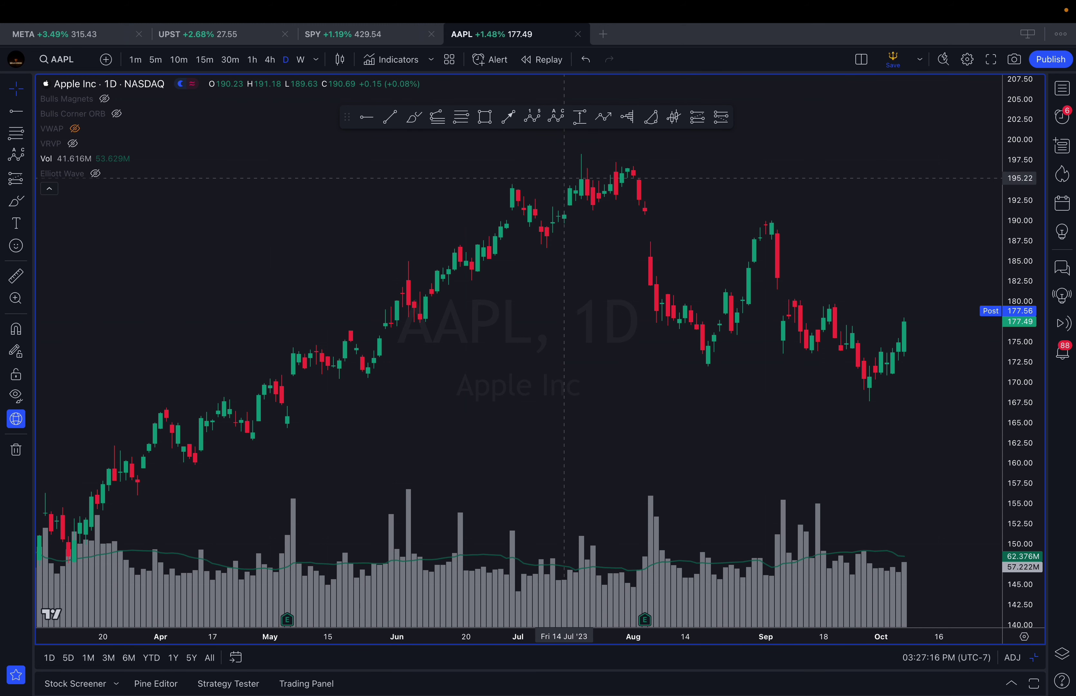
{"action": "left_click", "coordinate": [414, 117]}
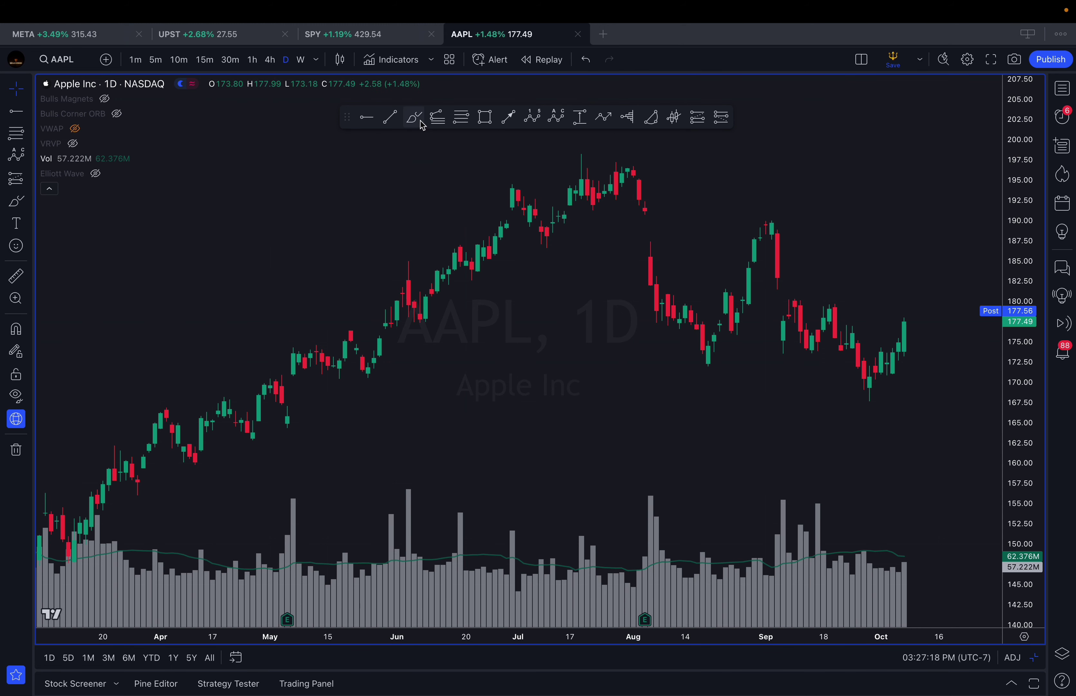
{"action": "left_click_drag", "start_coordinate": [428, 322], "coordinate": [637, 192]}
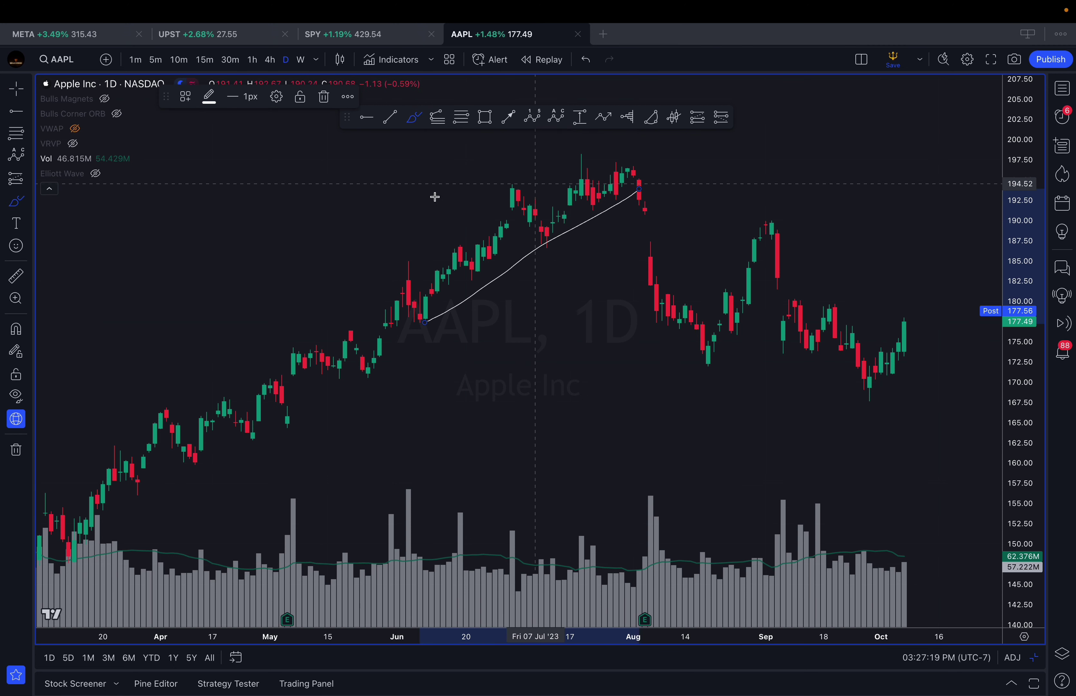
{"action": "mouse_move", "coordinate": [423, 206]}
{"action": "left_mouse_down"}
{"action": "mouse_move", "coordinate": [639, 160]}
{"action": "mouse_move", "coordinate": [622, 154]}
{"action": "left_mouse_up"}
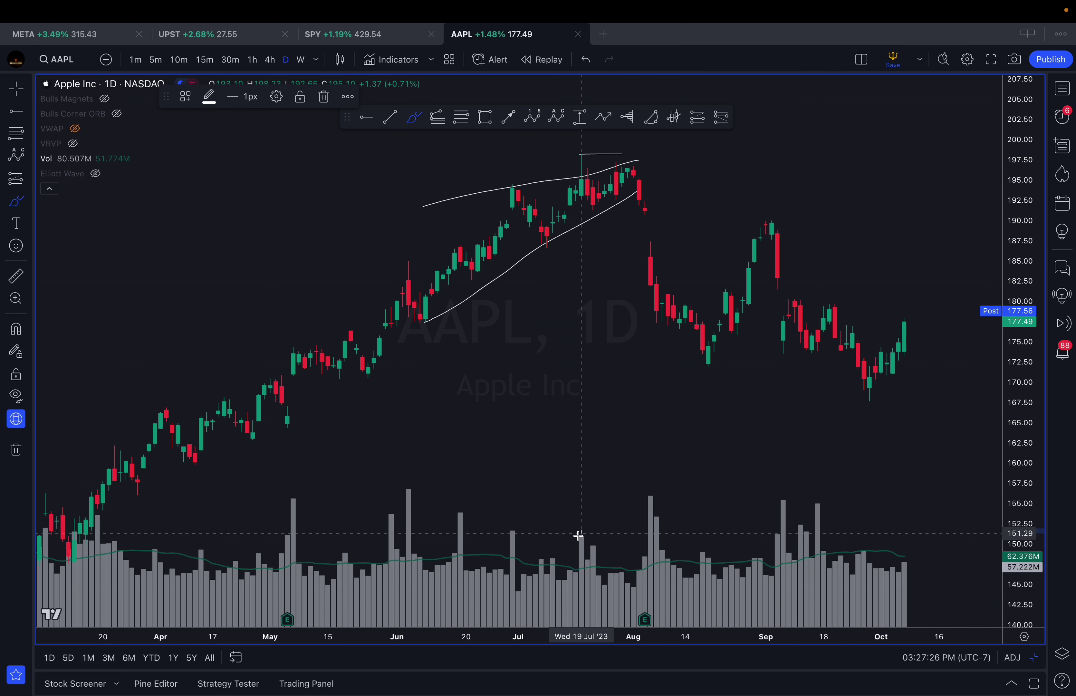
Circle AAPL's 19–20 July volume bars and matching candles, and brush a rising stroke under June's candles from about 175.5 to 189
{"action": "left_click_drag", "start_coordinate": [583, 559], "coordinate": [592, 538]}
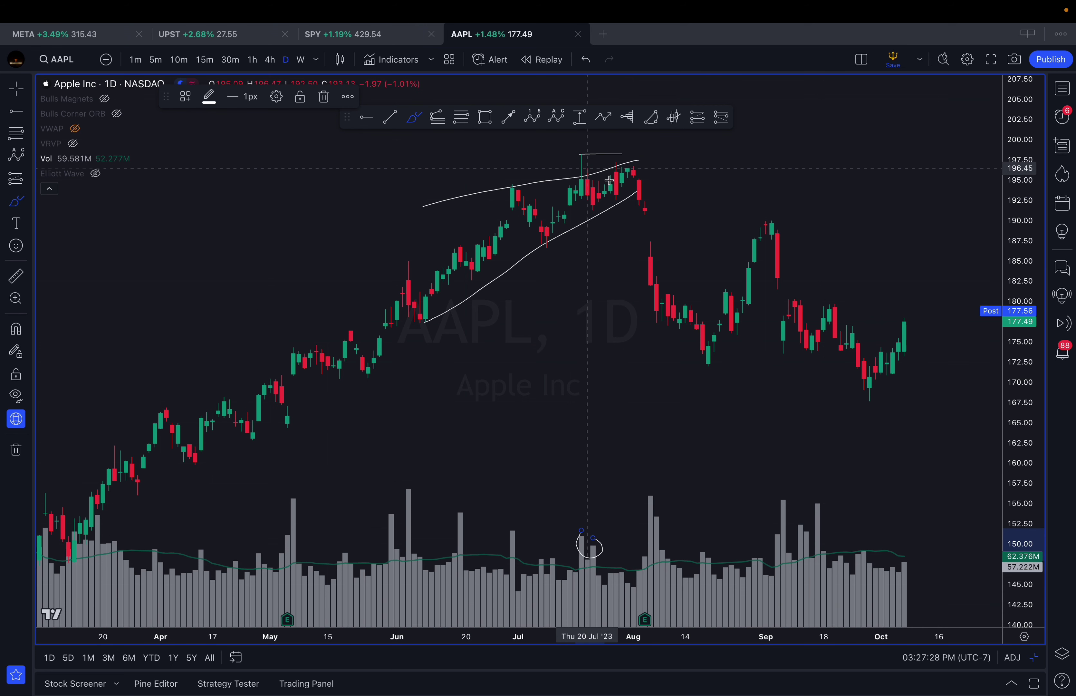
{"action": "mouse_move", "coordinate": [587, 170]}
{"action": "left_mouse_down"}
{"action": "mouse_move", "coordinate": [597, 207]}
{"action": "mouse_move", "coordinate": [581, 172]}
{"action": "left_mouse_up"}
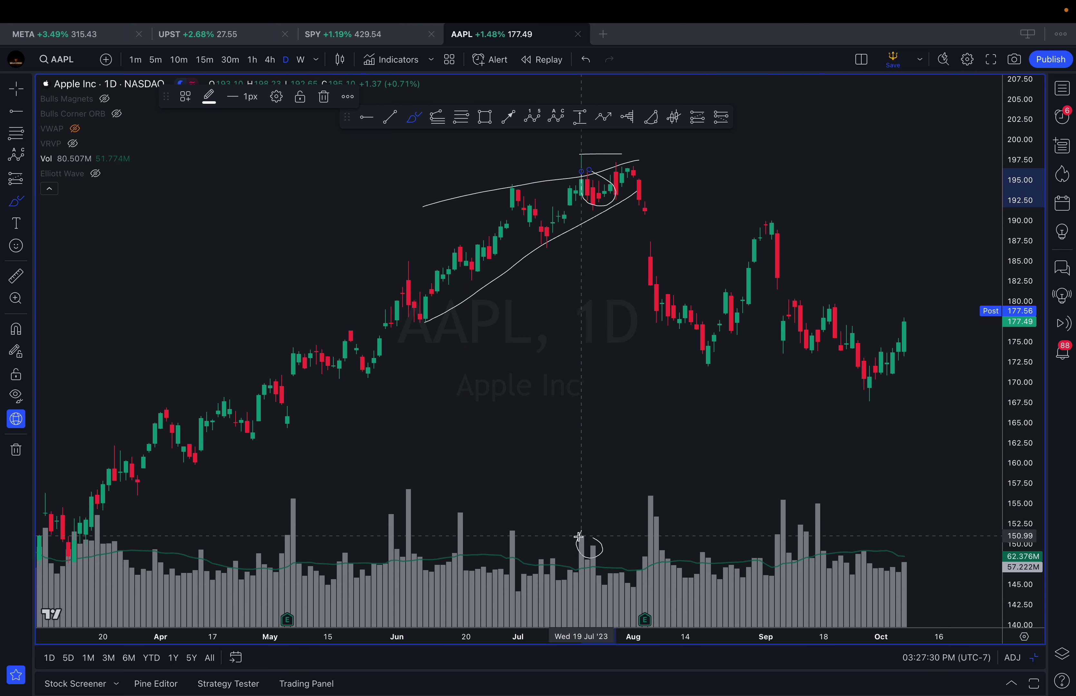
{"action": "scroll", "coordinate": [617, 181], "scroll_direction": "down", "scroll_amount": 5}
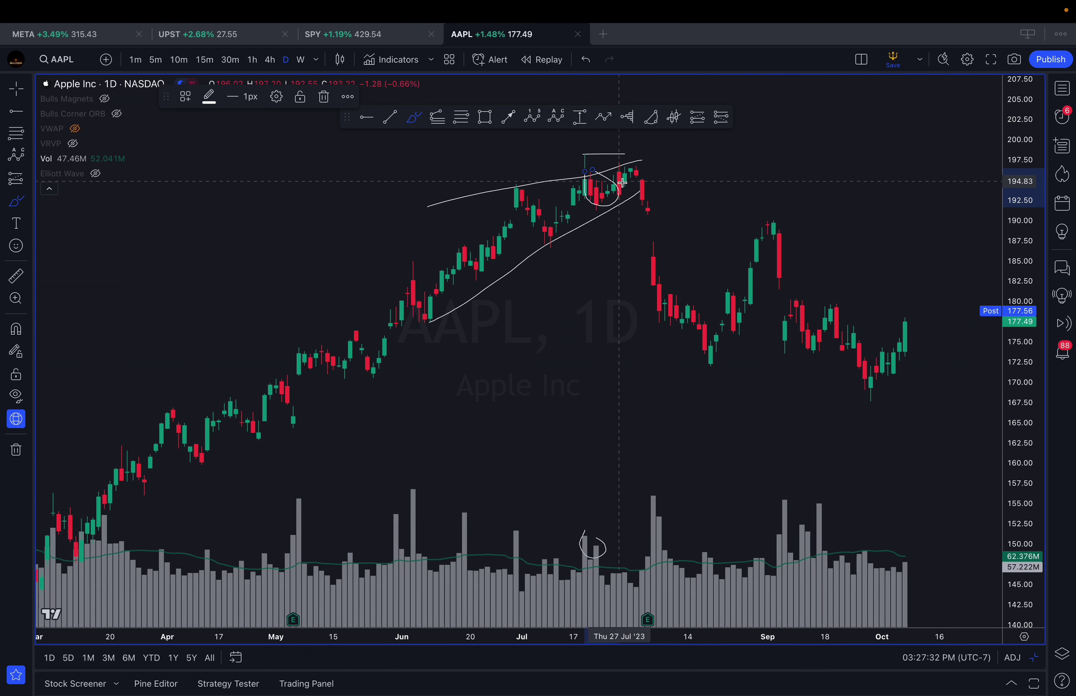
{"action": "left_click_drag", "start_coordinate": [1019, 454], "coordinate": [1017, 508]}
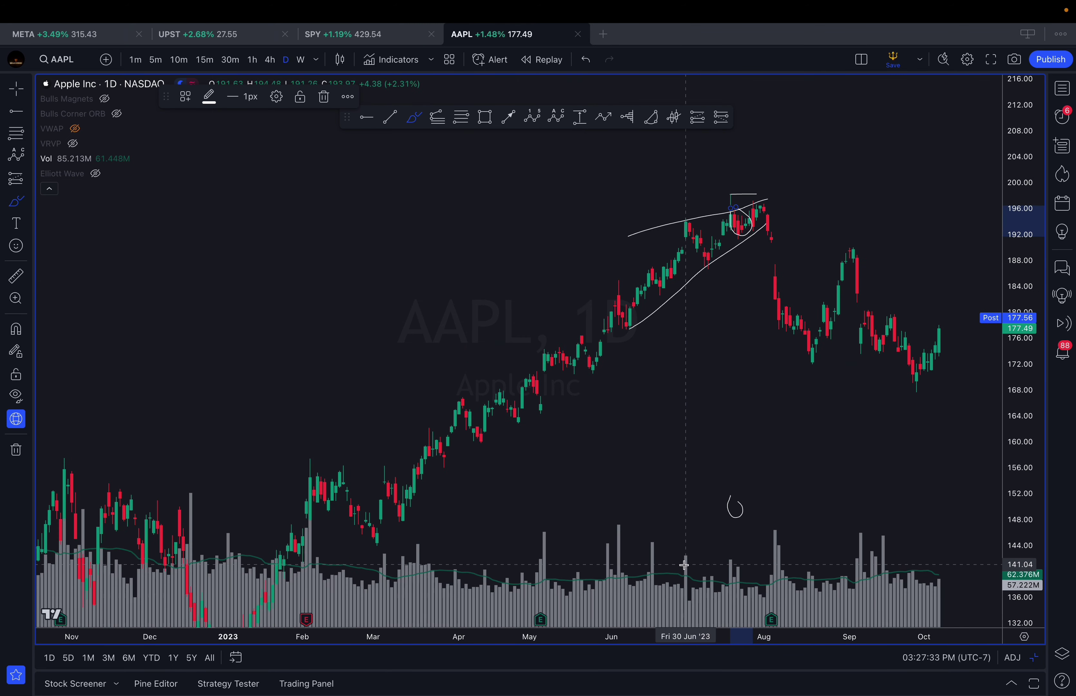
{"action": "left_click_drag", "start_coordinate": [613, 341], "coordinate": [693, 252]}
{"action": "scroll", "coordinate": [718, 540], "scroll_direction": "up", "scroll_amount": 3}
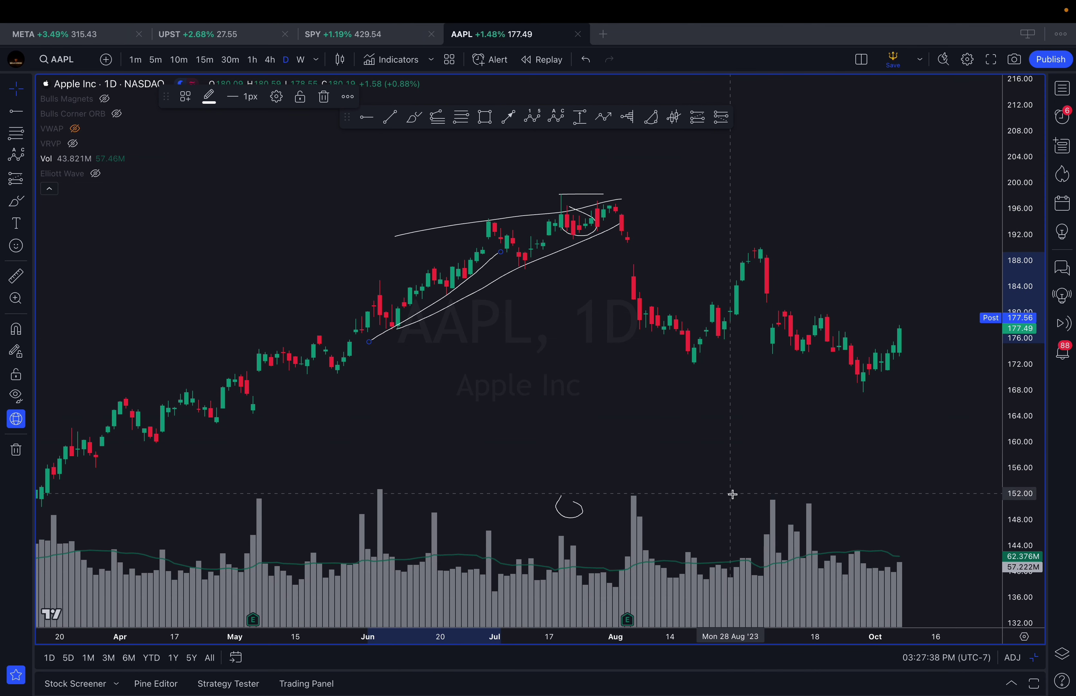
Remove all the brush drawings from the AAPL chart
{"action": "mouse_move", "coordinate": [717, 461]}
{"action": "left_mouse_down"}
{"action": "mouse_move", "coordinate": [698, 501]}
{"action": "mouse_move", "coordinate": [699, 479]}
{"action": "left_mouse_up"}
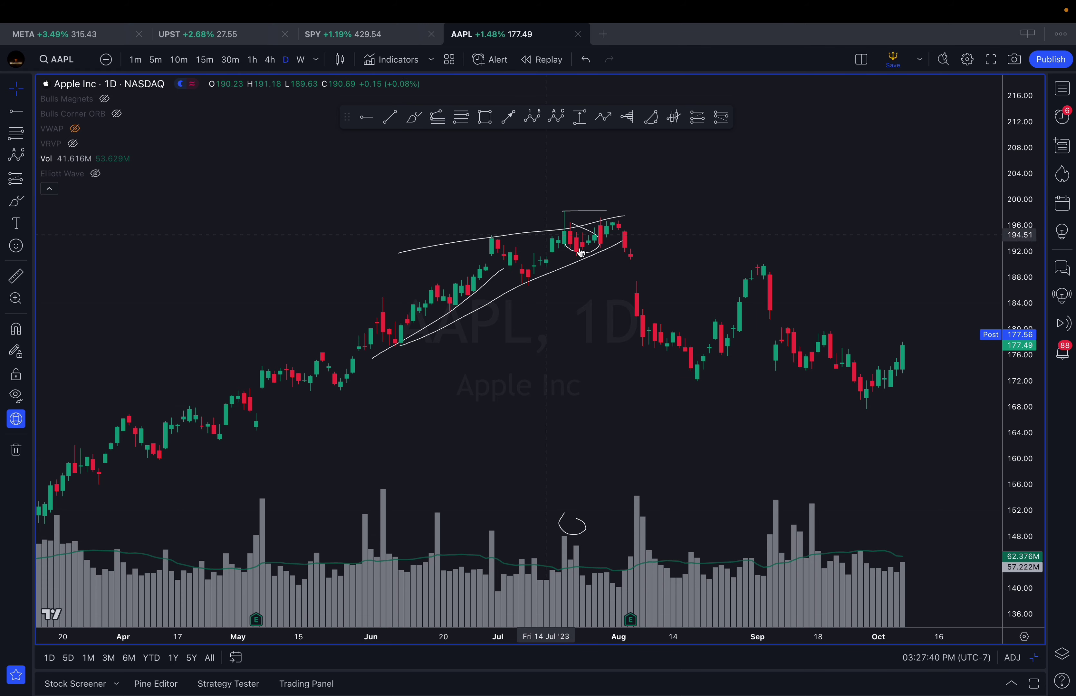
{"action": "left_click", "coordinate": [607, 235]}
{"action": "left_click_drag", "start_coordinate": [607, 235], "coordinate": [625, 228]}
{"action": "right_click", "coordinate": [640, 319]}
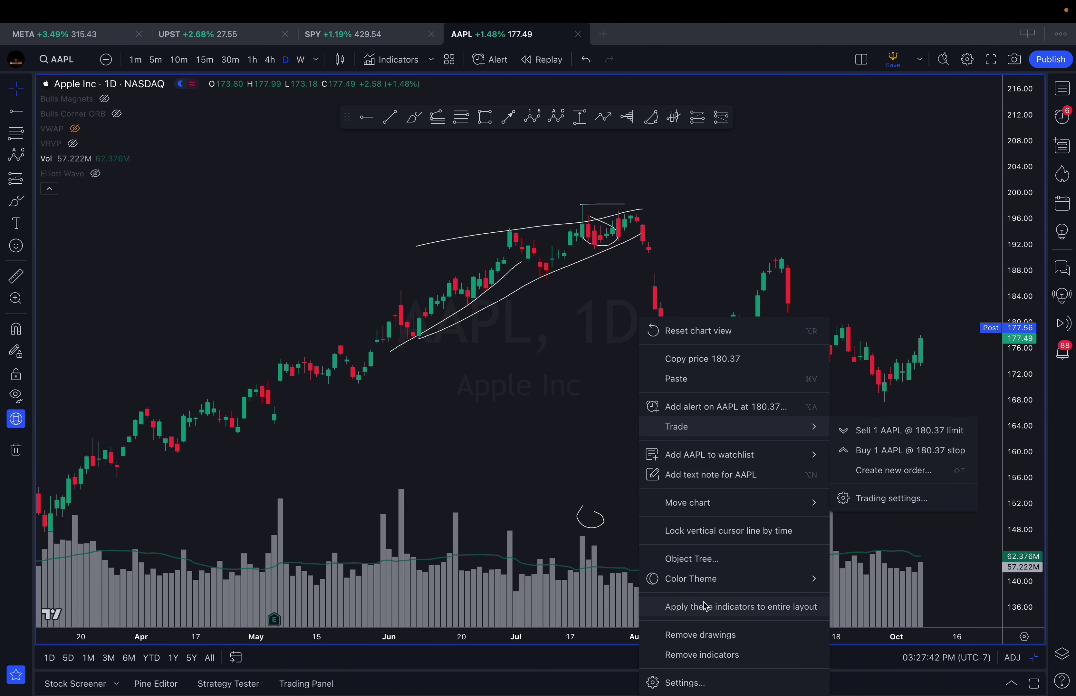
{"action": "left_click", "coordinate": [707, 633]}
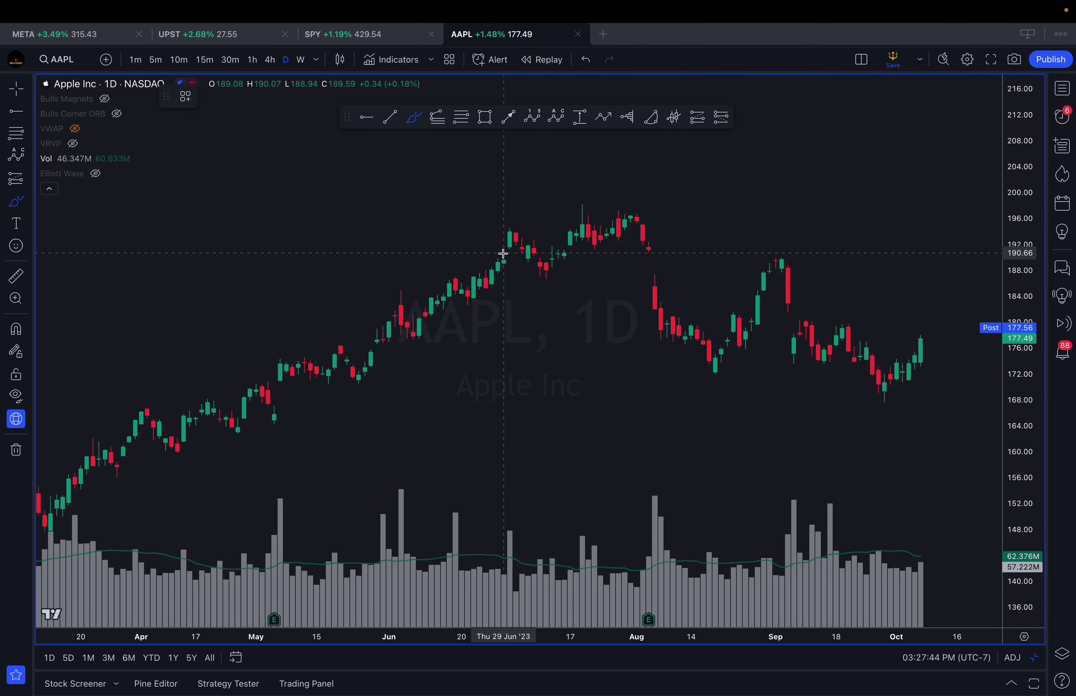
Circle AAPL's 30 June candle and its volume bar, and underline the early-June pullback low at about 177.5
{"action": "left_click_drag", "start_coordinate": [509, 231], "coordinate": [510, 231]}
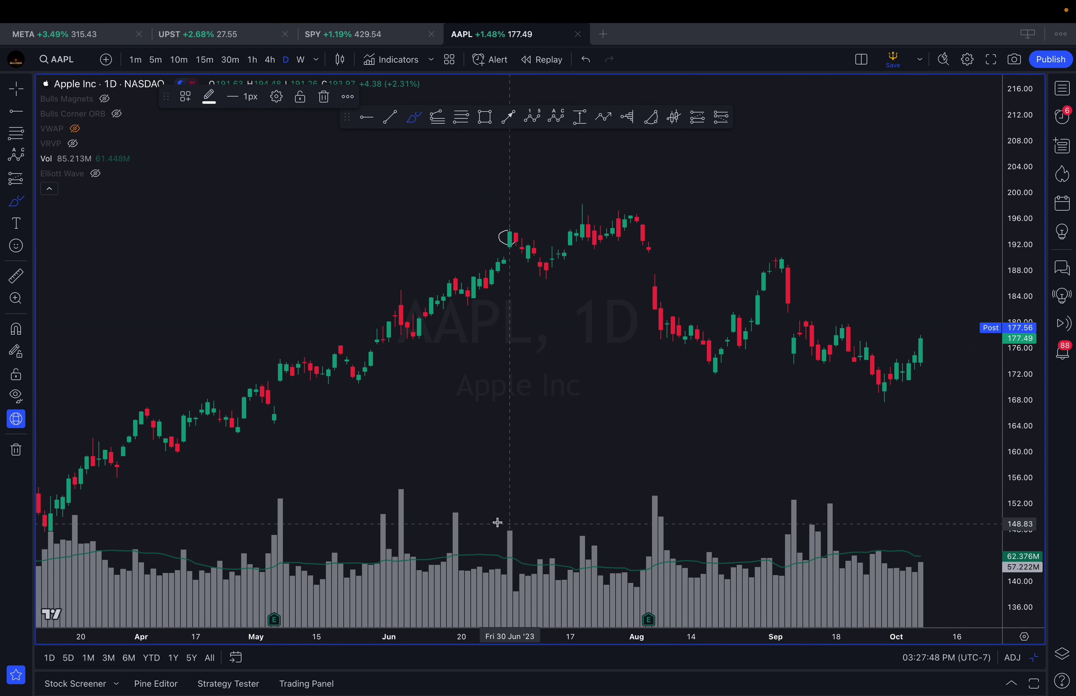
{"action": "left_click_drag", "start_coordinate": [504, 524], "coordinate": [515, 530]}
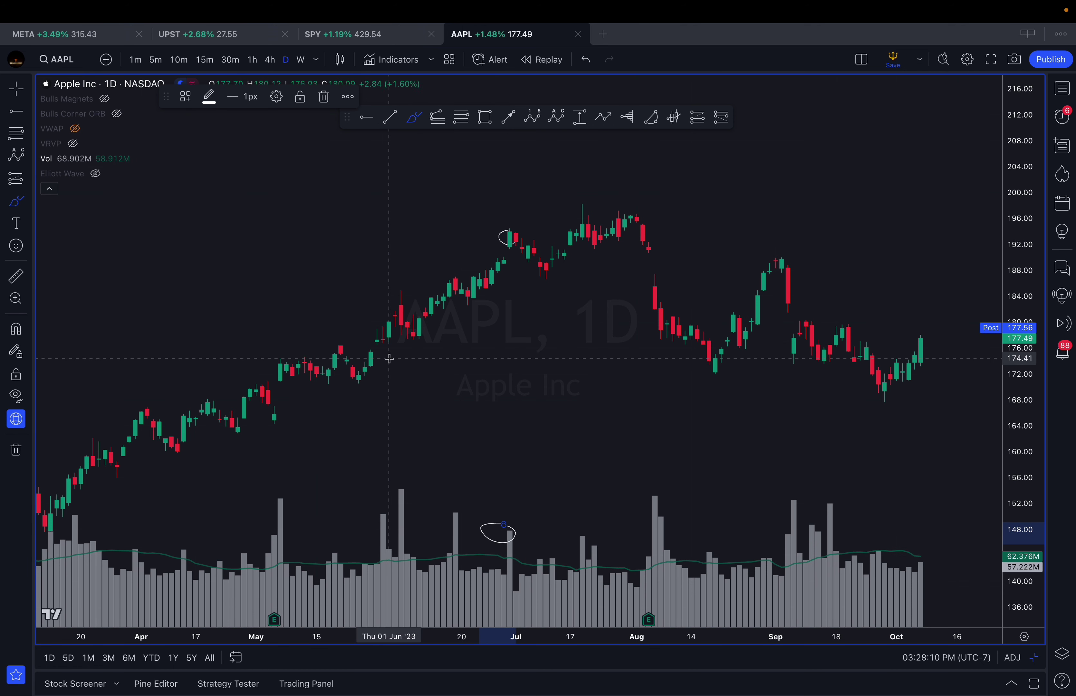
{"action": "left_click_drag", "start_coordinate": [407, 338], "coordinate": [425, 338]}
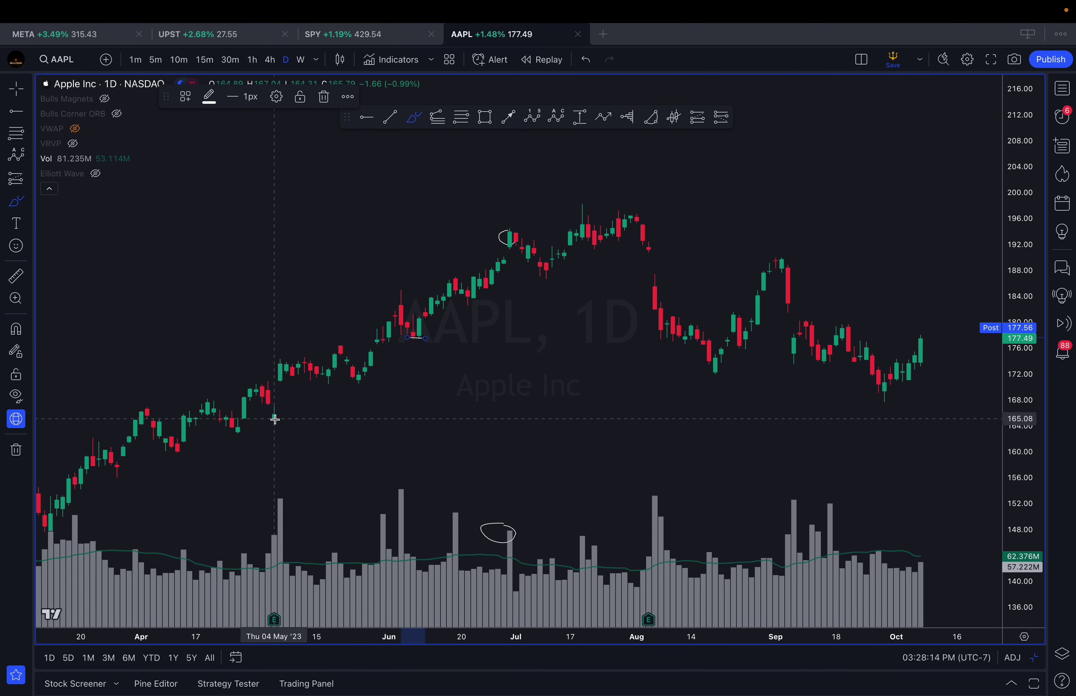
Brush AAPL's rise from the 4 May low at about 164, outline May's consolidation at about 169.5–173.5 and underline its lows
{"action": "left_click_drag", "start_coordinate": [275, 419], "coordinate": [280, 423]}
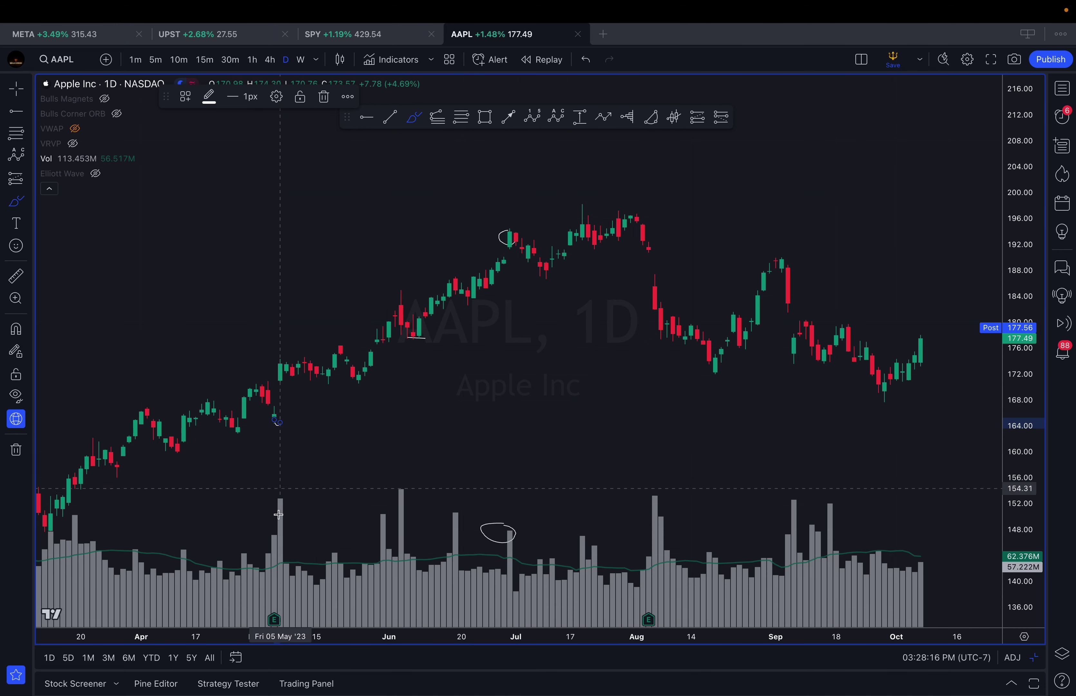
{"action": "mouse_move", "coordinate": [276, 422]}
{"action": "left_mouse_down"}
{"action": "mouse_move", "coordinate": [284, 365]}
{"action": "mouse_move", "coordinate": [377, 390]}
{"action": "mouse_move", "coordinate": [275, 389]}
{"action": "left_mouse_up"}
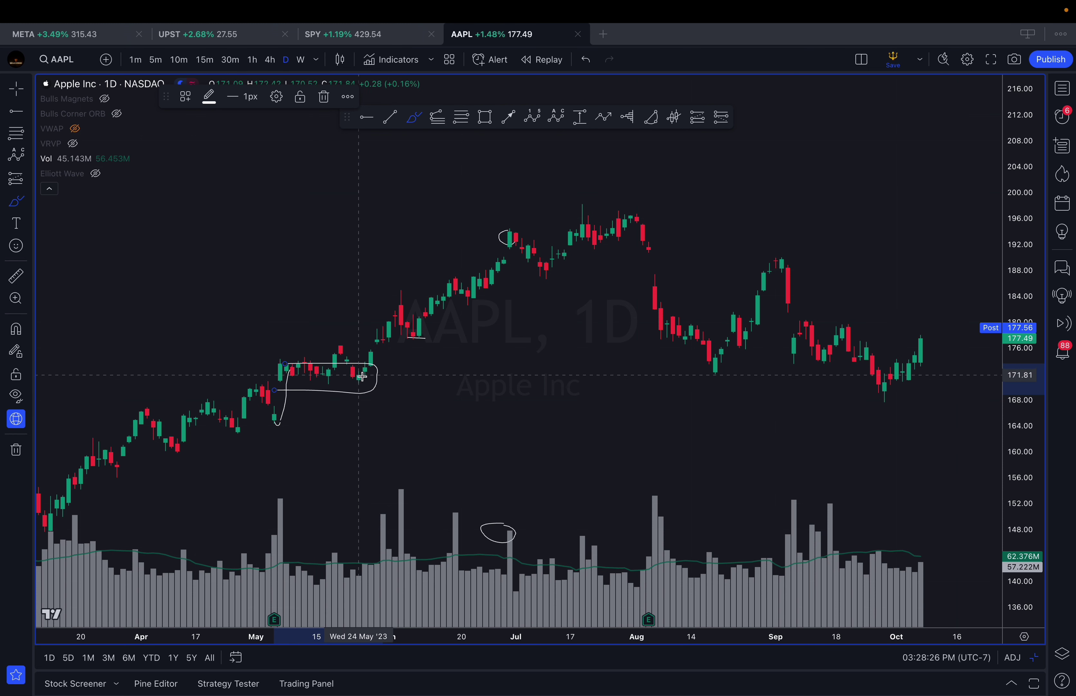
{"action": "left_click_drag", "start_coordinate": [309, 383], "coordinate": [366, 383]}
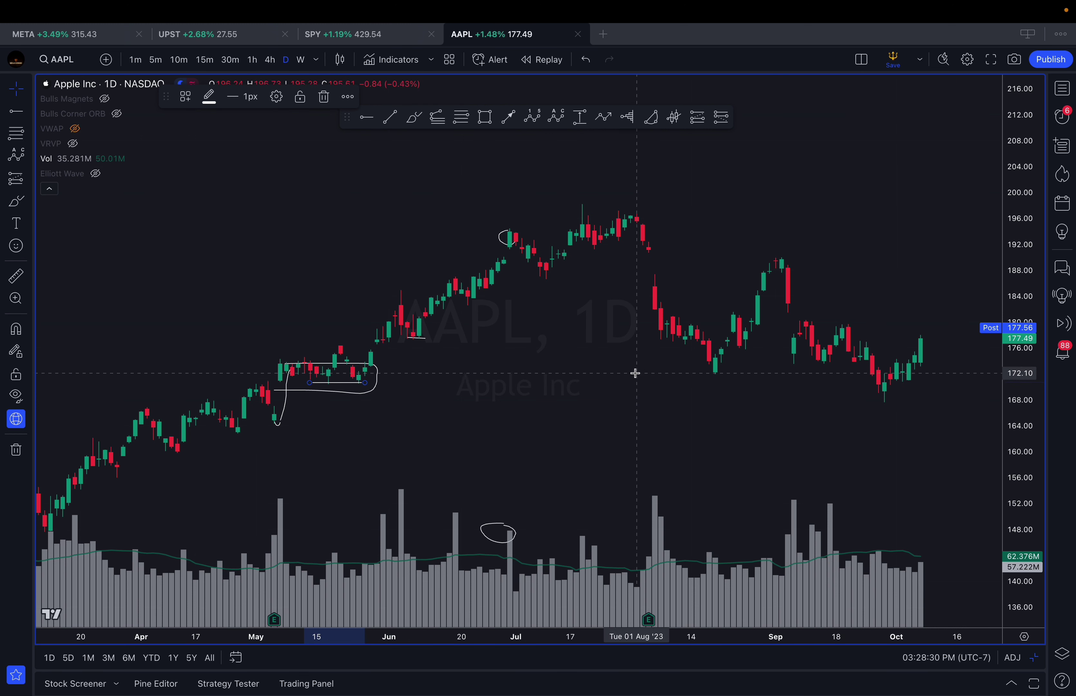
Brush a short horizontal line under AAPL's 30 June candle at about 191.5
{"action": "left_click", "coordinate": [414, 117]}
{"action": "left_click_drag", "start_coordinate": [492, 248], "coordinate": [522, 248]}
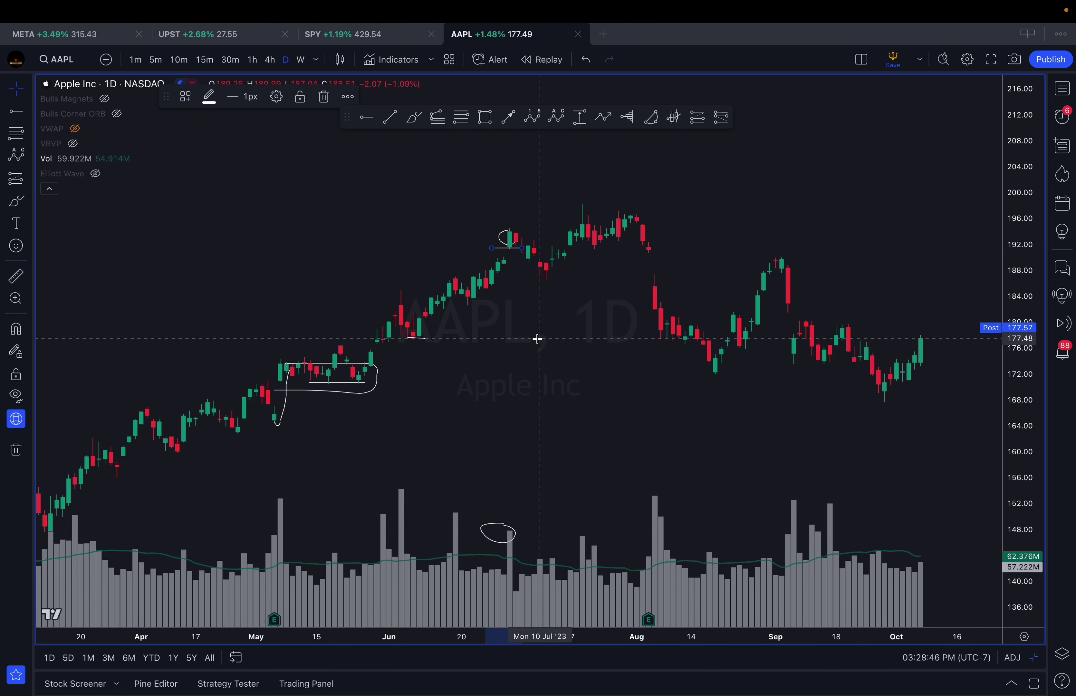
Delete all the brush strokes and circles from the AAPL chart
{"action": "left_click_drag", "start_coordinate": [537, 339], "coordinate": [534, 344]}
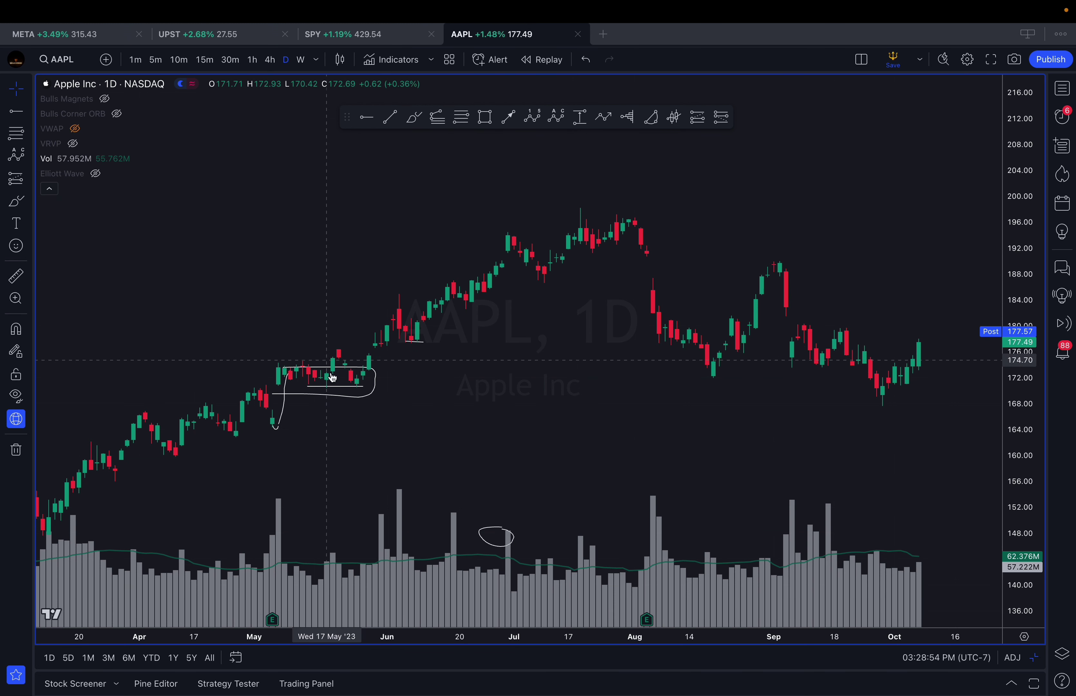
{"action": "left_click", "coordinate": [278, 398]}
{"action": "left_click", "coordinate": [283, 412]}
{"action": "key", "text": "Delete"}
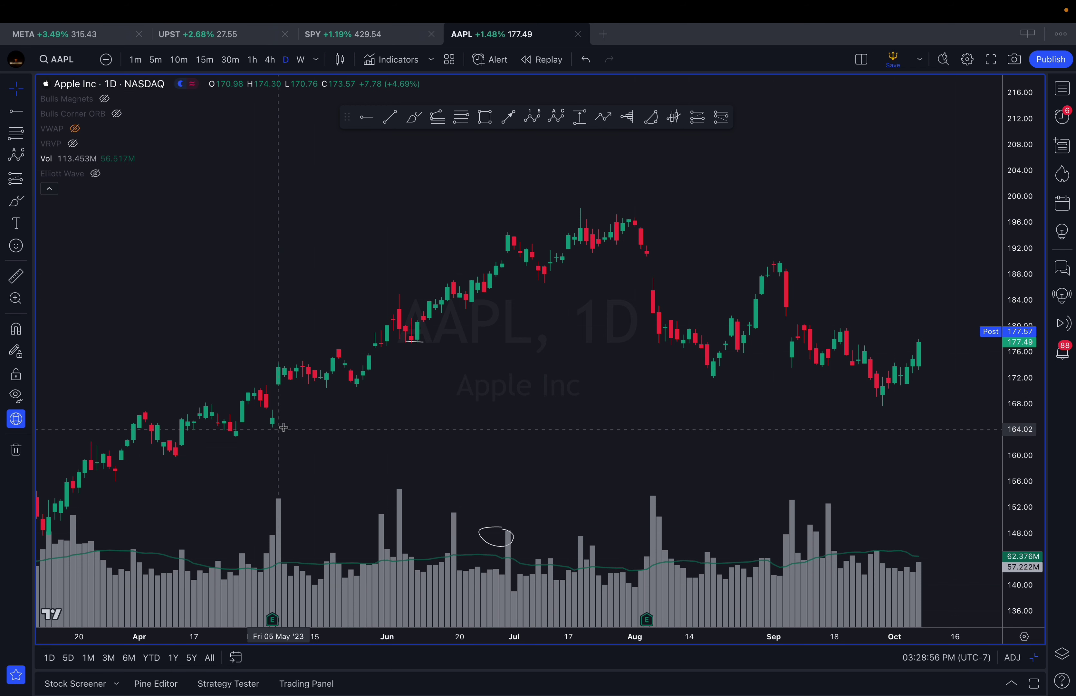
{"action": "left_click", "coordinate": [422, 342]}
{"action": "left_click", "coordinate": [423, 342]}
{"action": "key", "text": "Delete"}
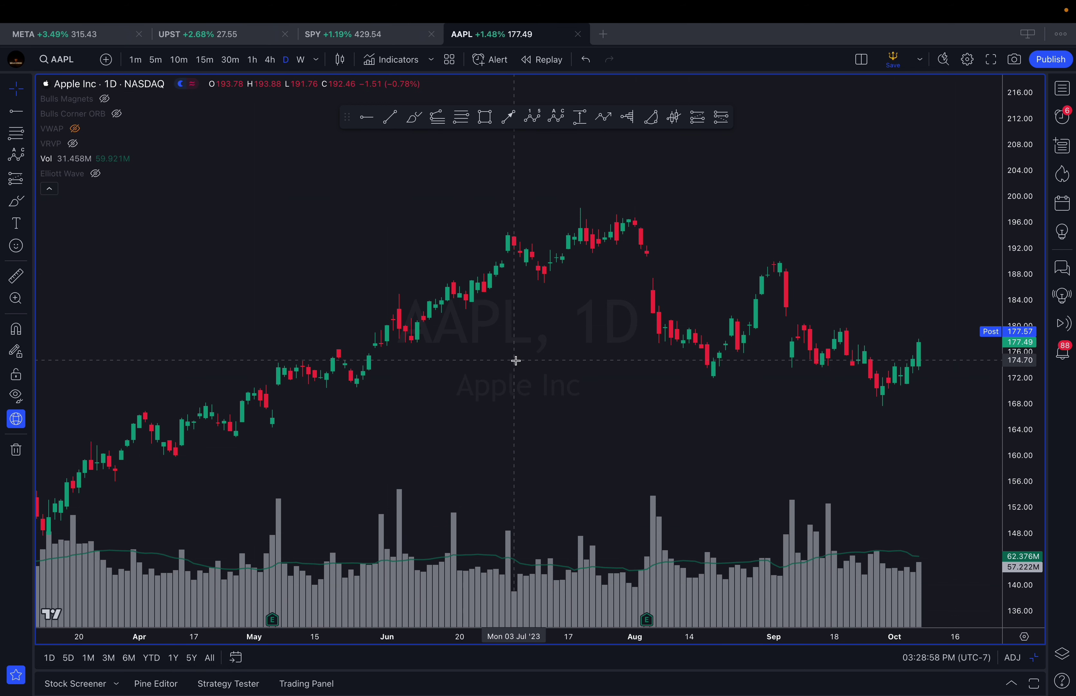
Circle AAPL's early-September peak and mark the 6 September volume bar, and brush the drop to a horizontal line at about 173.5
{"action": "scroll", "coordinate": [531, 380], "scroll_direction": "right", "scroll_amount": 5}
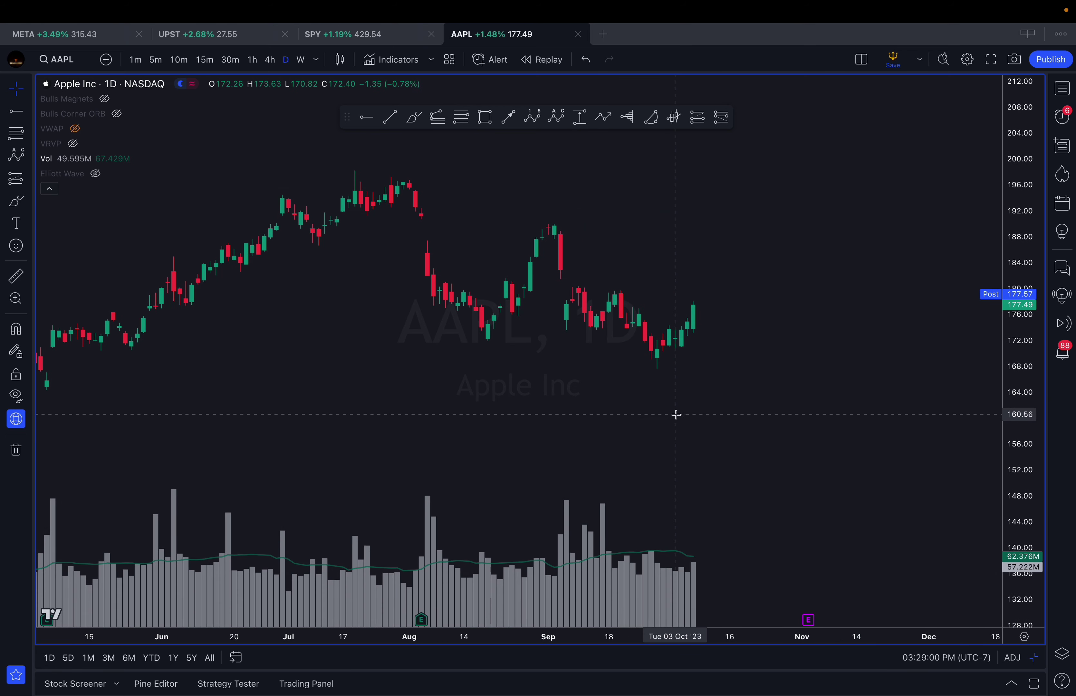
{"action": "left_click", "coordinate": [414, 116]}
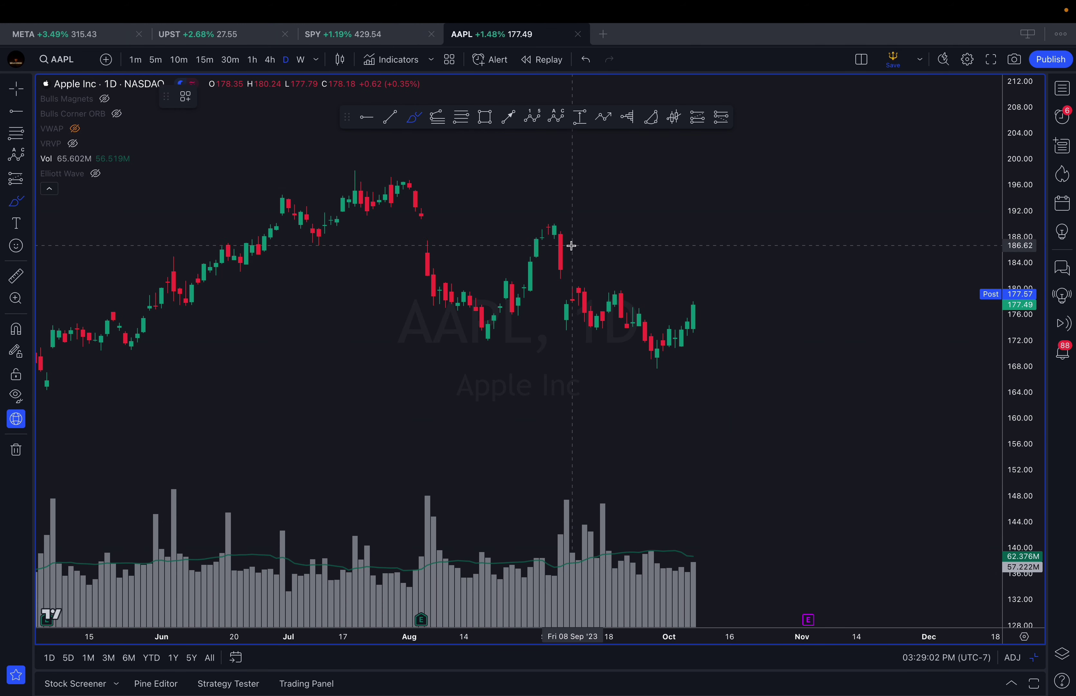
{"action": "left_click", "coordinate": [546, 224]}
{"action": "left_click", "coordinate": [561, 224]}
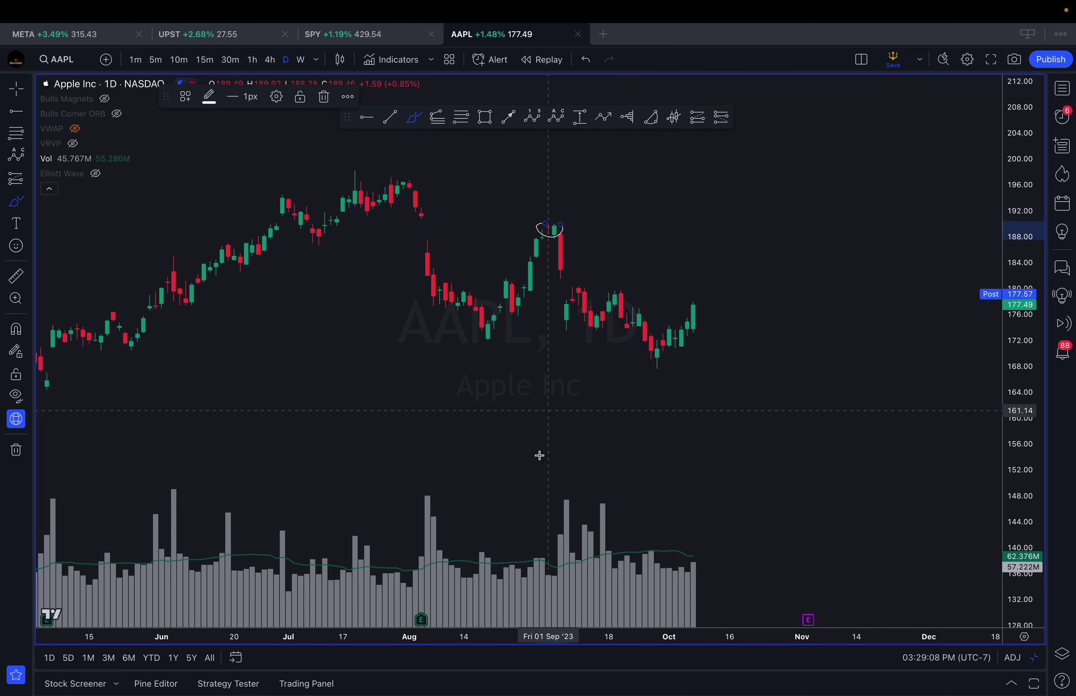
{"action": "left_click", "coordinate": [561, 540]}
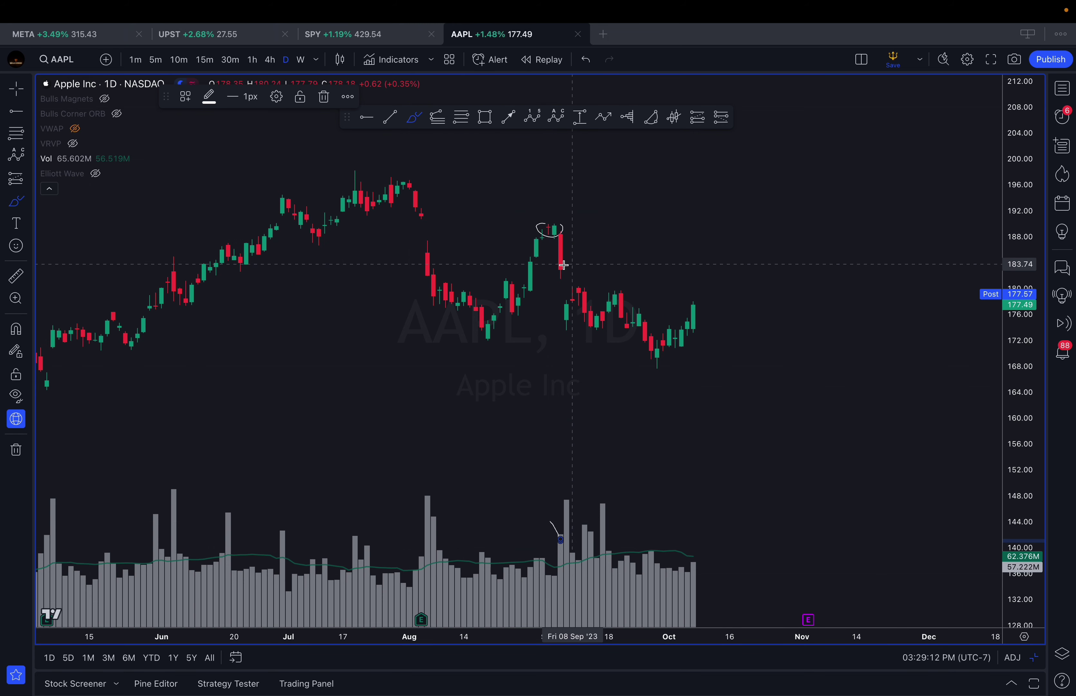
{"action": "left_click", "coordinate": [559, 230]}
{"action": "left_click_drag", "start_coordinate": [552, 330], "coordinate": [718, 330]}
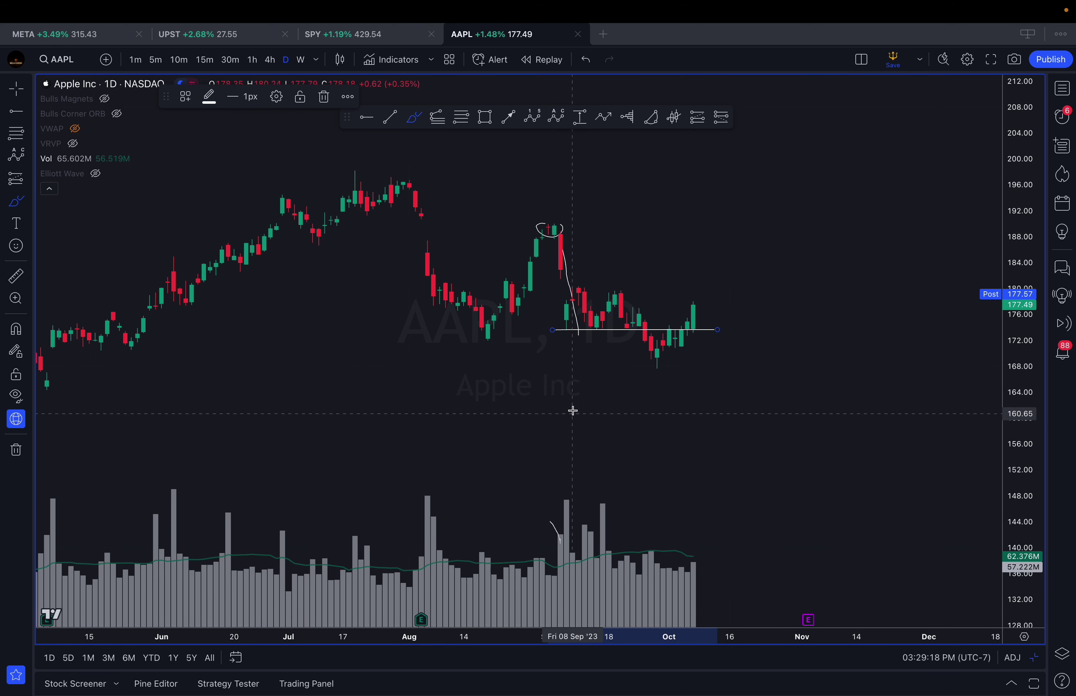
Remove the September brush drawings from the AAPL chart
{"action": "key", "text": "Escape"}
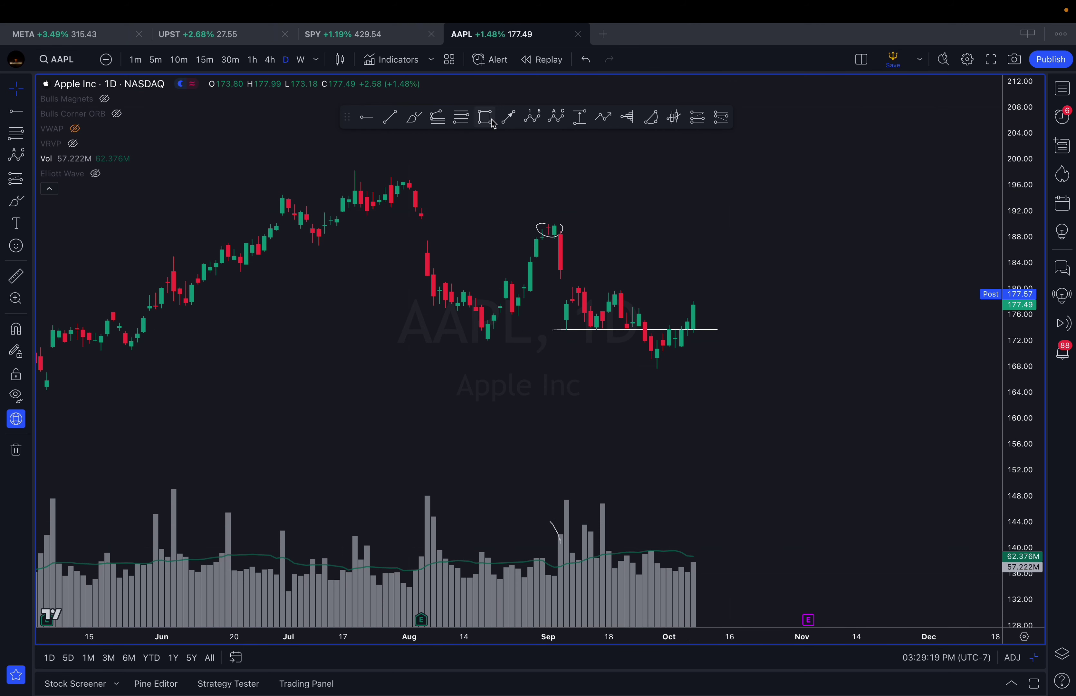
{"action": "right_click", "coordinate": [643, 213]}
{"action": "left_click", "coordinate": [702, 529]}
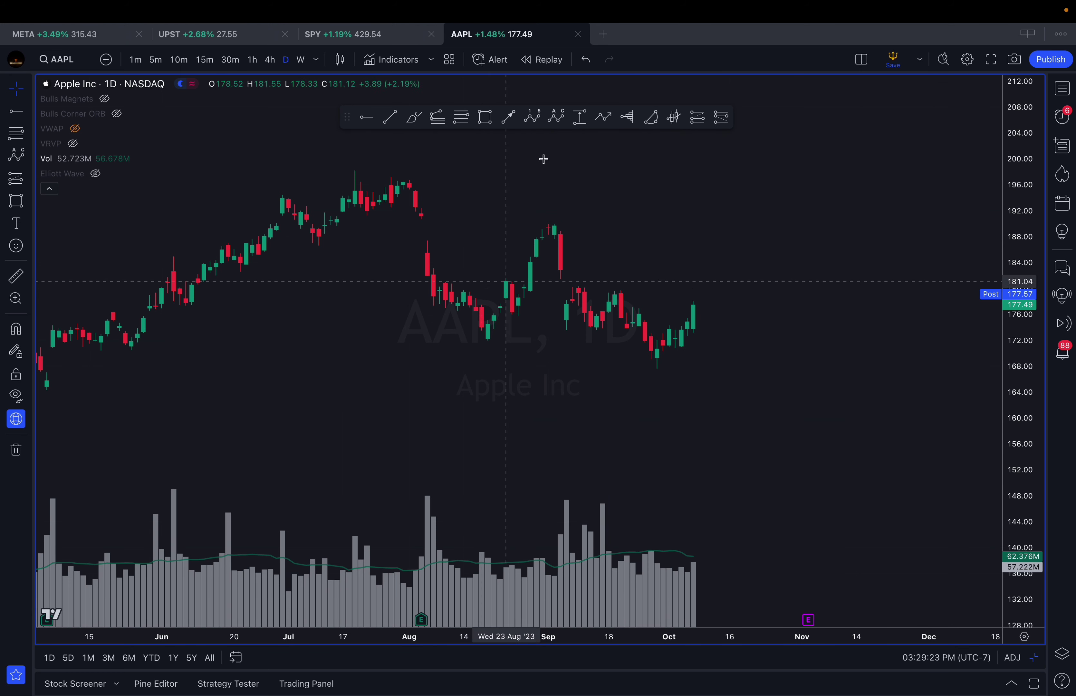
Draw a rectangle from 17 August to 11 September at about 172.4–174.8 and apply the Demand template to it
{"action": "left_click", "coordinate": [484, 117]}
{"action": "left_click", "coordinate": [482, 322]}
{"action": "left_click", "coordinate": [530, 338]}
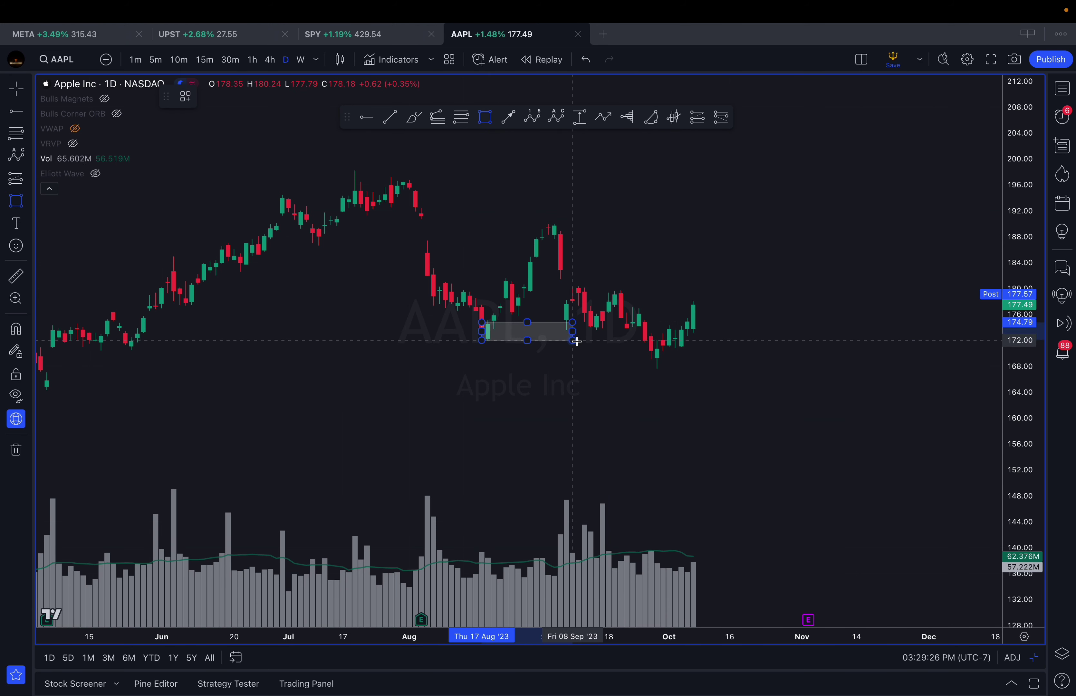
{"action": "left_click", "coordinate": [578, 339]}
{"action": "left_click", "coordinate": [185, 97]}
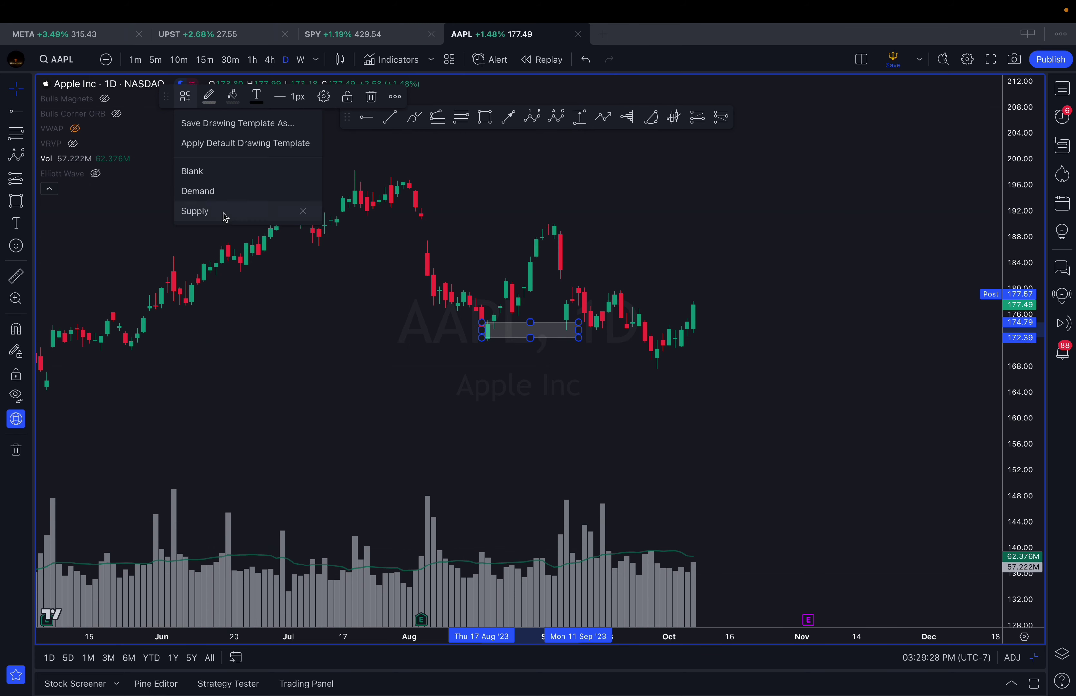
{"action": "left_click", "coordinate": [226, 197]}
Measure the price move from the mid-September low at about 173.5 up to about 180, and delete the measurement
{"action": "scroll", "coordinate": [435, 281], "scroll_direction": "right", "scroll_amount": 3}
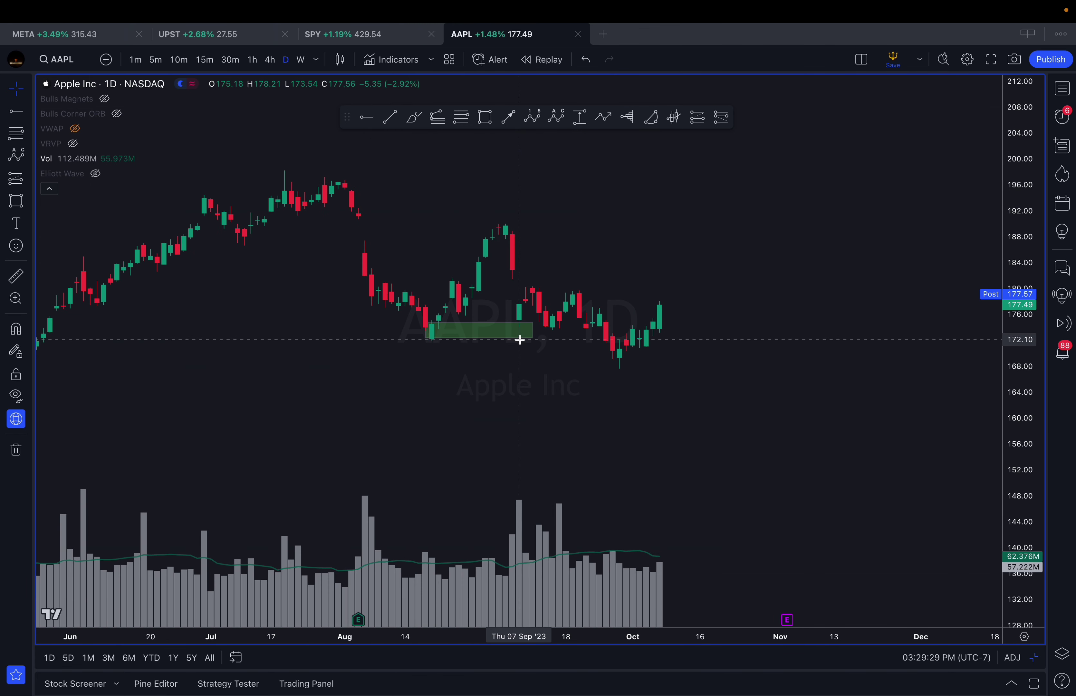
{"action": "left_click", "coordinate": [413, 118]}
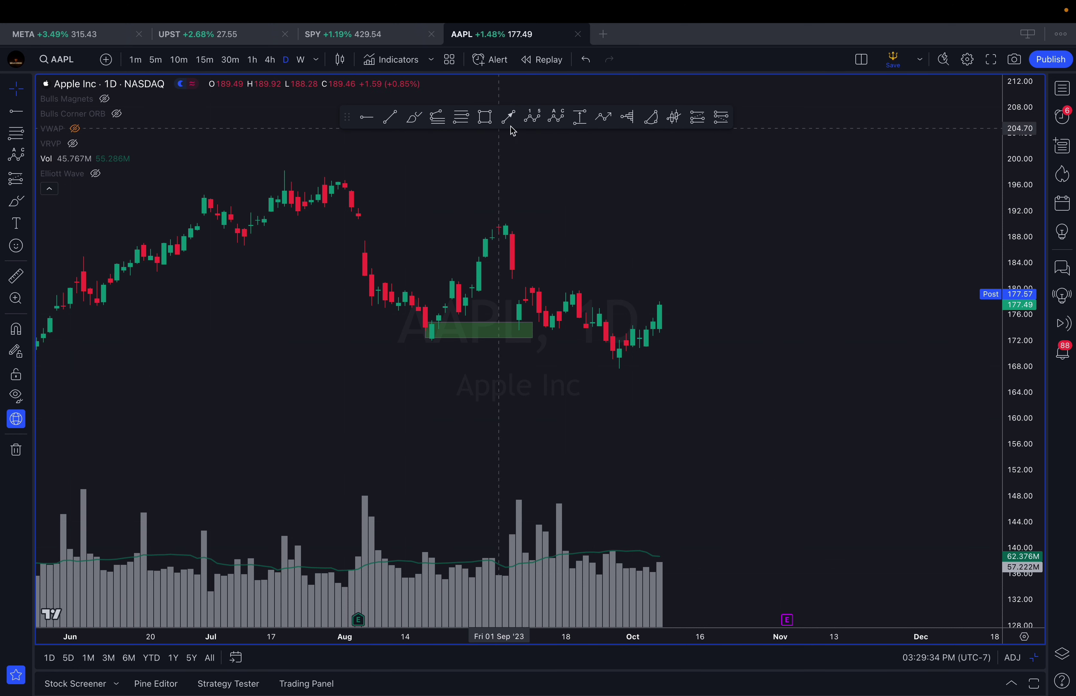
{"action": "left_click", "coordinate": [579, 117]}
{"action": "left_click", "coordinate": [545, 331]}
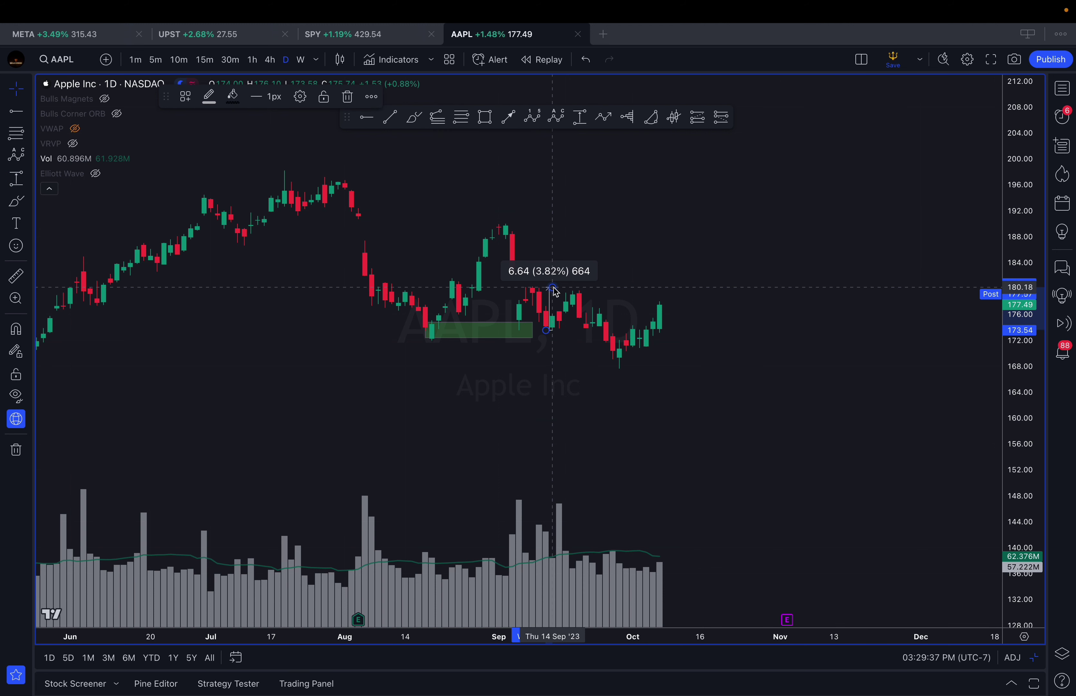
{"action": "key", "text": "Delete"}
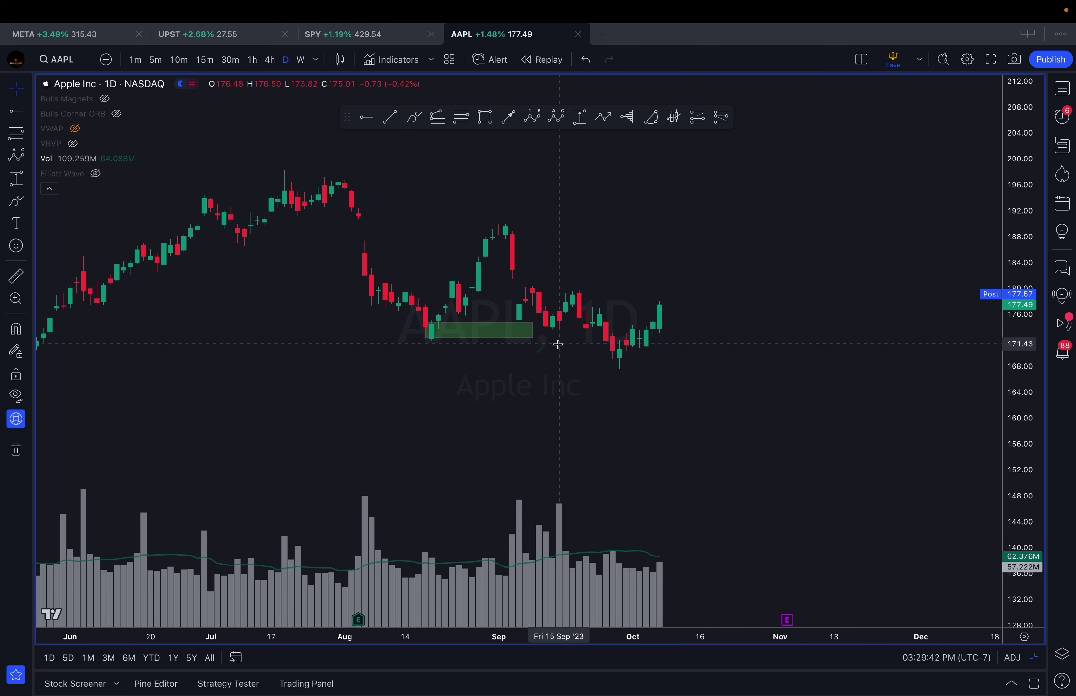
Underline AAPL's 7–15 September lows at about 173.5 and brush the bounce rising to about 179
{"action": "left_click", "coordinate": [414, 119]}
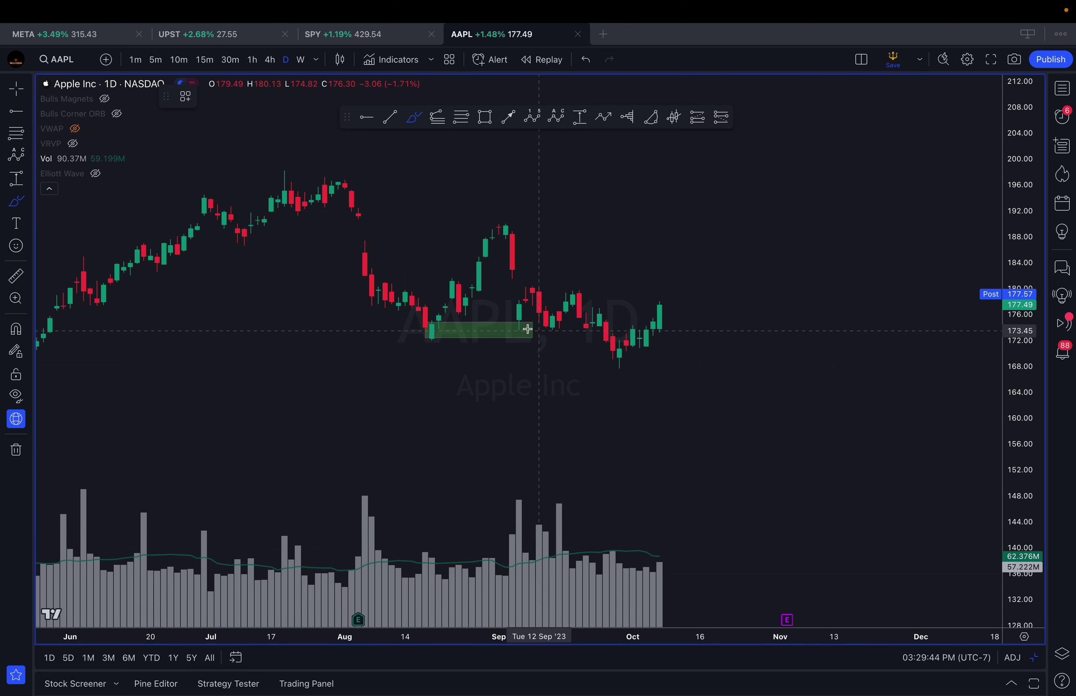
{"action": "left_click", "coordinate": [514, 331]}
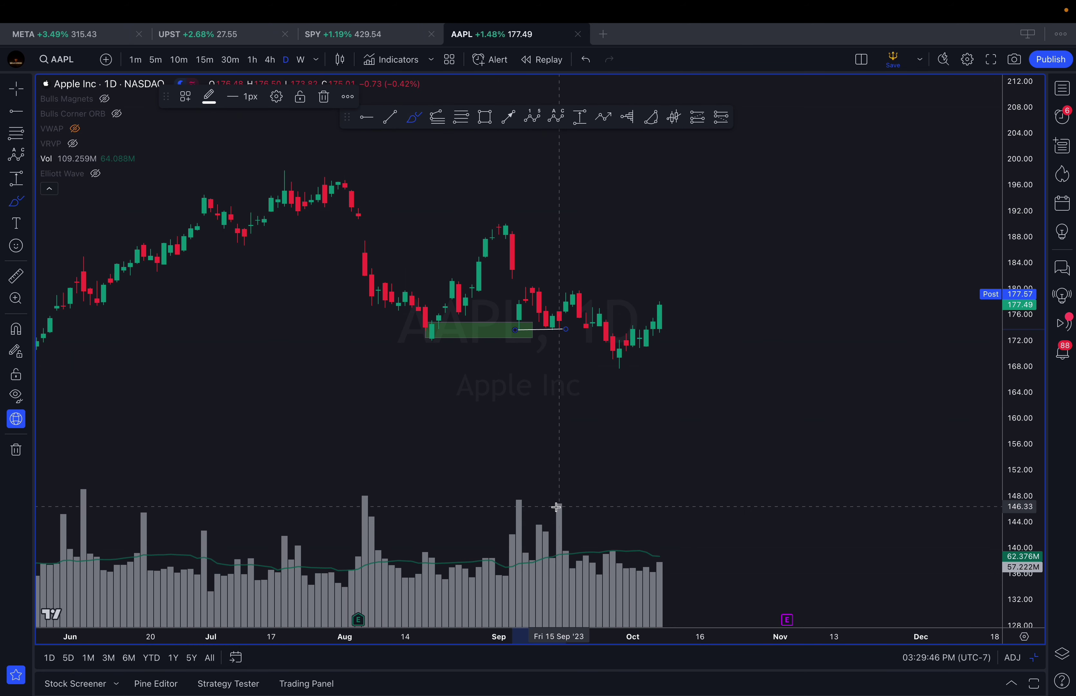
{"action": "left_click_drag", "start_coordinate": [554, 328], "coordinate": [584, 296]}
{"action": "left_click", "coordinate": [584, 296]}
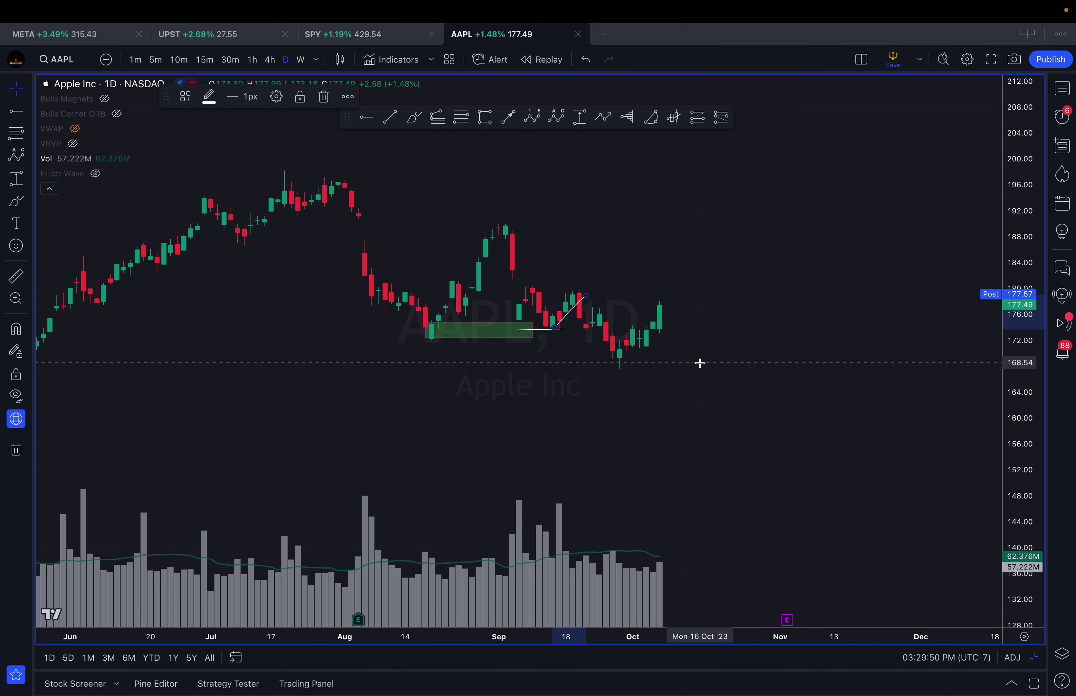
Delete the September underline and bounce stroke, keeping the green demand zone
{"action": "scroll", "coordinate": [716, 358], "scroll_direction": "left", "scroll_amount": 5}
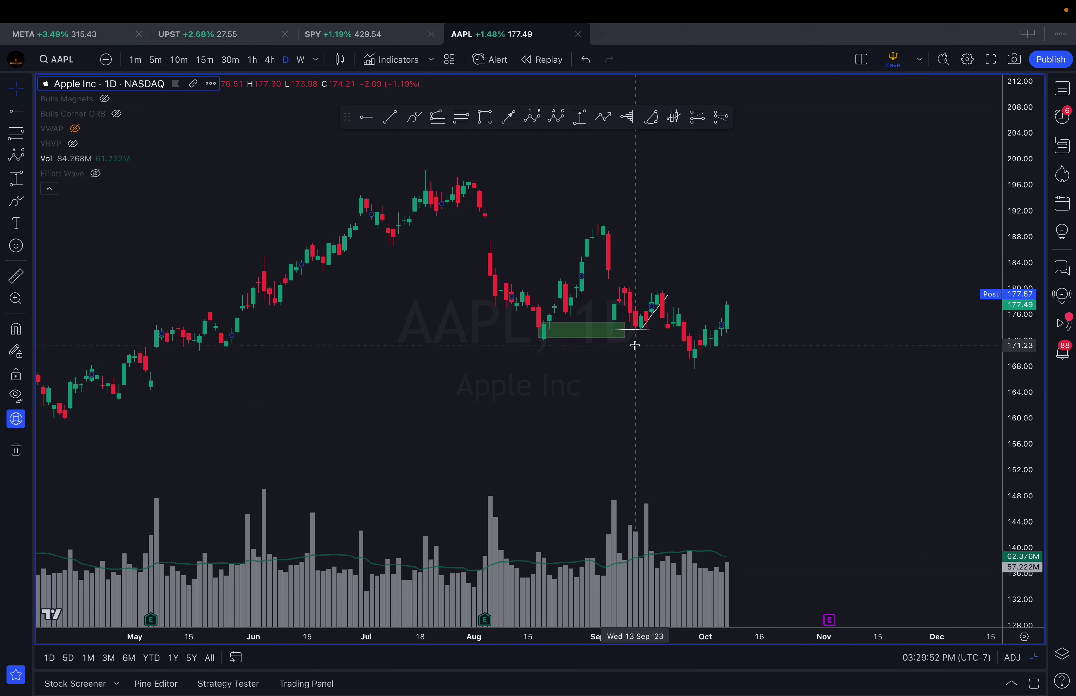
{"action": "key", "text": "BackSpace"}
{"action": "scroll", "coordinate": [633, 344], "scroll_direction": "right", "scroll_amount": 3}
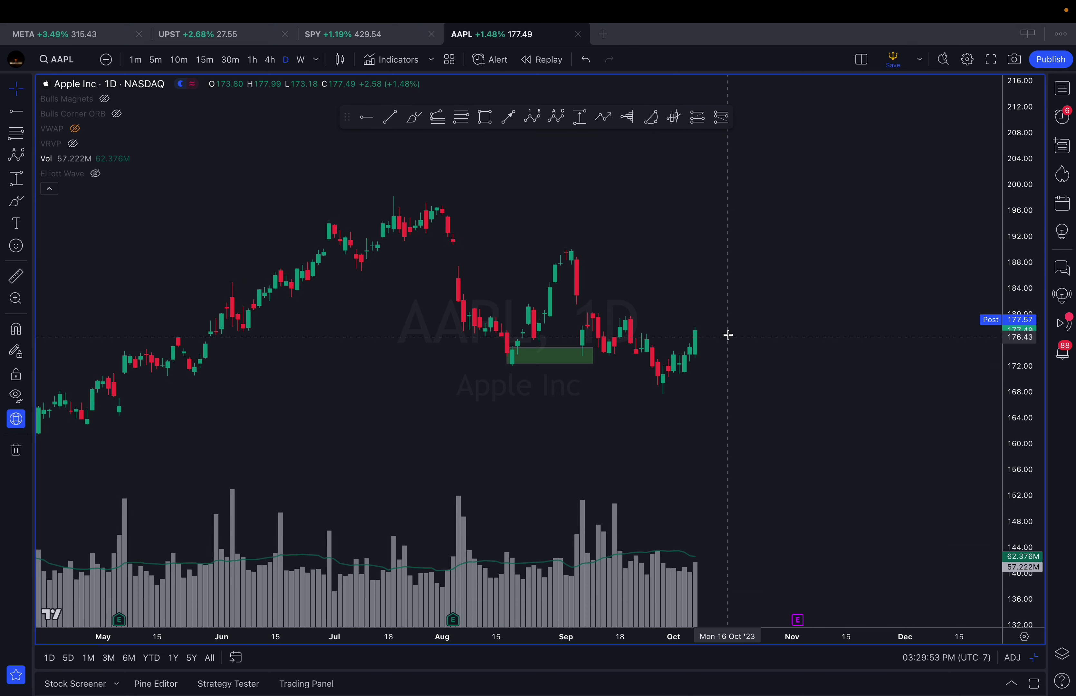
Below the candles, brush a horizontal level at about 127 with a breakout loop peaking near 132, and an arrow to the latest volume bar
{"action": "left_click_drag", "start_coordinate": [523, 267], "coordinate": [520, 171]}
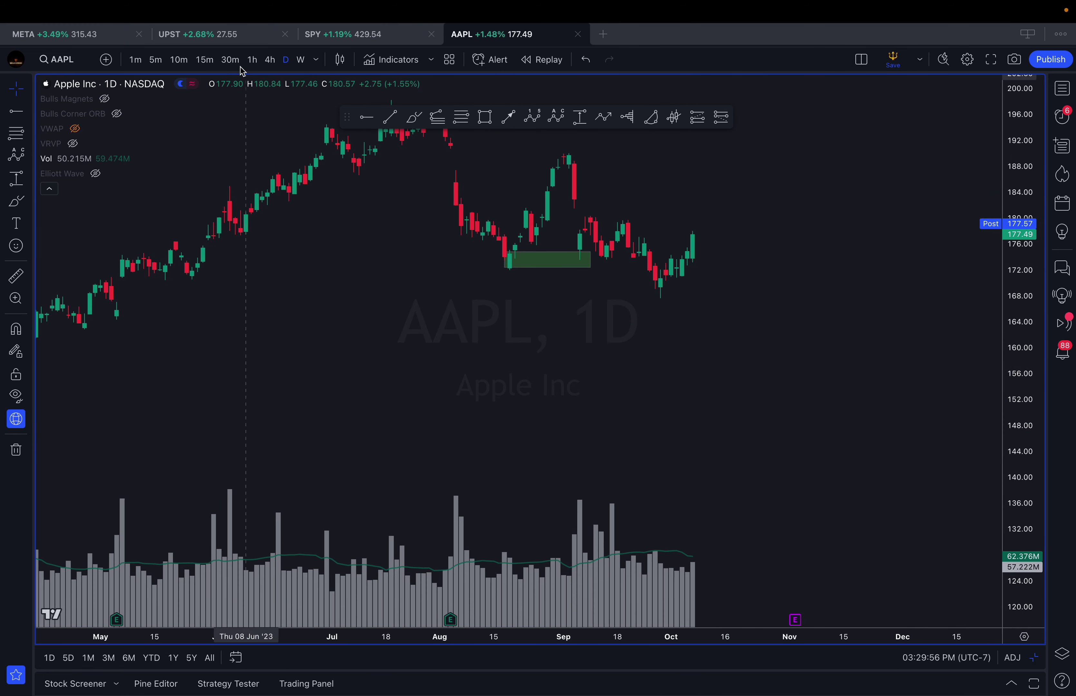
{"action": "mouse_move", "coordinate": [379, 358]}
{"action": "left_mouse_down"}
{"action": "mouse_move", "coordinate": [361, 173]}
{"action": "mouse_move", "coordinate": [396, 134]}
{"action": "left_mouse_up"}
{"action": "left_click", "coordinate": [391, 118]}
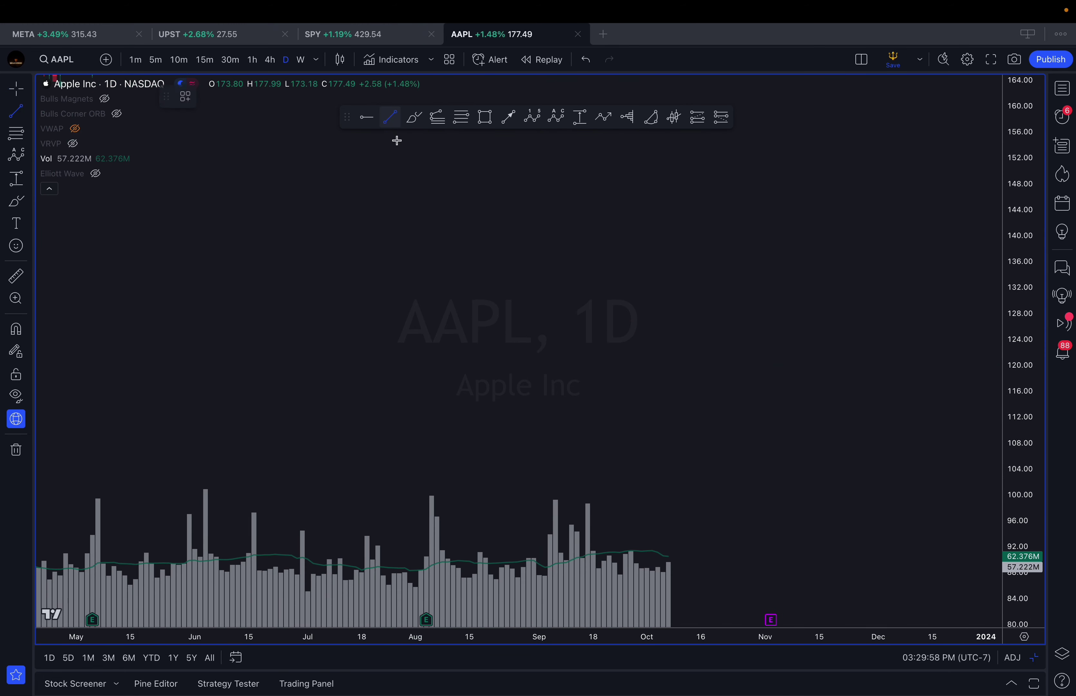
{"action": "left_click", "coordinate": [414, 118]}
{"action": "left_click_drag", "start_coordinate": [455, 320], "coordinate": [749, 320]}
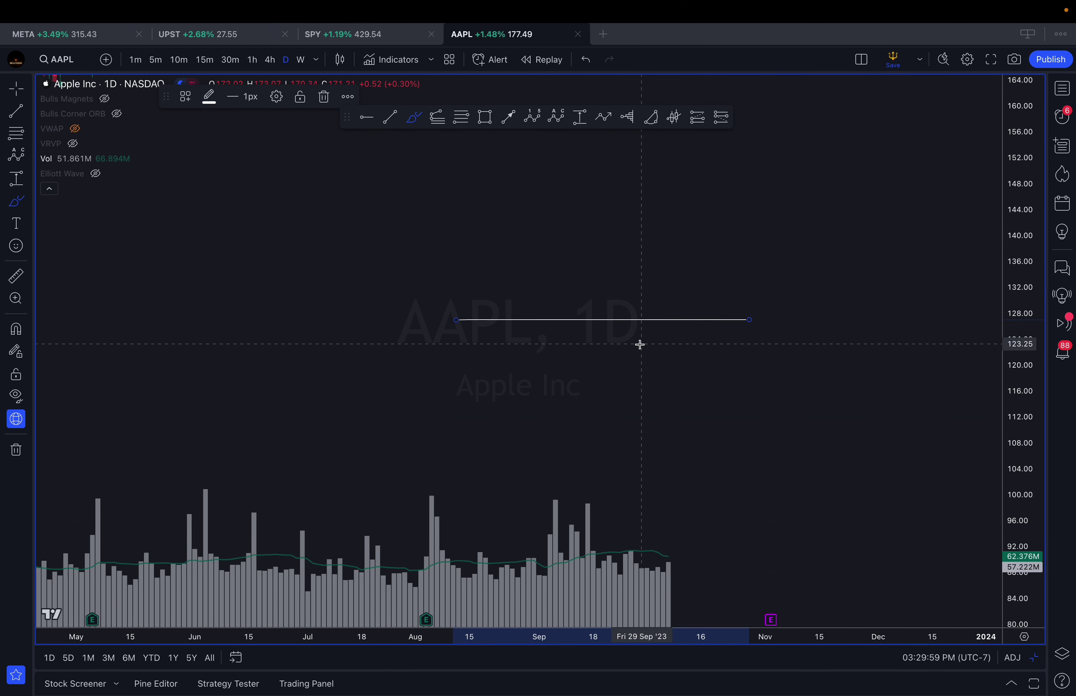
{"action": "mouse_move", "coordinate": [641, 343]}
{"action": "left_mouse_down"}
{"action": "mouse_move", "coordinate": [642, 288]}
{"action": "mouse_move", "coordinate": [674, 318]}
{"action": "left_mouse_up"}
{"action": "left_click", "coordinate": [673, 319]}
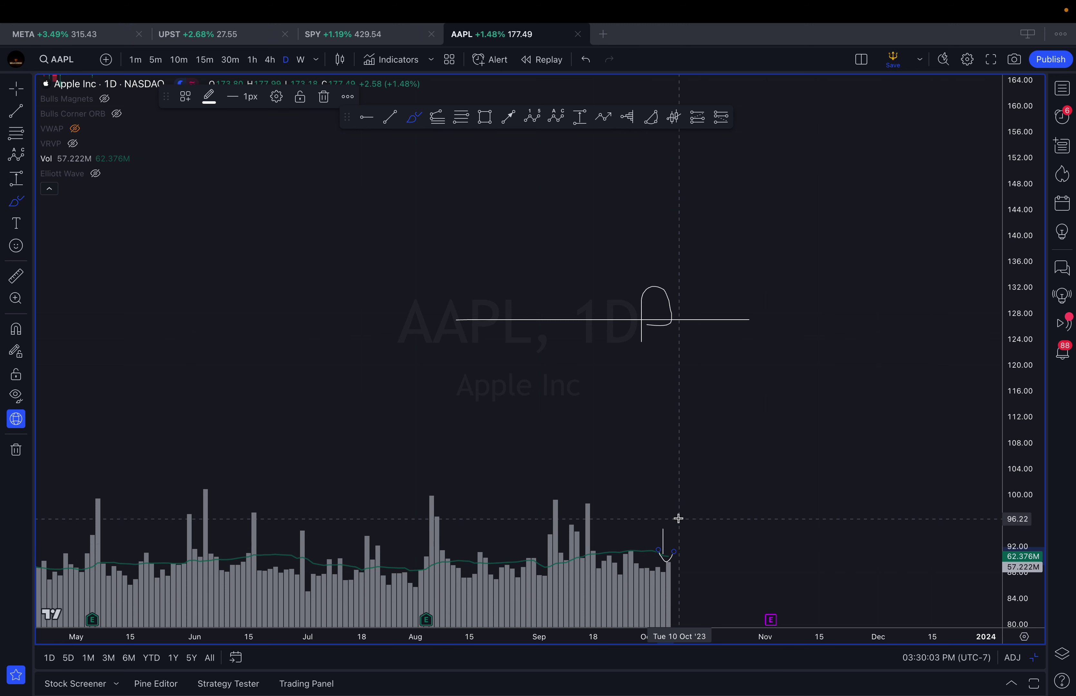
{"action": "key", "text": "Escape"}
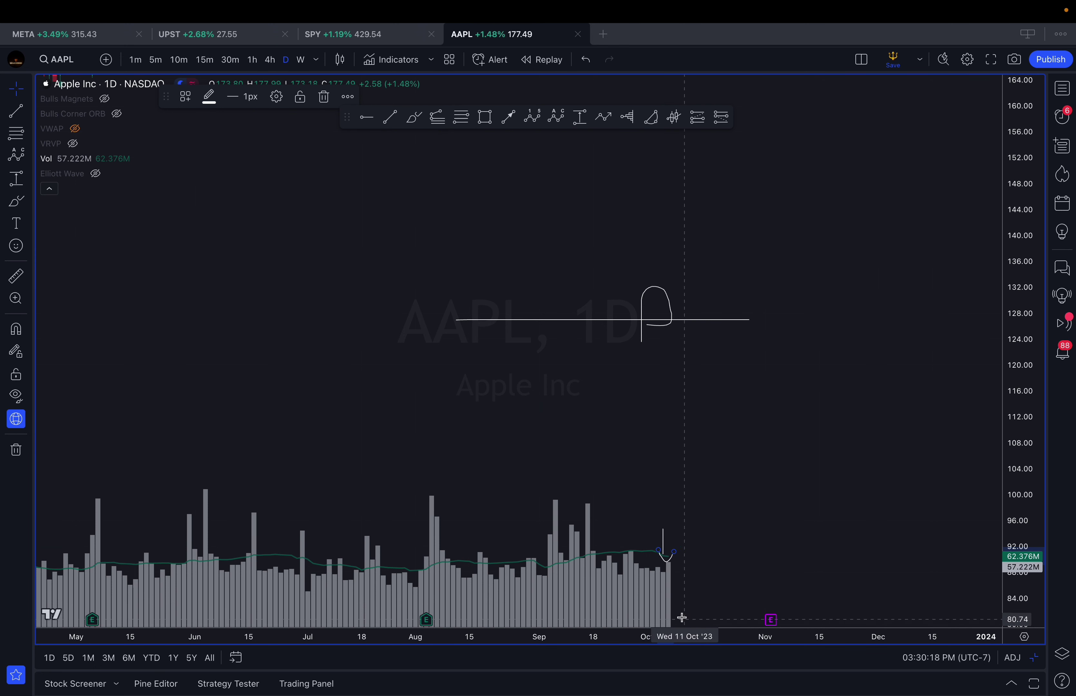
{"action": "right_click", "coordinate": [678, 523]}
{"action": "left_click", "coordinate": [611, 444]}
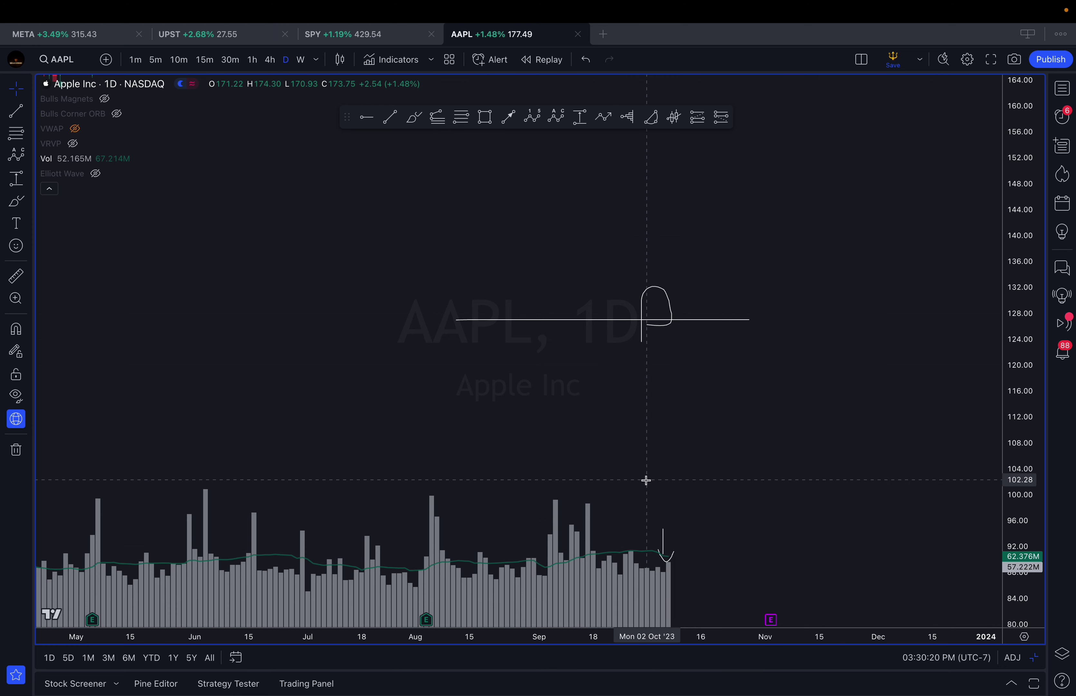
Extend the sketched breakout with a pullback and a rise to about 141, and underline the rise with a second stroke
{"action": "left_click_drag", "start_coordinate": [647, 467], "coordinate": [649, 428]}
{"action": "left_click", "coordinate": [414, 117]}
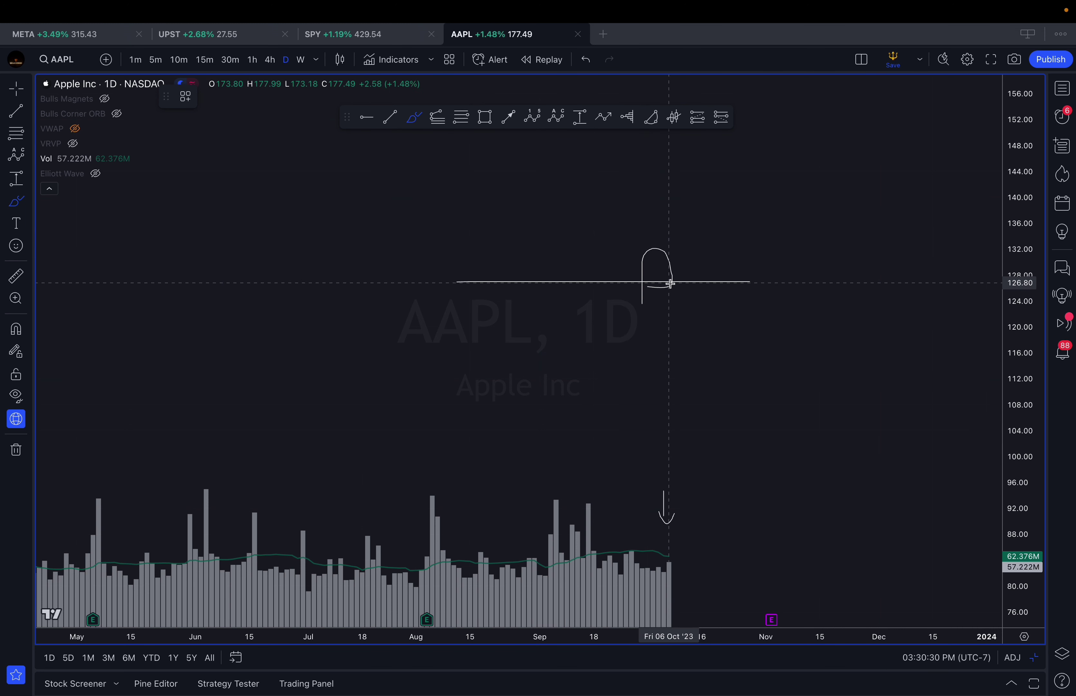
{"action": "left_click_drag", "start_coordinate": [666, 264], "coordinate": [700, 273]}
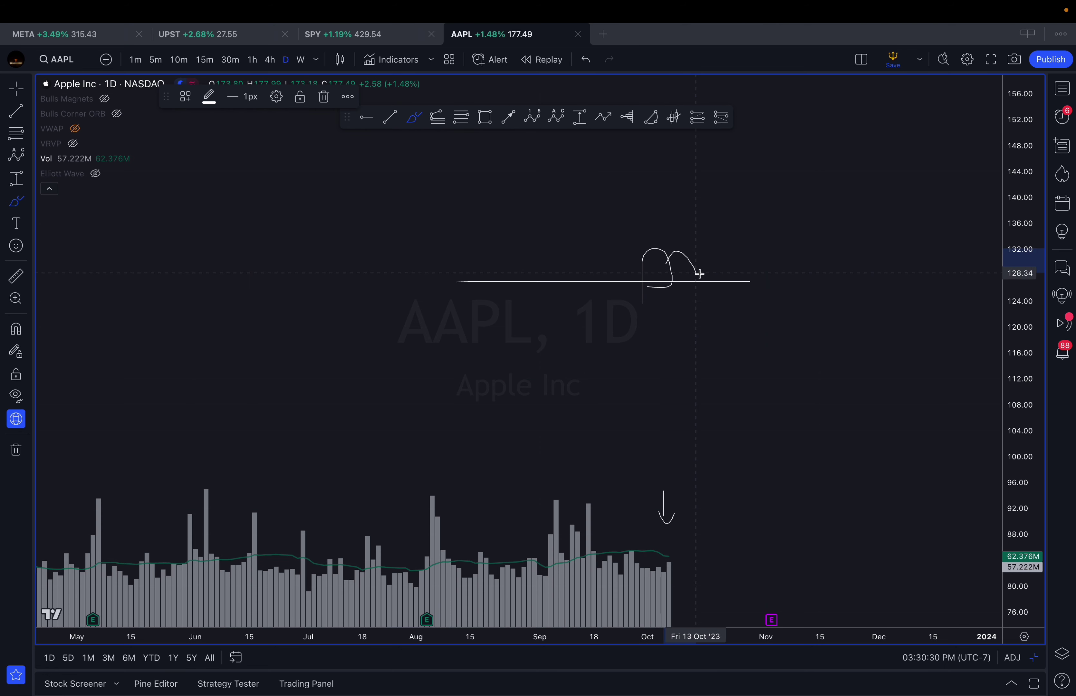
{"action": "left_click", "coordinate": [783, 189]}
{"action": "left_click", "coordinate": [780, 215]}
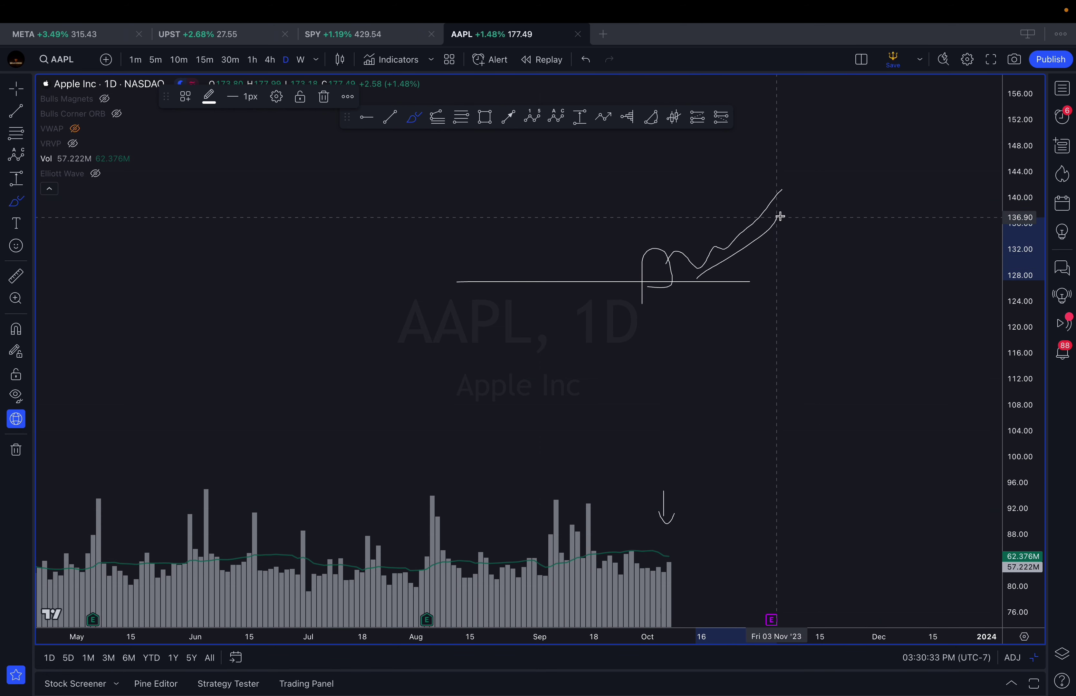
Delete the sketched level, loop, arrow and rising strokes from the area below the candles
{"action": "mouse_move", "coordinate": [722, 383]}
{"action": "left_mouse_down"}
{"action": "mouse_move", "coordinate": [857, 383]}
{"action": "mouse_move", "coordinate": [718, 514]}
{"action": "left_mouse_up"}
{"action": "scroll", "coordinate": [859, 401], "scroll_direction": "up", "scroll_amount": 1}
{"action": "left_click", "coordinate": [742, 342]}
{"action": "key", "text": "Delete"}
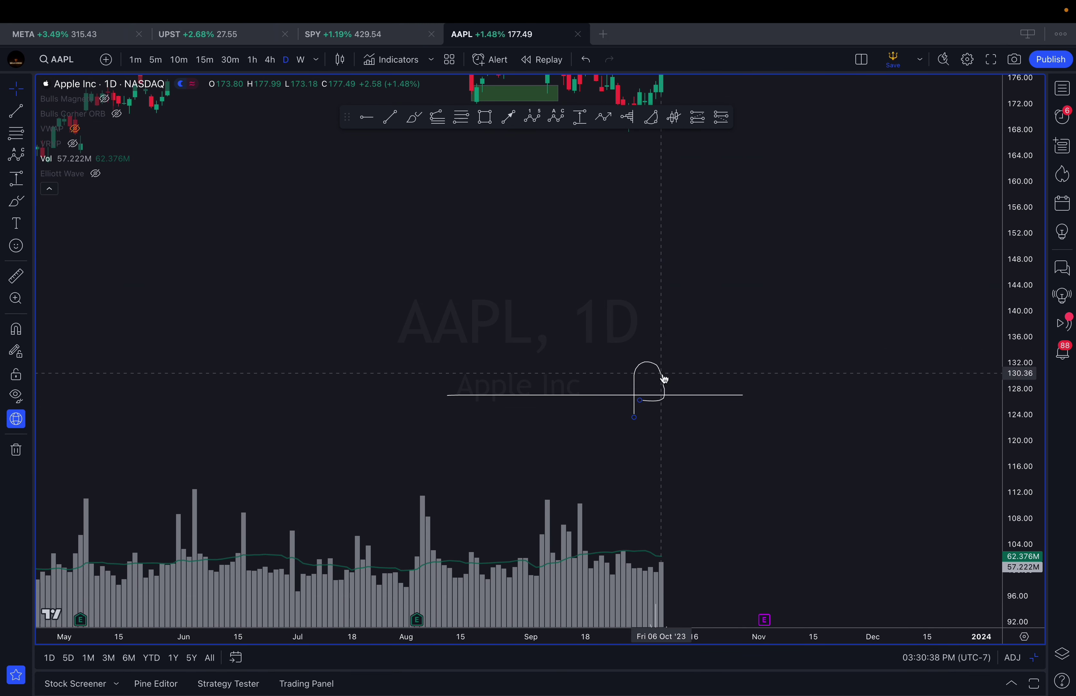
{"action": "left_click", "coordinate": [663, 378]}
{"action": "key", "text": "Delete"}
{"action": "left_click", "coordinate": [679, 396]}
{"action": "key", "text": "Delete"}
Hide the volume indicator on the AAPL chart
{"action": "left_click_drag", "start_coordinate": [651, 207], "coordinate": [700, 463]}
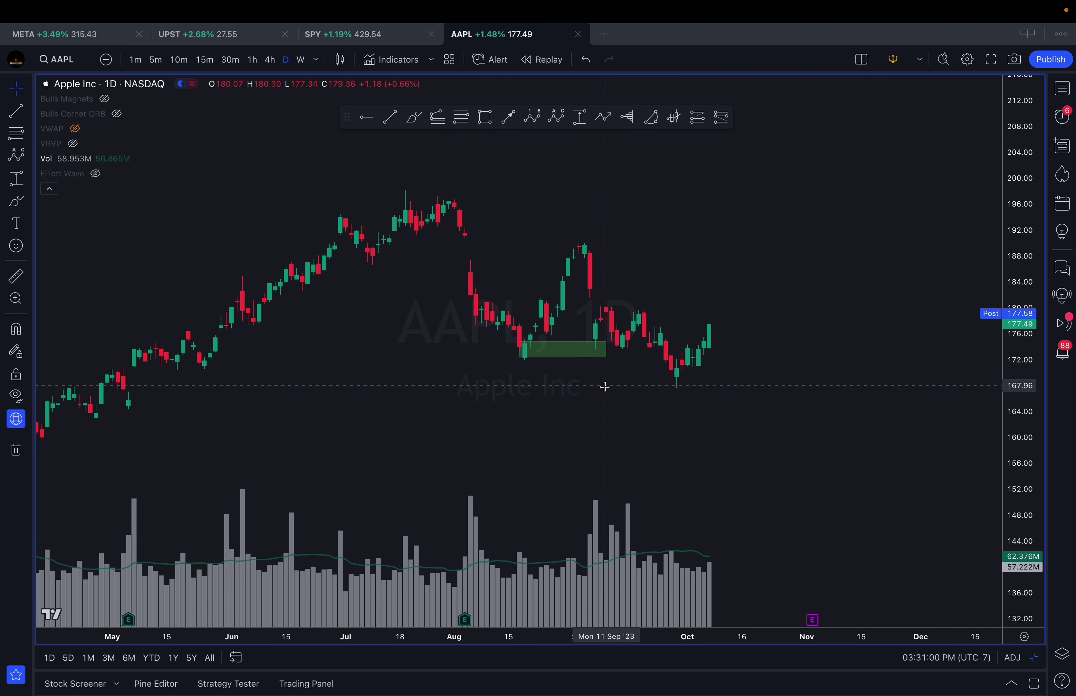
{"action": "left_click_drag", "start_coordinate": [584, 427], "coordinate": [536, 363]}
{"action": "left_click", "coordinate": [63, 158]}
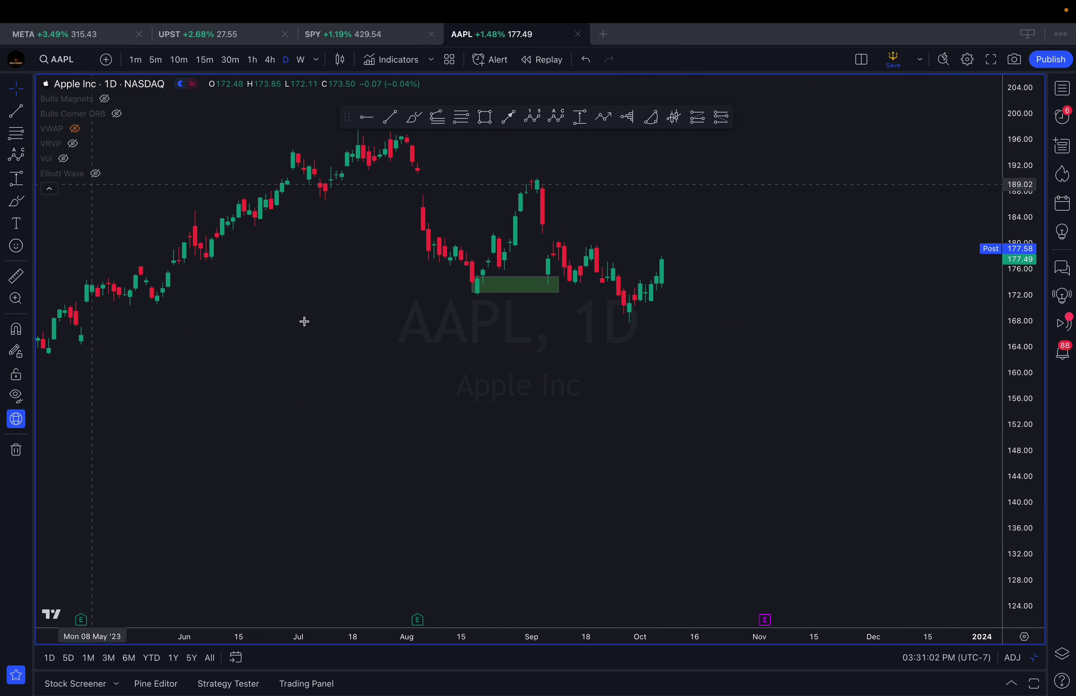
{"action": "left_click_drag", "start_coordinate": [747, 442], "coordinate": [748, 501]}
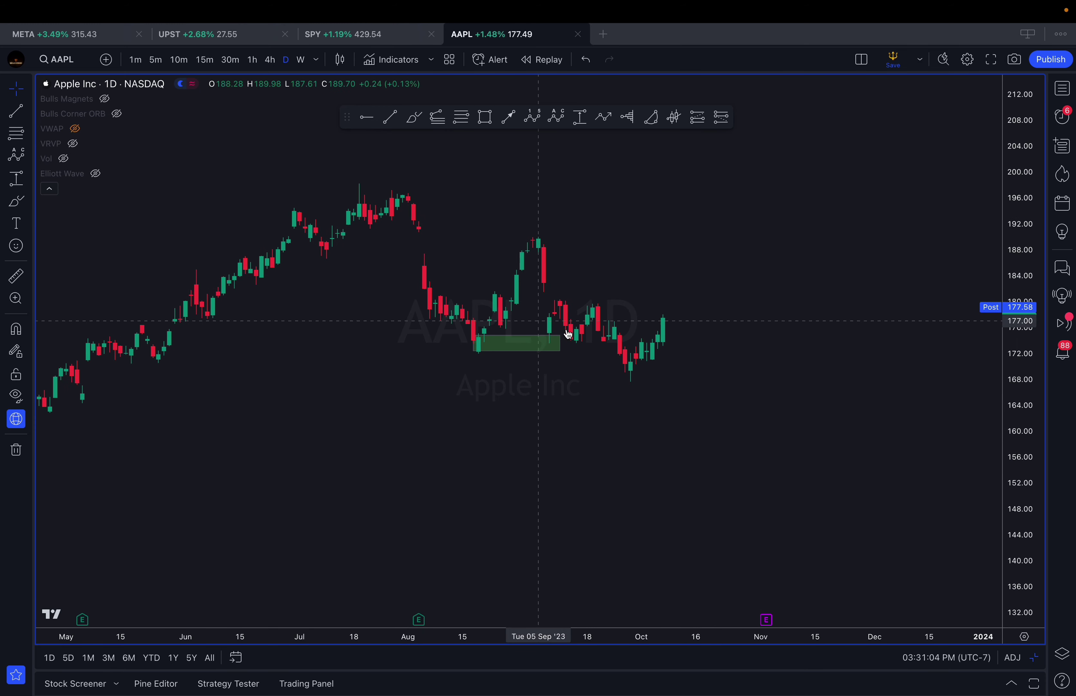
Delete the green demand zone at about 172–175 under the August and September AAPL candles
{"action": "left_click", "coordinate": [530, 342]}
{"action": "key", "text": "Delete"}
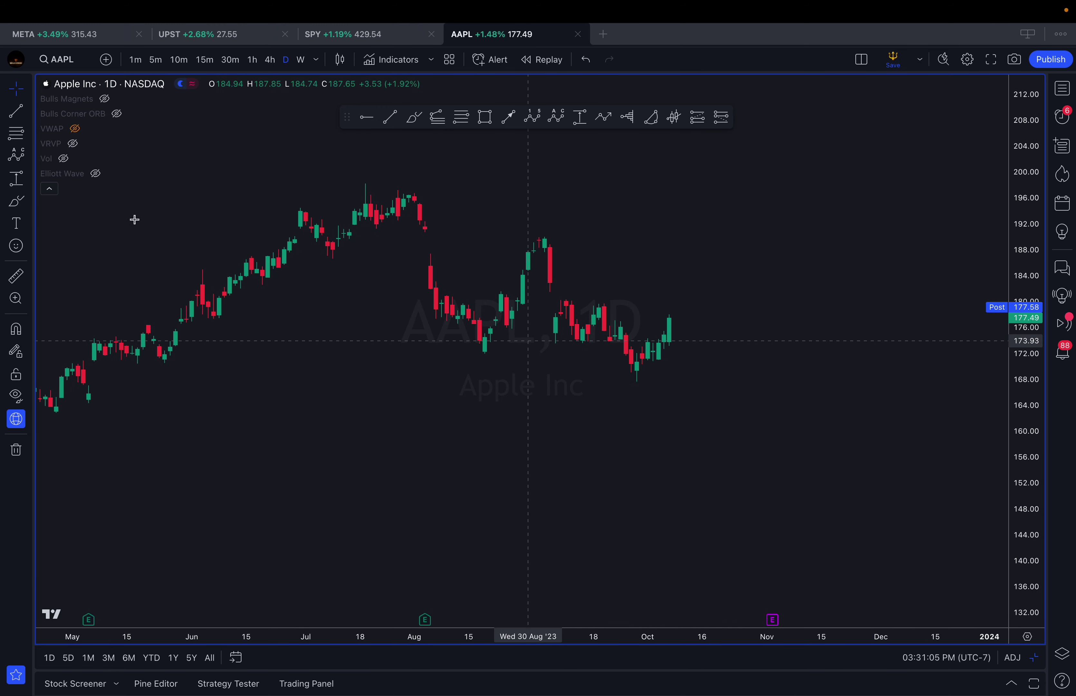
Show the VRVP volume profile on the AAPL chart, inspect it over a wider date range, and hide it again
{"action": "left_click", "coordinate": [74, 147]}
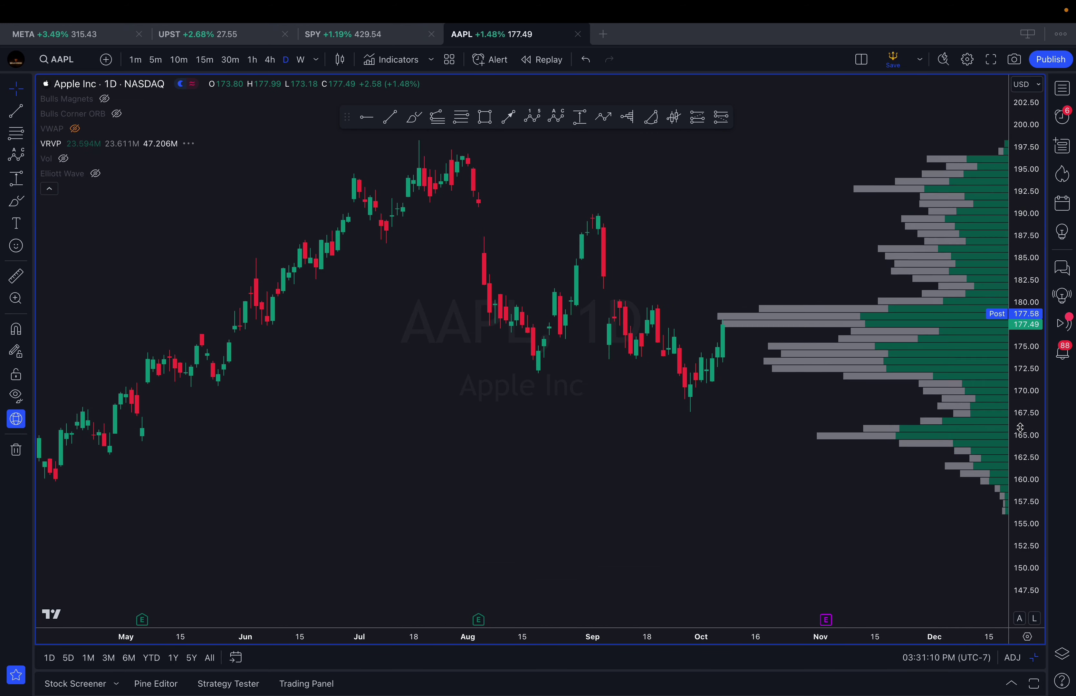
{"action": "scroll", "coordinate": [848, 413], "scroll_direction": "down", "scroll_amount": 5}
{"action": "left_click_drag", "start_coordinate": [1024, 465], "coordinate": [1022, 479]}
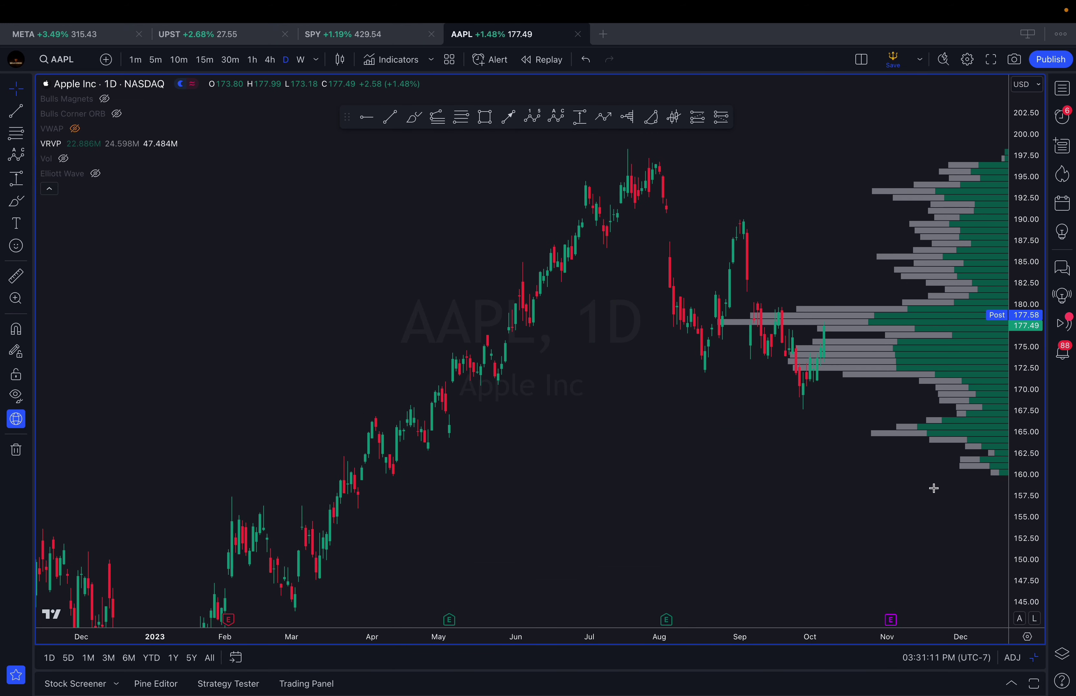
{"action": "left_click_drag", "start_coordinate": [934, 487], "coordinate": [815, 490]}
{"action": "left_click_drag", "start_coordinate": [1016, 500], "coordinate": [1016, 610]}
{"action": "left_click_drag", "start_coordinate": [838, 474], "coordinate": [814, 392]}
{"action": "left_click", "coordinate": [73, 144]}
Delete the leftover brushed arrow far below the AAPL candles
{"action": "left_click_drag", "start_coordinate": [545, 337], "coordinate": [506, 257]}
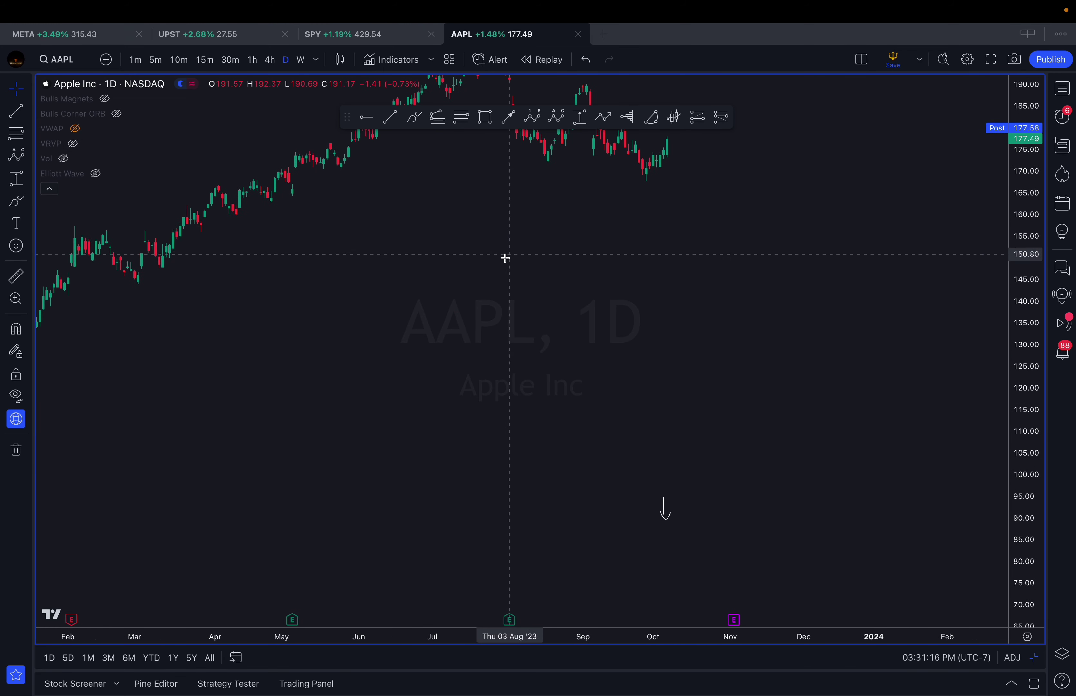
{"action": "left_click", "coordinate": [414, 118]}
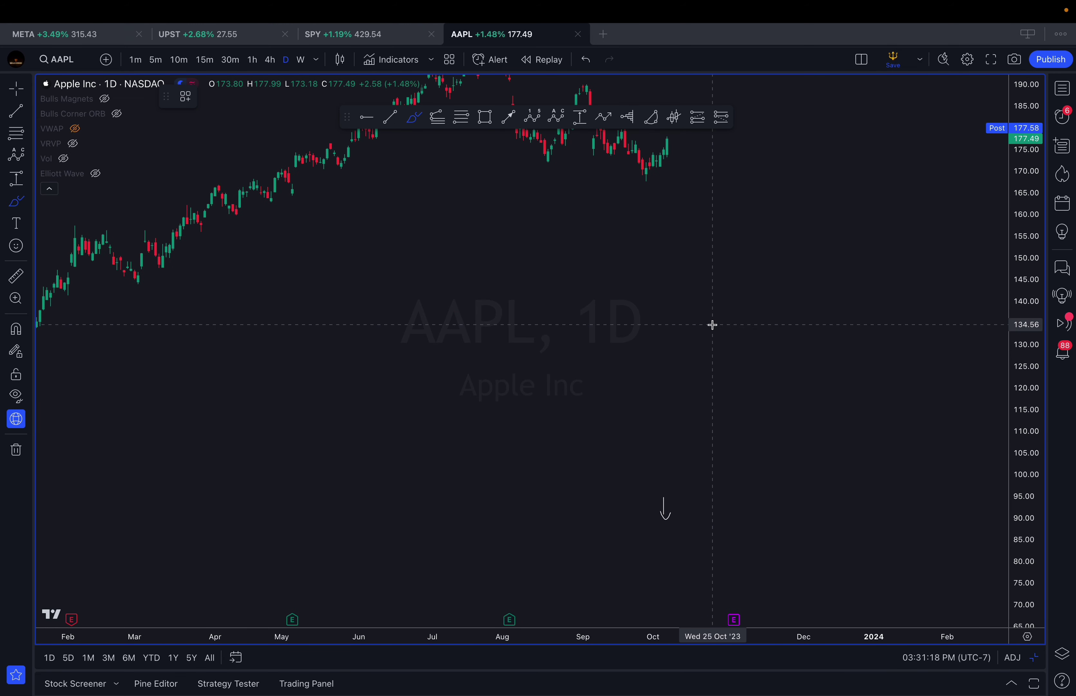
{"action": "key", "text": "Escape"}
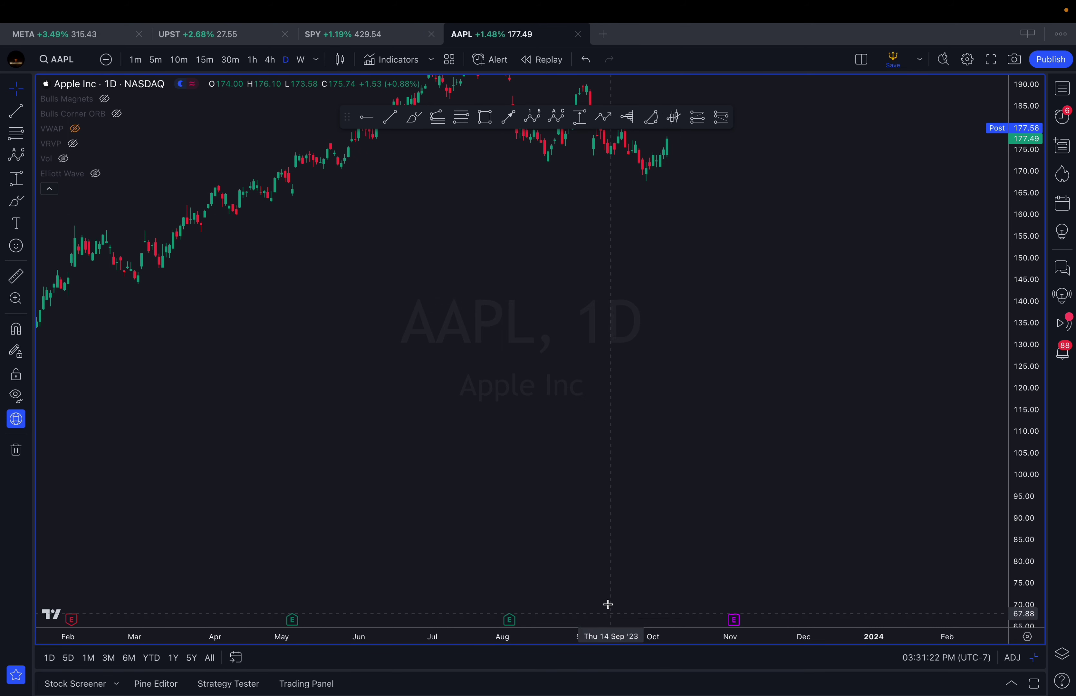
{"action": "left_click_drag", "start_coordinate": [611, 593], "coordinate": [608, 643]}
{"action": "left_click_drag", "start_coordinate": [634, 546], "coordinate": [636, 632]}
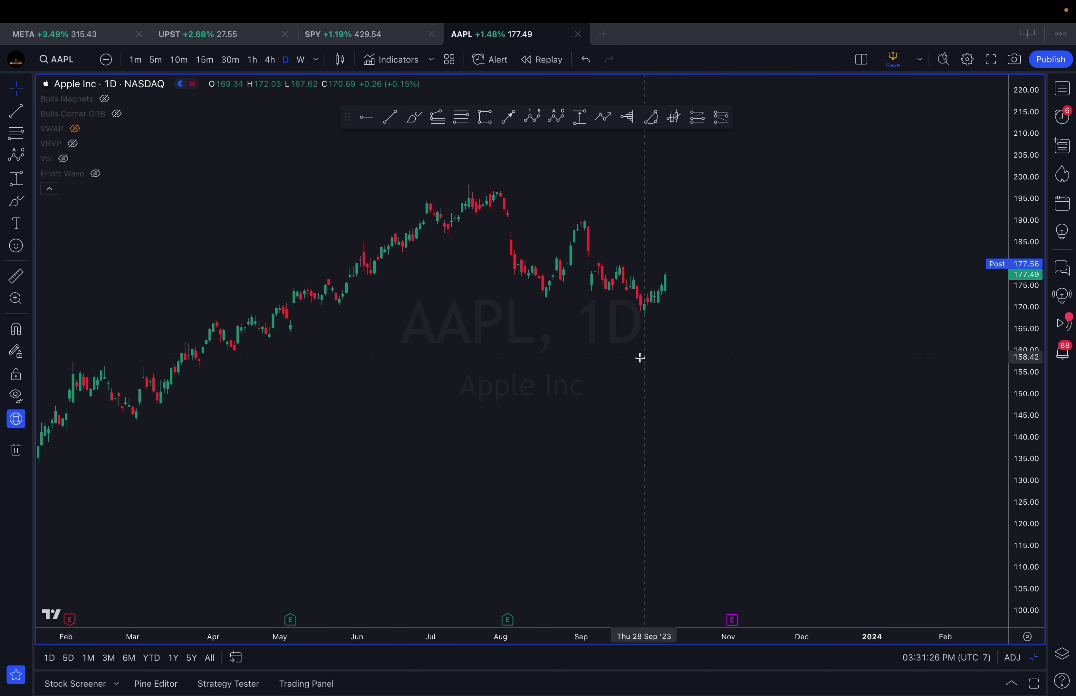
Brush a nearly horizontal level at about 166 just below the latest AAPL candles, and remove it
{"action": "scroll", "coordinate": [565, 325], "scroll_direction": "right", "scroll_amount": 2}
{"action": "left_click", "coordinate": [414, 117]}
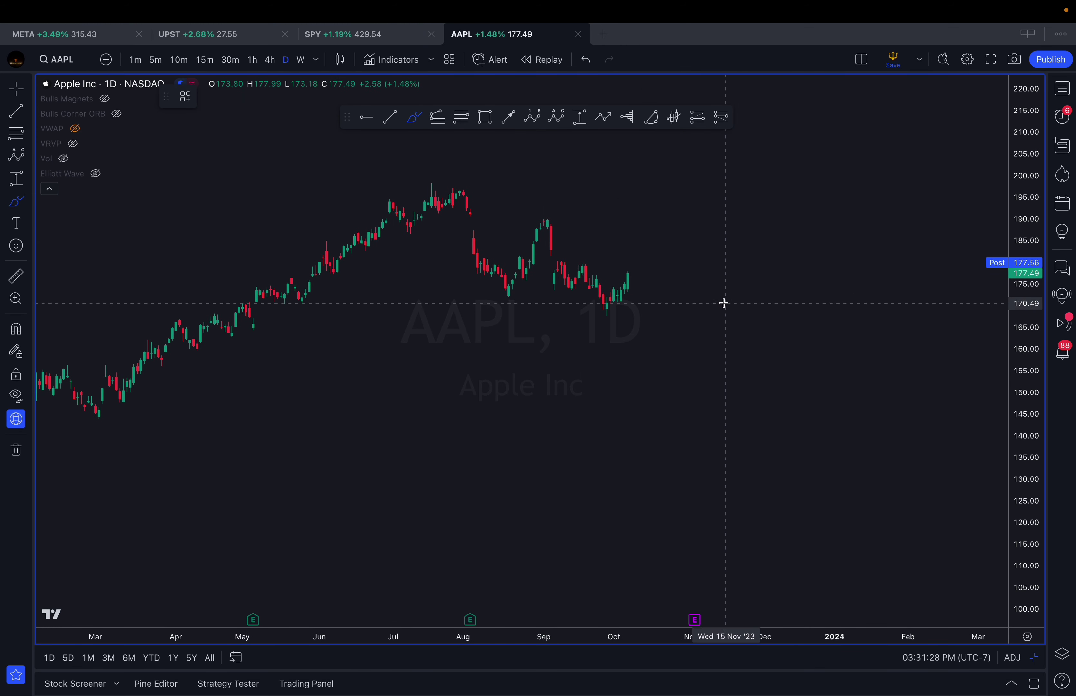
{"action": "left_click", "coordinate": [620, 320]}
{"action": "left_click", "coordinate": [782, 326]}
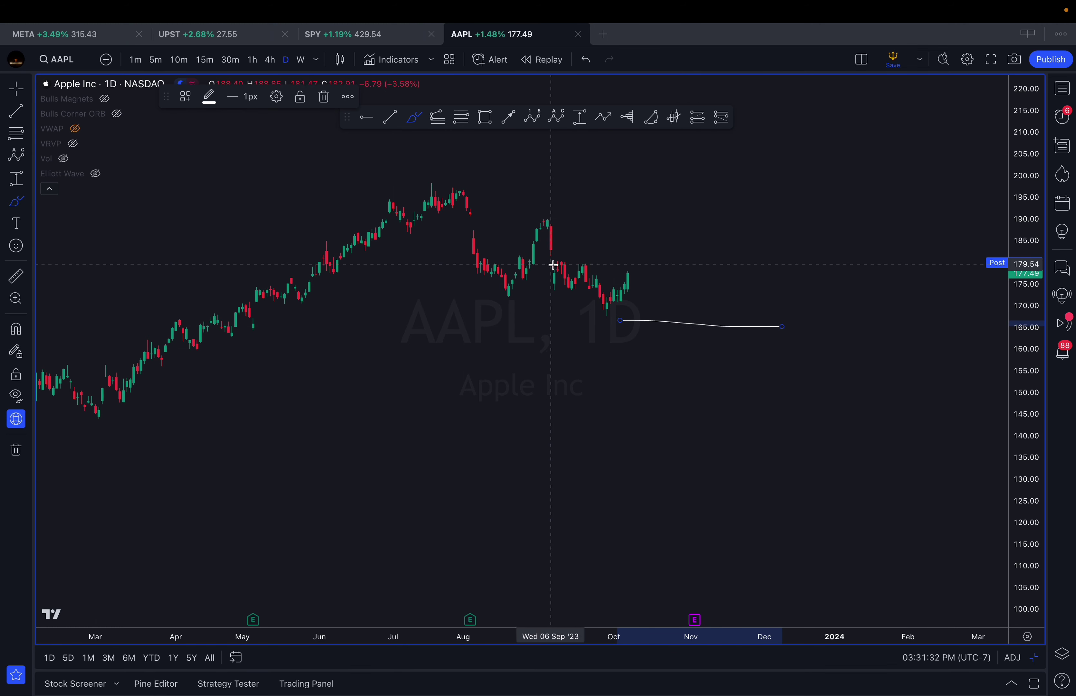
{"action": "key", "text": "Escape"}
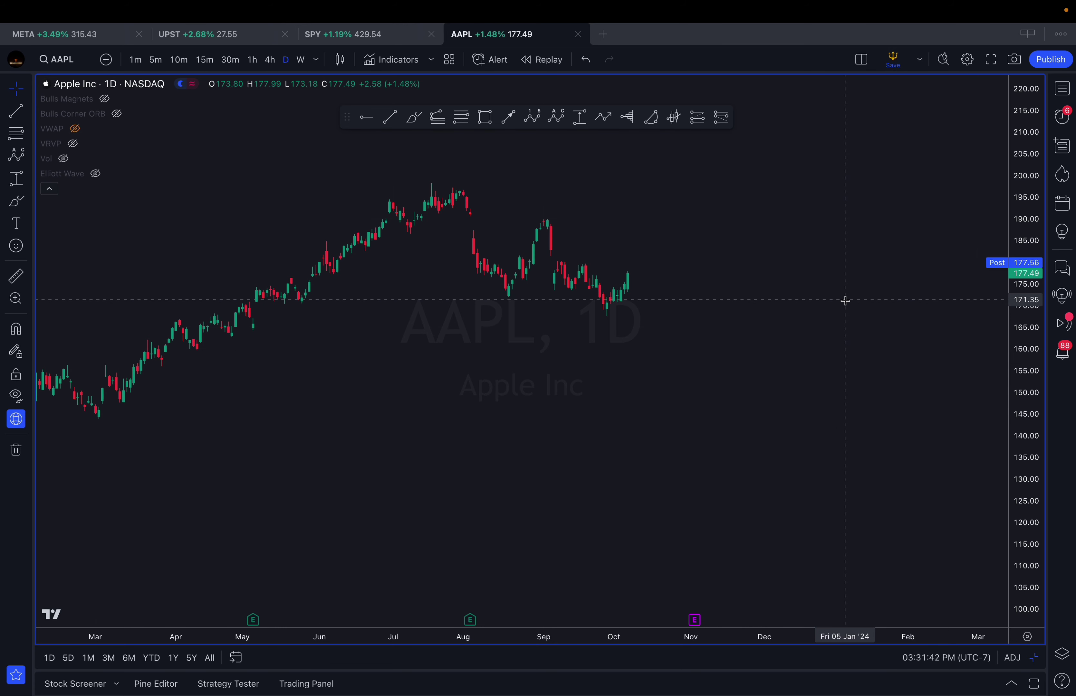
Show the VRVP volume profile beside the AAPL candles
{"action": "left_click_drag", "start_coordinate": [846, 302], "coordinate": [923, 348]}
{"action": "scroll", "coordinate": [921, 348], "scroll_direction": "up", "scroll_amount": 2}
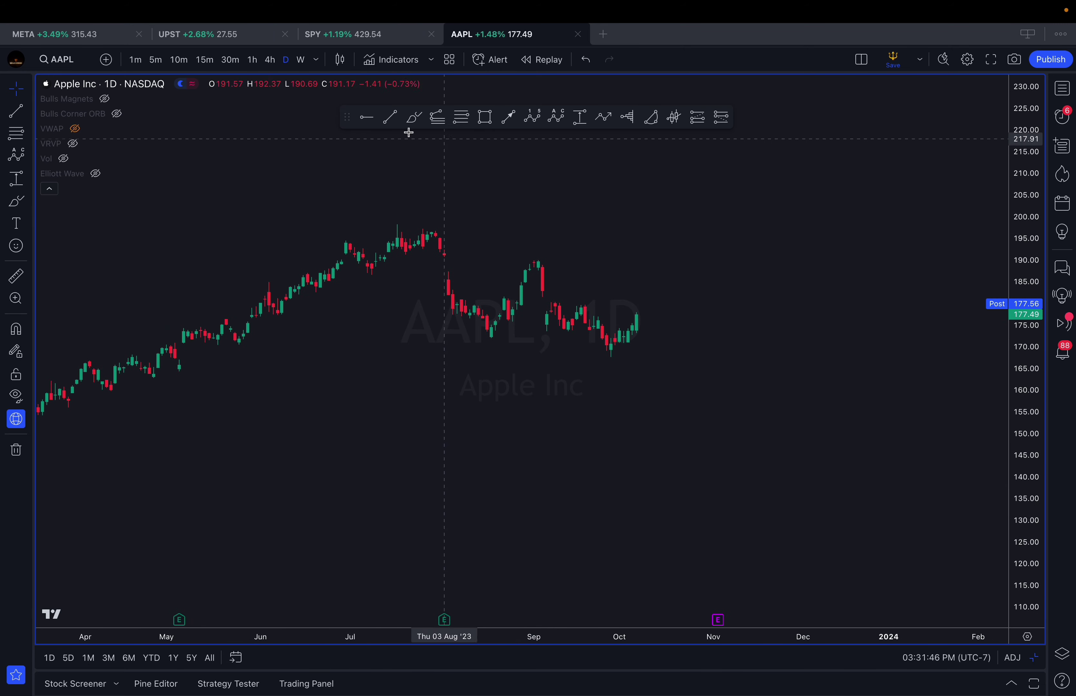
{"action": "mouse_move", "coordinate": [88, 151]}
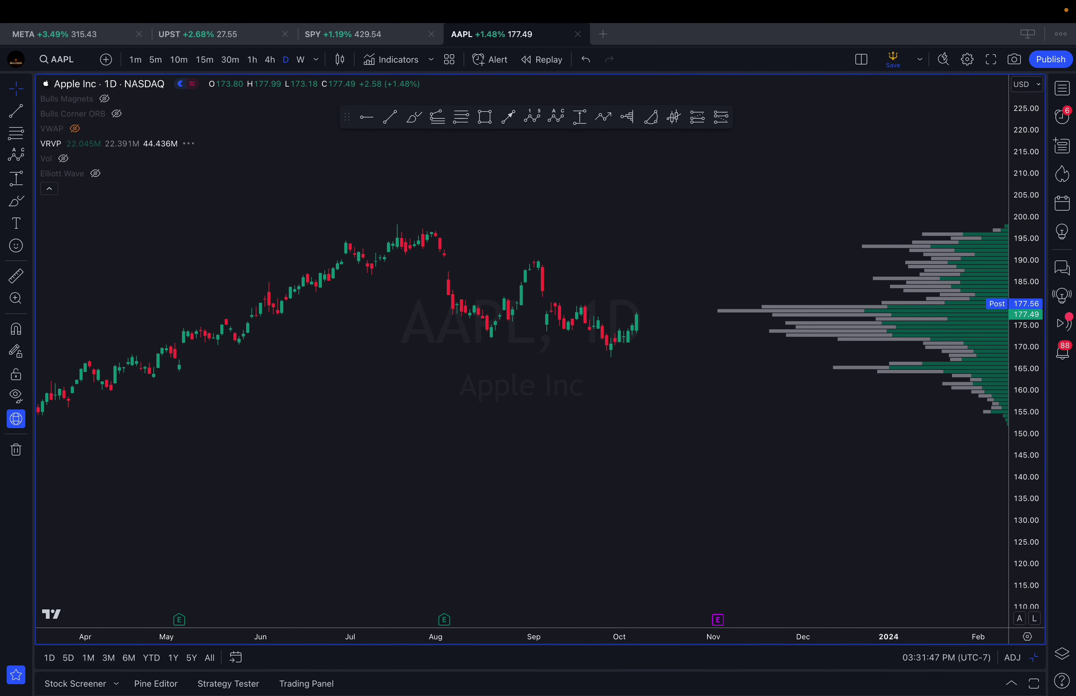
{"action": "scroll", "coordinate": [1040, 456], "scroll_direction": "up", "scroll_amount": 5}
{"action": "scroll", "coordinate": [875, 416], "scroll_direction": "down", "scroll_amount": 3}
{"action": "left_click_drag", "start_coordinate": [875, 415], "coordinate": [893, 513]}
{"action": "scroll", "coordinate": [841, 457], "scroll_direction": "up", "scroll_amount": 3}
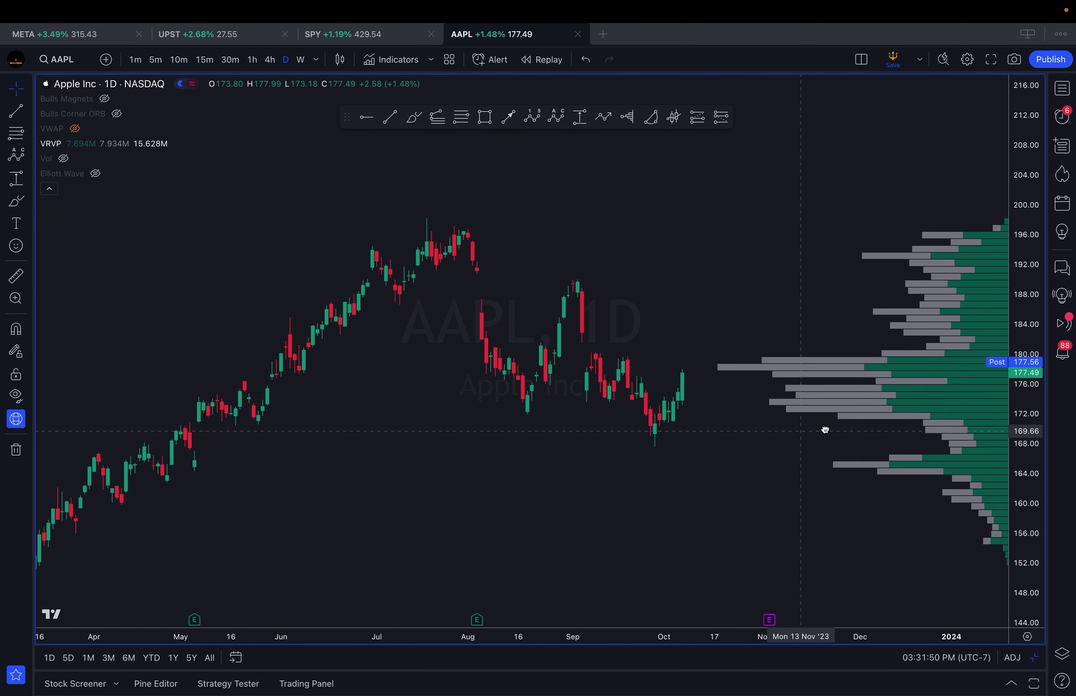
{"action": "left_click_drag", "start_coordinate": [887, 449], "coordinate": [809, 335]}
{"action": "mouse_move", "coordinate": [552, 374]}
{"action": "left_mouse_down"}
{"action": "mouse_move", "coordinate": [552, 272]}
{"action": "mouse_move", "coordinate": [494, 427]}
{"action": "left_mouse_up"}
Circle the longest volume profile bars at about 178, and brush a path through them branching up to about 185 and down to about 169
{"action": "left_click", "coordinate": [414, 118]}
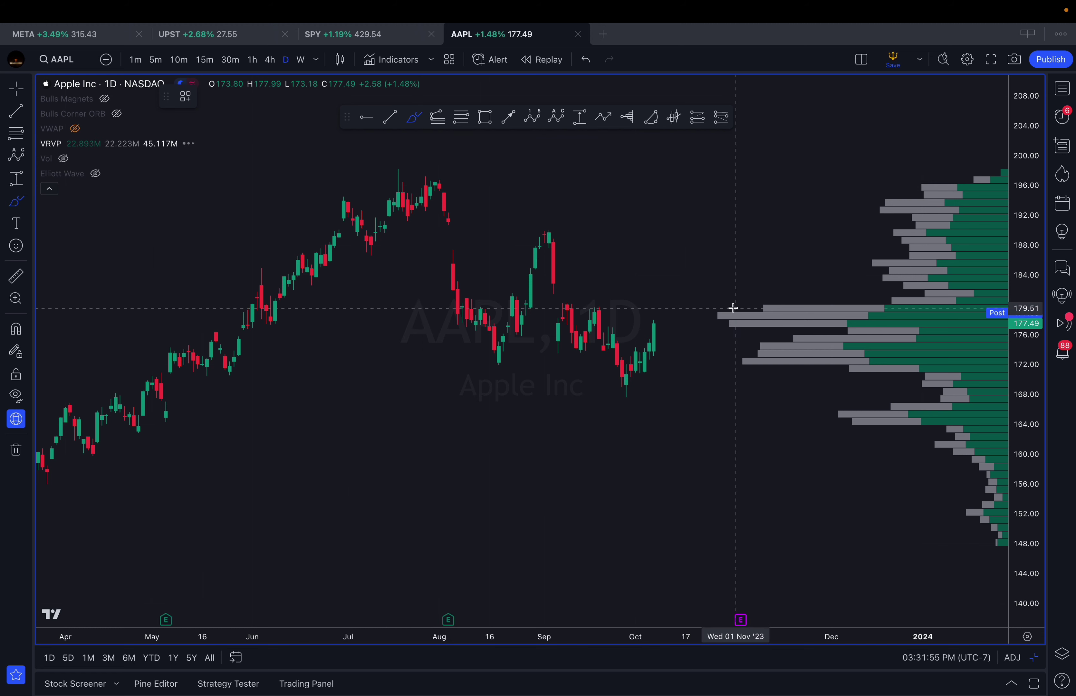
{"action": "mouse_move", "coordinate": [734, 307]}
{"action": "left_mouse_down"}
{"action": "mouse_move", "coordinate": [704, 324]}
{"action": "mouse_move", "coordinate": [740, 313]}
{"action": "mouse_move", "coordinate": [713, 308]}
{"action": "left_mouse_up"}
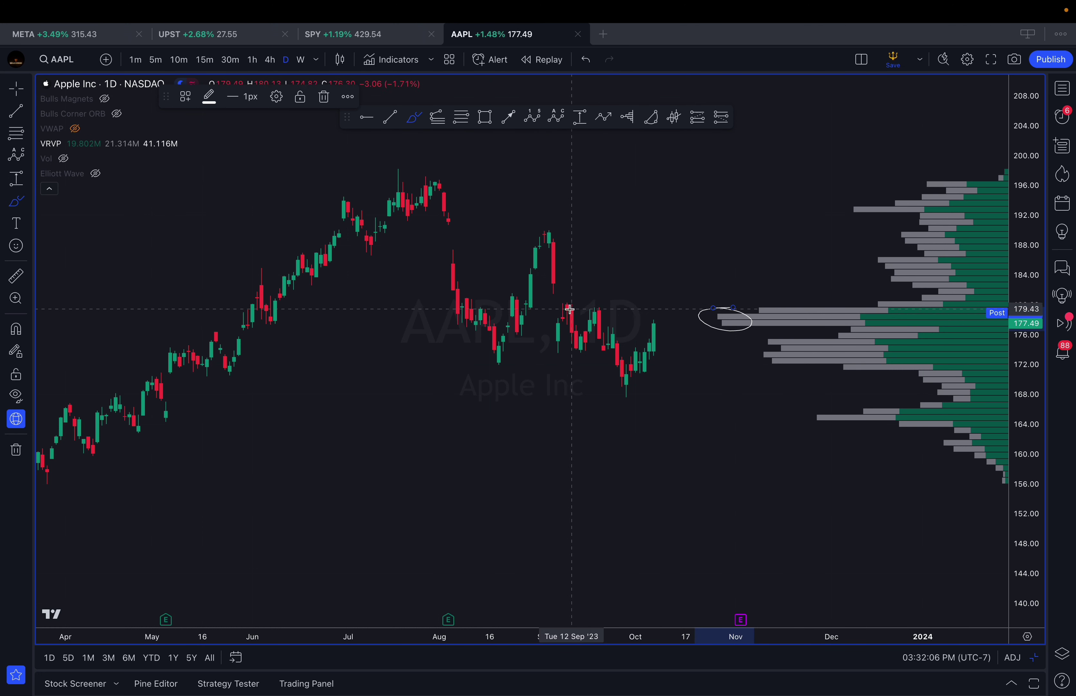
{"action": "mouse_move", "coordinate": [664, 324]}
{"action": "left_mouse_down"}
{"action": "mouse_move", "coordinate": [723, 328]}
{"action": "mouse_move", "coordinate": [772, 263]}
{"action": "left_mouse_up"}
{"action": "left_click_drag", "start_coordinate": [737, 328], "coordinate": [767, 385]}
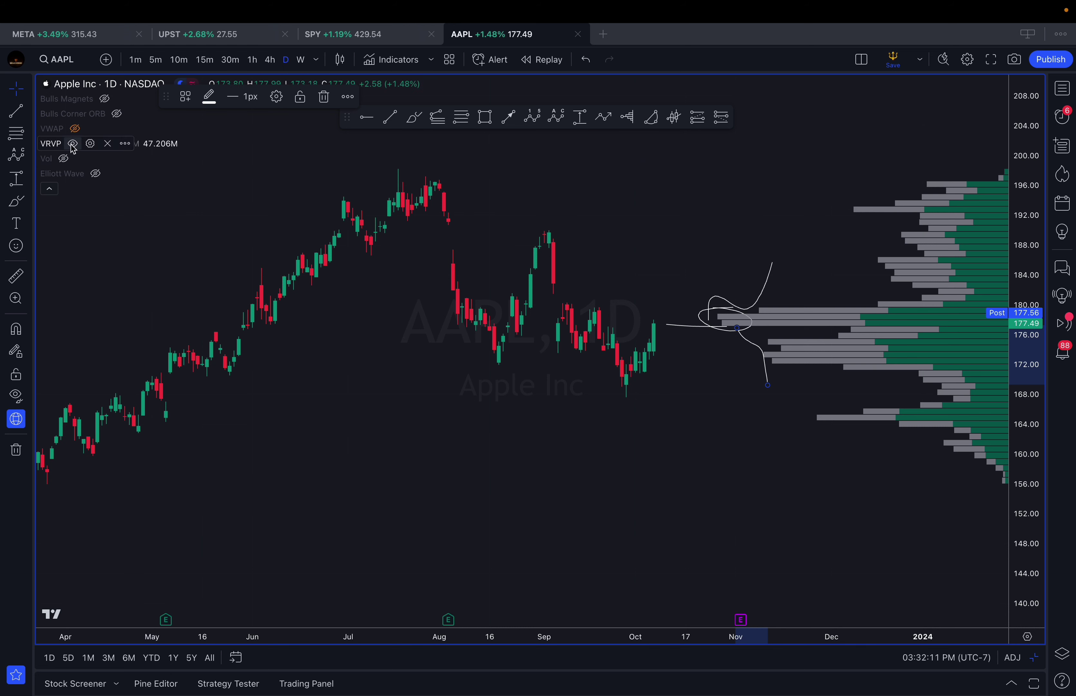
Undo the brushed paths and the circle, and hide the VRVP volume profile
{"action": "key", "text": "super+z"}
{"action": "key", "text": "super+z"}
{"action": "key", "text": "super+z"}
{"action": "key", "text": "super+z"}
{"action": "key", "text": "super+z"}
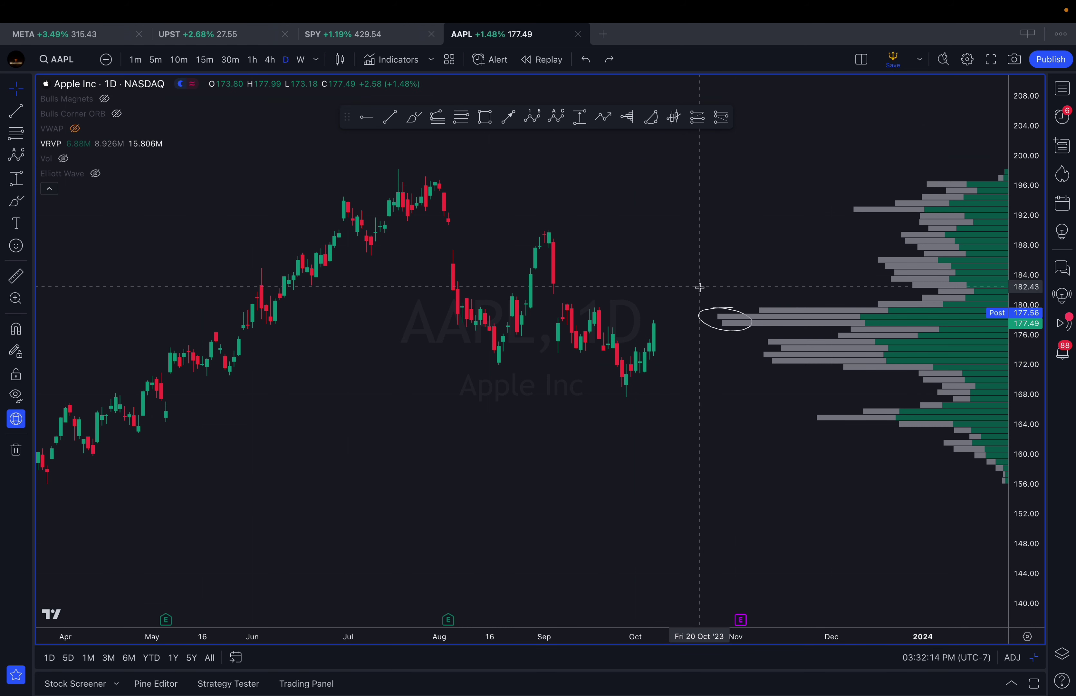
{"action": "left_click", "coordinate": [73, 143]}
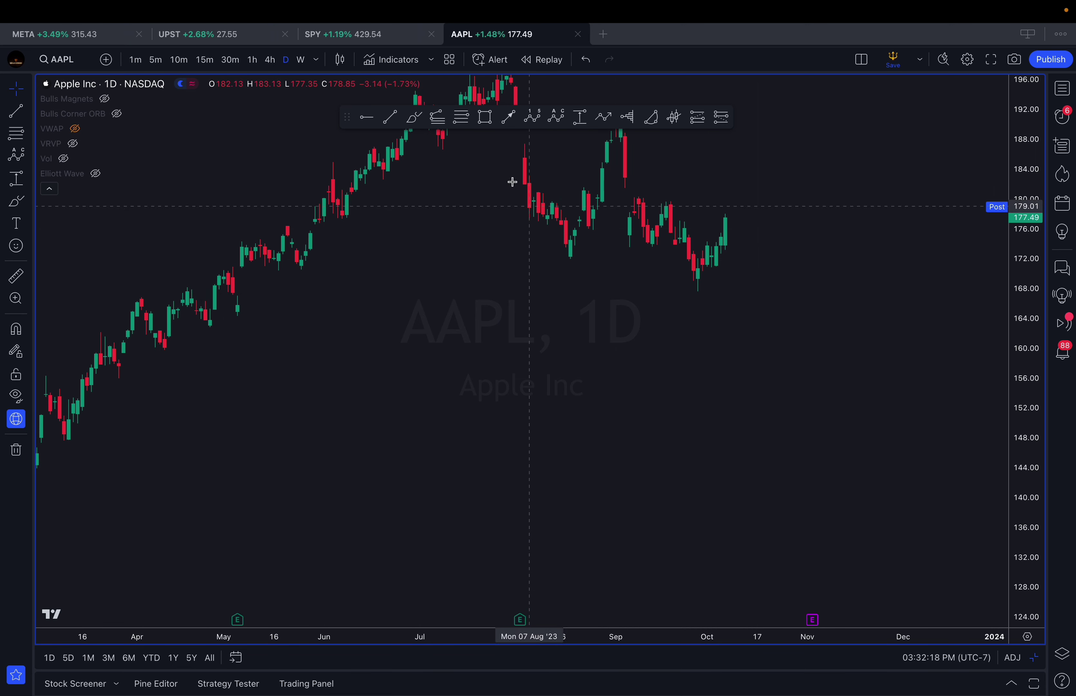
In the empty area below the candles, brush a horizontal level at about 151 preceded by a wavy range at about 150, underlined at about 148
{"action": "left_click_drag", "start_coordinate": [666, 369], "coordinate": [629, 231]}
{"action": "left_click_drag", "start_coordinate": [689, 308], "coordinate": [680, 267]}
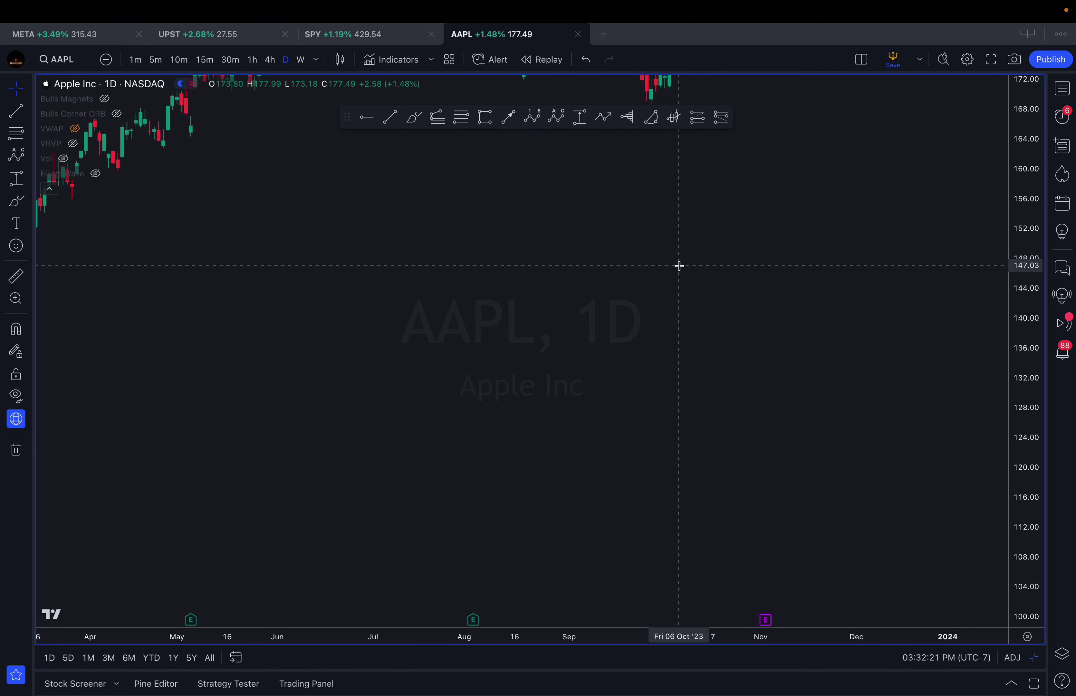
{"action": "left_click", "coordinate": [414, 119]}
{"action": "left_click", "coordinate": [961, 237]}
{"action": "left_click", "coordinate": [751, 237]}
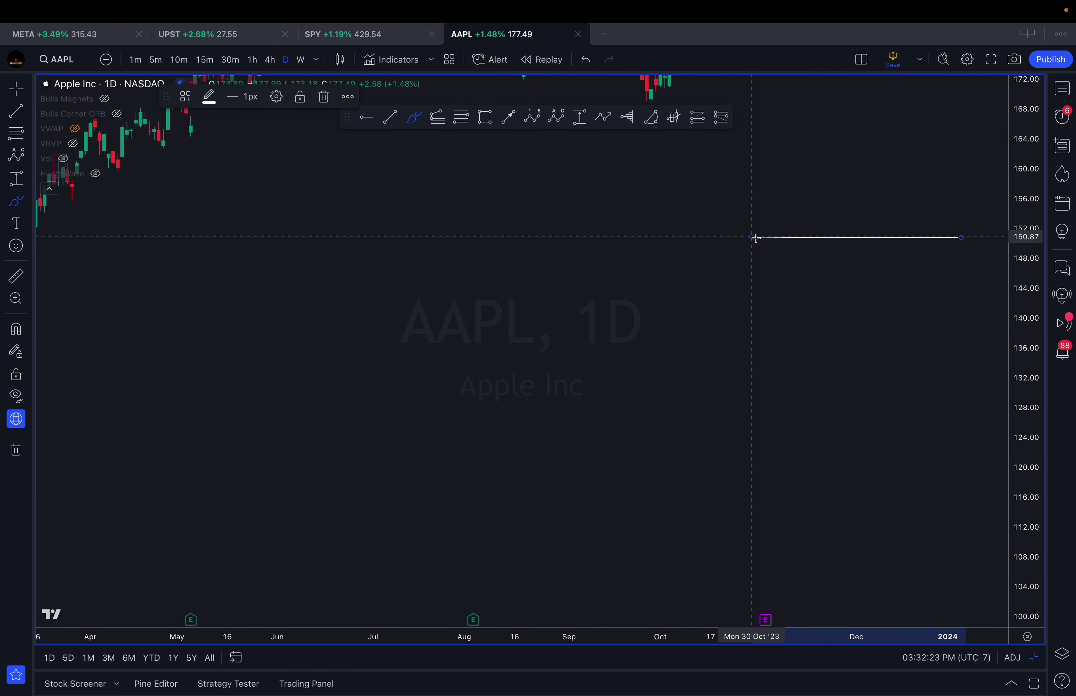
{"action": "left_click_drag", "start_coordinate": [545, 239], "coordinate": [723, 243]}
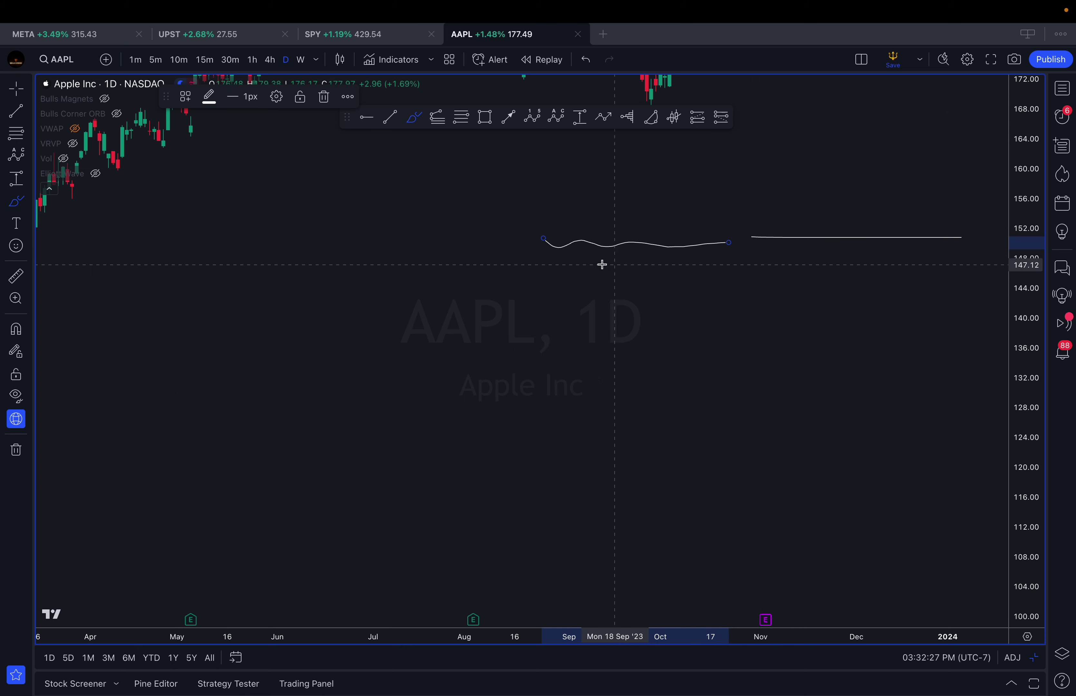
{"action": "left_click_drag", "start_coordinate": [587, 260], "coordinate": [751, 259]}
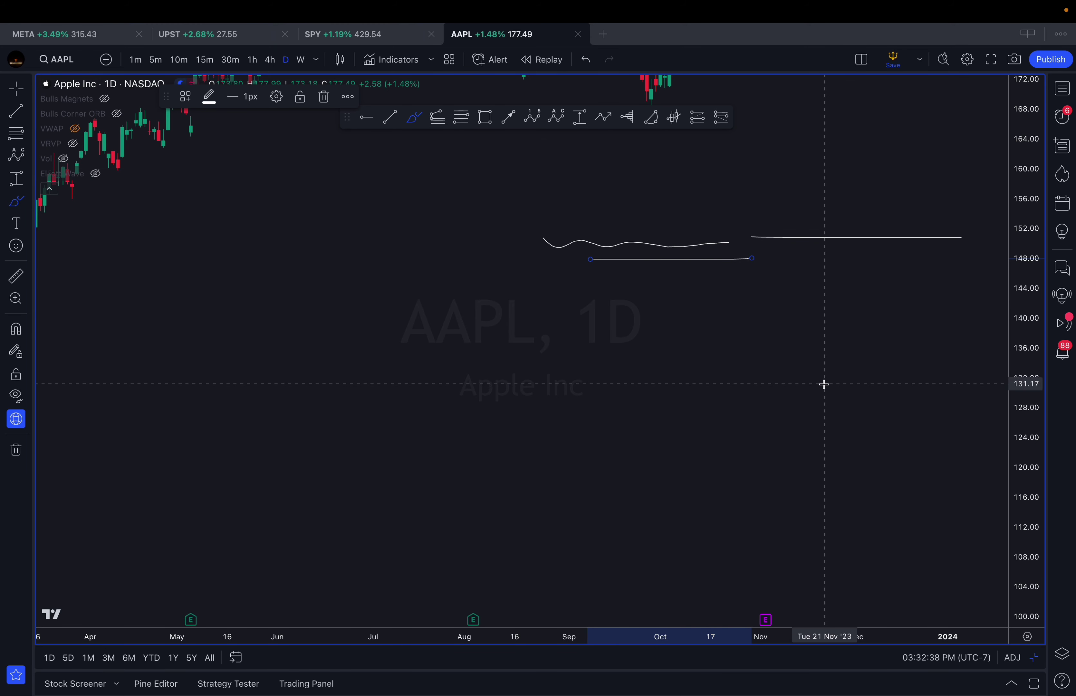
Brush and encircle a lower level at about 136, hook the upper level's start, and sketch declining strokes toward the lower one
{"action": "left_click_drag", "start_coordinate": [799, 348], "coordinate": [935, 348]}
{"action": "left_click_drag", "start_coordinate": [754, 265], "coordinate": [773, 281]}
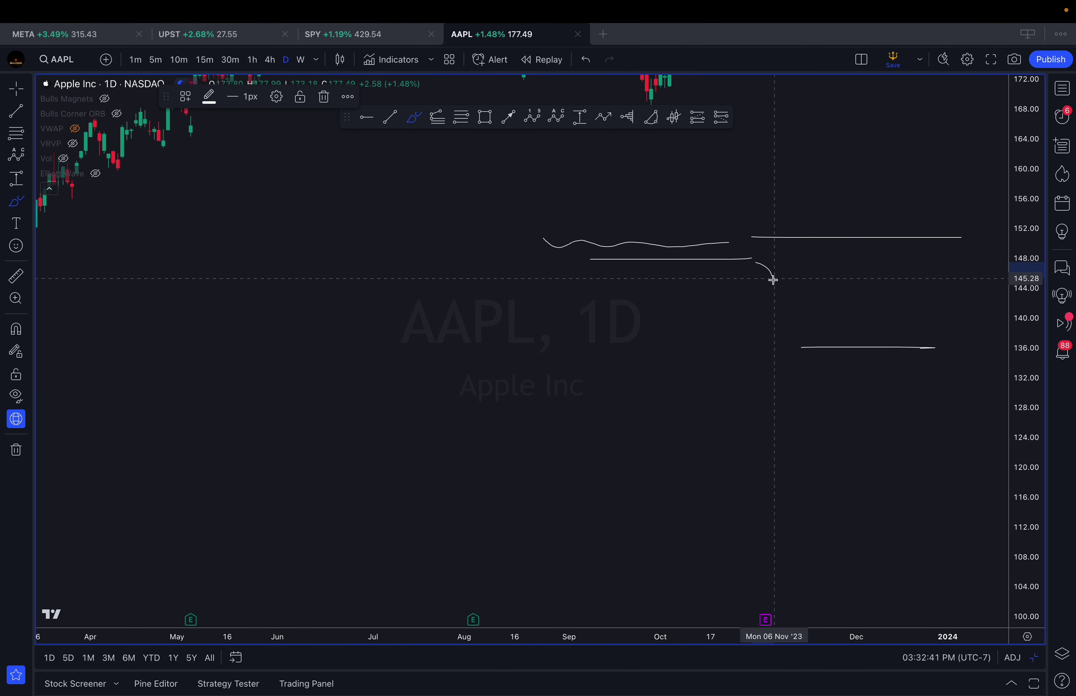
{"action": "mouse_move", "coordinate": [757, 236]}
{"action": "left_mouse_down"}
{"action": "mouse_move", "coordinate": [740, 242]}
{"action": "mouse_move", "coordinate": [784, 249]}
{"action": "left_mouse_up"}
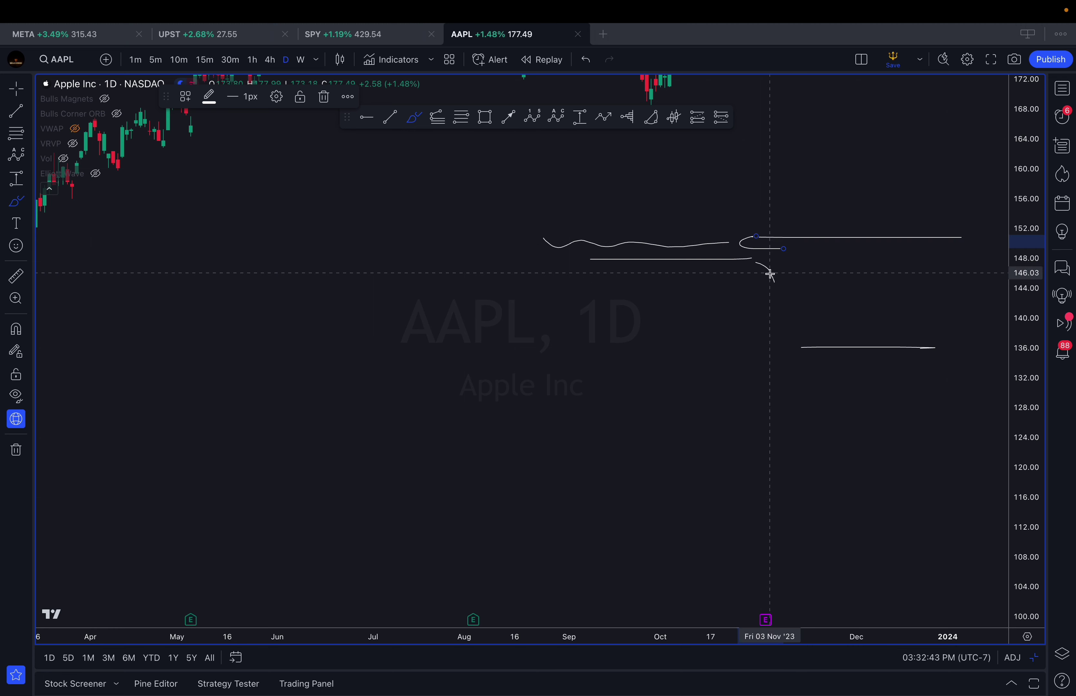
{"action": "mouse_move", "coordinate": [939, 264]}
{"action": "left_mouse_down"}
{"action": "mouse_move", "coordinate": [898, 279]}
{"action": "mouse_move", "coordinate": [893, 327]}
{"action": "mouse_move", "coordinate": [941, 349]}
{"action": "mouse_move", "coordinate": [805, 337]}
{"action": "mouse_move", "coordinate": [888, 360]}
{"action": "mouse_move", "coordinate": [962, 354]}
{"action": "mouse_move", "coordinate": [952, 347]}
{"action": "left_mouse_up"}
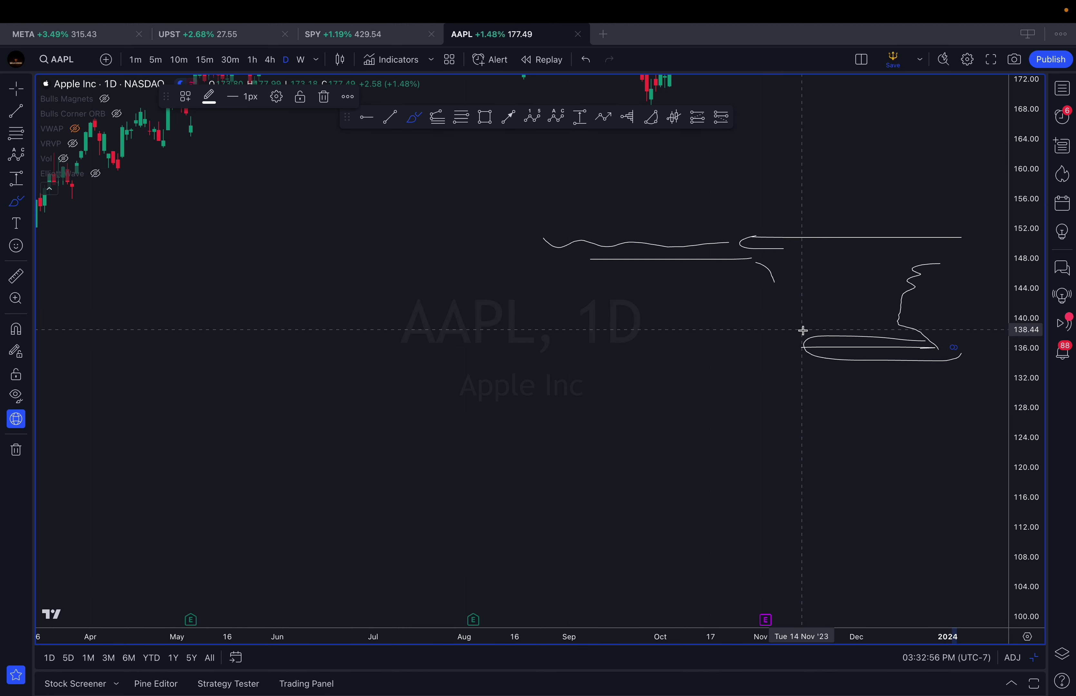
Brush a decline from about 148 to the lower level, a rebound to about 150, and further strokes below the lower level
{"action": "mouse_move", "coordinate": [767, 288]}
{"action": "left_mouse_down"}
{"action": "mouse_move", "coordinate": [775, 281]}
{"action": "mouse_move", "coordinate": [805, 314]}
{"action": "mouse_move", "coordinate": [824, 316]}
{"action": "mouse_move", "coordinate": [823, 341]}
{"action": "left_mouse_up"}
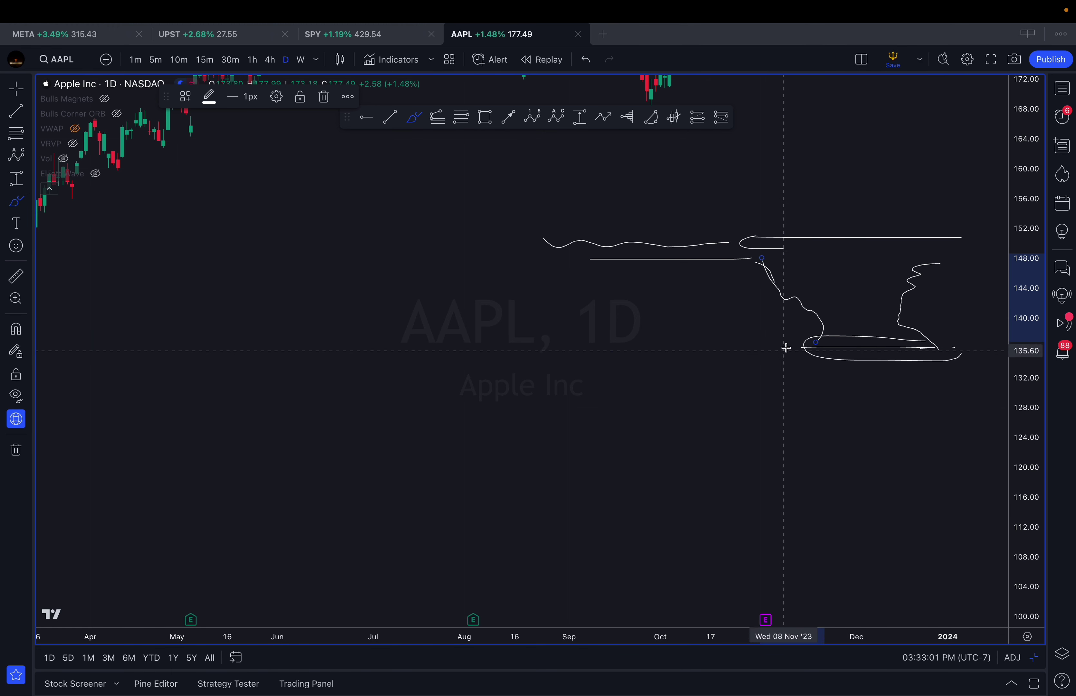
{"action": "mouse_move", "coordinate": [813, 344]}
{"action": "left_mouse_down"}
{"action": "mouse_move", "coordinate": [853, 293]}
{"action": "mouse_move", "coordinate": [871, 242]}
{"action": "left_mouse_up"}
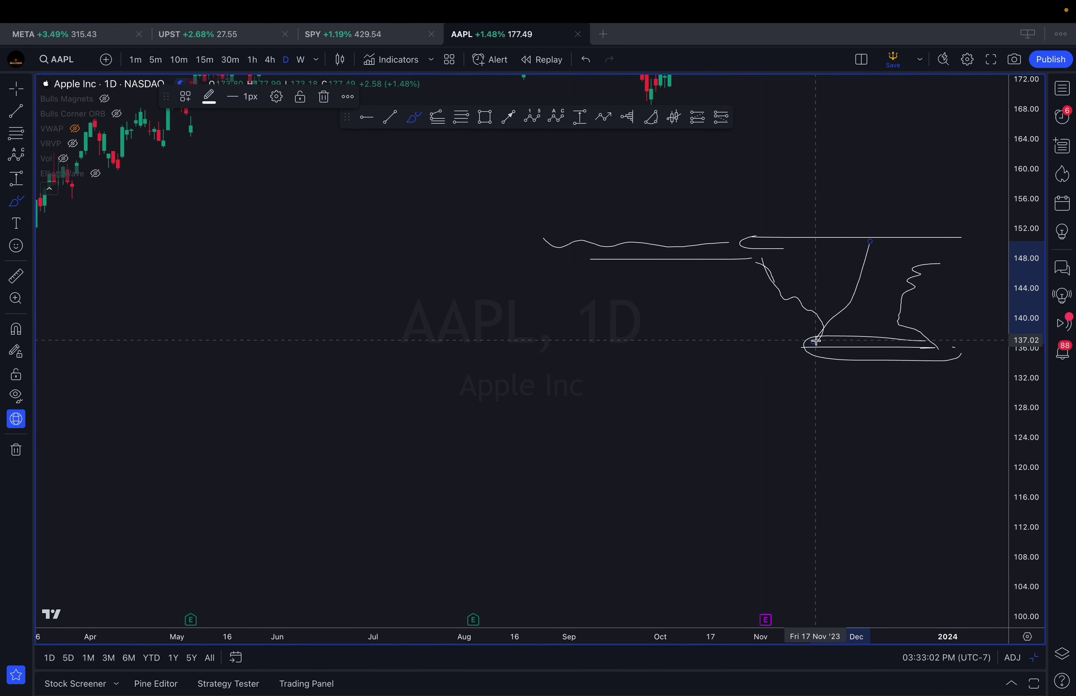
{"action": "mouse_move", "coordinate": [771, 345]}
{"action": "left_mouse_down"}
{"action": "mouse_move", "coordinate": [725, 350]}
{"action": "mouse_move", "coordinate": [821, 369]}
{"action": "mouse_move", "coordinate": [838, 428]}
{"action": "left_mouse_up"}
{"action": "mouse_move", "coordinate": [983, 435]}
{"action": "left_mouse_down"}
{"action": "mouse_move", "coordinate": [904, 468]}
{"action": "mouse_move", "coordinate": [951, 461]}
{"action": "left_mouse_up"}
Remove all drawings from the AAPL chart and switch the chart to SPY
{"action": "right_click", "coordinate": [668, 196]}
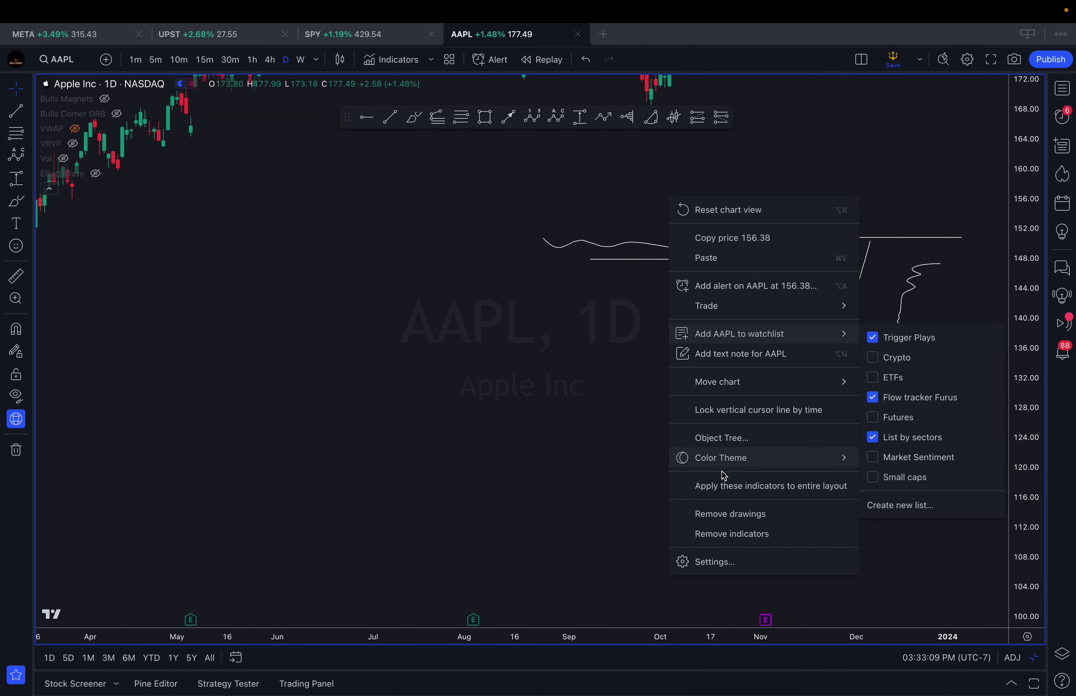
{"action": "left_click", "coordinate": [716, 512]}
{"action": "type", "text": "SPY"}
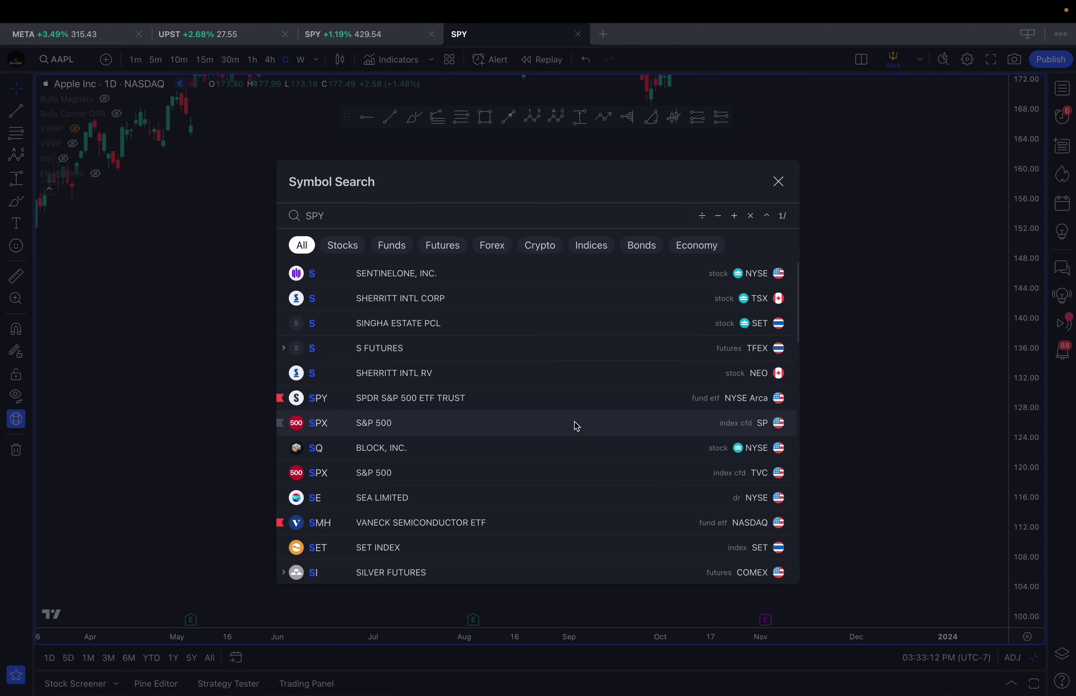
{"action": "key", "text": "Return"}
Place an anchored volume profile on the SPY daily chart starting at the 13 March 2023 low
{"action": "left_click_drag", "start_coordinate": [1034, 335], "coordinate": [1033, 361]}
{"action": "scroll", "coordinate": [793, 388], "scroll_direction": "down", "scroll_amount": 2}
{"action": "left_click_drag", "start_coordinate": [808, 386], "coordinate": [869, 338]}
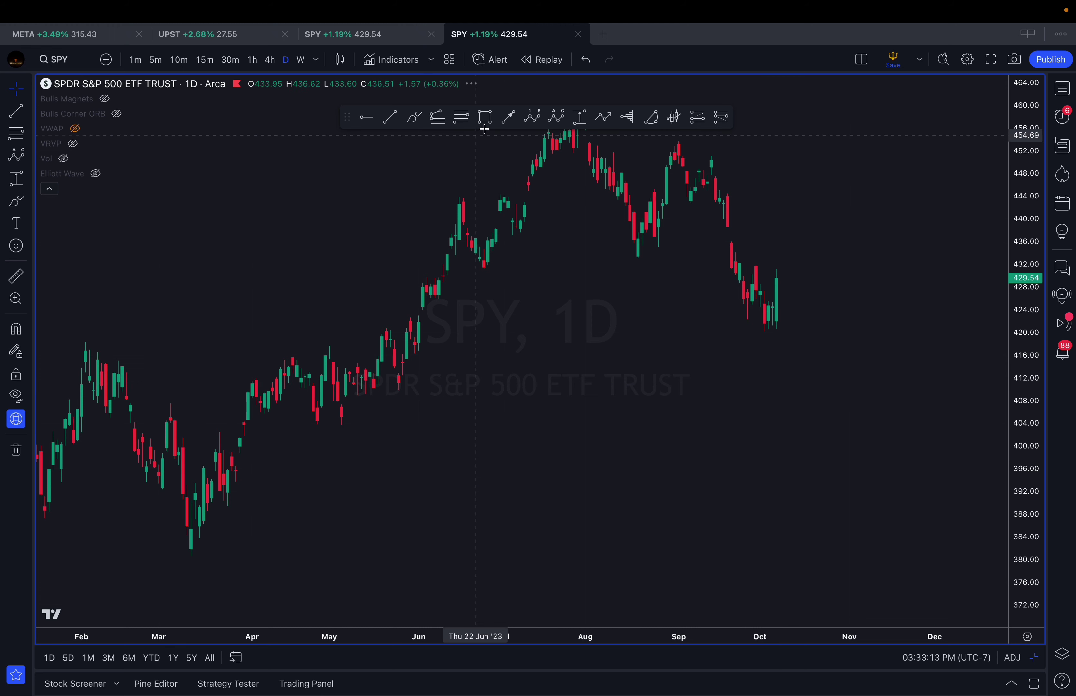
{"action": "left_click", "coordinate": [627, 117]}
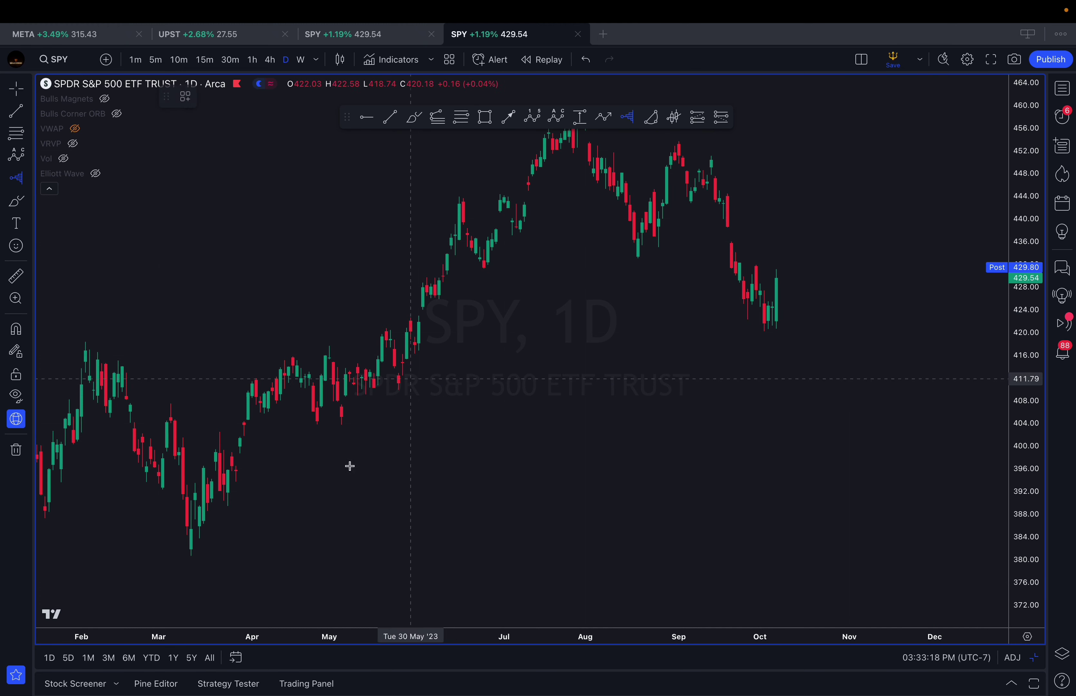
{"action": "left_click", "coordinate": [191, 557]}
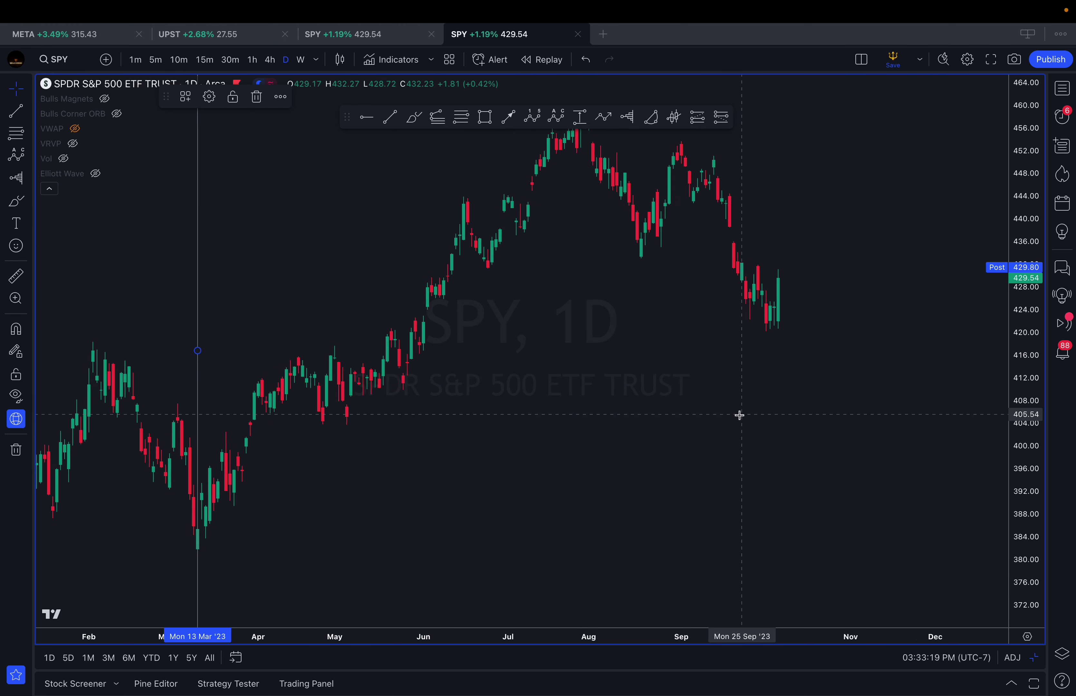
{"action": "scroll", "coordinate": [740, 415], "scroll_direction": "down", "scroll_amount": 5}
{"action": "scroll", "coordinate": [907, 408], "scroll_direction": "down", "scroll_amount": 8}
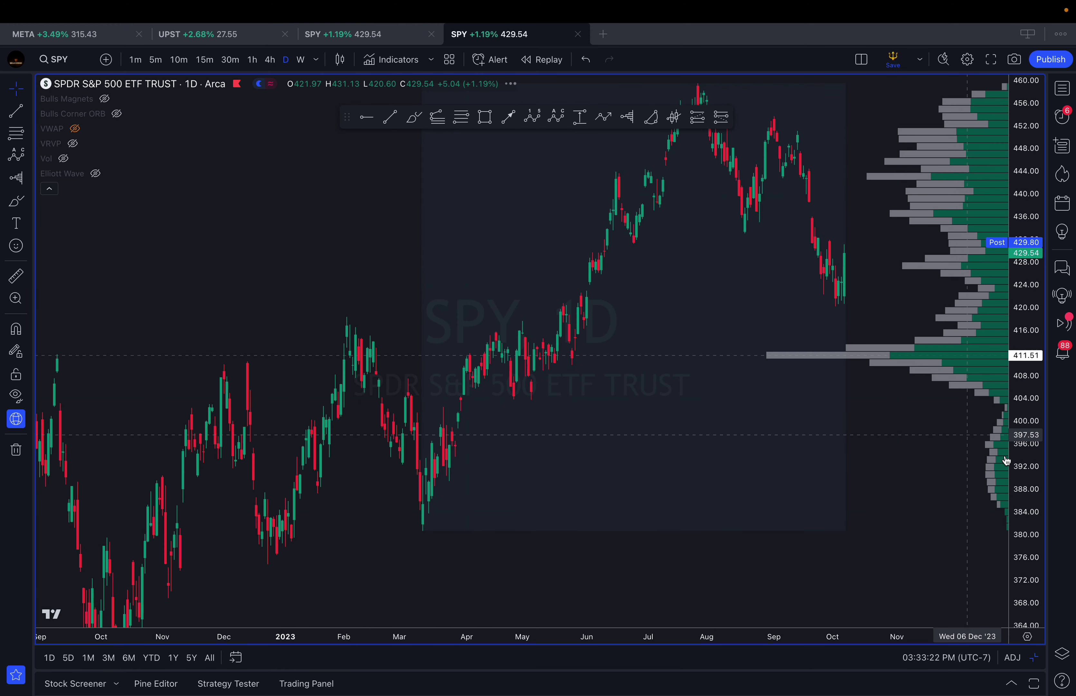
{"action": "left_click_drag", "start_coordinate": [1035, 430], "coordinate": [1034, 441]}
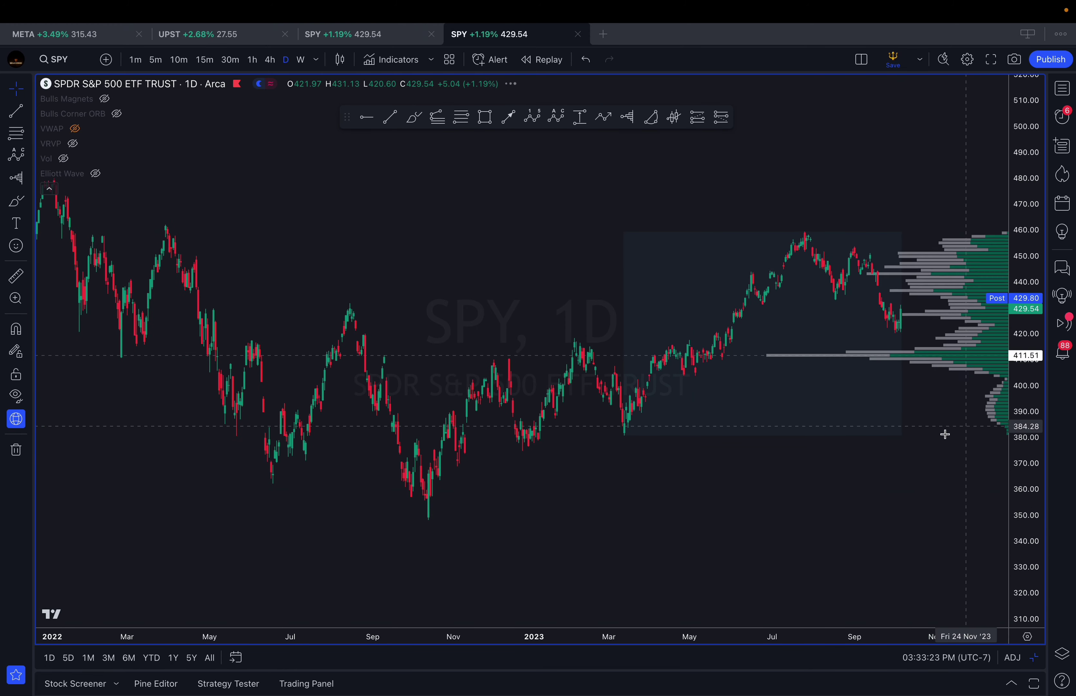
{"action": "scroll", "coordinate": [944, 435], "scroll_direction": "up", "scroll_amount": 1}
{"action": "left_click_drag", "start_coordinate": [925, 424], "coordinate": [904, 428]}
{"action": "scroll", "coordinate": [913, 342], "scroll_direction": "down", "scroll_amount": 4}
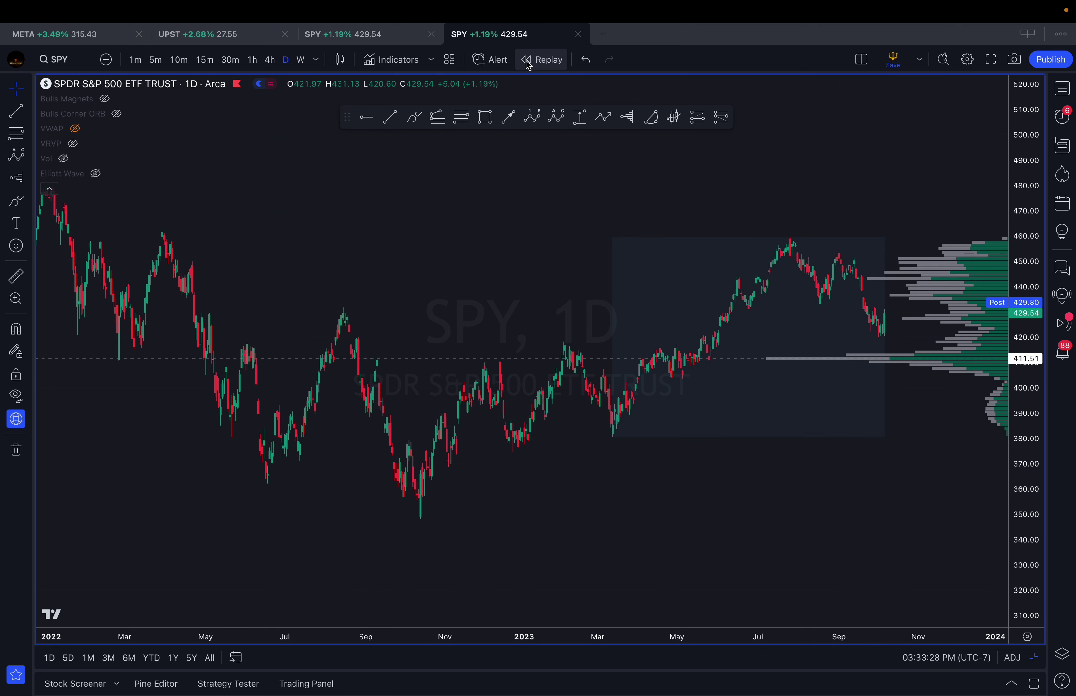
Start the bar replay at 24 July 2023 and replace the existing volume profile with one anchored at the 13 October 2022 low
{"action": "left_click", "coordinate": [786, 337]}
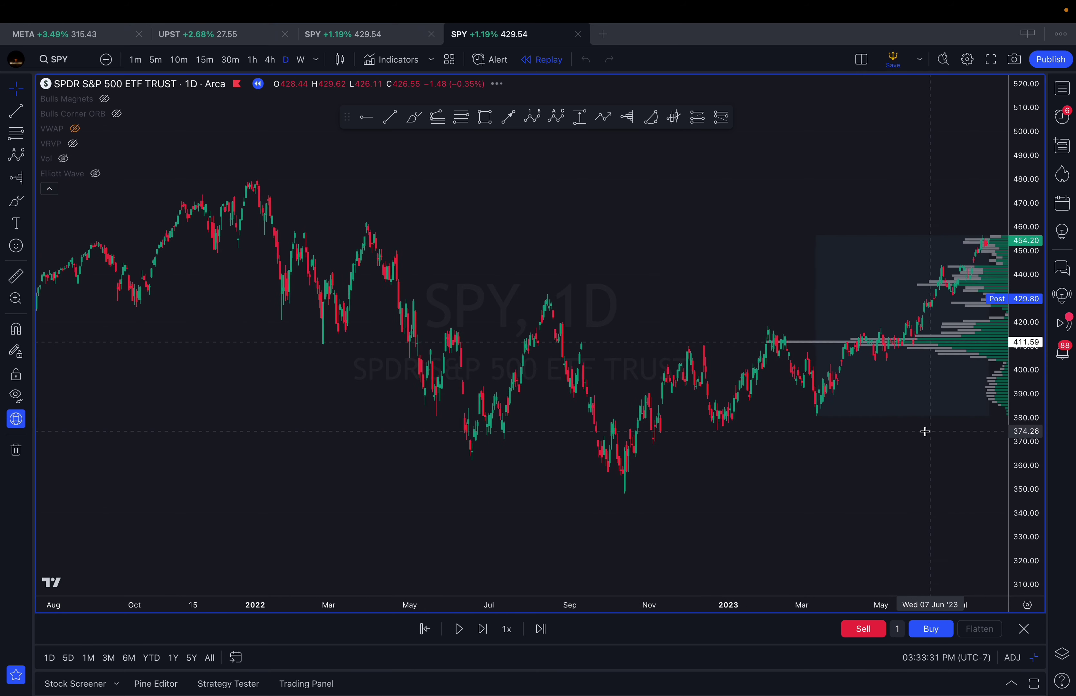
{"action": "left_click", "coordinate": [956, 353]}
{"action": "scroll", "coordinate": [831, 424], "scroll_direction": "down", "scroll_amount": 3}
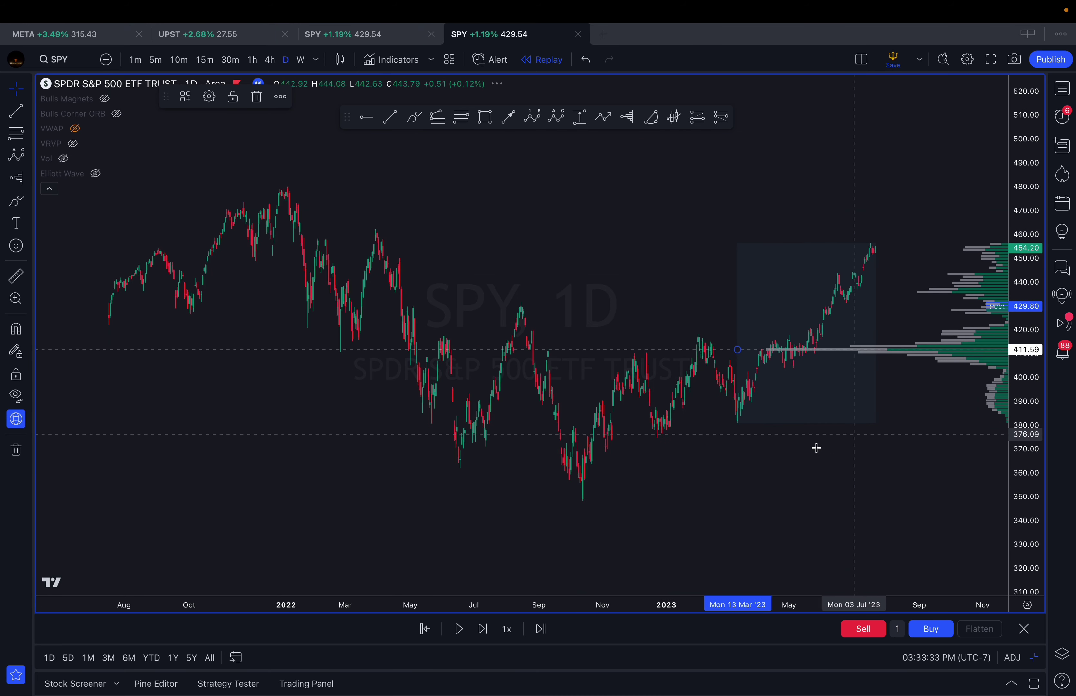
{"action": "key", "text": "Delete"}
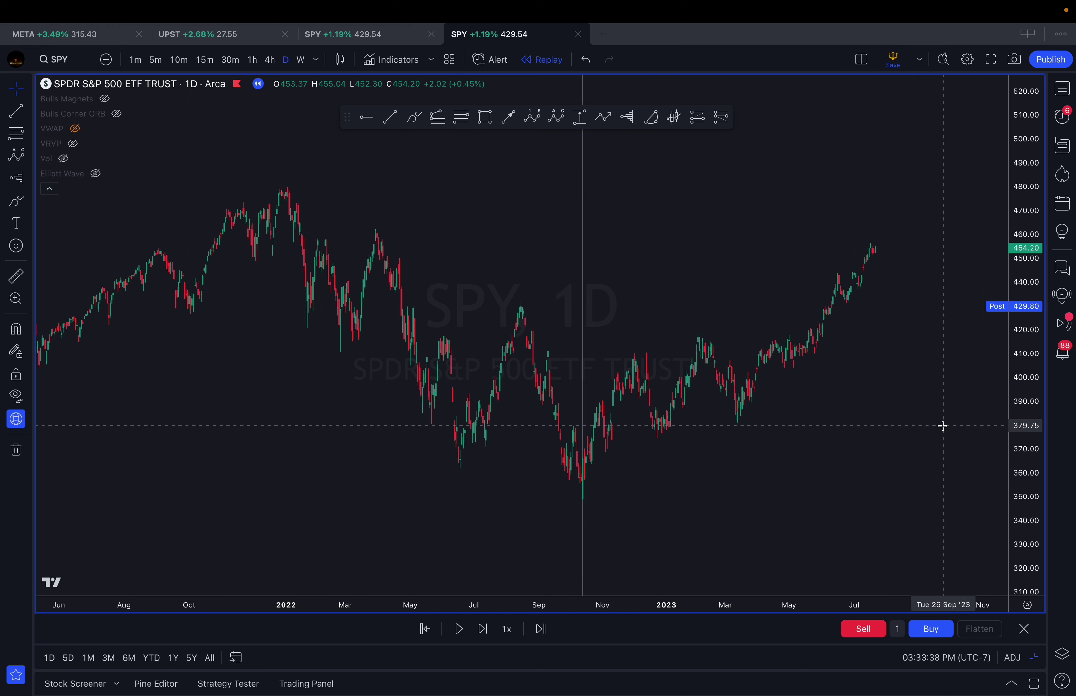
{"action": "scroll", "coordinate": [943, 427], "scroll_direction": "up", "scroll_amount": 3}
{"action": "key", "text": "ctrl+z"}
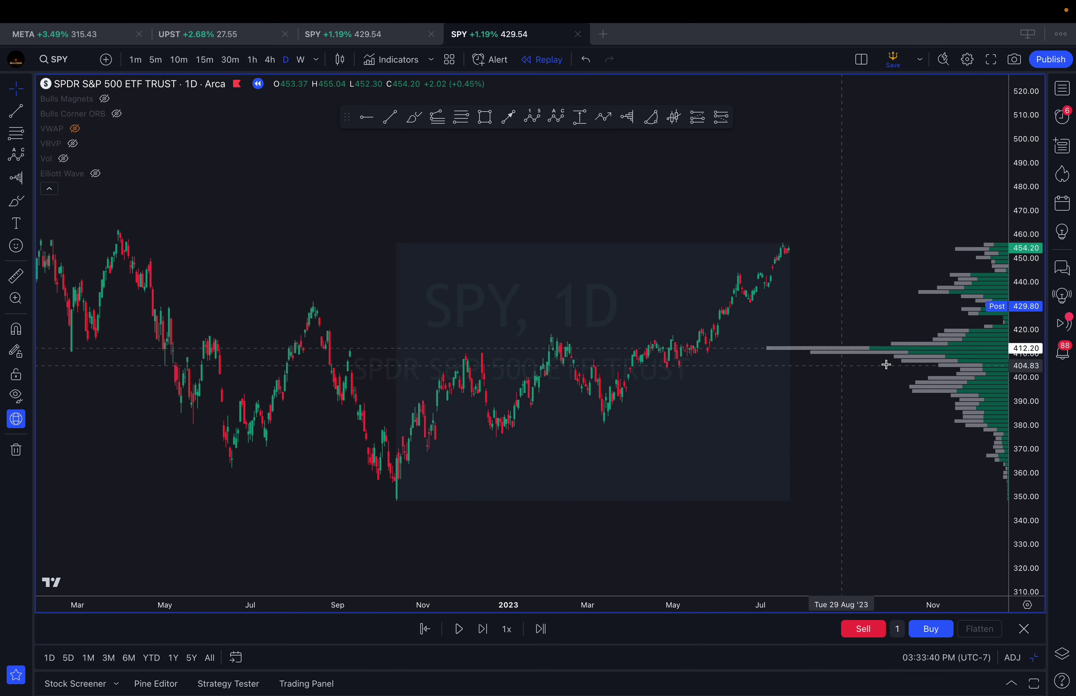
Set the anchored volume profile's width to 60% of the box
{"action": "left_click_drag", "start_coordinate": [887, 364], "coordinate": [1006, 361]}
{"action": "scroll", "coordinate": [953, 363], "scroll_direction": "up", "scroll_amount": 4}
{"action": "left_click_drag", "start_coordinate": [930, 365], "coordinate": [1008, 356]}
{"action": "scroll", "coordinate": [1012, 361], "scroll_direction": "up", "scroll_amount": 5}
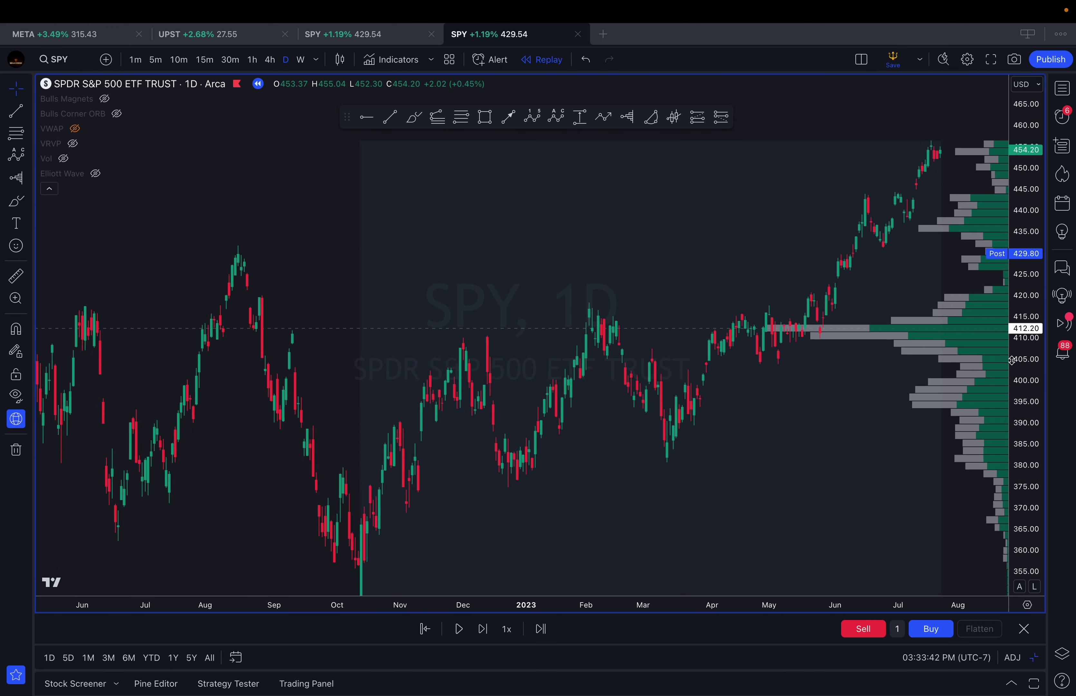
{"action": "scroll", "coordinate": [986, 355], "scroll_direction": "up", "scroll_amount": 2}
{"action": "double_click", "coordinate": [961, 348]}
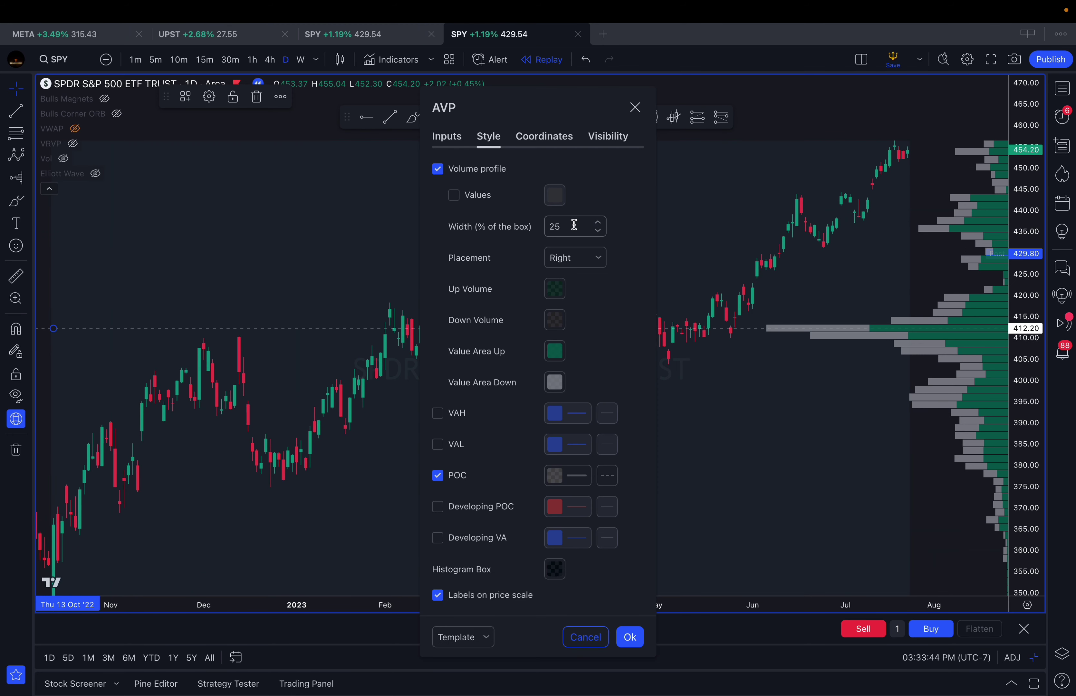
{"action": "left_click", "coordinate": [630, 293]}
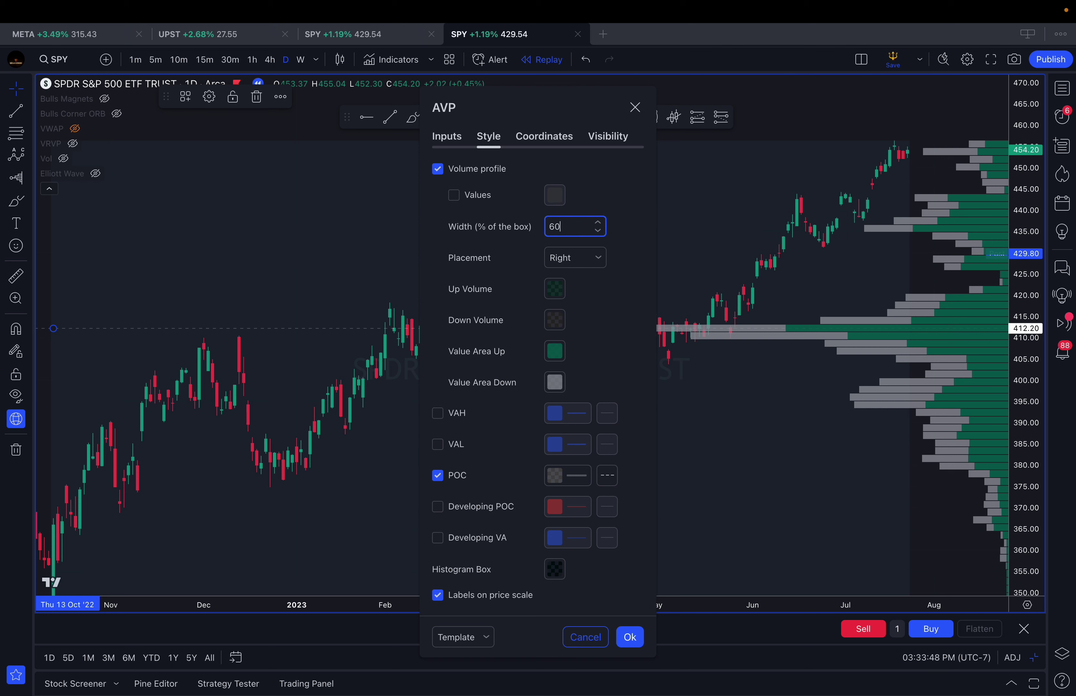
{"action": "left_click", "coordinate": [616, 345]}
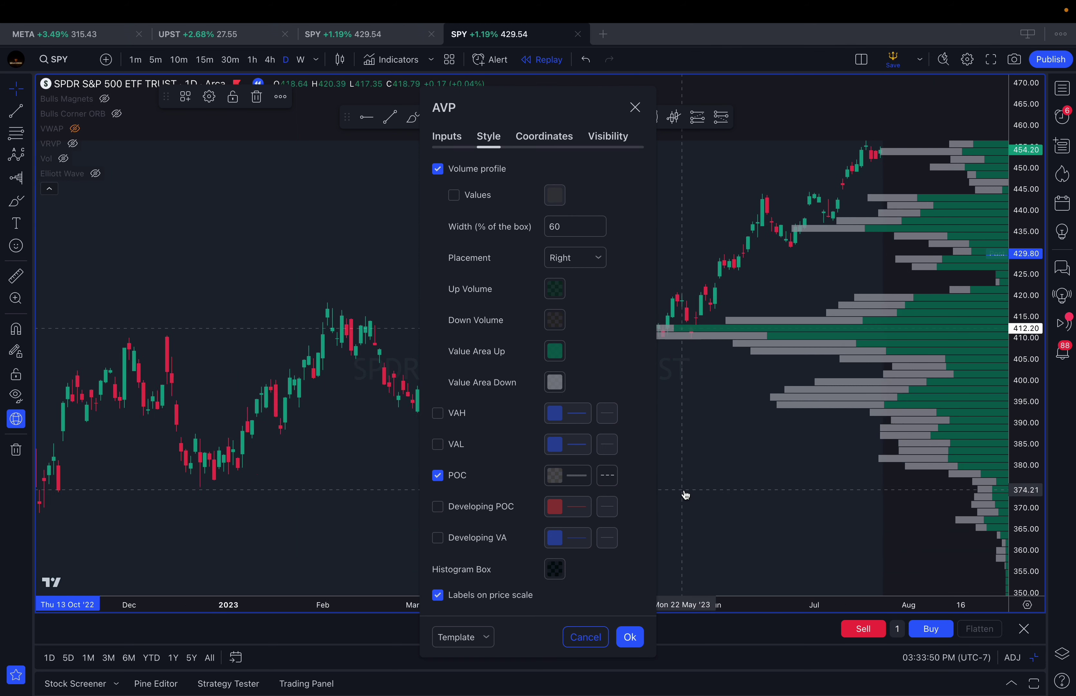
{"action": "left_click", "coordinate": [632, 644]}
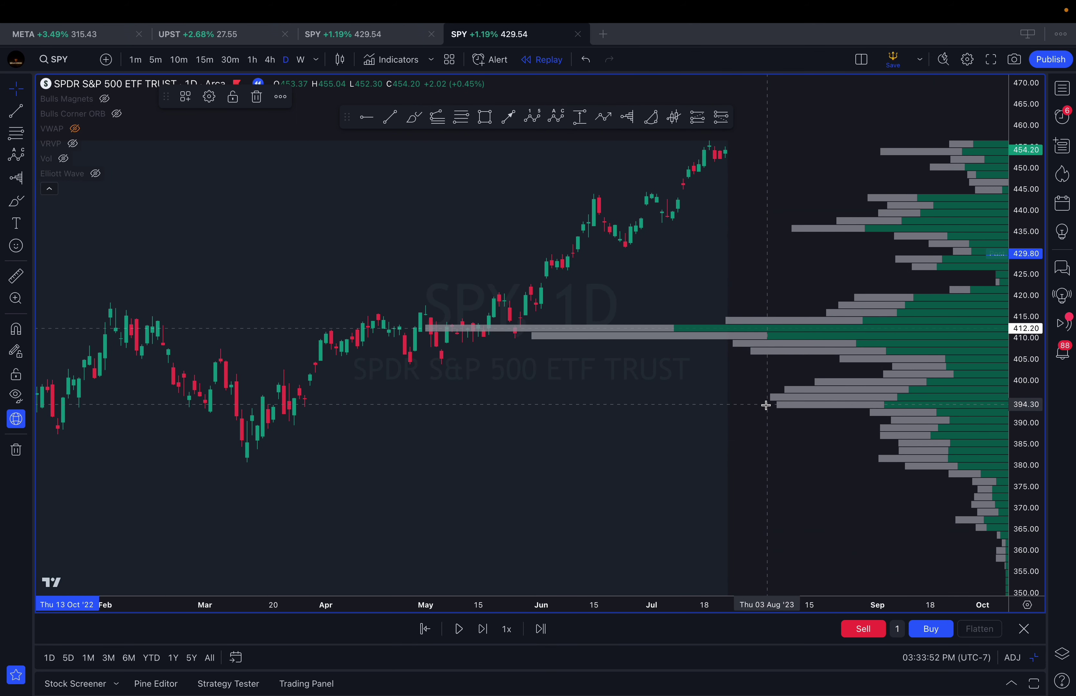
Brush marks around the July 2023 high near 456 and delete them again
{"action": "scroll", "coordinate": [768, 405], "scroll_direction": "down", "scroll_amount": 5}
{"action": "left_click_drag", "start_coordinate": [1033, 441], "coordinate": [1031, 567]}
{"action": "scroll", "coordinate": [956, 454], "scroll_direction": "down", "scroll_amount": 6}
{"action": "left_click_drag", "start_coordinate": [894, 422], "coordinate": [776, 389]}
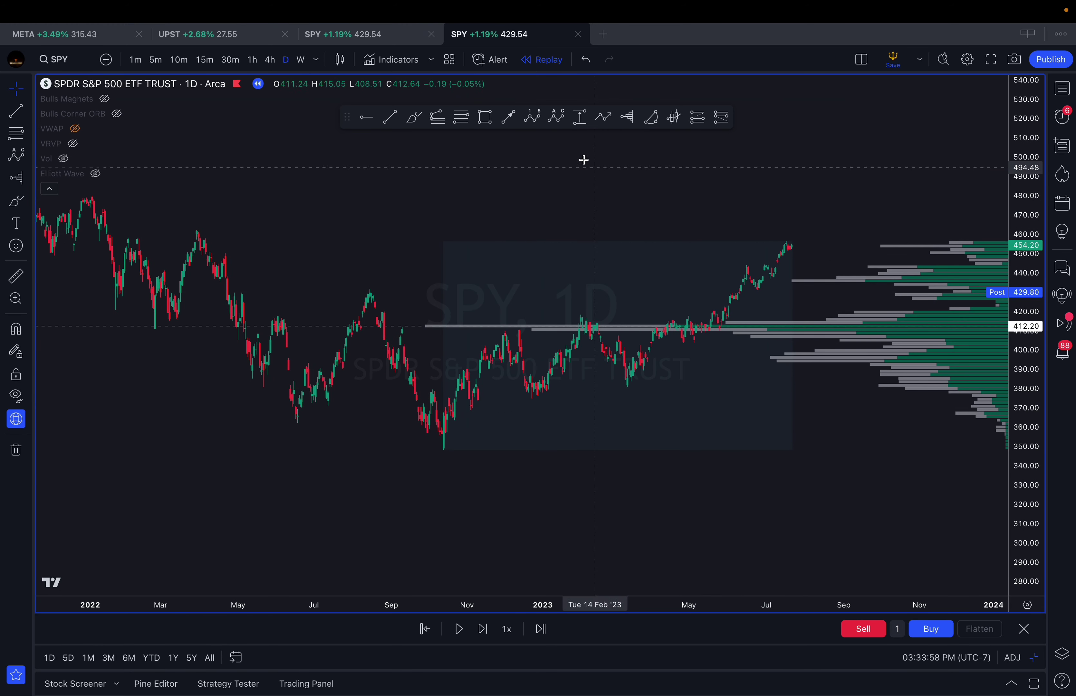
{"action": "left_click", "coordinate": [414, 117]}
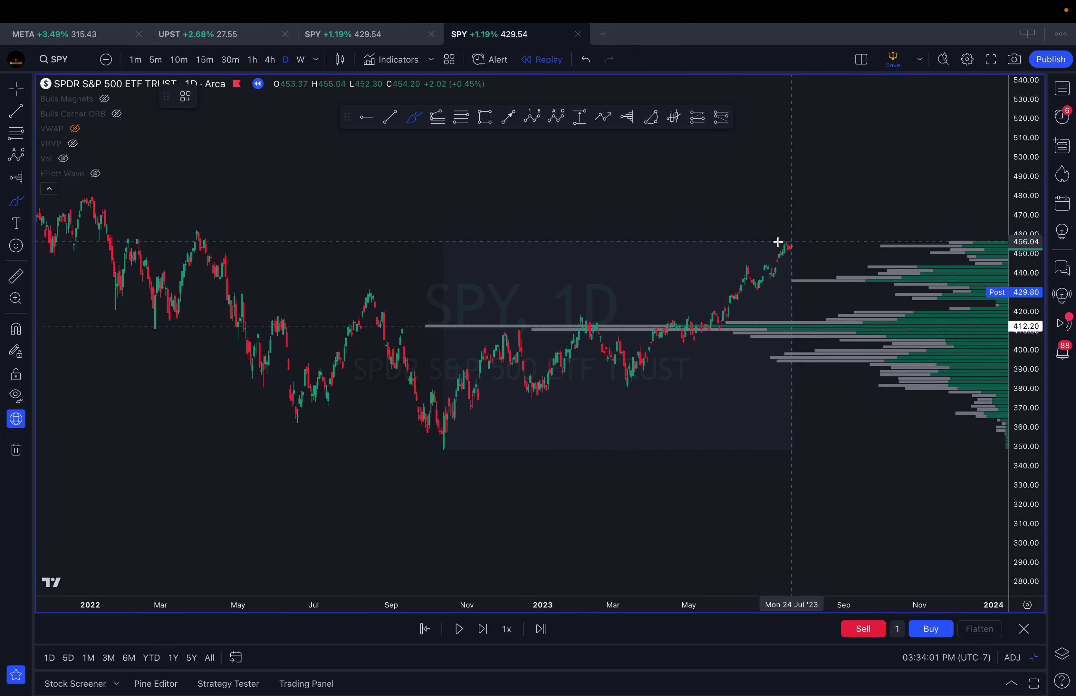
{"action": "left_click", "coordinate": [786, 246]}
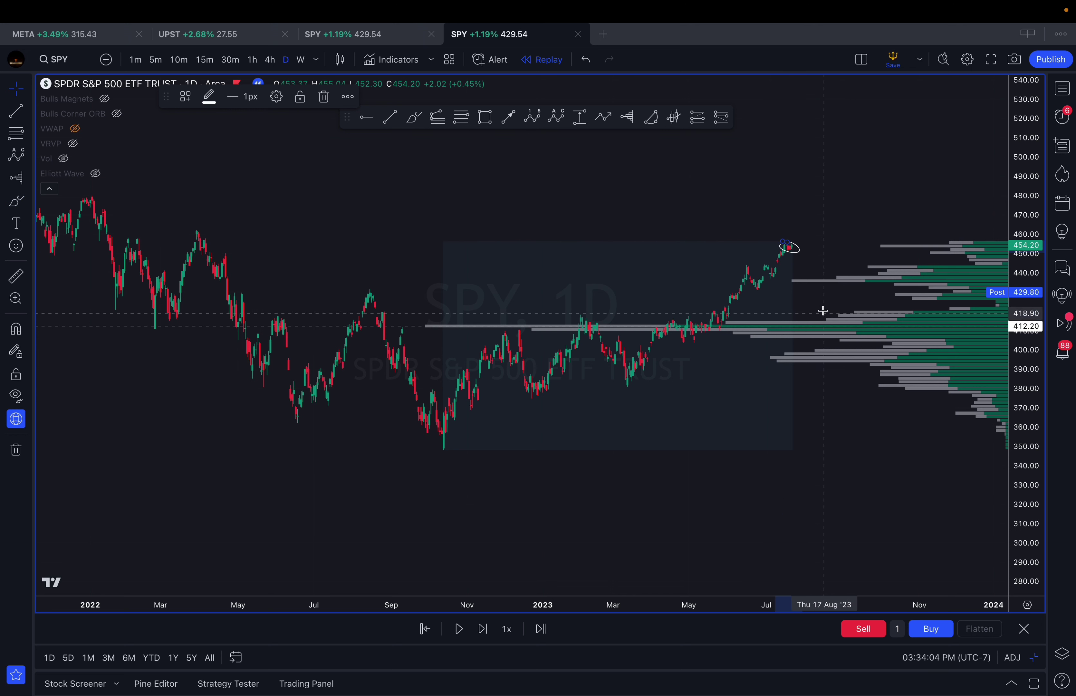
{"action": "key", "text": "Escape"}
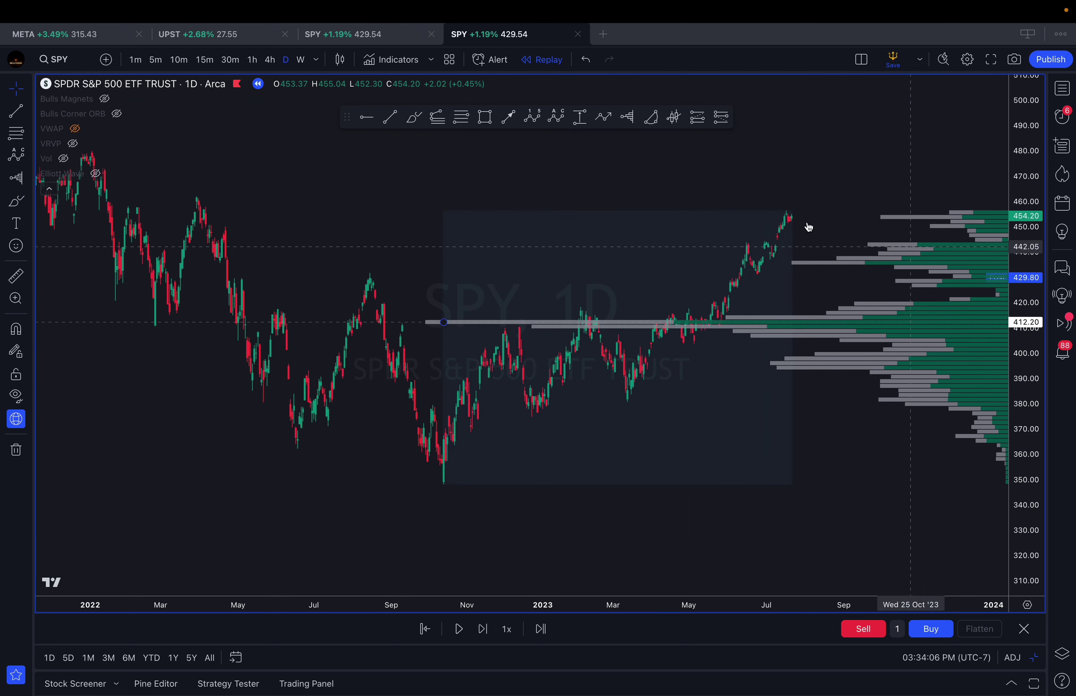
{"action": "left_click", "coordinate": [414, 117]}
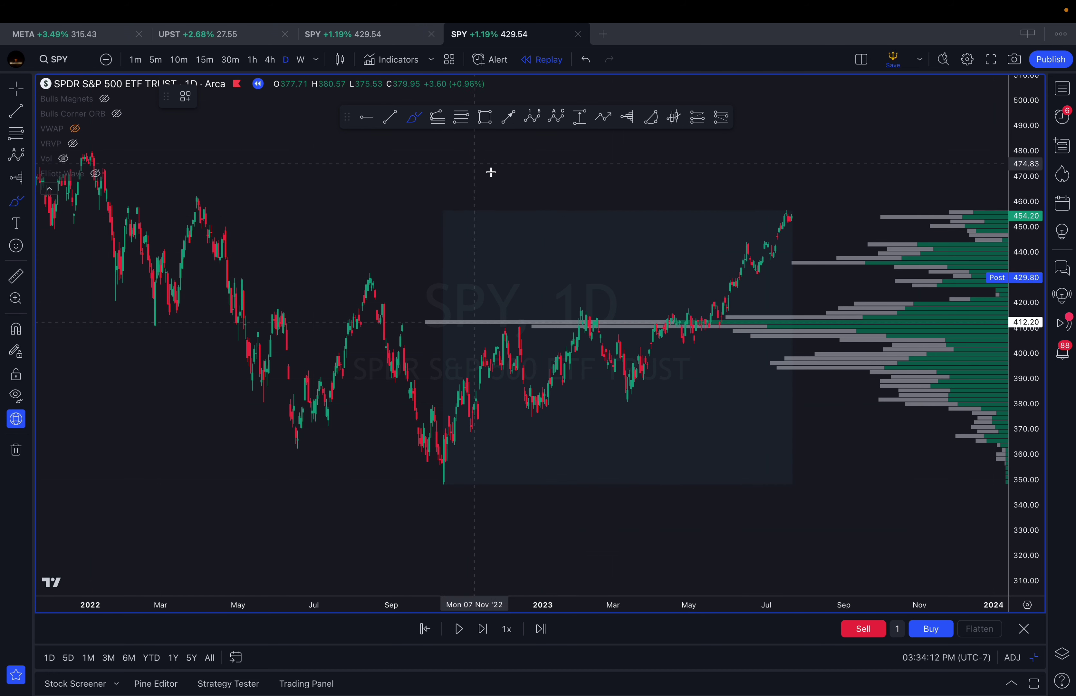
{"action": "mouse_move", "coordinate": [784, 221]}
{"action": "left_mouse_down"}
{"action": "mouse_move", "coordinate": [874, 220]}
{"action": "mouse_move", "coordinate": [838, 211]}
{"action": "left_mouse_up"}
{"action": "key", "text": "Delete"}
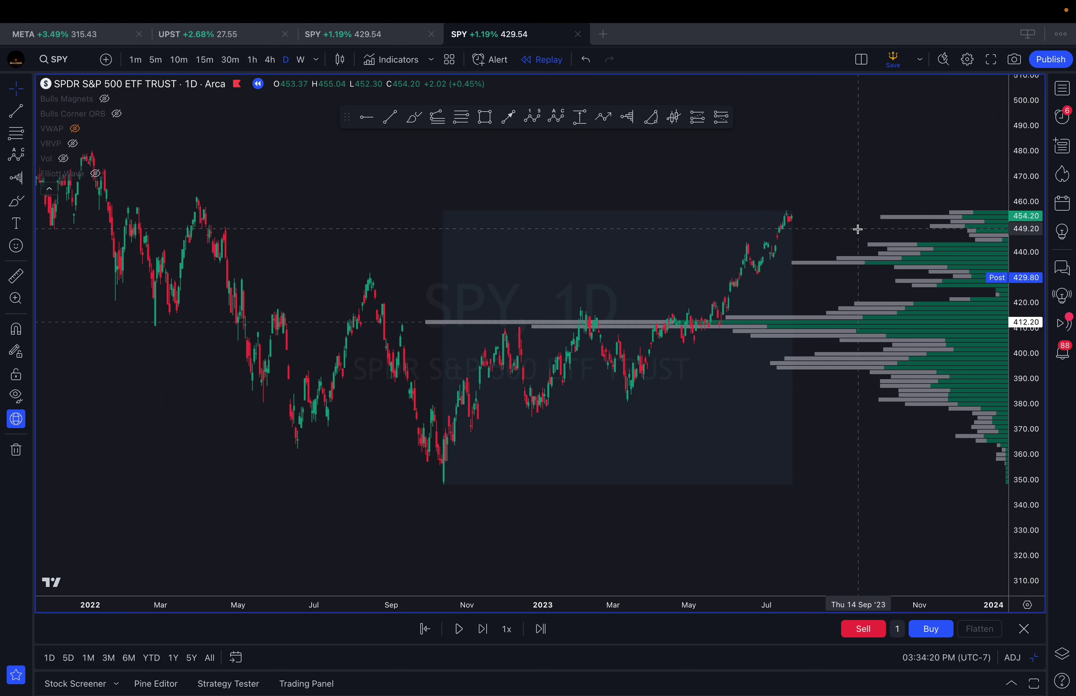
Brush two short horizontal lines bracketing the July 2023 peak at about 456 and 452
{"action": "scroll", "coordinate": [839, 230], "scroll_direction": "up", "scroll_amount": 5}
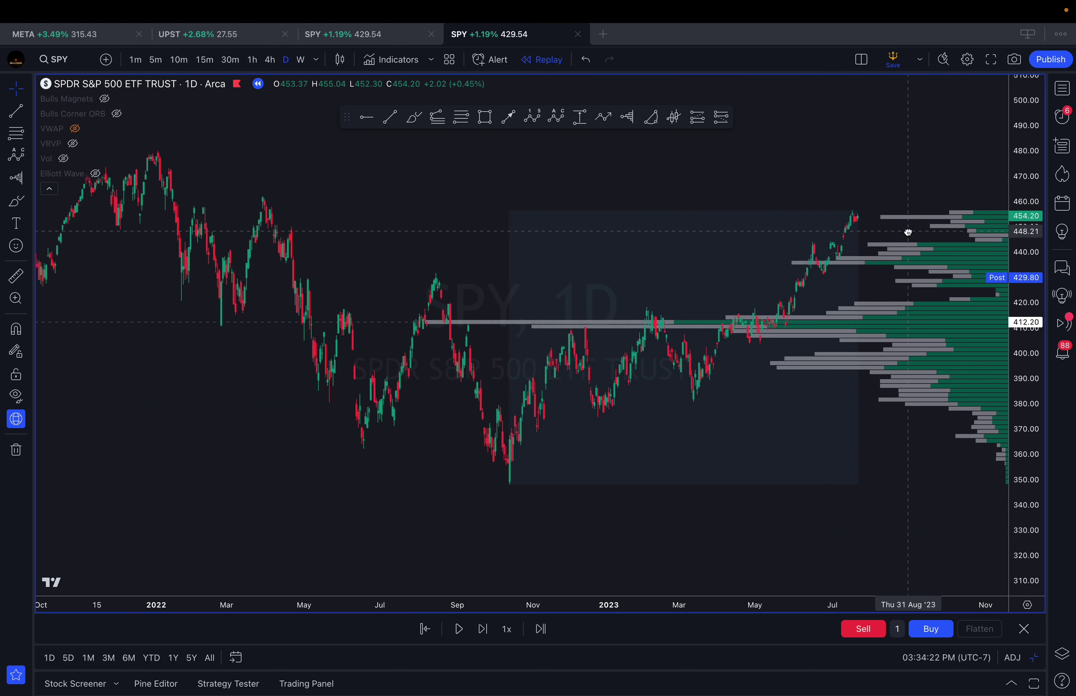
{"action": "left_click_drag", "start_coordinate": [828, 226], "coordinate": [791, 235]}
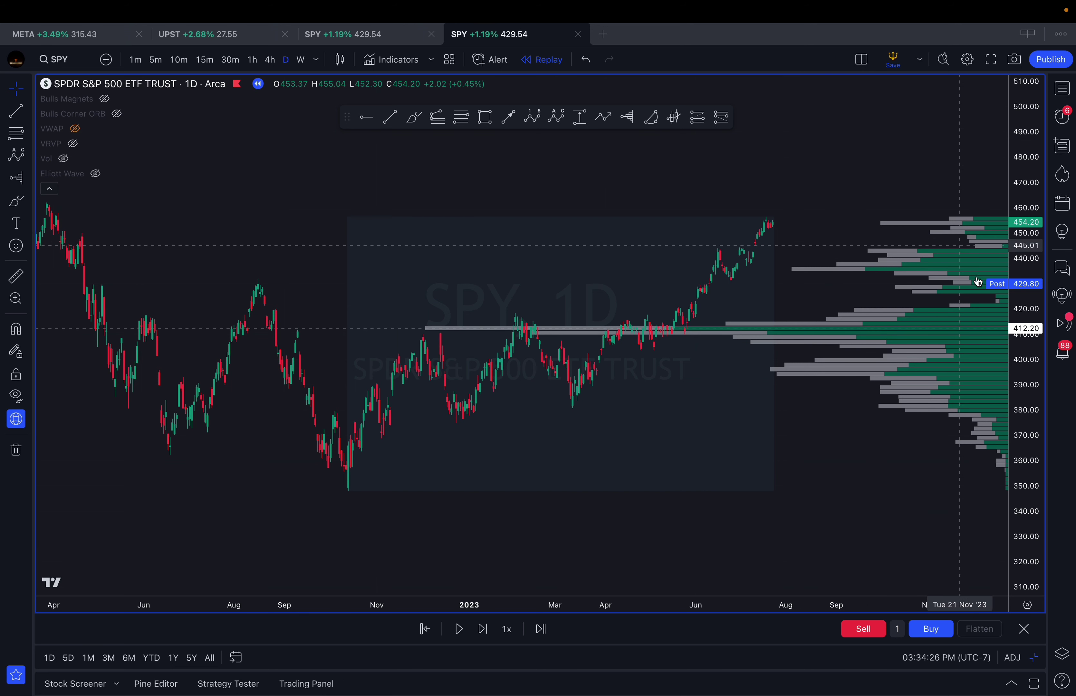
{"action": "scroll", "coordinate": [1007, 304], "scroll_direction": "up", "scroll_amount": 3}
{"action": "left_click_drag", "start_coordinate": [1042, 278], "coordinate": [1033, 131]}
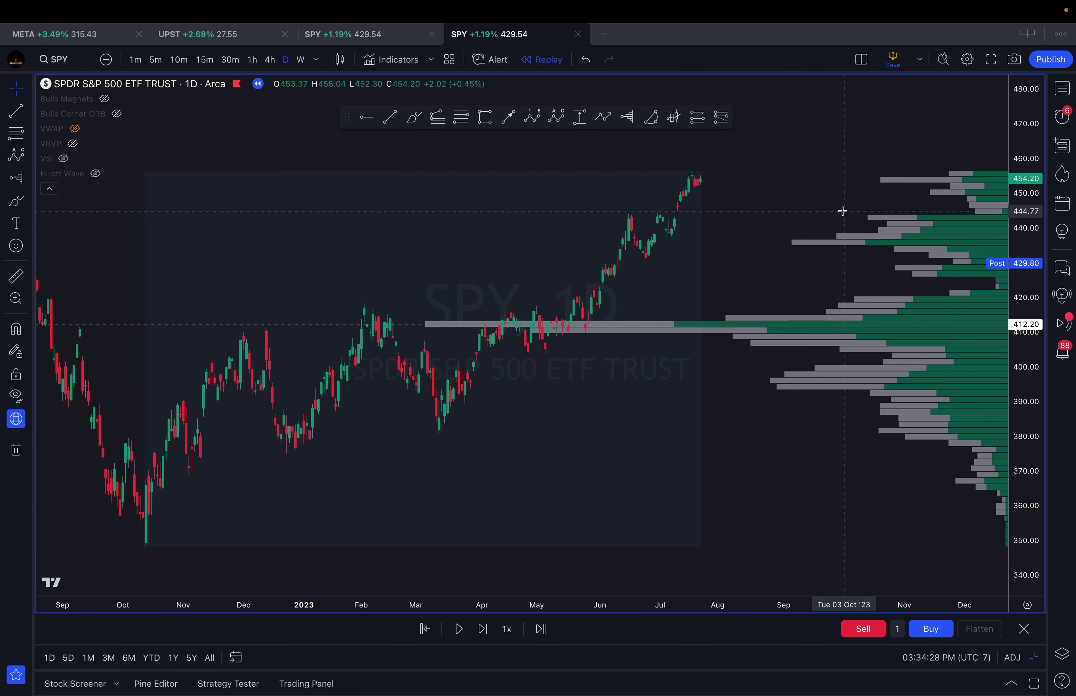
{"action": "left_click_drag", "start_coordinate": [843, 211], "coordinate": [831, 213]}
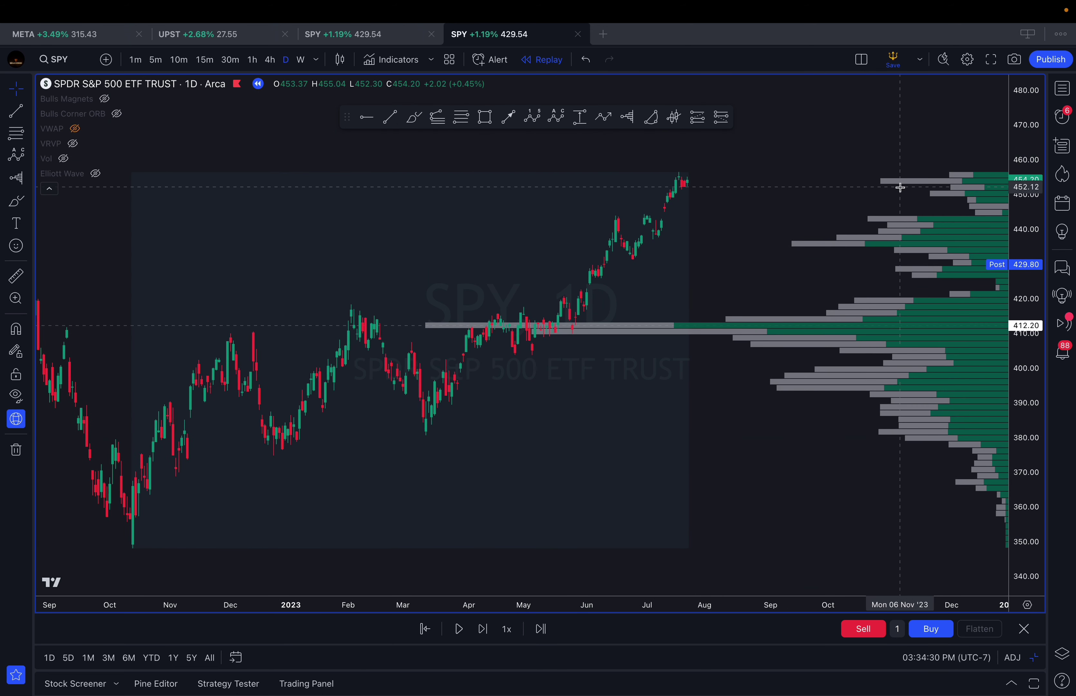
{"action": "left_click_drag", "start_coordinate": [900, 185], "coordinate": [899, 207]}
{"action": "left_click", "coordinate": [414, 117]}
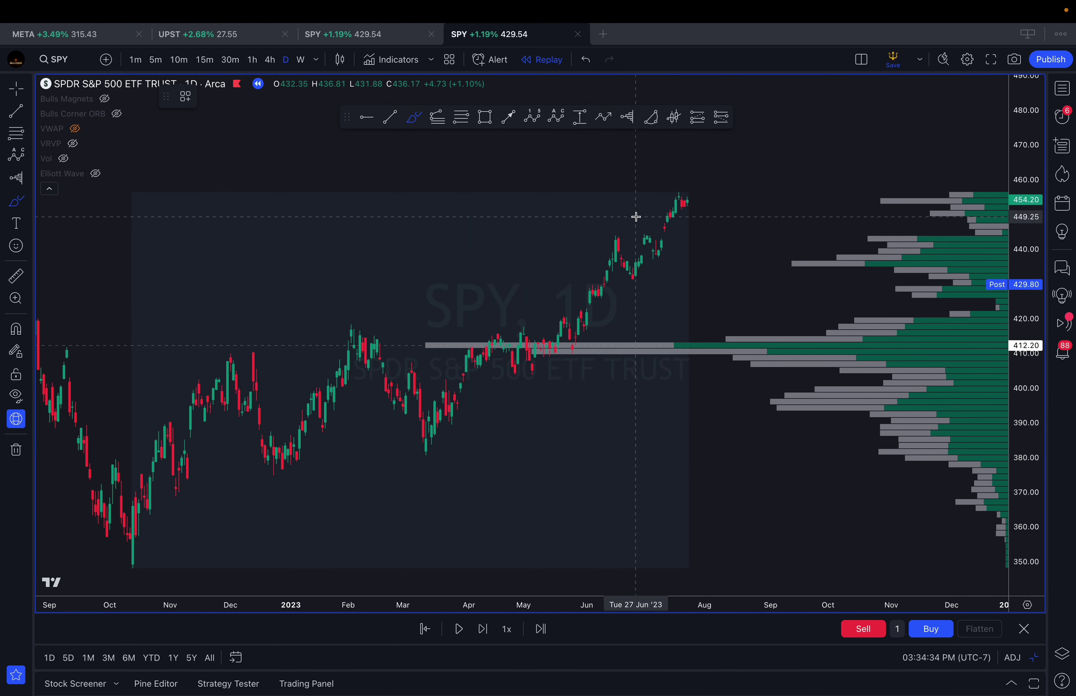
{"action": "mouse_move", "coordinate": [670, 209]}
{"action": "left_mouse_down"}
{"action": "mouse_move", "coordinate": [699, 209]}
{"action": "mouse_move", "coordinate": [705, 194]}
{"action": "left_mouse_up"}
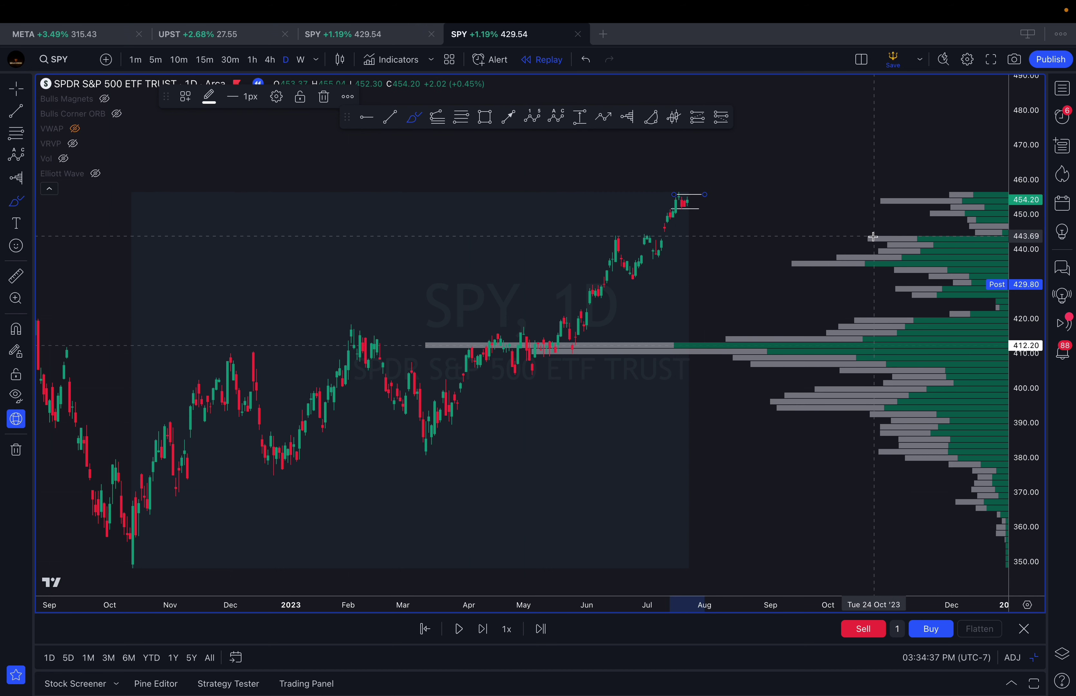
Brush a short level at about 444 and a decline from about 450 to an encircled point near 436 with a hooked rebound
{"action": "mouse_move", "coordinate": [868, 235]}
{"action": "left_mouse_down"}
{"action": "mouse_move", "coordinate": [829, 236]}
{"action": "mouse_move", "coordinate": [781, 261]}
{"action": "mouse_move", "coordinate": [813, 266]}
{"action": "mouse_move", "coordinate": [793, 259]}
{"action": "left_mouse_up"}
{"action": "left_click_drag", "start_coordinate": [718, 214], "coordinate": [801, 263]}
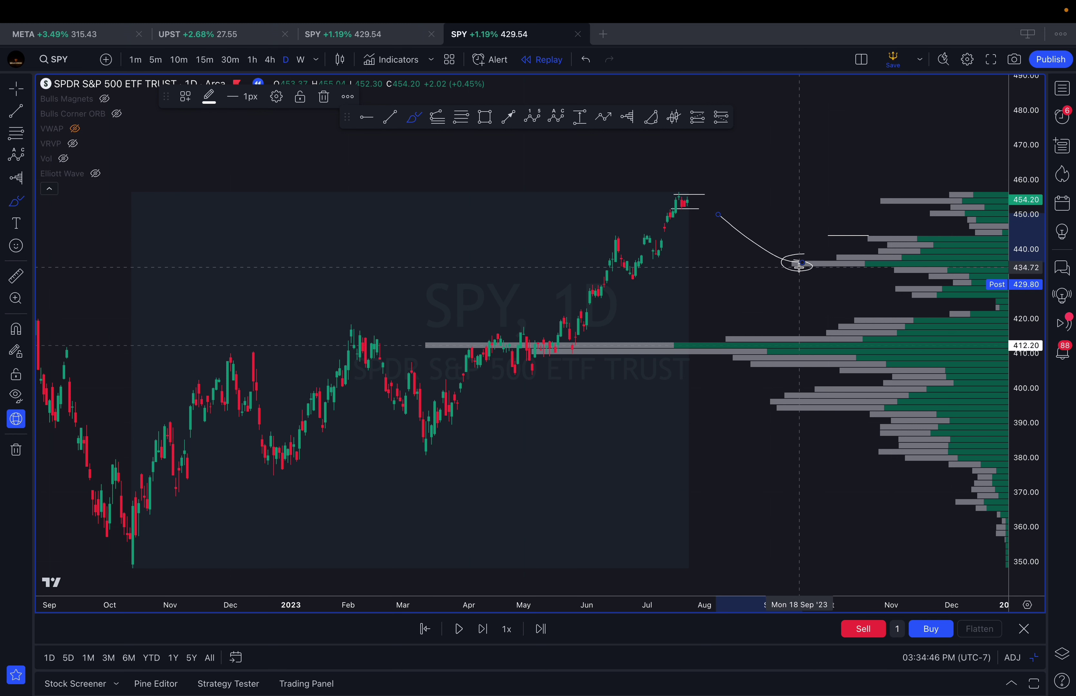
{"action": "left_click_drag", "start_coordinate": [796, 269], "coordinate": [816, 245]}
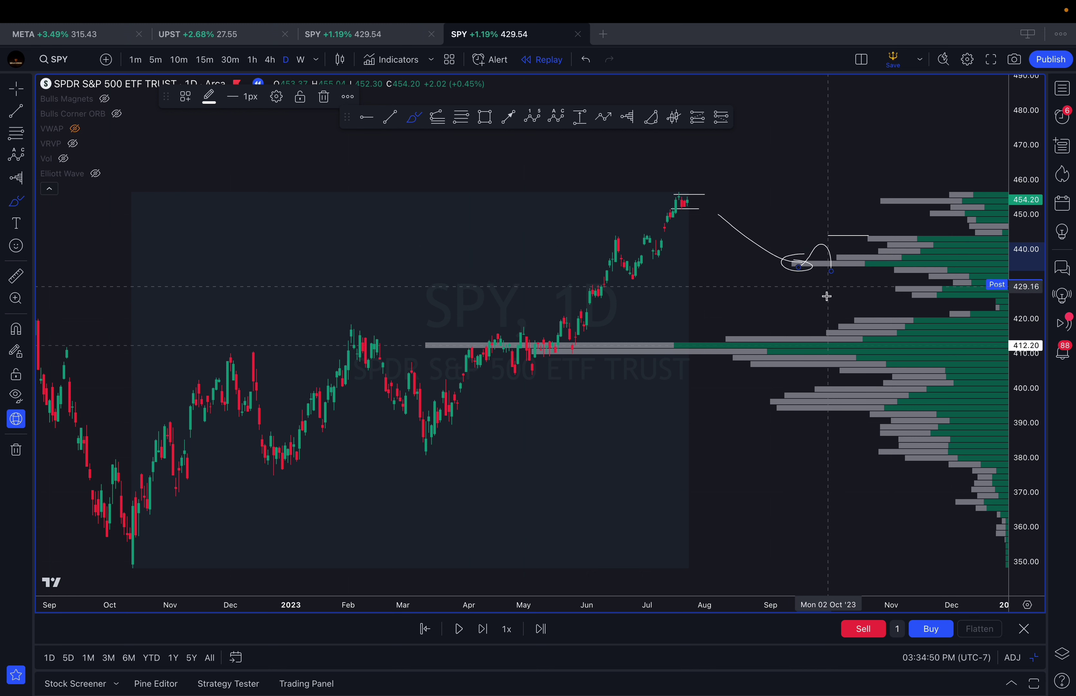
{"action": "scroll", "coordinate": [827, 307], "scroll_direction": "down", "scroll_amount": 4}
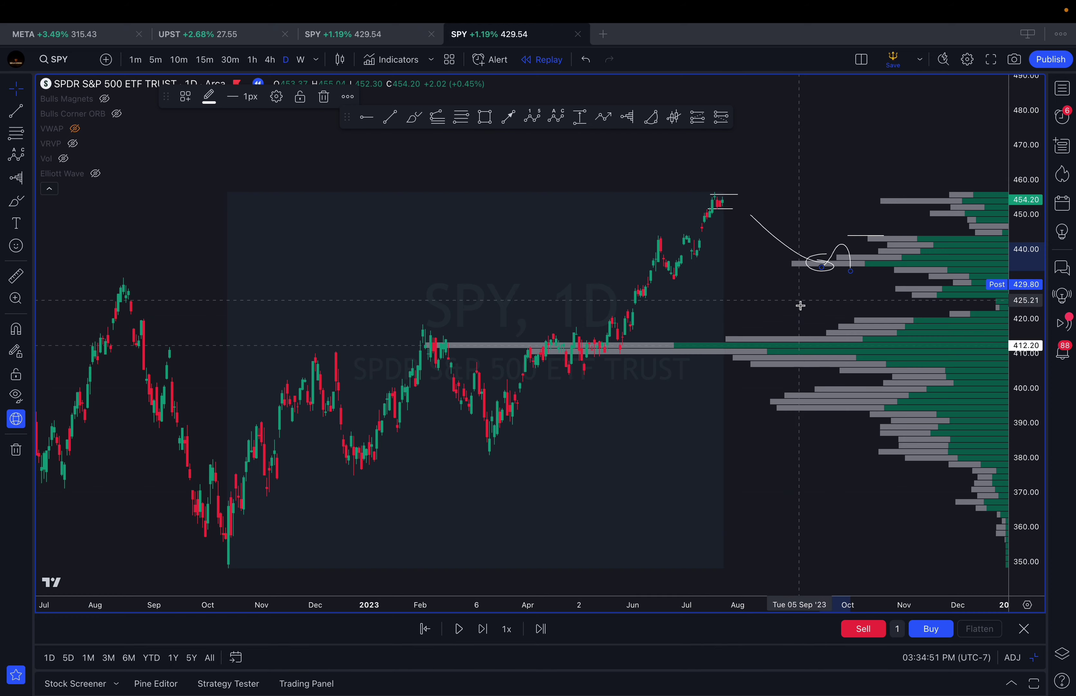
{"action": "key", "text": "Escape"}
Brush a downward curve from about 424 to 415, toward the high-volume node
{"action": "left_click_drag", "start_coordinate": [800, 305], "coordinate": [567, 314]}
{"action": "scroll", "coordinate": [634, 316], "scroll_direction": "down", "scroll_amount": 5}
{"action": "left_click", "coordinate": [414, 118]}
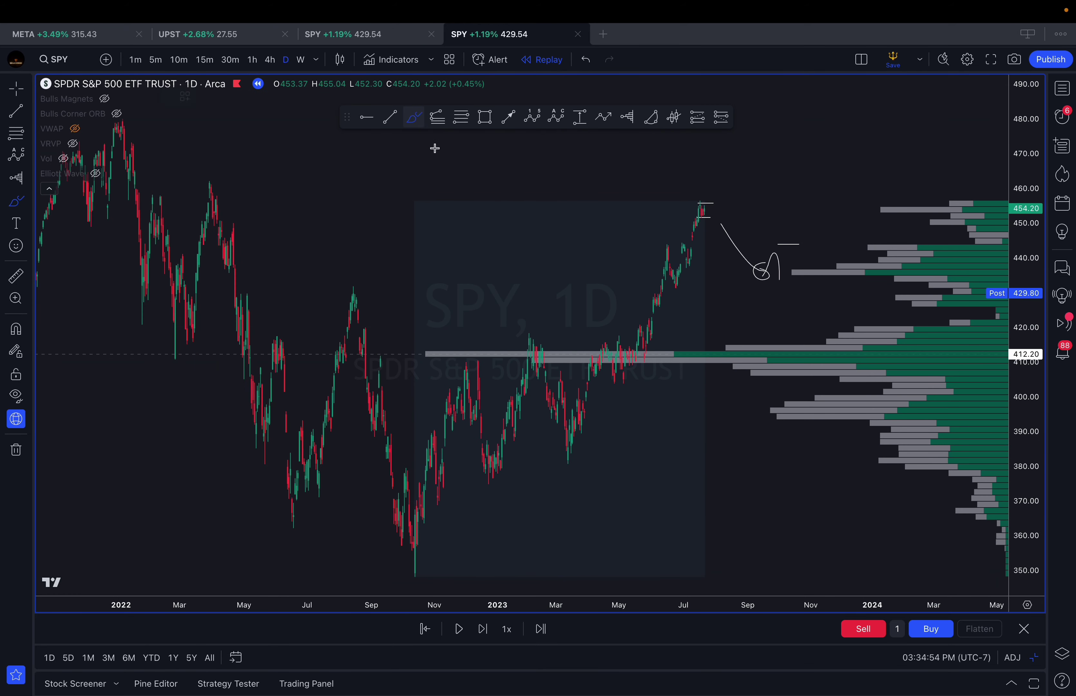
{"action": "left_click_drag", "start_coordinate": [740, 312], "coordinate": [778, 343]}
{"action": "left_click_drag", "start_coordinate": [755, 397], "coordinate": [668, 406]}
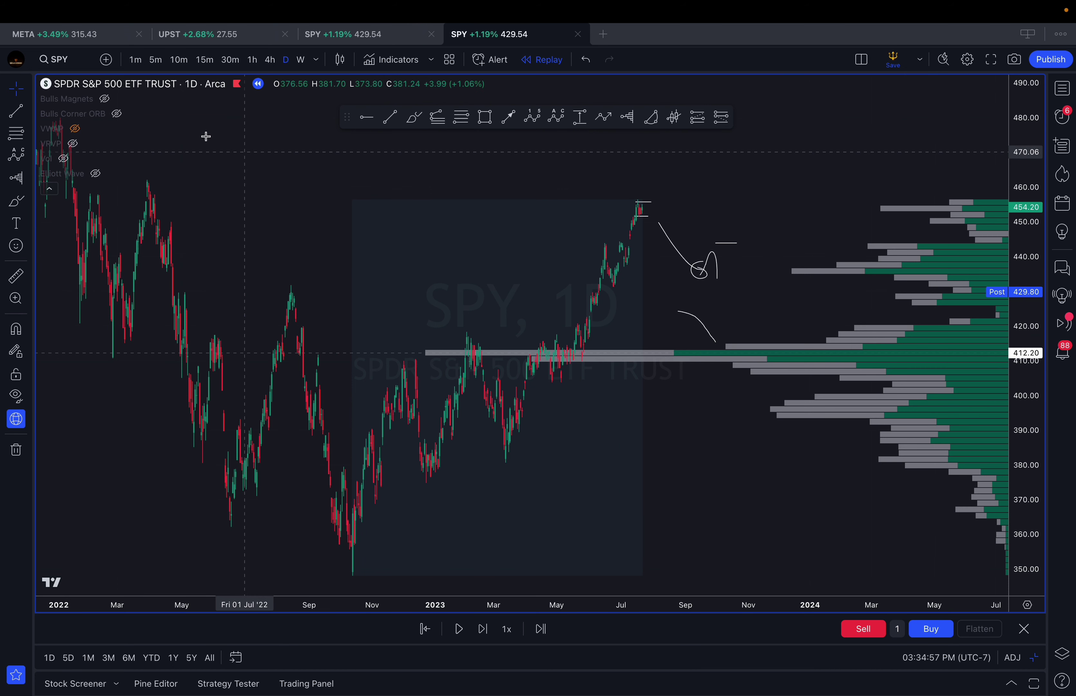
Advance the replay bar by bar from late July to mid-August 2023
{"action": "left_click", "coordinate": [487, 635]}
{"action": "left_click", "coordinate": [486, 634]}
{"action": "left_click", "coordinate": [487, 635]}
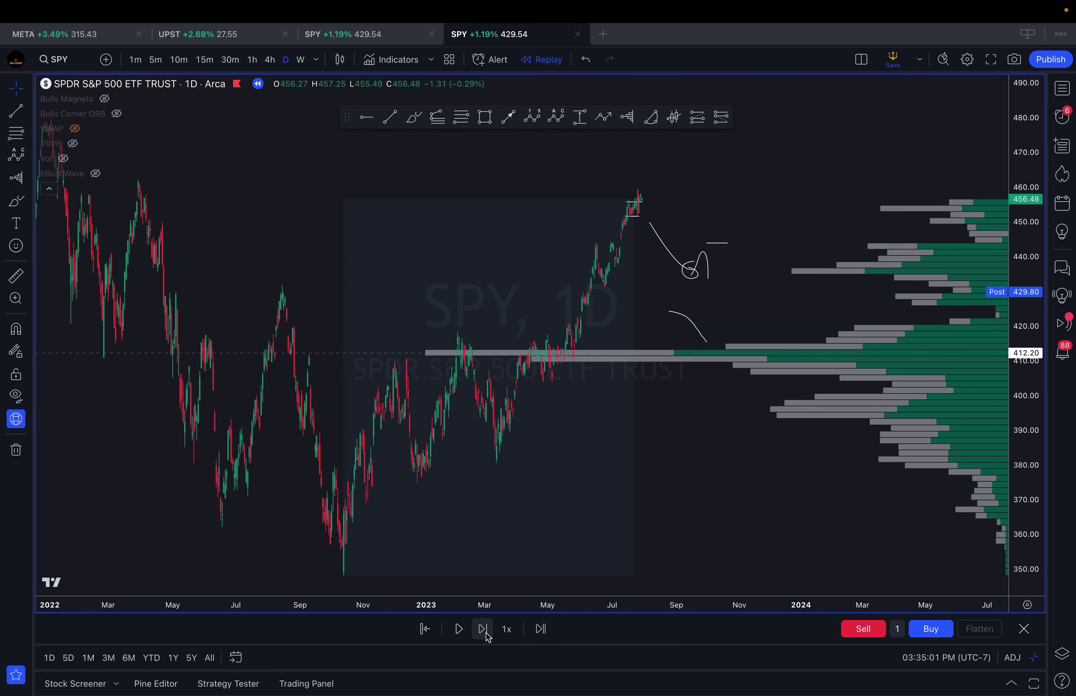
{"action": "left_click", "coordinate": [486, 634]}
{"action": "left_click", "coordinate": [486, 634]}
{"action": "left_click", "coordinate": [486, 635]}
{"action": "left_click", "coordinate": [487, 634]}
{"action": "left_click", "coordinate": [487, 634]}
{"action": "left_click", "coordinate": [486, 634]}
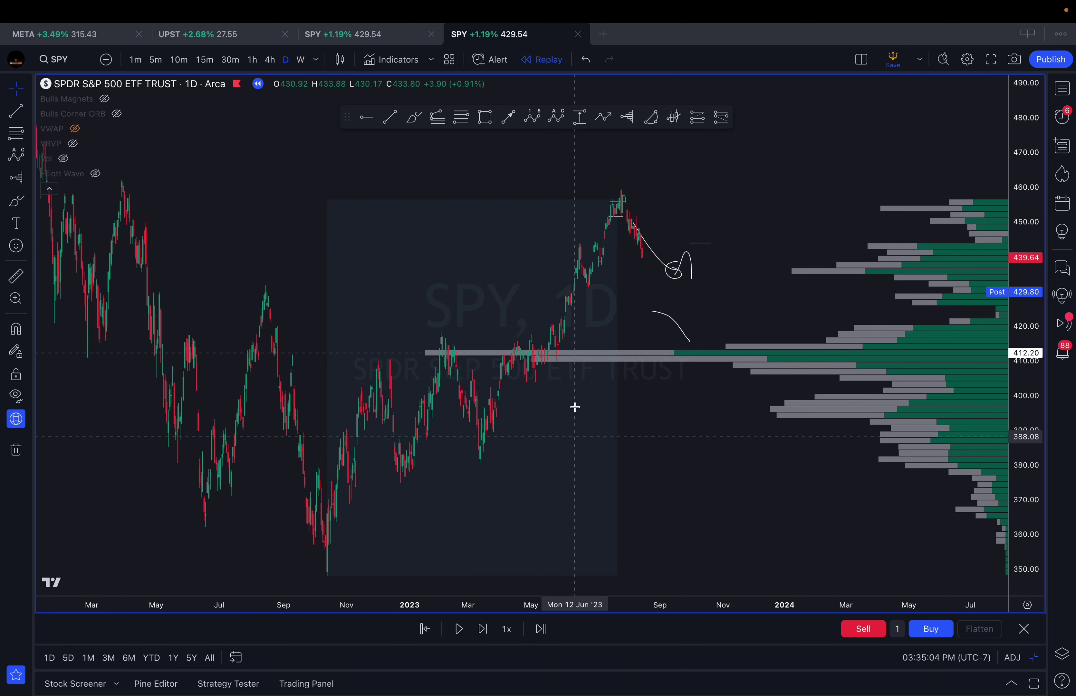
Delete the brushed level at about 444, the hook and the encircled decline toward 436
{"action": "left_click", "coordinate": [706, 242]}
{"action": "key", "text": "BackSpace"}
{"action": "left_click", "coordinate": [690, 255]}
{"action": "key", "text": "BackSpace"}
{"action": "left_click", "coordinate": [682, 267]}
{"action": "key", "text": "BackSpace"}
Advance the replay bar by bar from mid-August to 5 September 2023
{"action": "left_click_drag", "start_coordinate": [678, 297], "coordinate": [931, 315]}
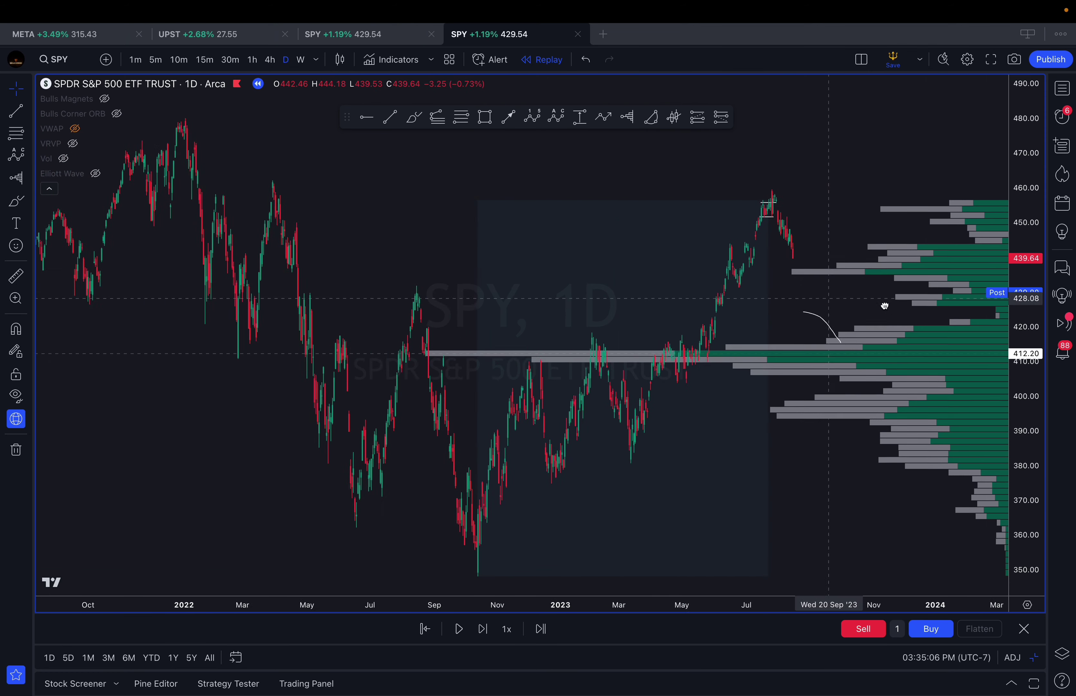
{"action": "scroll", "coordinate": [908, 328], "scroll_direction": "up", "scroll_amount": 6}
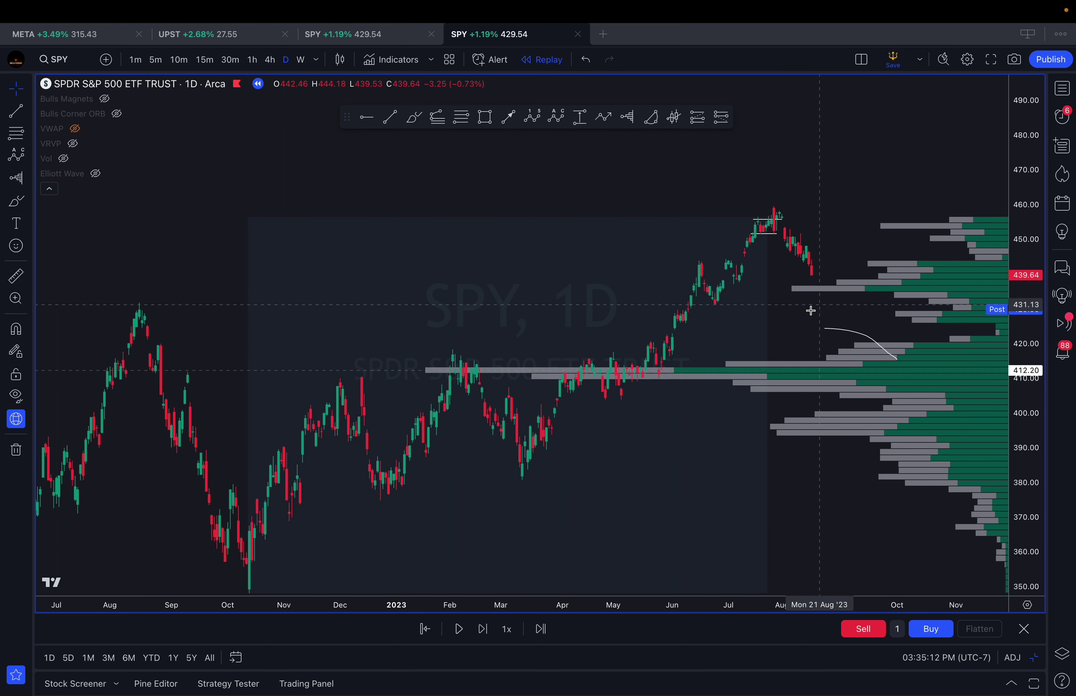
{"action": "left_click", "coordinate": [482, 628]}
{"action": "left_click", "coordinate": [482, 628]}
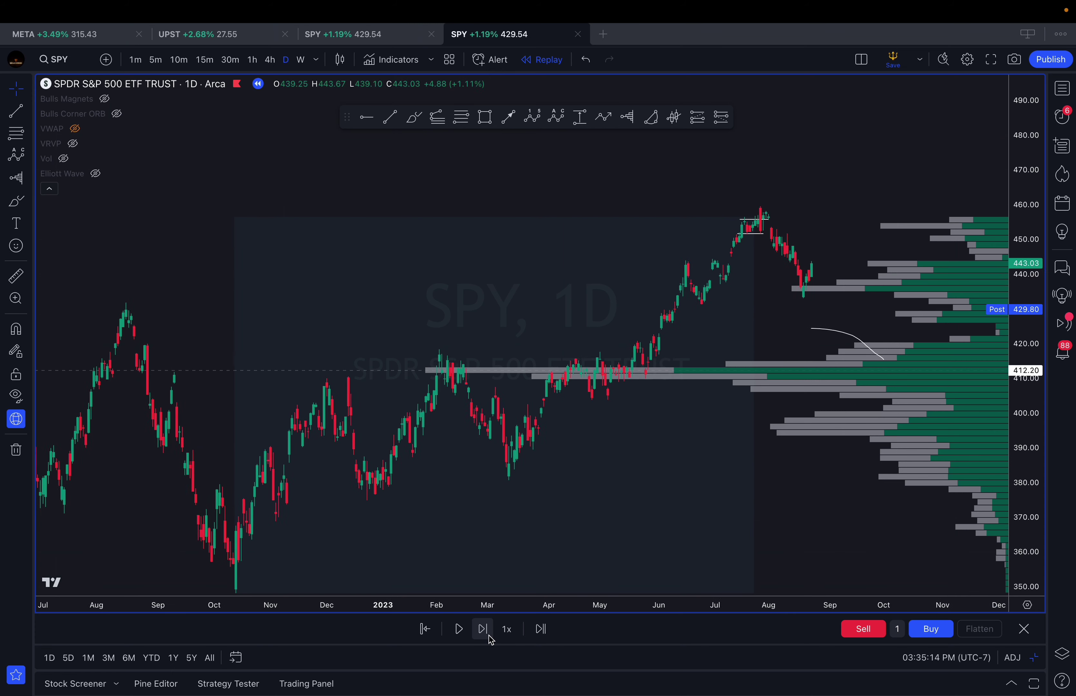
{"action": "left_click", "coordinate": [482, 629]}
{"action": "scroll", "coordinate": [708, 419], "scroll_direction": "down", "scroll_amount": 2}
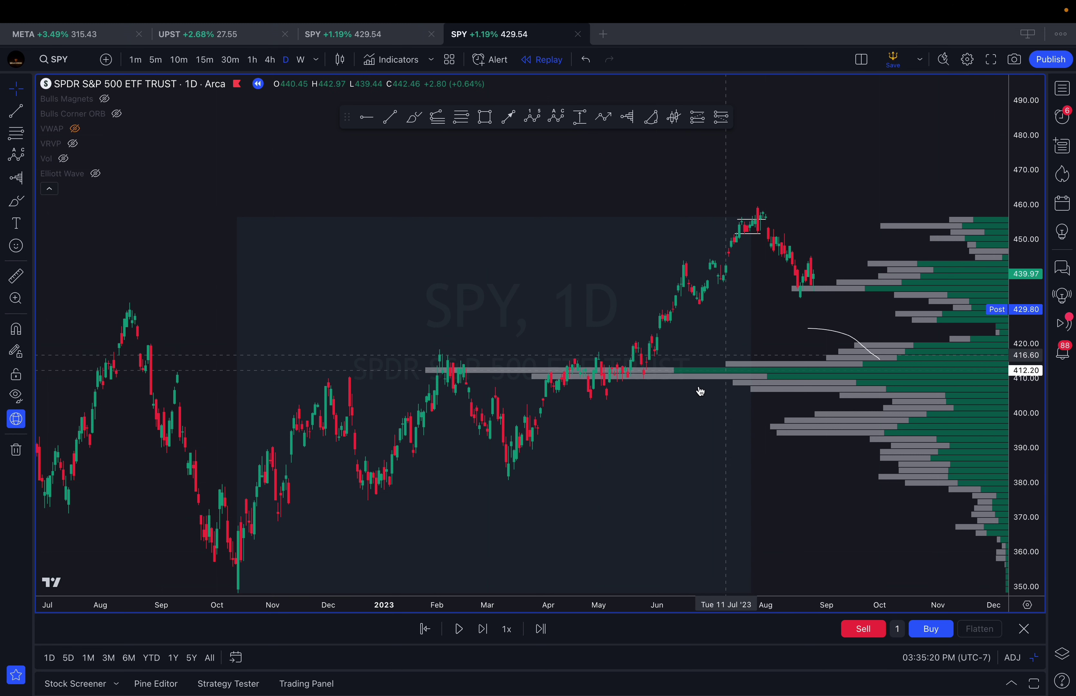
{"action": "left_click", "coordinate": [486, 634]}
{"action": "left_click", "coordinate": [486, 634]}
{"action": "left_click", "coordinate": [487, 634]}
{"action": "left_click", "coordinate": [486, 634]}
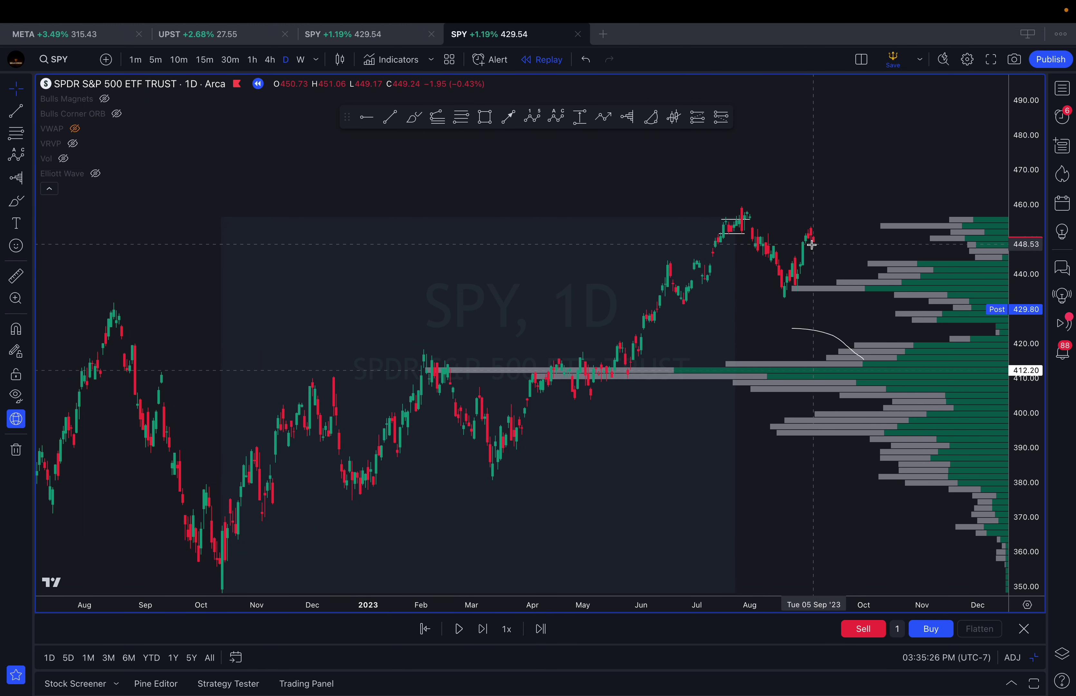
Brush a circle around the early September 2023 peak at about 453
{"action": "scroll", "coordinate": [920, 250], "scroll_direction": "down", "scroll_amount": 5}
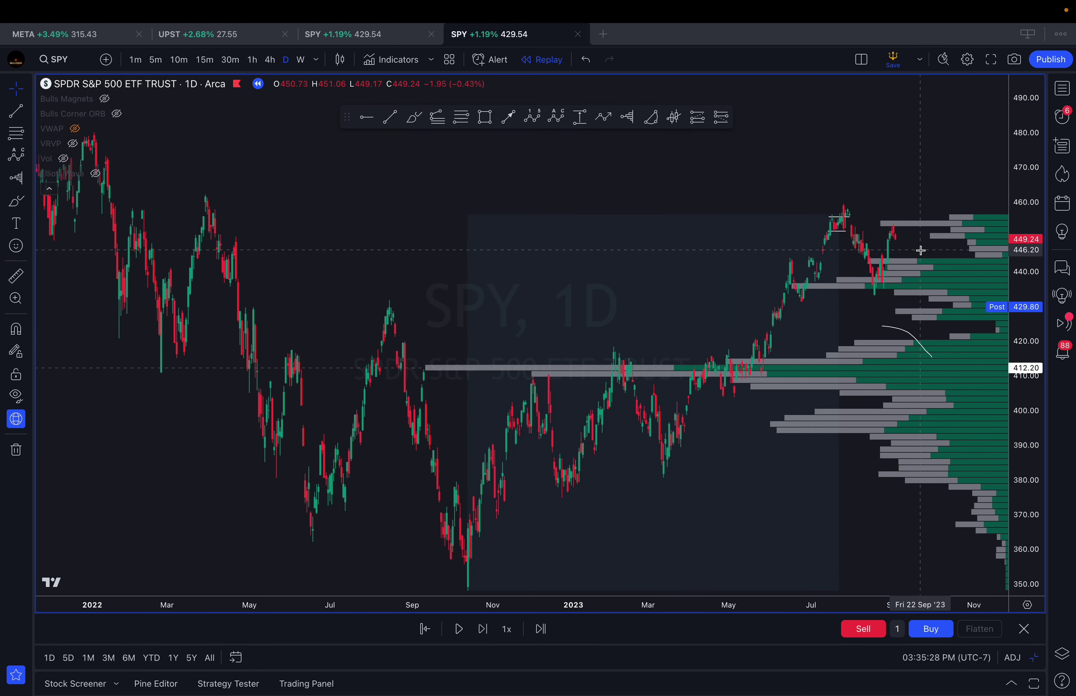
{"action": "scroll", "coordinate": [921, 250], "scroll_direction": "up", "scroll_amount": 1}
{"action": "left_click", "coordinate": [414, 117]}
{"action": "left_click_drag", "start_coordinate": [891, 221], "coordinate": [866, 229]}
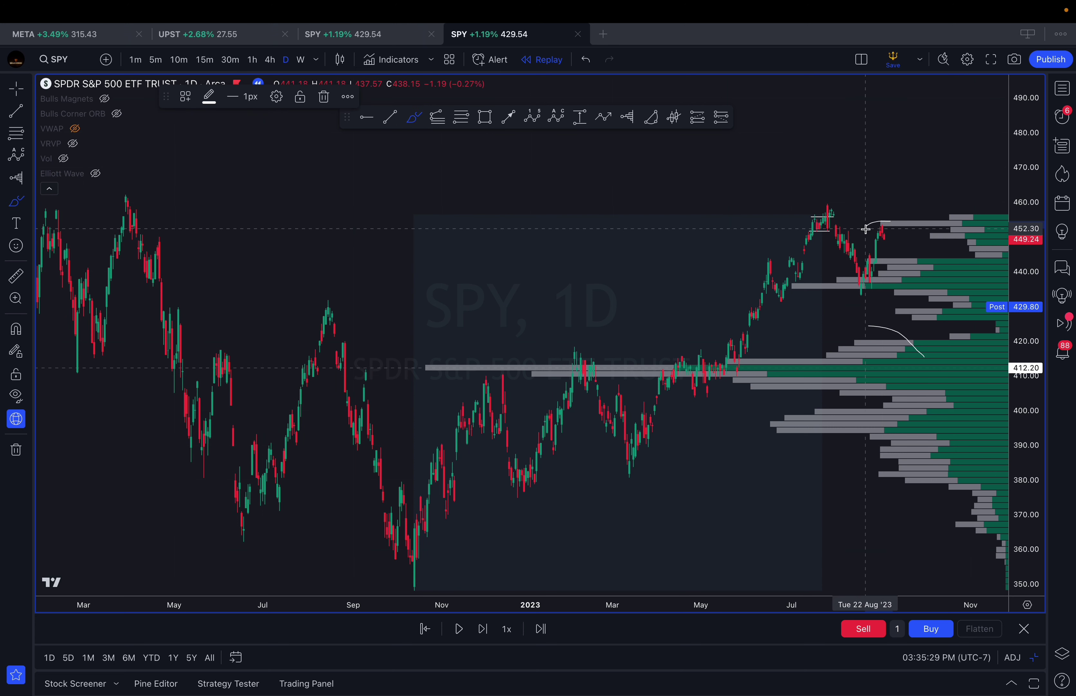
{"action": "left_click", "coordinate": [867, 230]}
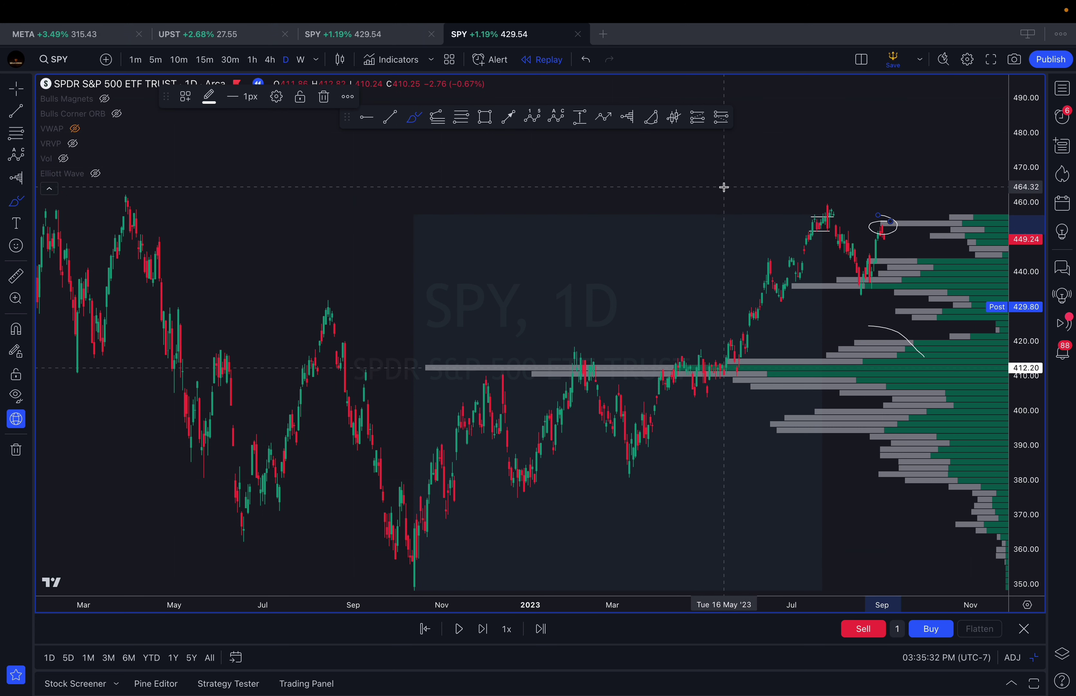
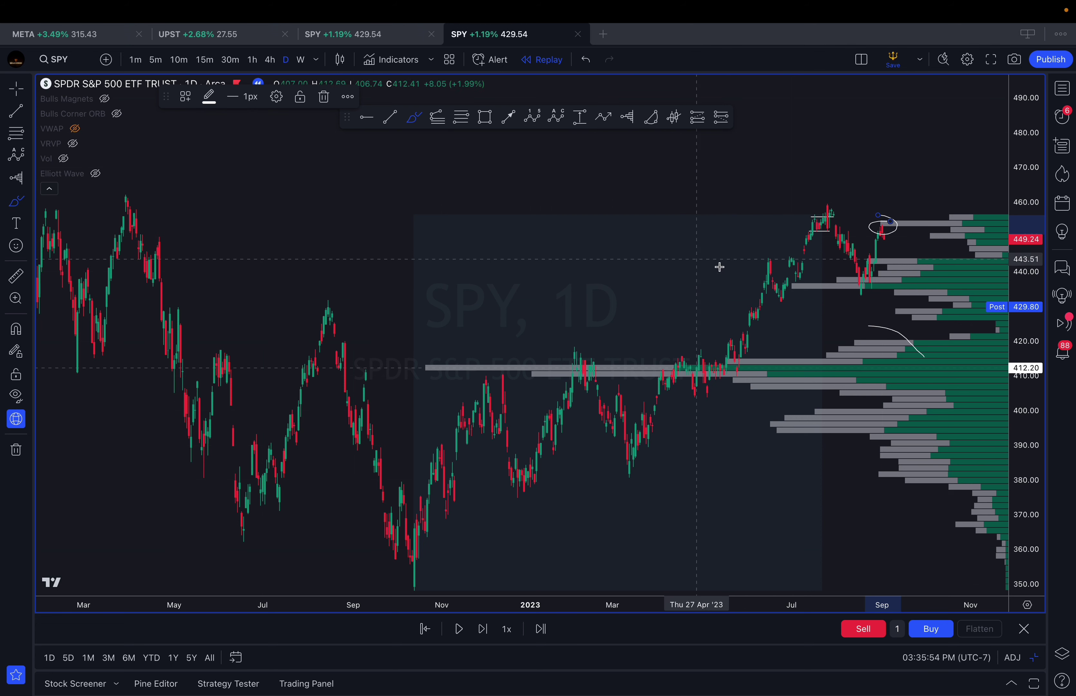
Brush a short downward stroke from about 450 to 443 below the circled September peak
{"action": "scroll", "coordinate": [732, 271], "scroll_direction": "up", "scroll_amount": 3}
{"action": "scroll", "coordinate": [892, 247], "scroll_direction": "down", "scroll_amount": 3}
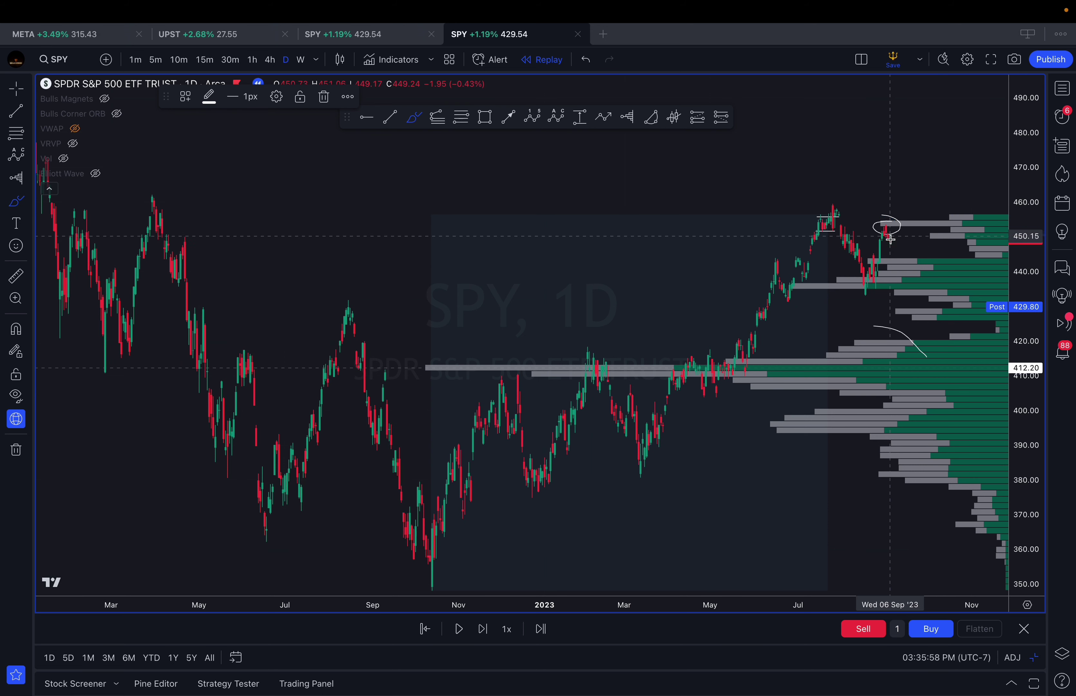
{"action": "left_click_drag", "start_coordinate": [889, 239], "coordinate": [897, 264]}
{"action": "scroll", "coordinate": [897, 253], "scroll_direction": "up", "scroll_amount": 5}
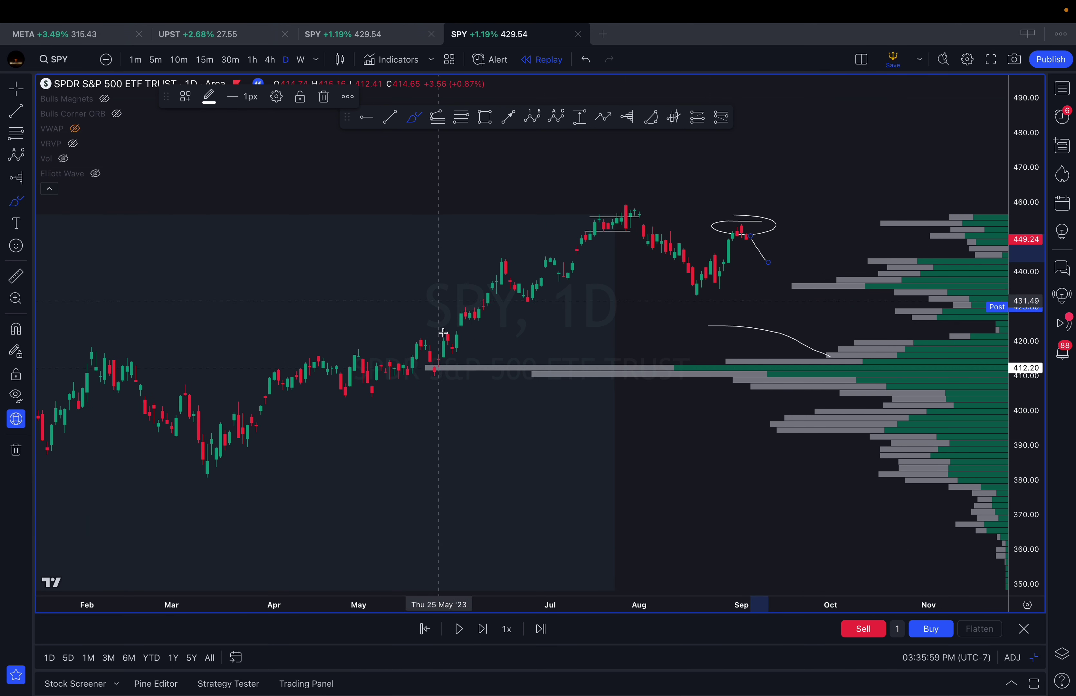
Advance the replay bar by bar from 5 September to late September 2023
{"action": "left_click", "coordinate": [483, 635]}
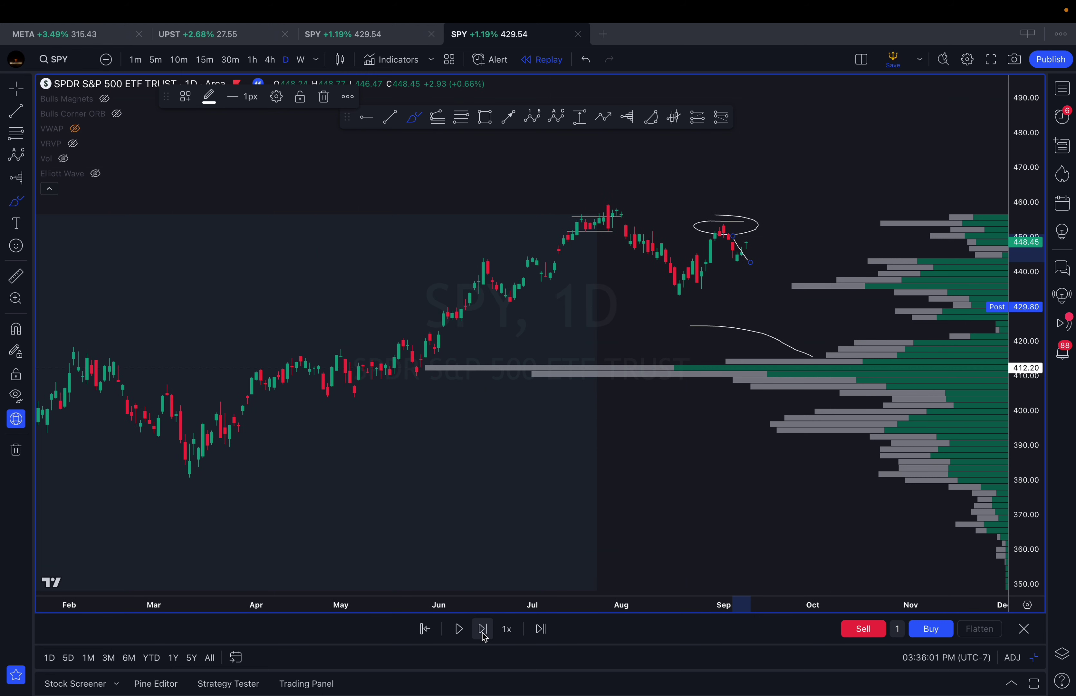
{"action": "left_click", "coordinate": [483, 635]}
{"action": "left_click", "coordinate": [484, 634]}
{"action": "left_click", "coordinate": [483, 634]}
{"action": "left_click", "coordinate": [483, 634]}
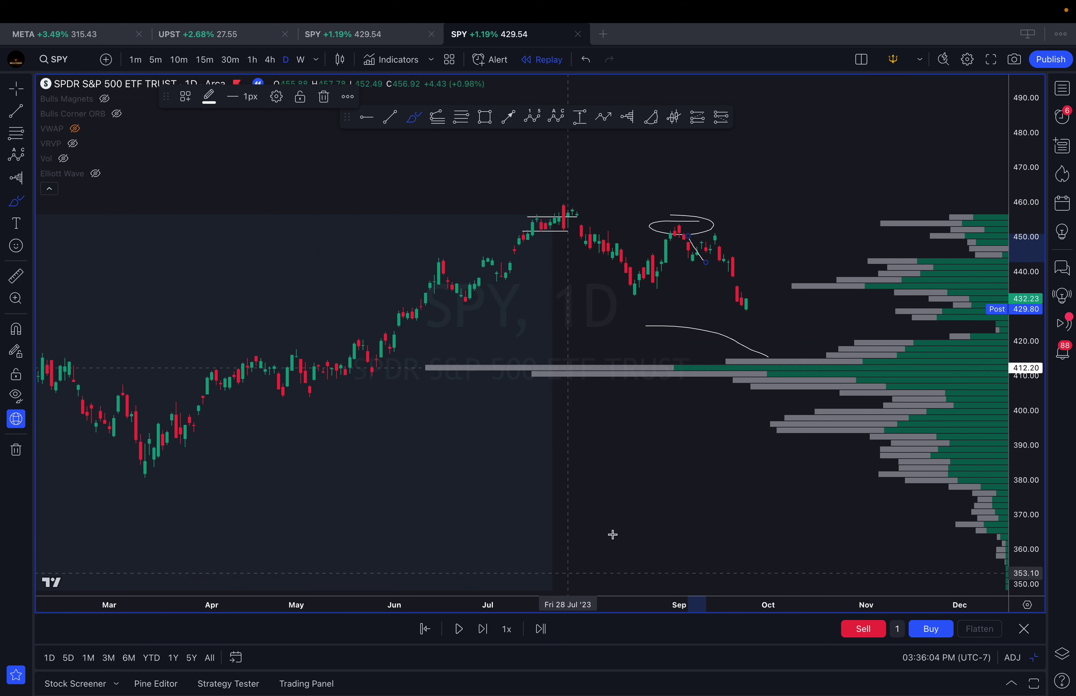
Brush a double line at about 435 along the August low and a long near-level line at about 421 from late May to mid-October 2023
{"action": "scroll", "coordinate": [612, 533], "scroll_direction": "down", "scroll_amount": 5}
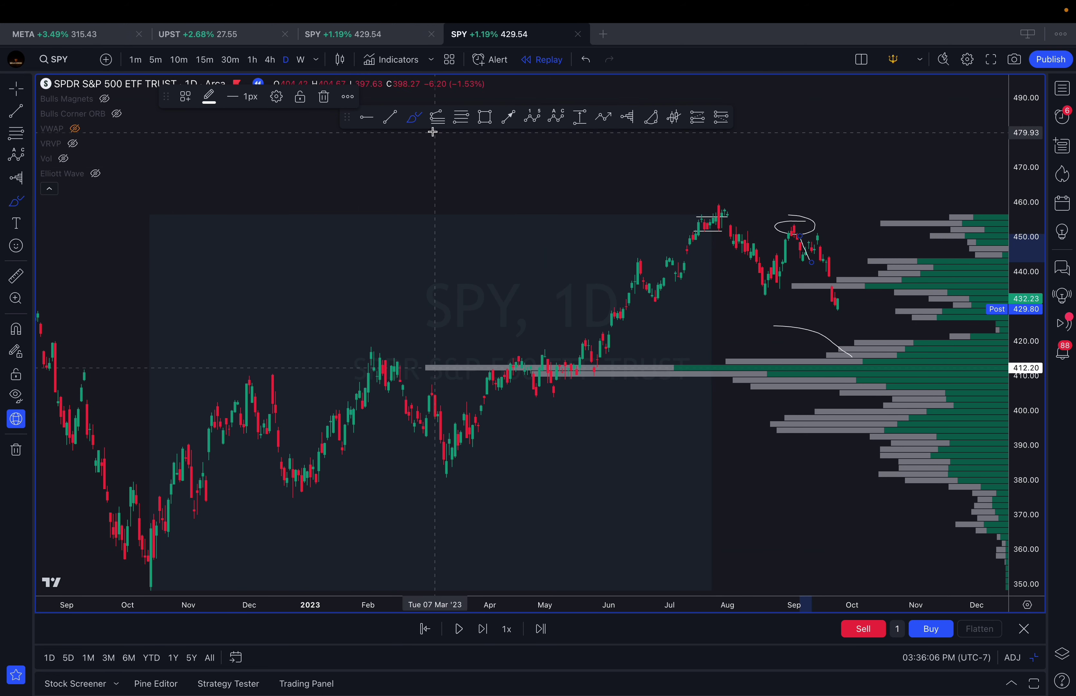
{"action": "scroll", "coordinate": [799, 294], "scroll_direction": "down", "scroll_amount": 2}
{"action": "scroll", "coordinate": [799, 295], "scroll_direction": "up", "scroll_amount": 3}
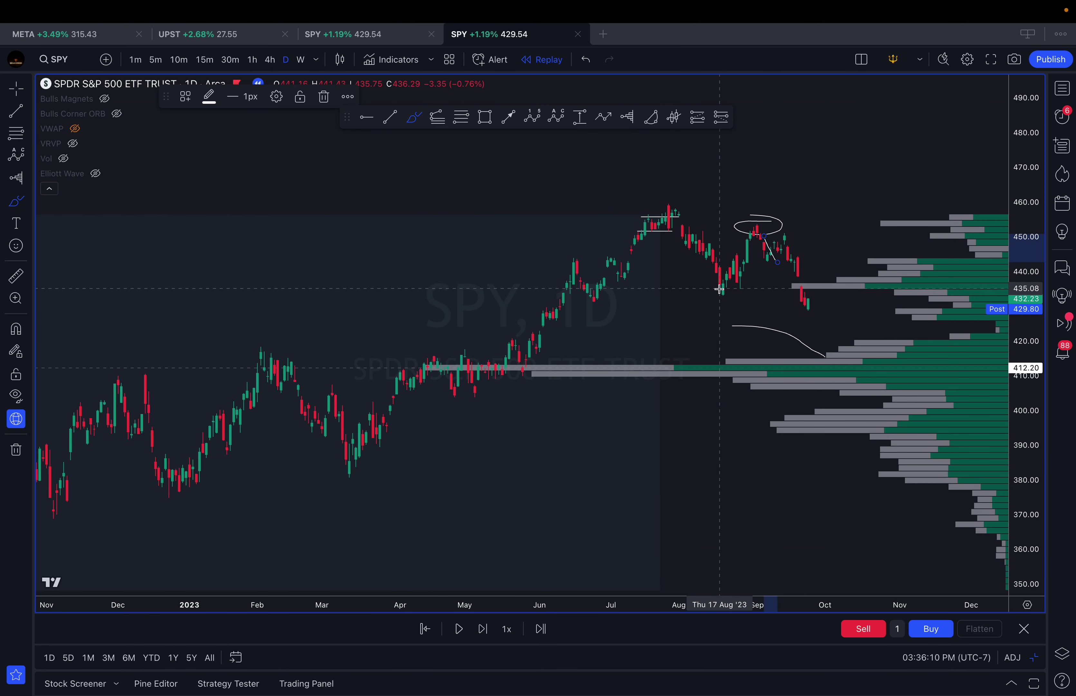
{"action": "mouse_move", "coordinate": [720, 289]}
{"action": "left_mouse_down"}
{"action": "mouse_move", "coordinate": [814, 287]}
{"action": "mouse_move", "coordinate": [744, 292]}
{"action": "left_mouse_up"}
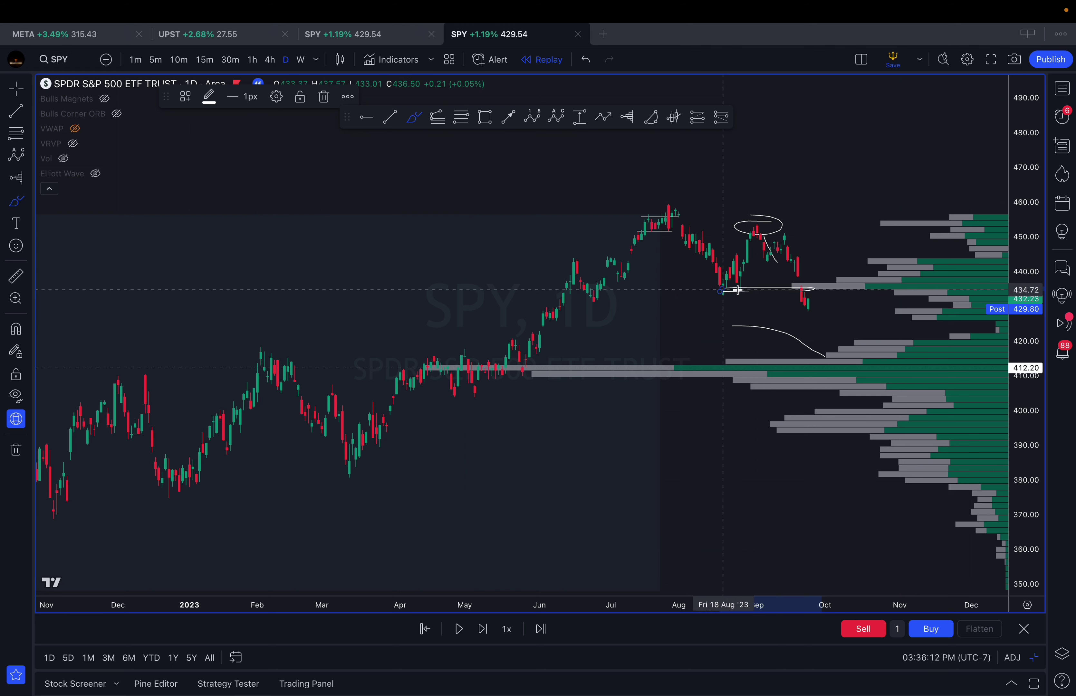
{"action": "left_click_drag", "start_coordinate": [871, 339], "coordinate": [523, 333]}
{"action": "scroll", "coordinate": [732, 333], "scroll_direction": "down", "scroll_amount": 2}
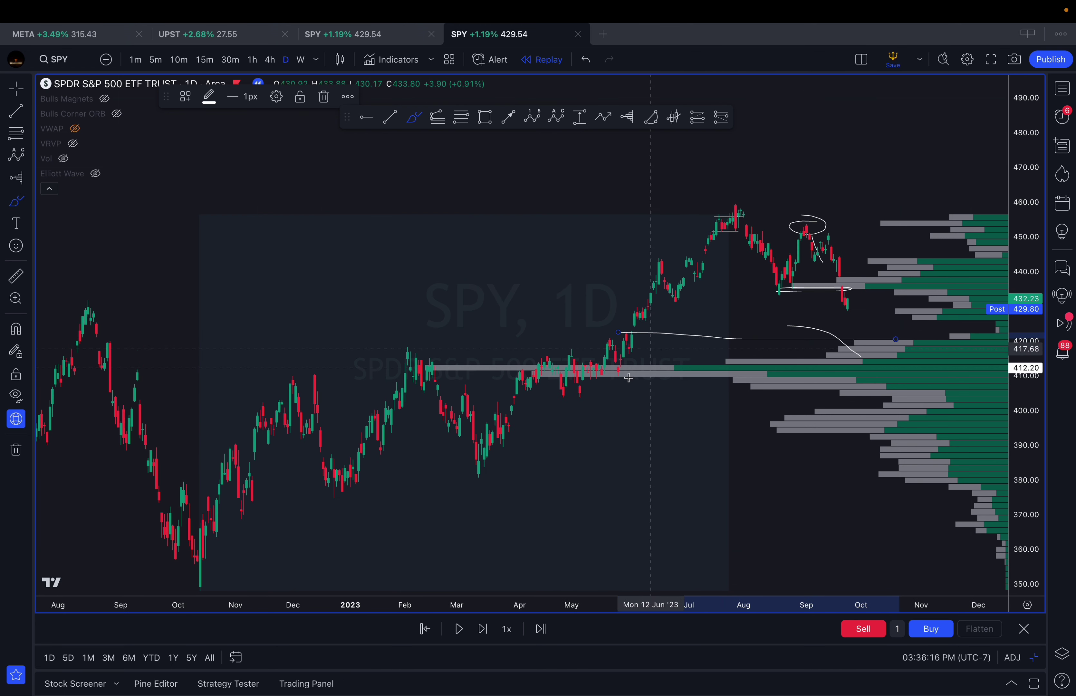
Advance the replay bar by bar from late September to the latest bar on 6 October 2023
{"action": "left_click", "coordinate": [484, 635]}
{"action": "left_click", "coordinate": [484, 635]}
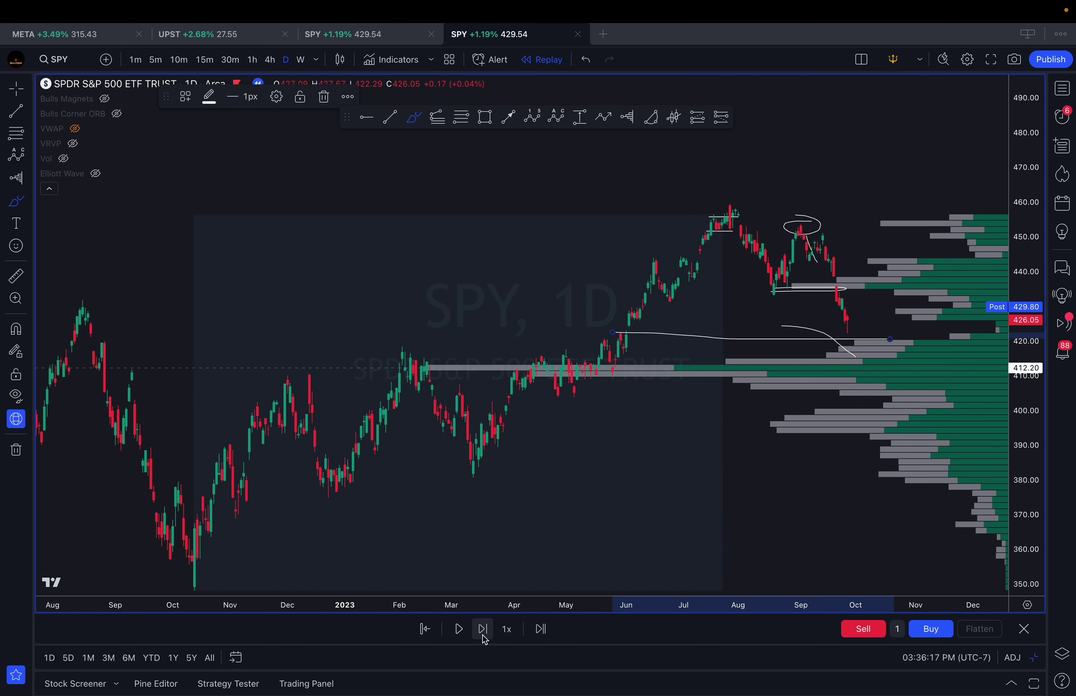
{"action": "left_click", "coordinate": [483, 635]}
{"action": "left_click", "coordinate": [483, 635]}
{"action": "left_click", "coordinate": [484, 635]}
{"action": "scroll", "coordinate": [836, 397], "scroll_direction": "up", "scroll_amount": 1}
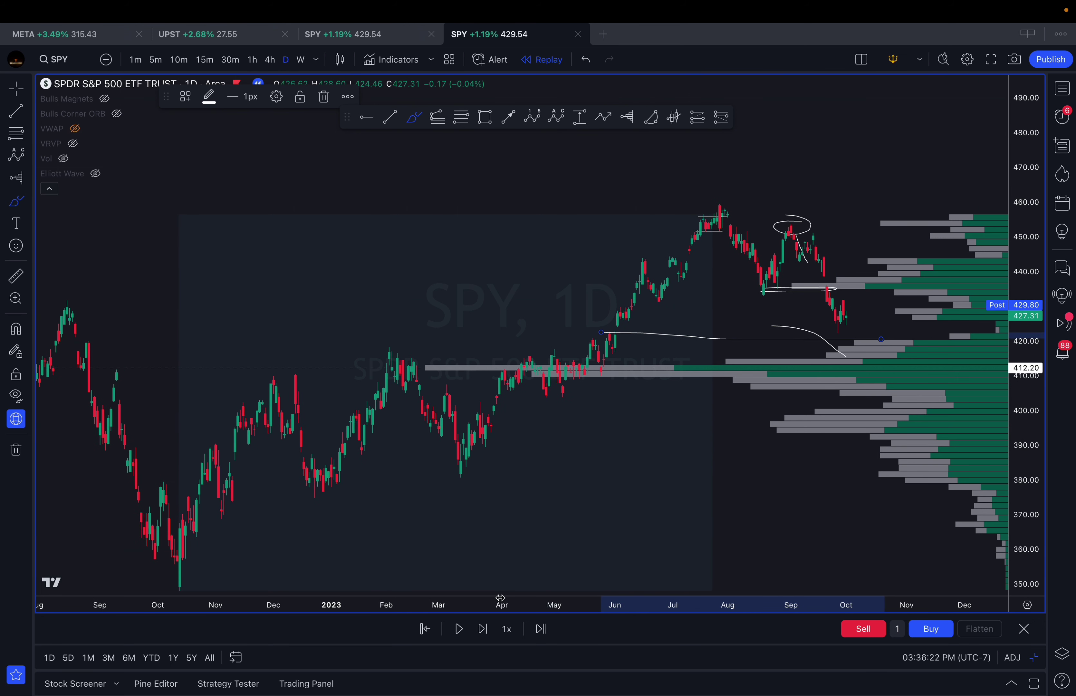
{"action": "left_click", "coordinate": [482, 630]}
{"action": "left_click", "coordinate": [483, 630]}
{"action": "left_click", "coordinate": [483, 631]}
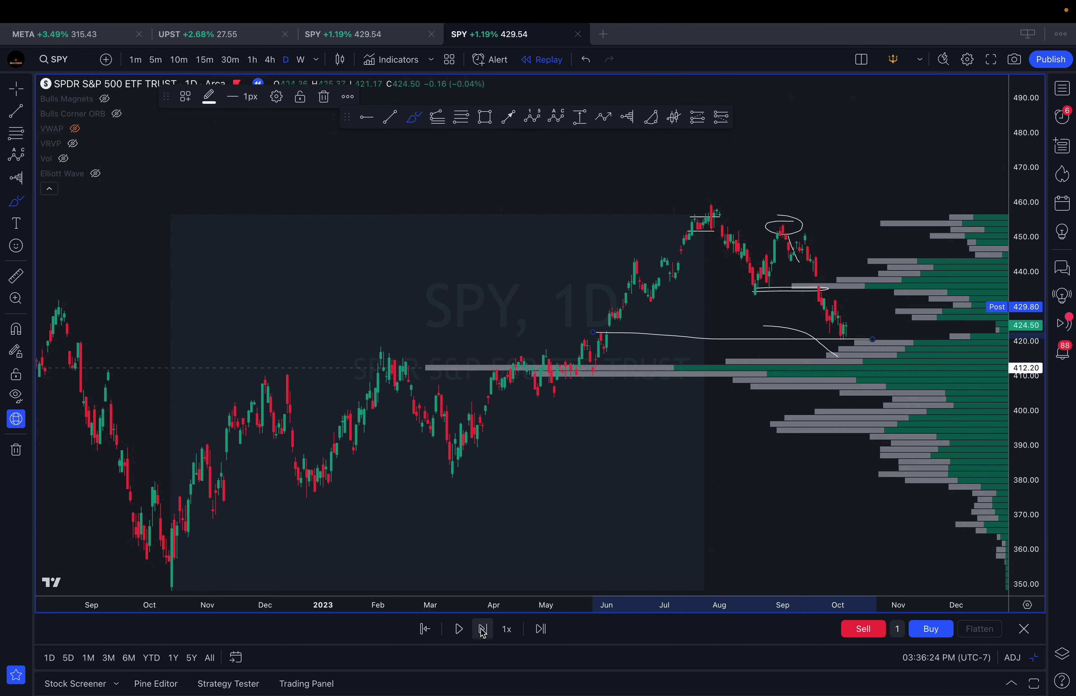
{"action": "left_click", "coordinate": [483, 631]}
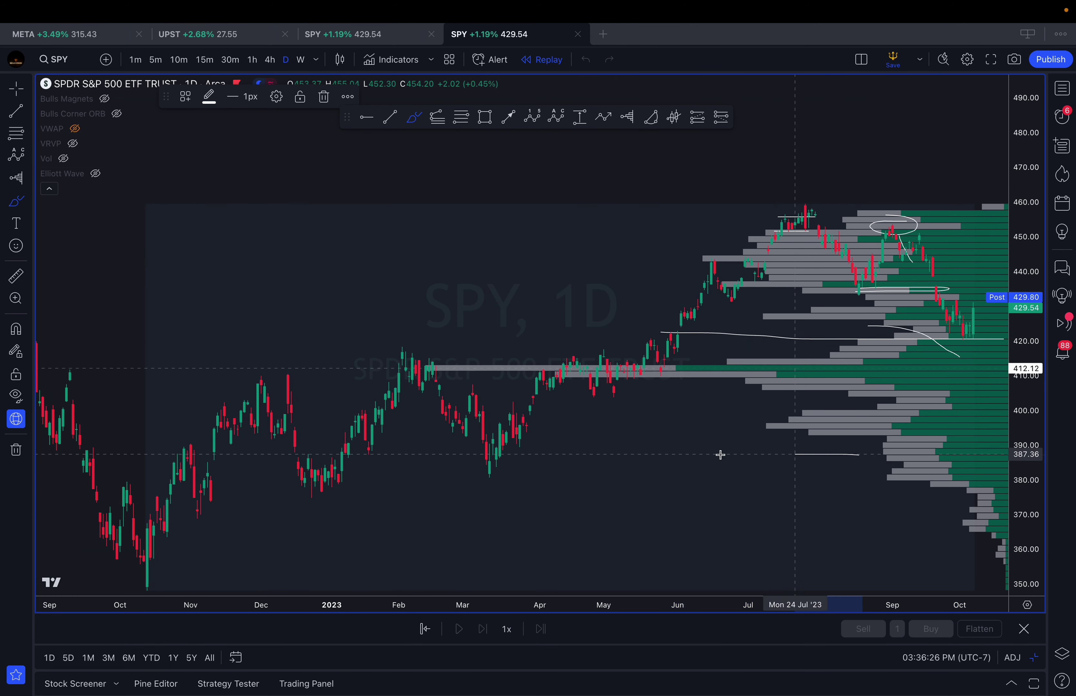
Brush a near-level line at about 387 beneath the May to August 2023 candles and shift the 421 line to earlier dates
{"action": "left_click", "coordinate": [806, 432]}
{"action": "key", "text": "Escape"}
{"action": "left_click_drag", "start_coordinate": [770, 545], "coordinate": [605, 547]}
{"action": "mouse_move", "coordinate": [671, 519]}
{"action": "left_mouse_down"}
{"action": "mouse_move", "coordinate": [636, 521]}
{"action": "mouse_move", "coordinate": [749, 521]}
{"action": "mouse_move", "coordinate": [699, 528]}
{"action": "left_mouse_up"}
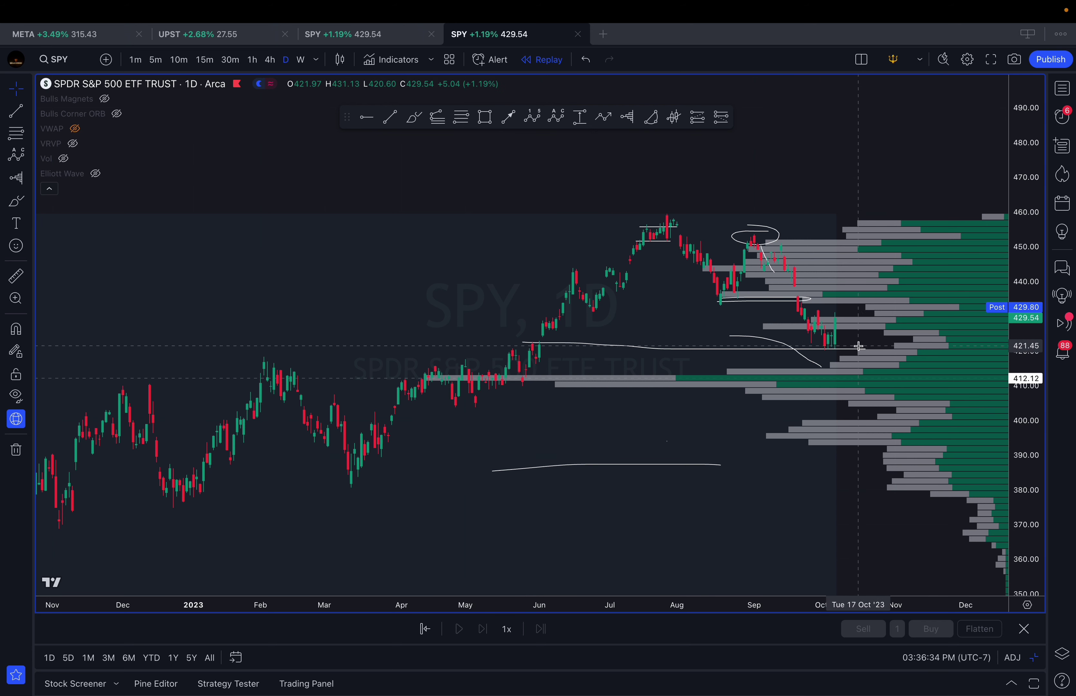
{"action": "left_click_drag", "start_coordinate": [839, 357], "coordinate": [754, 359]}
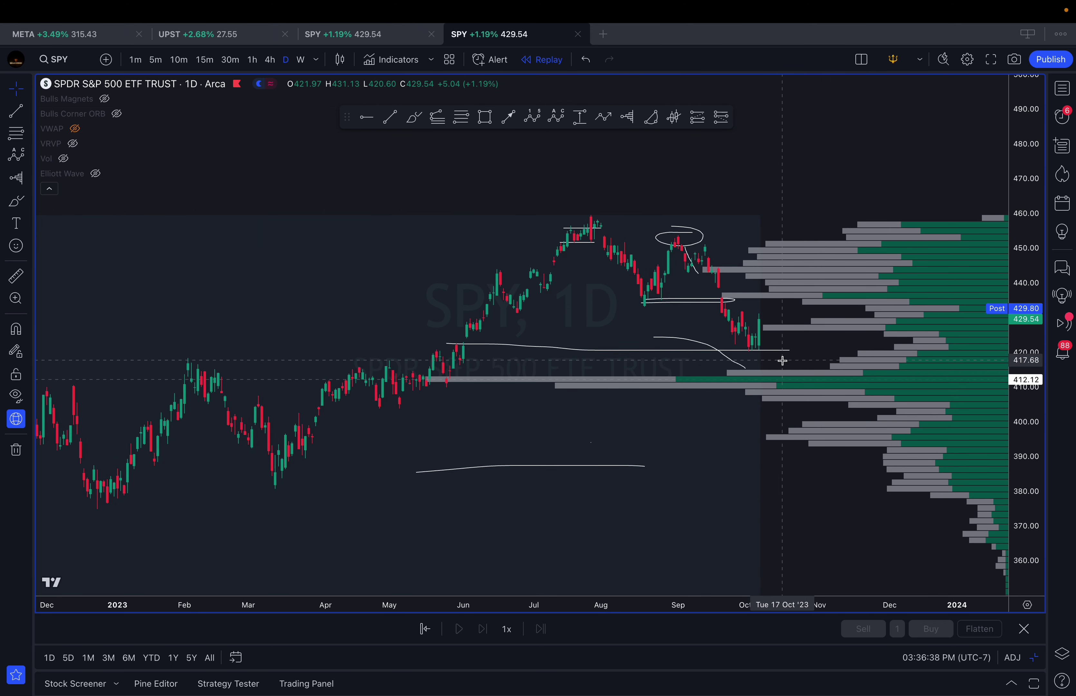
{"action": "left_click_drag", "start_coordinate": [782, 361], "coordinate": [601, 349]}
Remove all drawings from the SPY chart and show the VRVP volume profile
{"action": "right_click", "coordinate": [747, 357]}
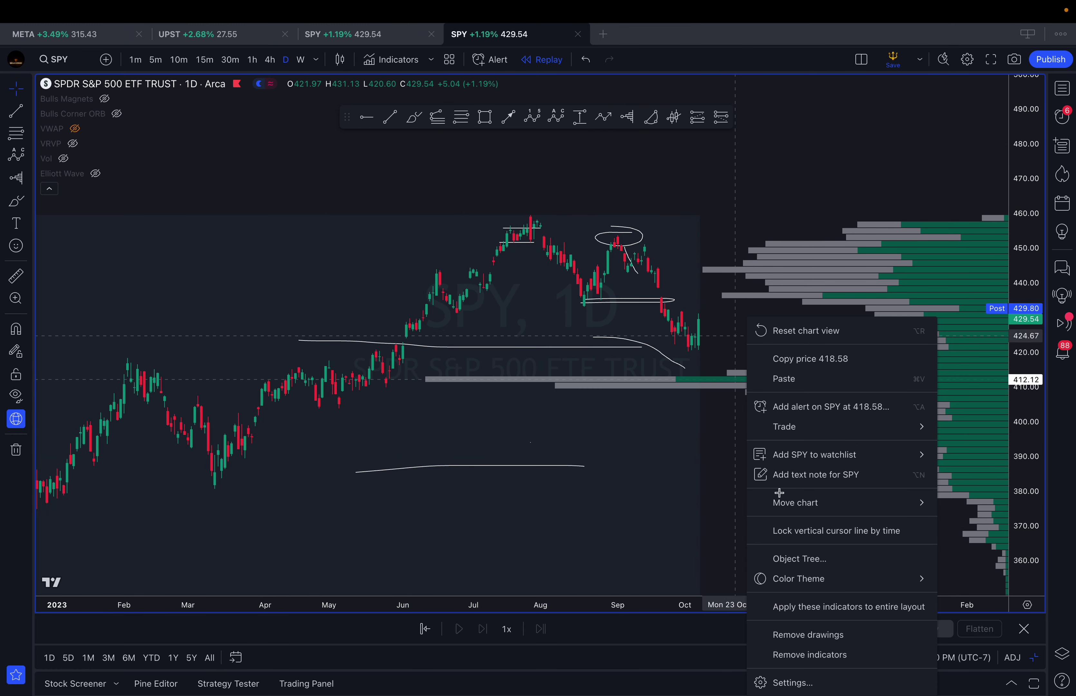
{"action": "left_click", "coordinate": [828, 633]}
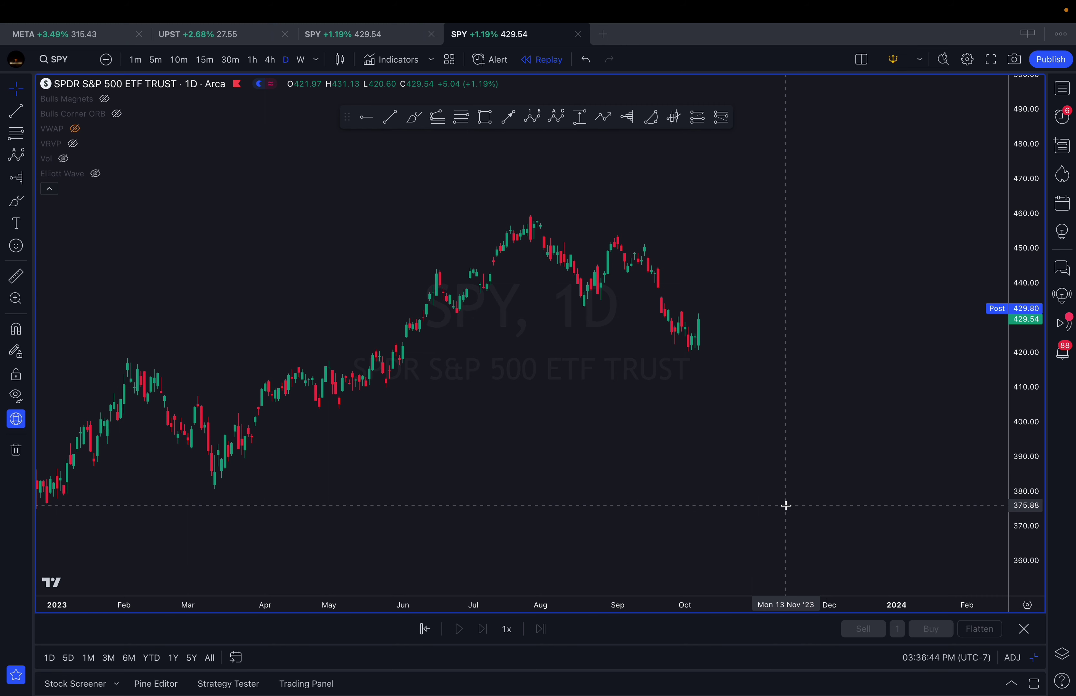
{"action": "key", "text": "super+z"}
{"action": "right_click", "coordinate": [691, 222]}
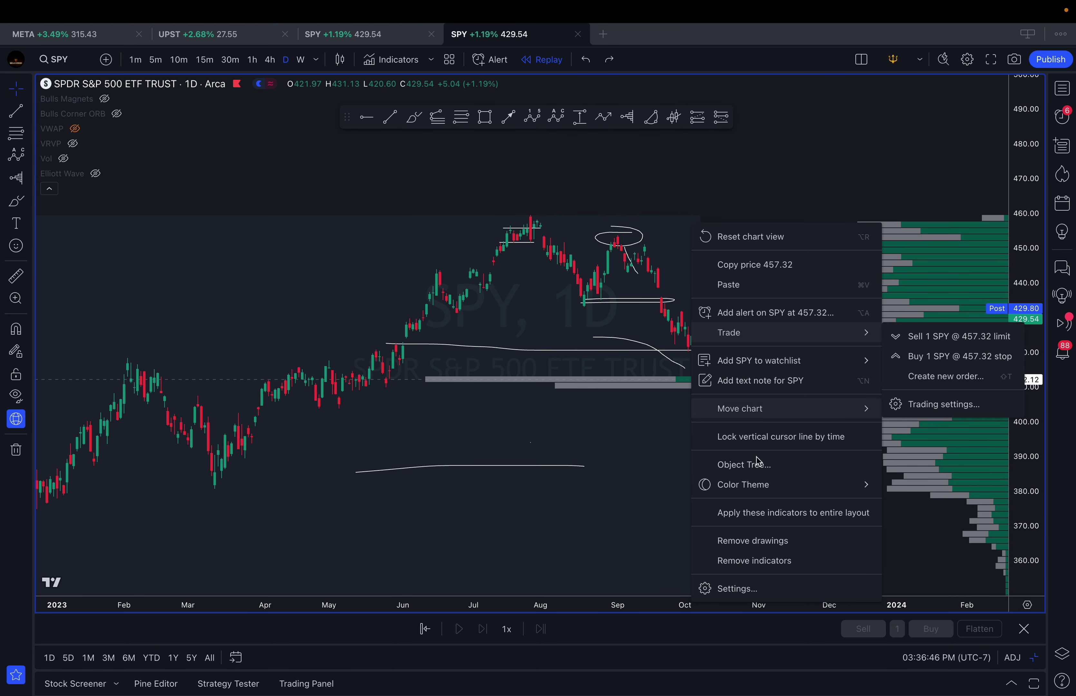
{"action": "left_click", "coordinate": [751, 541]}
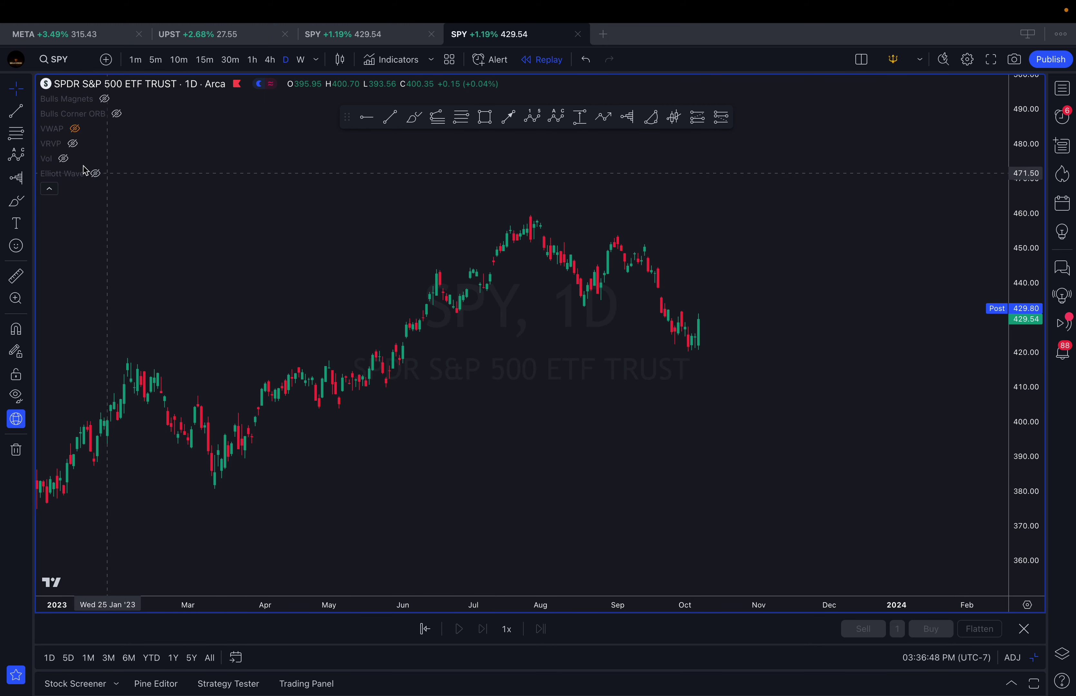
{"action": "left_click", "coordinate": [72, 144]}
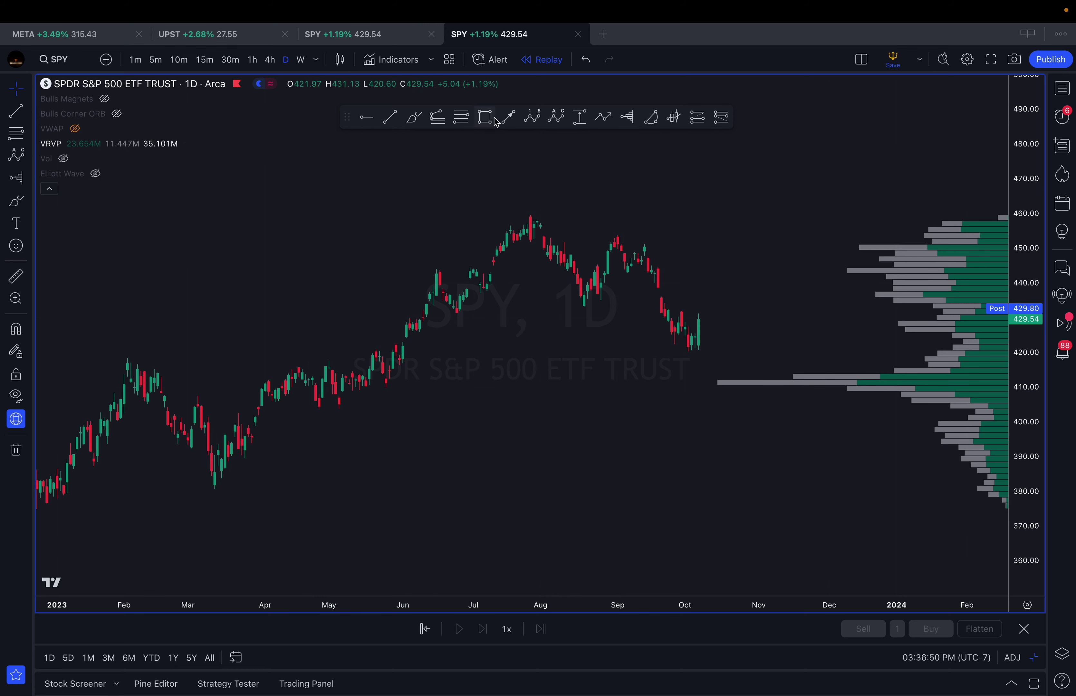
Brush a downward hook from the October 2023 low at about 421 to the high-volume node at about 412
{"action": "left_click", "coordinate": [414, 117]}
{"action": "scroll", "coordinate": [705, 339], "scroll_direction": "left", "scroll_amount": 5}
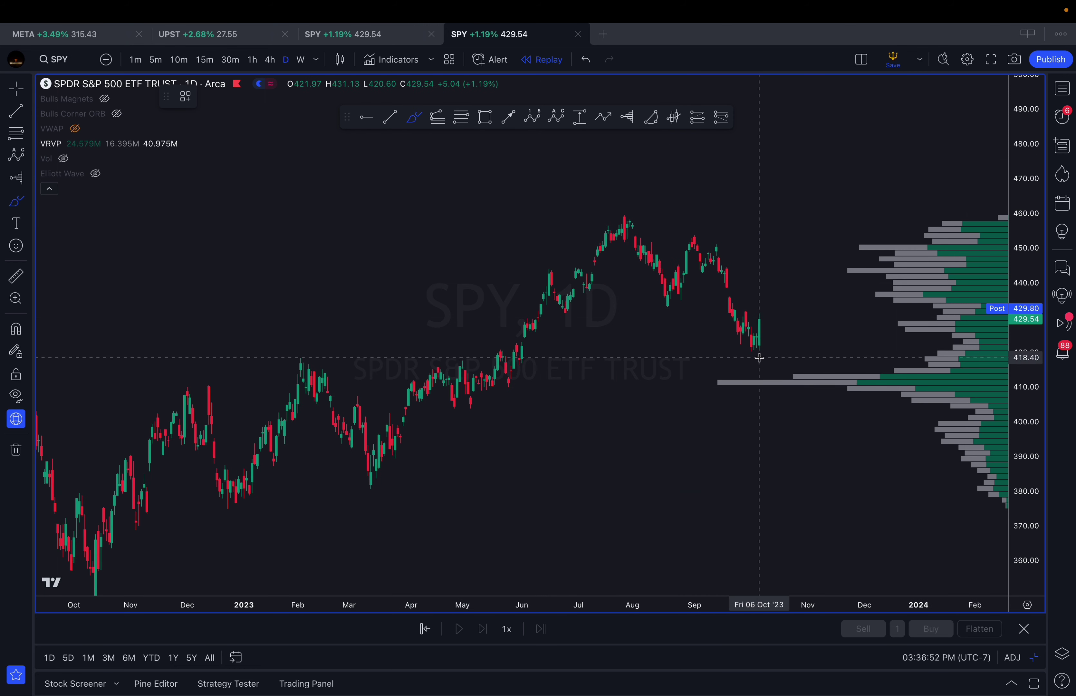
{"action": "left_click_drag", "start_coordinate": [774, 348], "coordinate": [783, 372]}
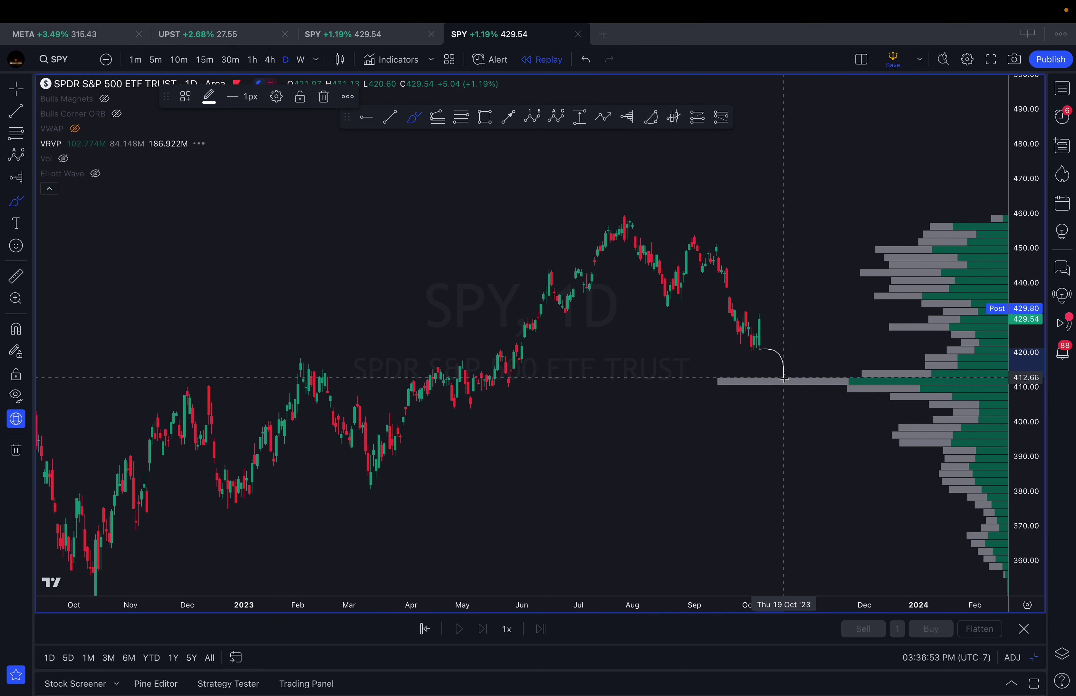
Examine how the visible range volume profile changes over longer SPY price history back to 2020
{"action": "scroll", "coordinate": [788, 398], "scroll_direction": "down", "scroll_amount": 3}
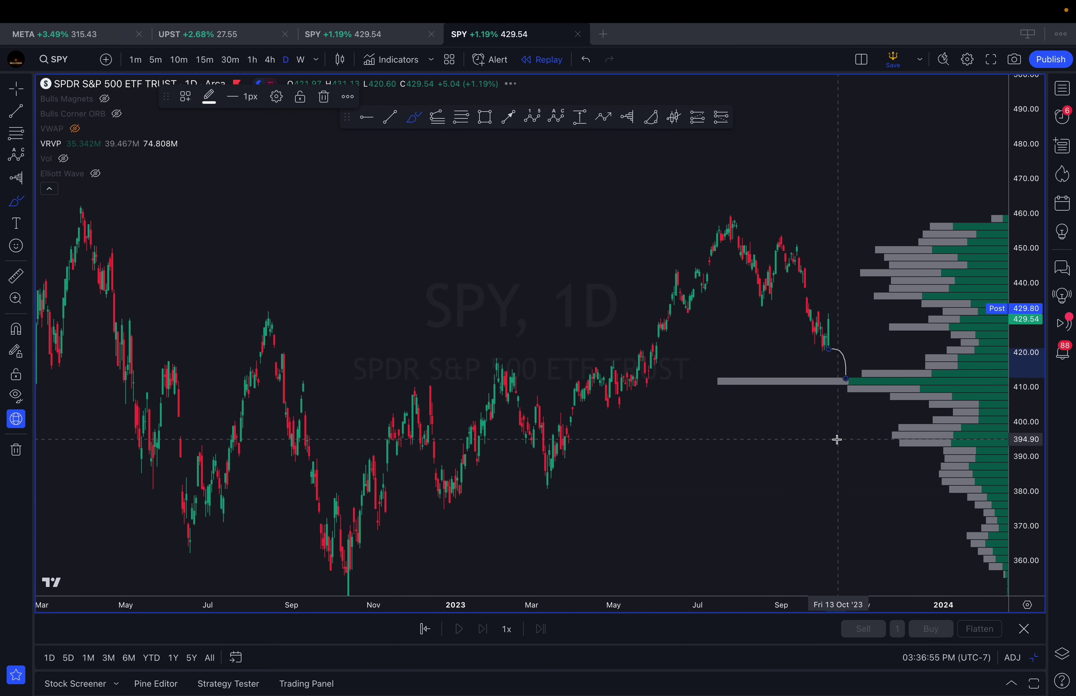
{"action": "scroll", "coordinate": [827, 449], "scroll_direction": "up", "scroll_amount": 1}
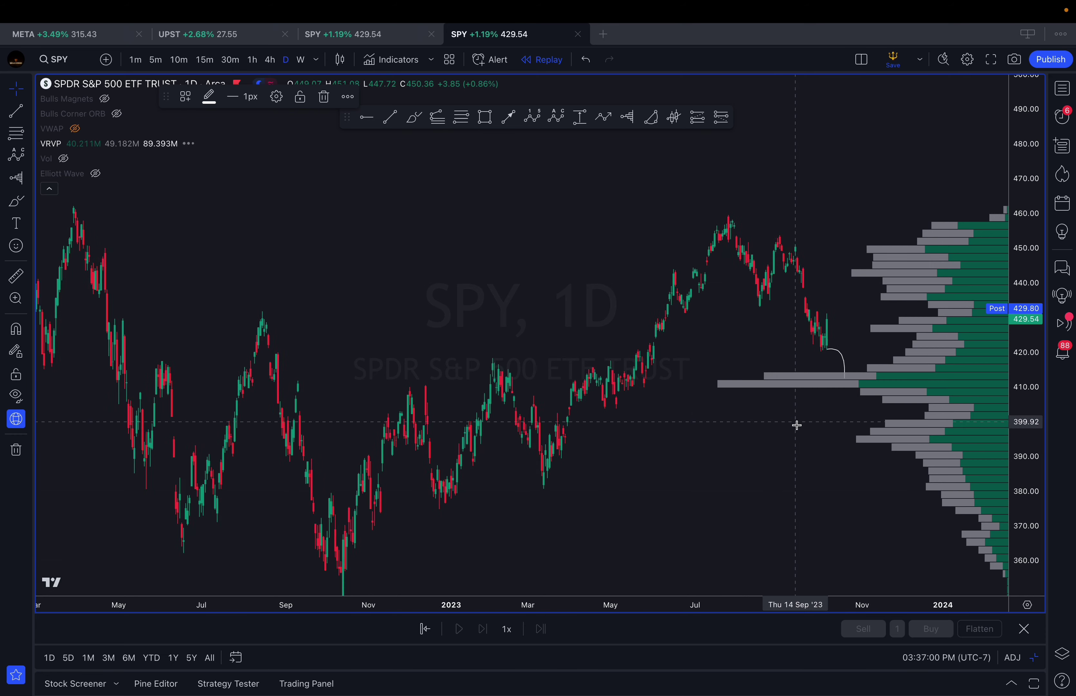
{"action": "scroll", "coordinate": [795, 424], "scroll_direction": "down", "scroll_amount": 3}
{"action": "left_click_drag", "start_coordinate": [1018, 491], "coordinate": [1019, 587]}
{"action": "left_click_drag", "start_coordinate": [889, 502], "coordinate": [735, 502]}
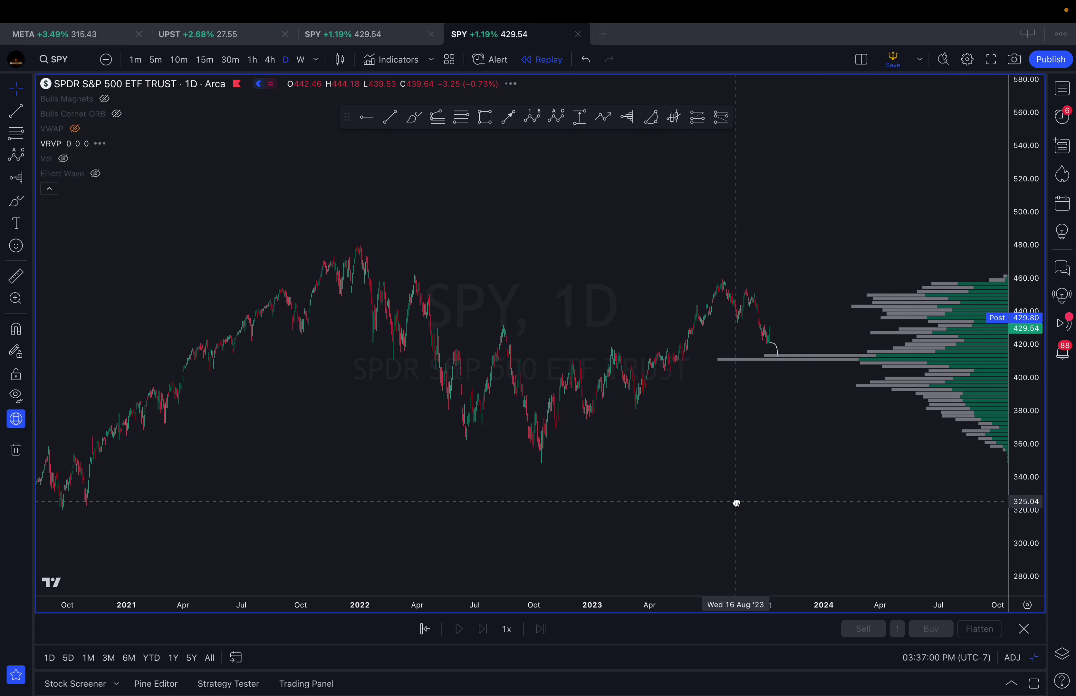
{"action": "scroll", "coordinate": [802, 469], "scroll_direction": "down", "scroll_amount": 3}
{"action": "left_click_drag", "start_coordinate": [635, 417], "coordinate": [599, 342]}
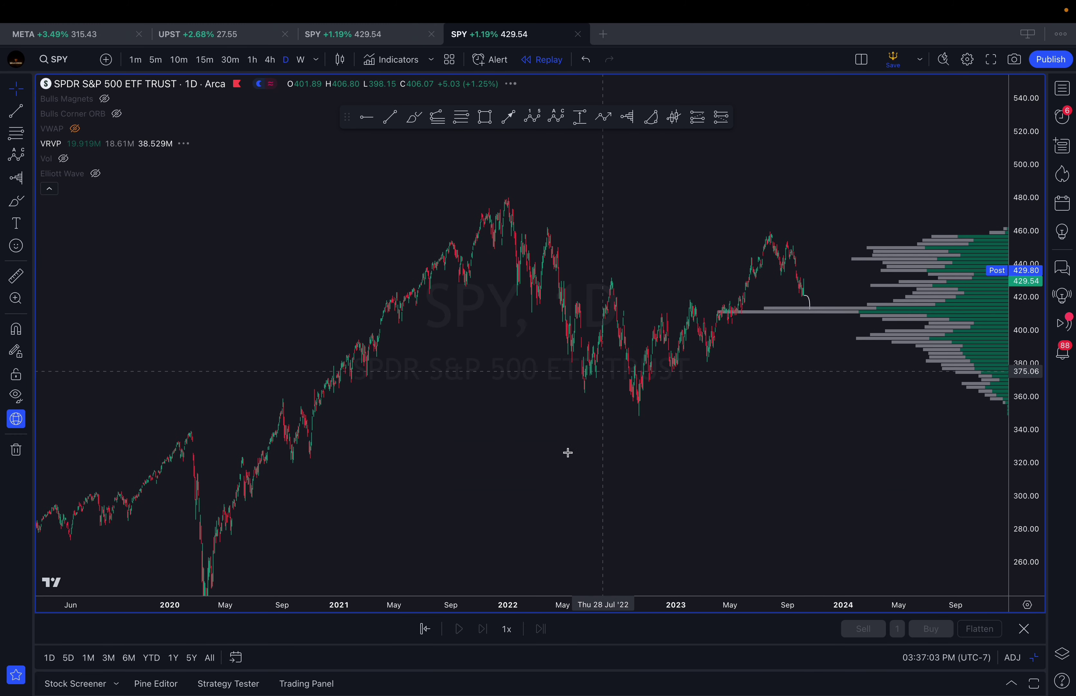
{"action": "left_click_drag", "start_coordinate": [638, 438], "coordinate": [595, 436]}
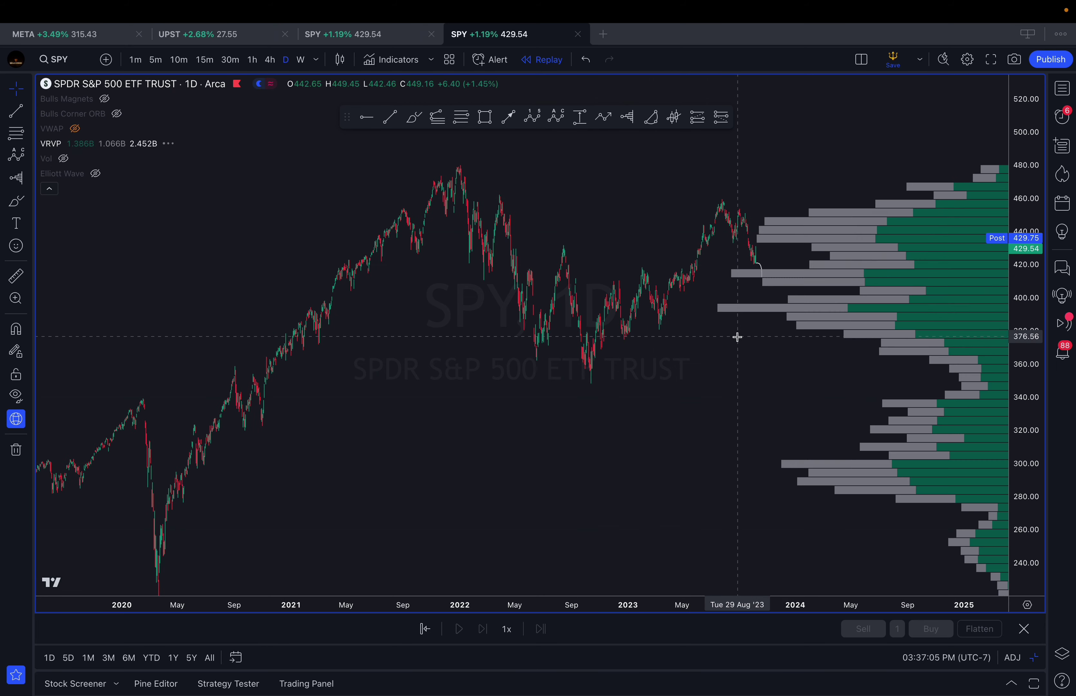
{"action": "left_click_drag", "start_coordinate": [736, 337], "coordinate": [721, 367]}
{"action": "scroll", "coordinate": [719, 366], "scroll_direction": "up", "scroll_amount": 4}
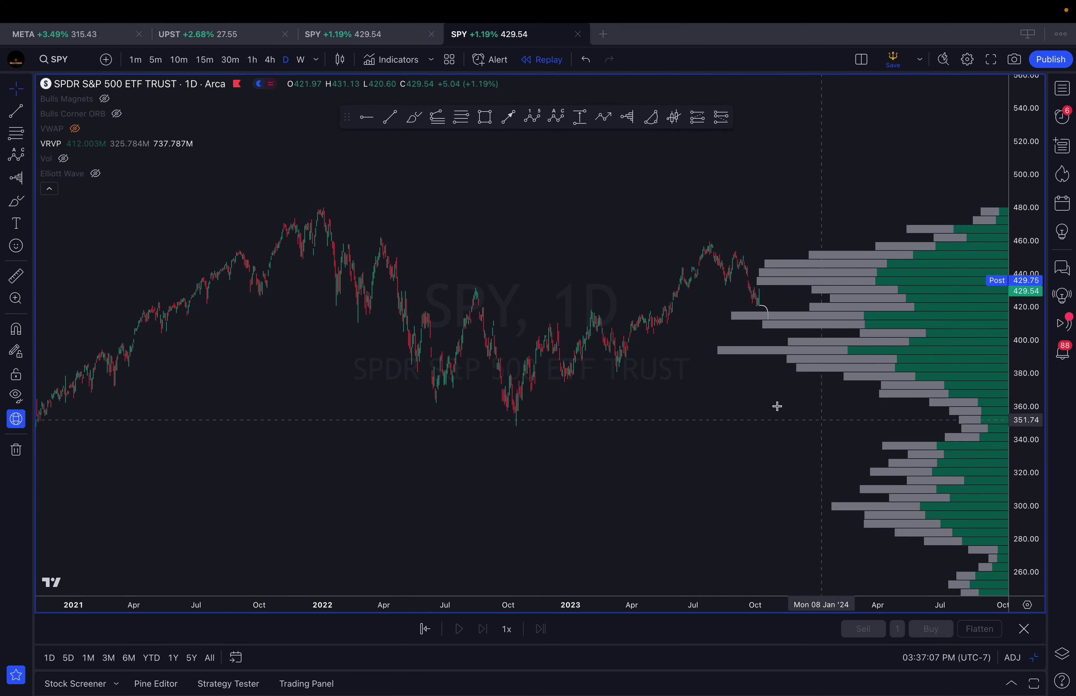
{"action": "left_click_drag", "start_coordinate": [699, 420], "coordinate": [815, 420]}
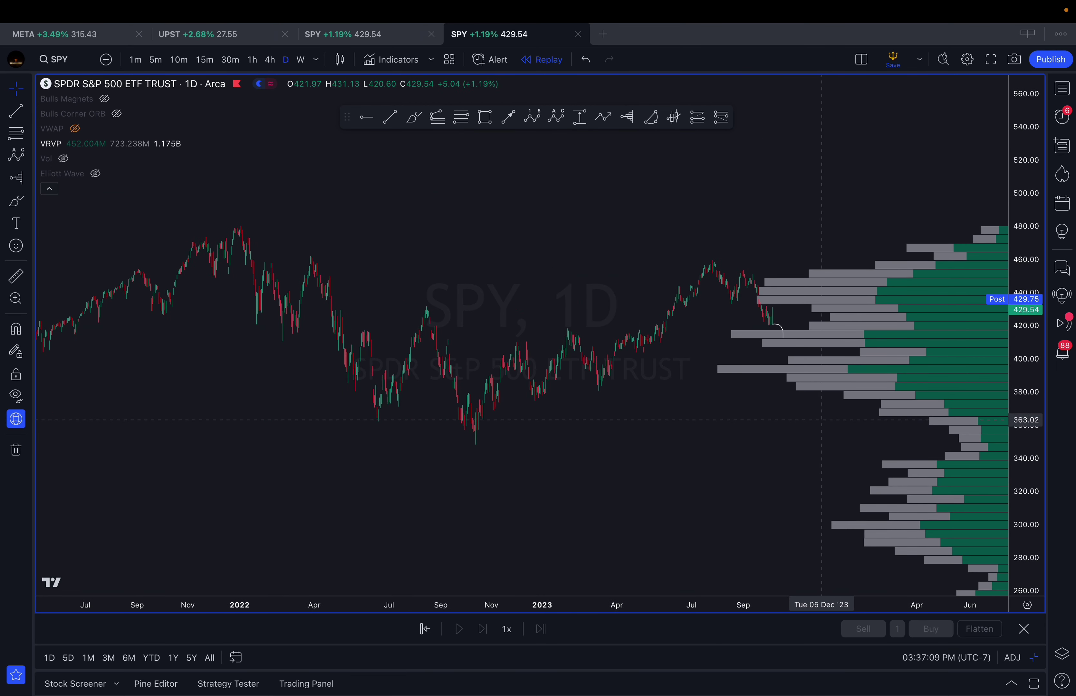
Brush a level at about 418 from January to August 2023 and a rising stroke from it to about 456
{"action": "left_click", "coordinate": [414, 118]}
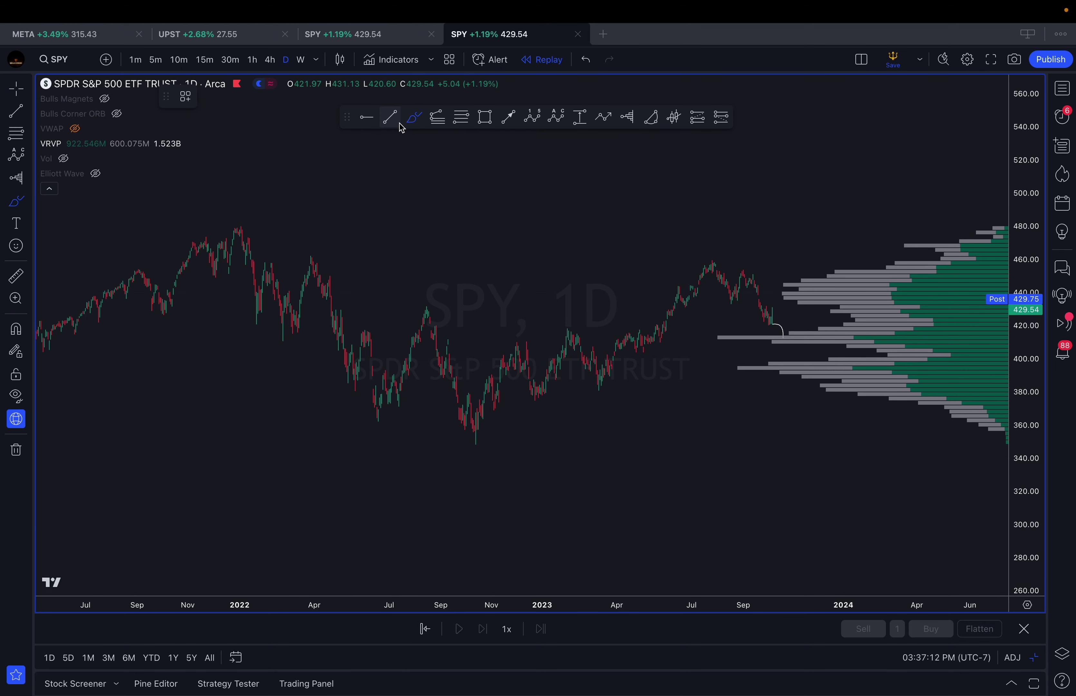
{"action": "left_click", "coordinate": [546, 328]}
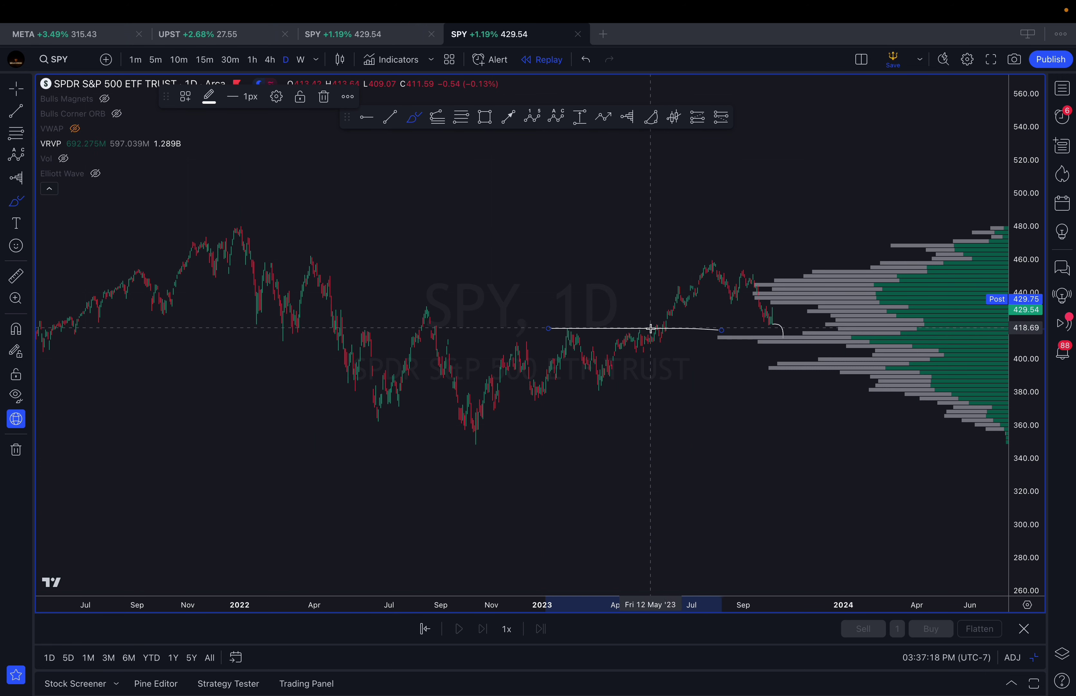
{"action": "left_click_drag", "start_coordinate": [652, 327], "coordinate": [719, 266]}
{"action": "key", "text": "Escape"}
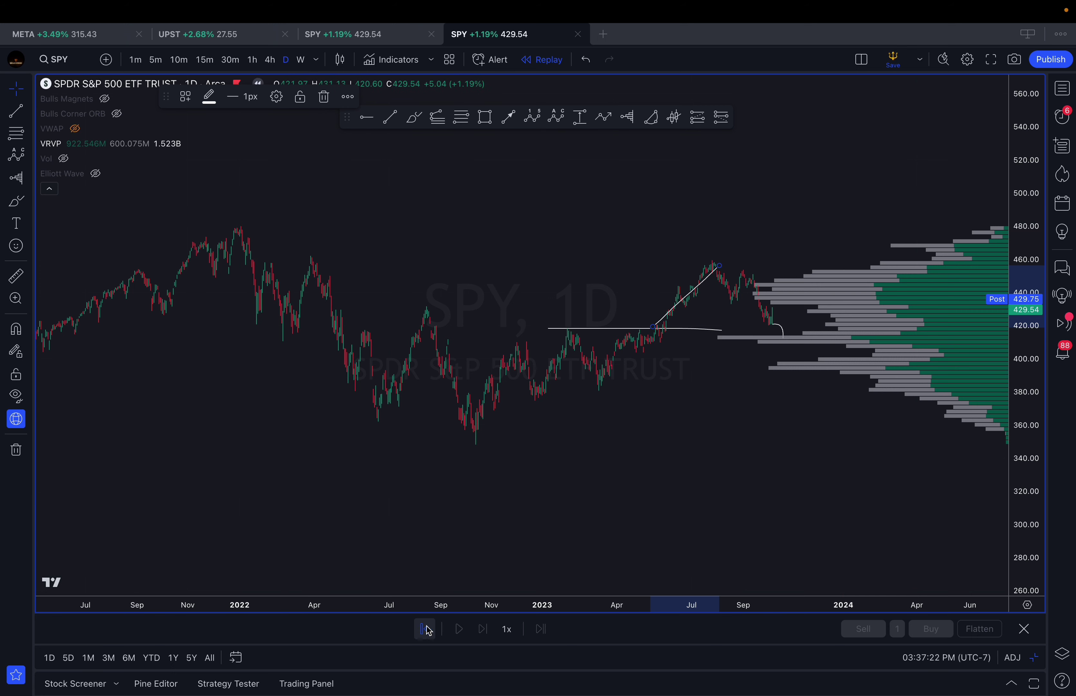
Restart the SPY daily bar replay from 30 May 2023
{"action": "left_click", "coordinate": [665, 474]}
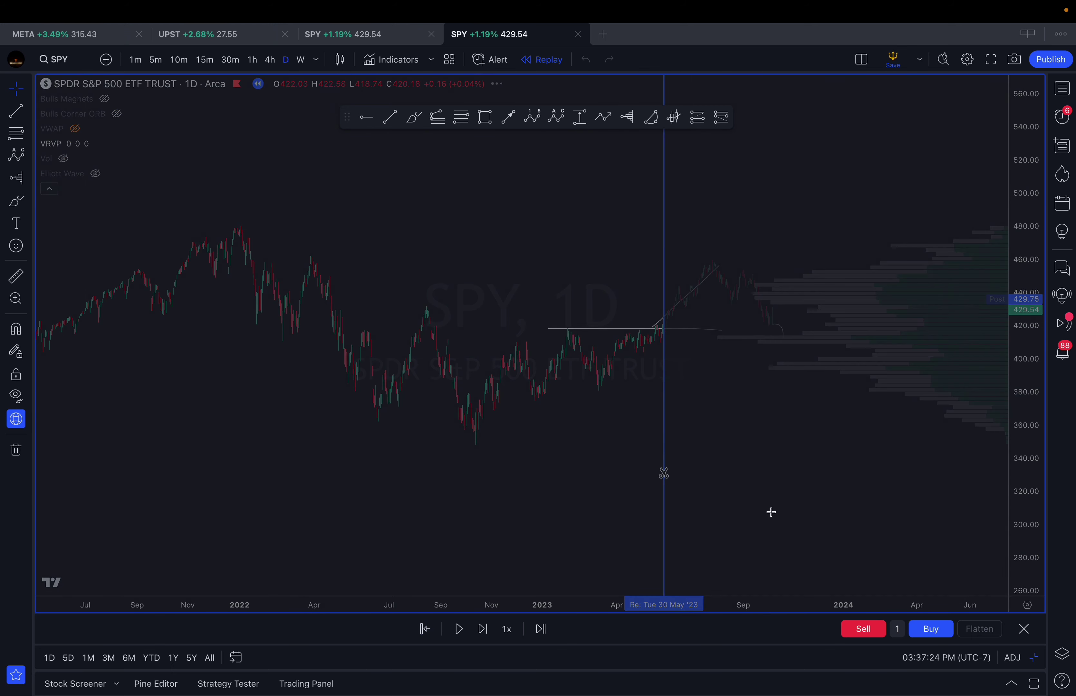
{"action": "left_click_drag", "start_coordinate": [848, 460], "coordinate": [646, 459]}
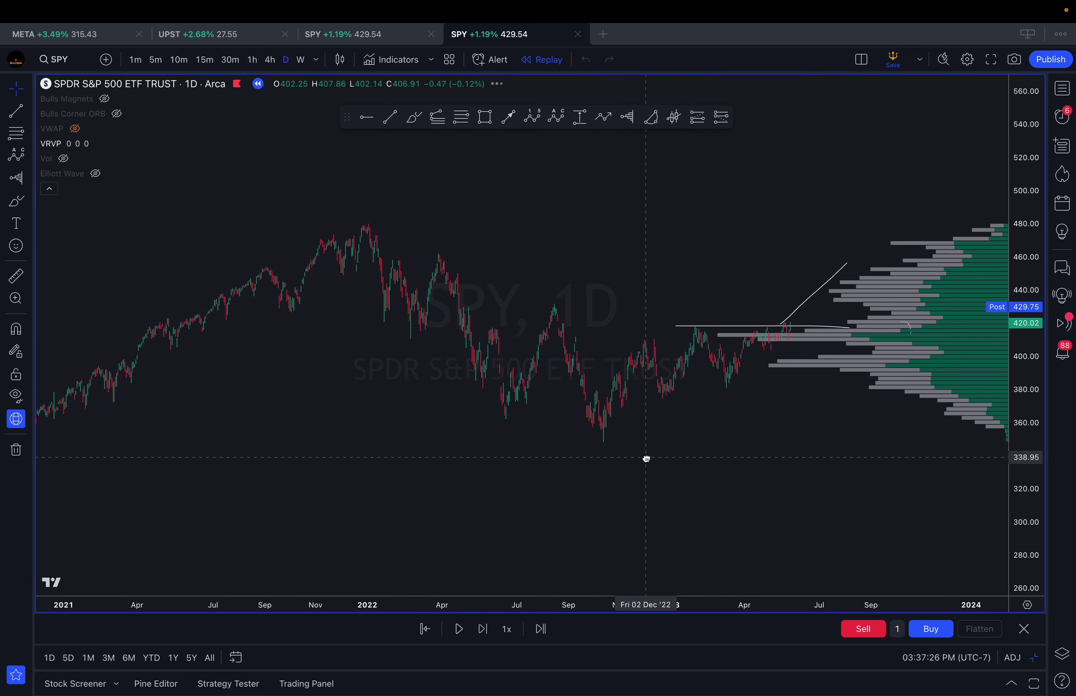
{"action": "scroll", "coordinate": [647, 459], "scroll_direction": "right", "scroll_amount": 2}
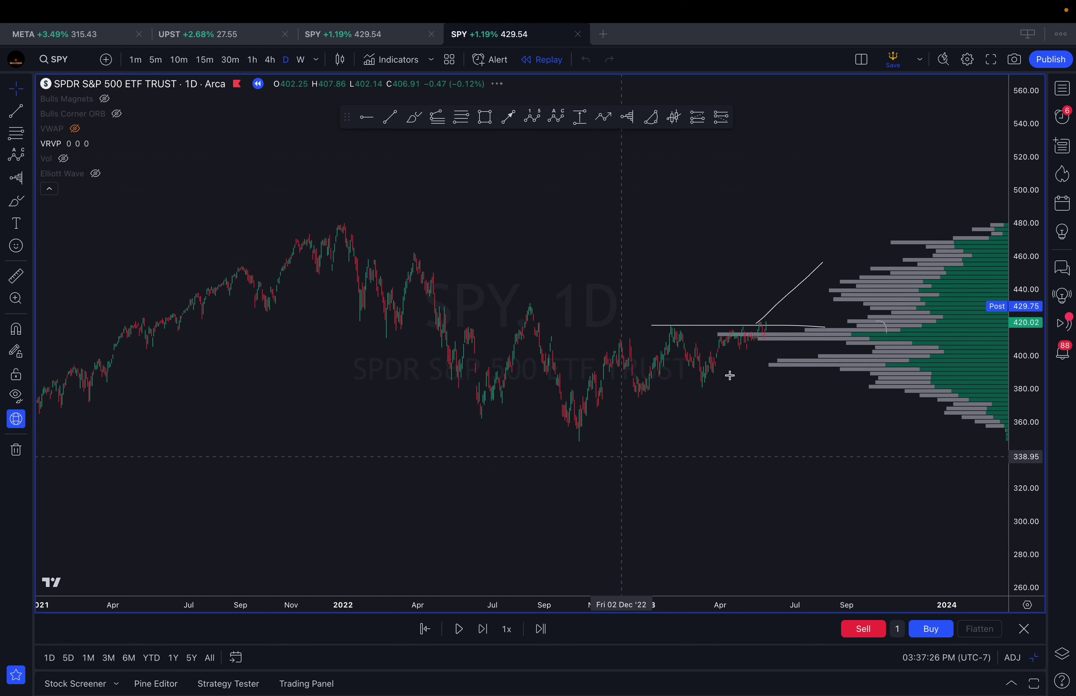
Delete the brushed level at about 418 and the rising stroke above it
{"action": "left_click", "coordinate": [800, 324]}
{"action": "key", "text": "Delete"}
{"action": "scroll", "coordinate": [809, 312], "scroll_direction": "down", "scroll_amount": 1}
{"action": "left_click", "coordinate": [798, 285]}
{"action": "key", "text": "Delete"}
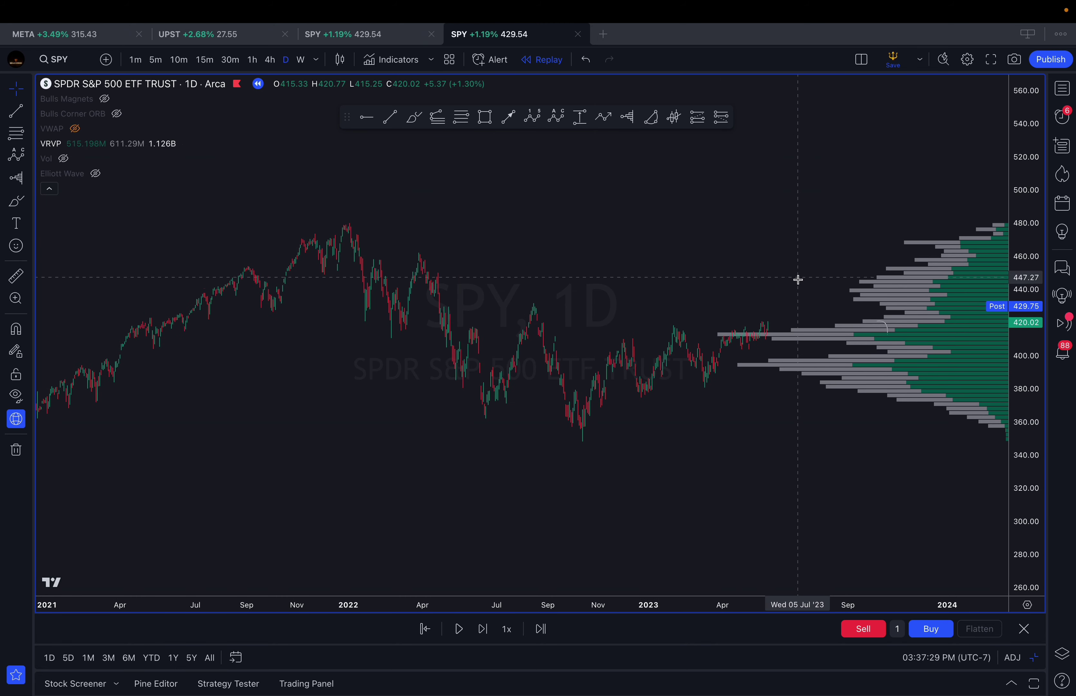
Brush levels at about 432 and 462 from the 2022 highs towards the volume profile, marking the matching volume nodes
{"action": "left_click", "coordinate": [413, 117]}
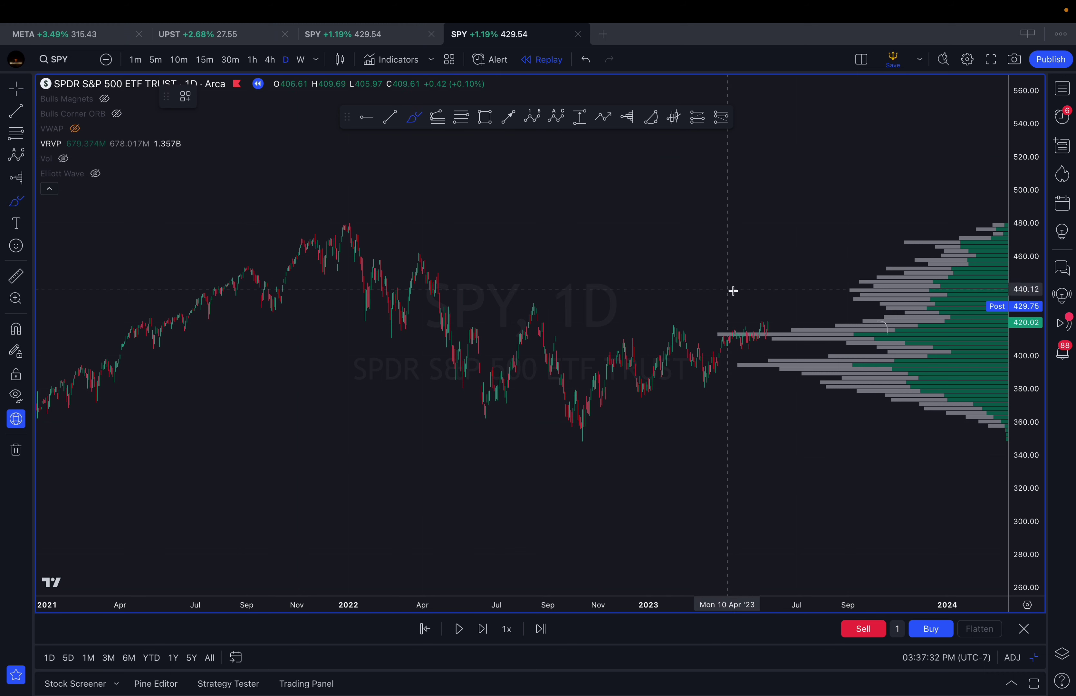
{"action": "left_click", "coordinate": [436, 305]}
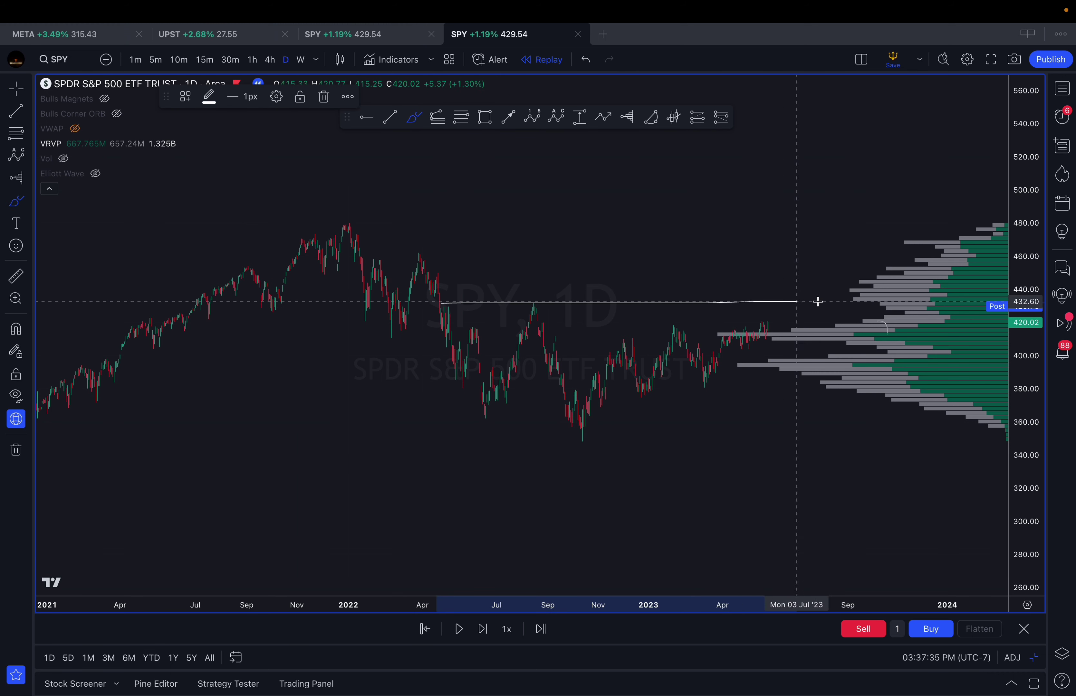
{"action": "left_click", "coordinate": [850, 300]}
{"action": "left_click", "coordinate": [854, 301]}
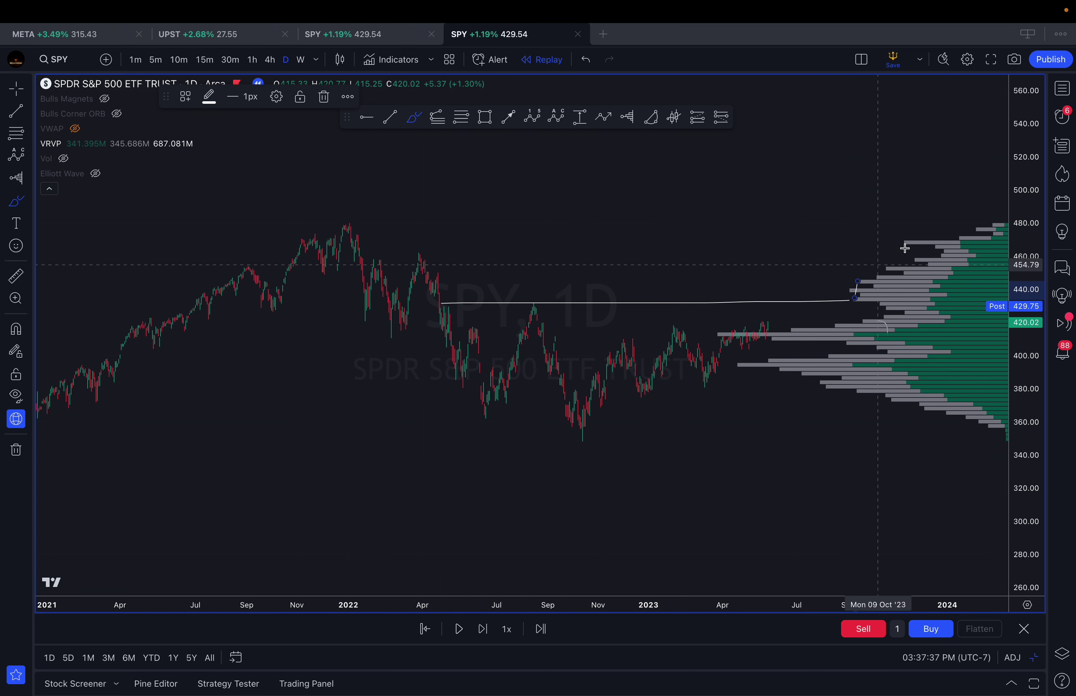
{"action": "left_click_drag", "start_coordinate": [908, 246], "coordinate": [893, 258]}
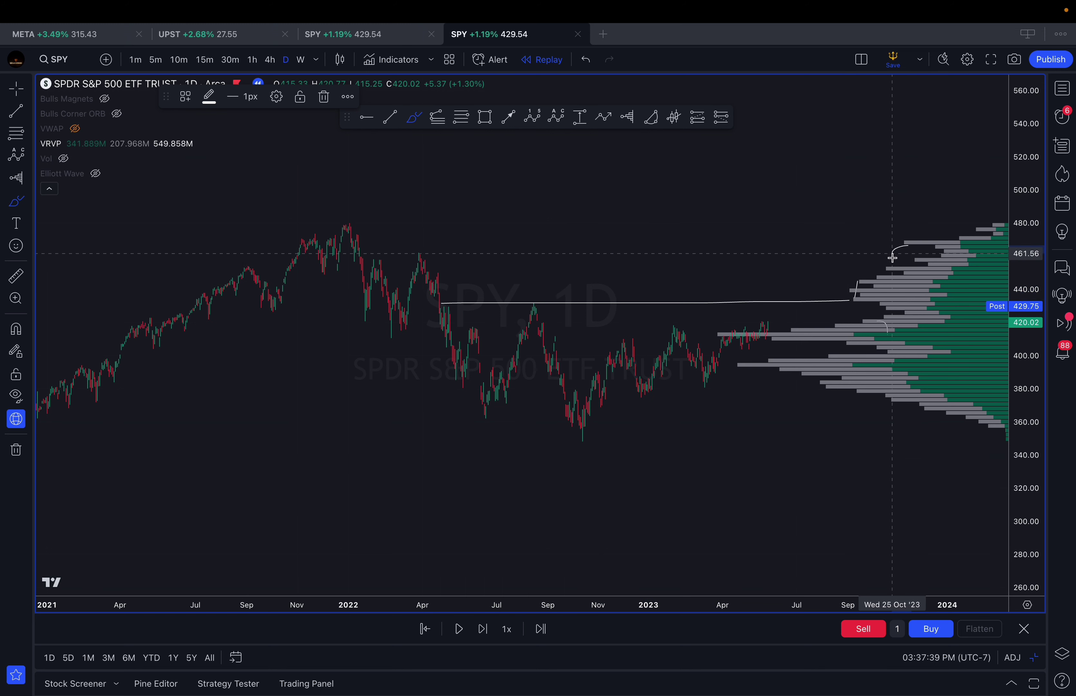
{"action": "left_click", "coordinate": [914, 249]}
{"action": "left_click_drag", "start_coordinate": [395, 253], "coordinate": [888, 247]}
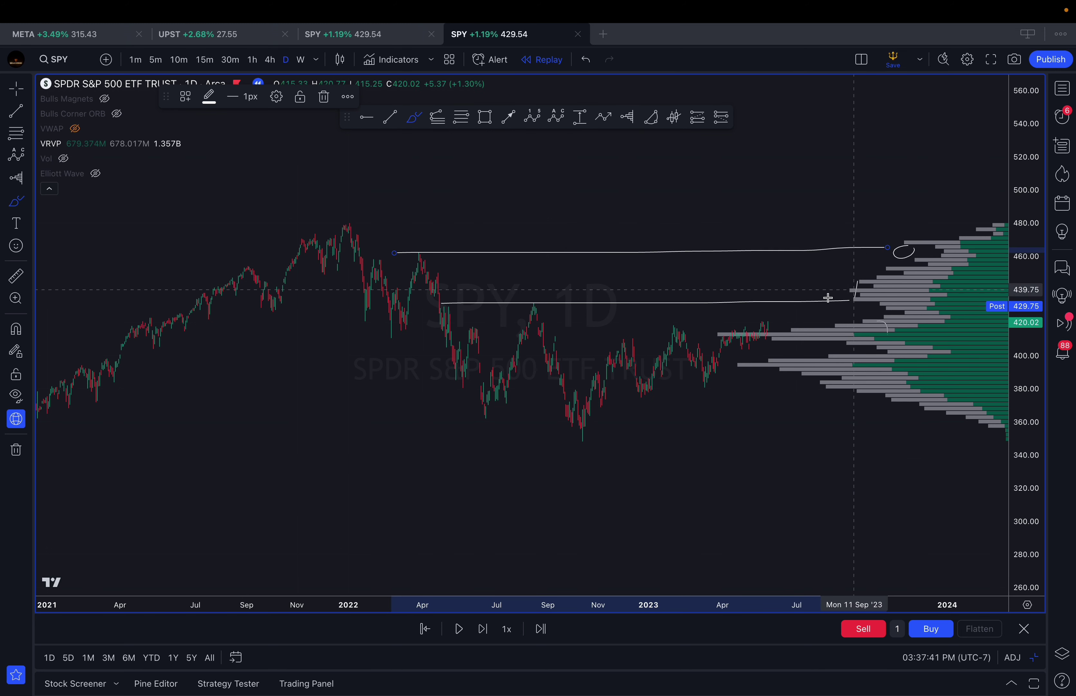
Brush a rising path from about 413 that pauses near 434 and continues to about 465
{"action": "left_click_drag", "start_coordinate": [757, 334], "coordinate": [820, 279]}
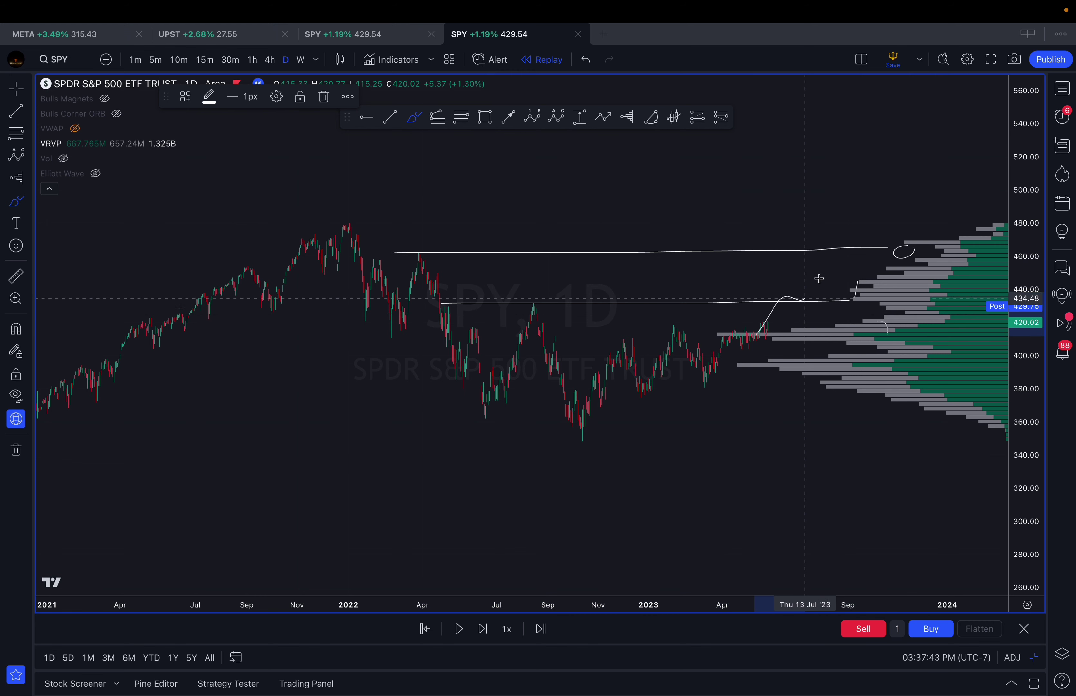
{"action": "left_click", "coordinate": [820, 302]}
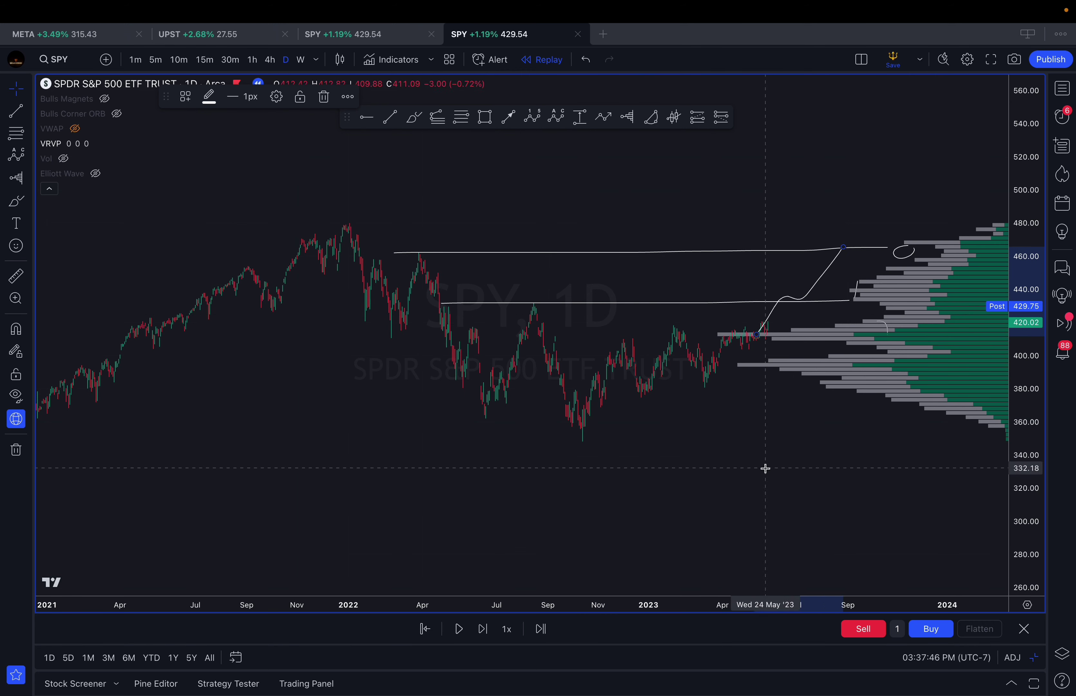
Remove all drawings from the SPY chart
{"action": "left_click_drag", "start_coordinate": [758, 512], "coordinate": [725, 429]}
{"action": "scroll", "coordinate": [746, 438], "scroll_direction": "down", "scroll_amount": 10}
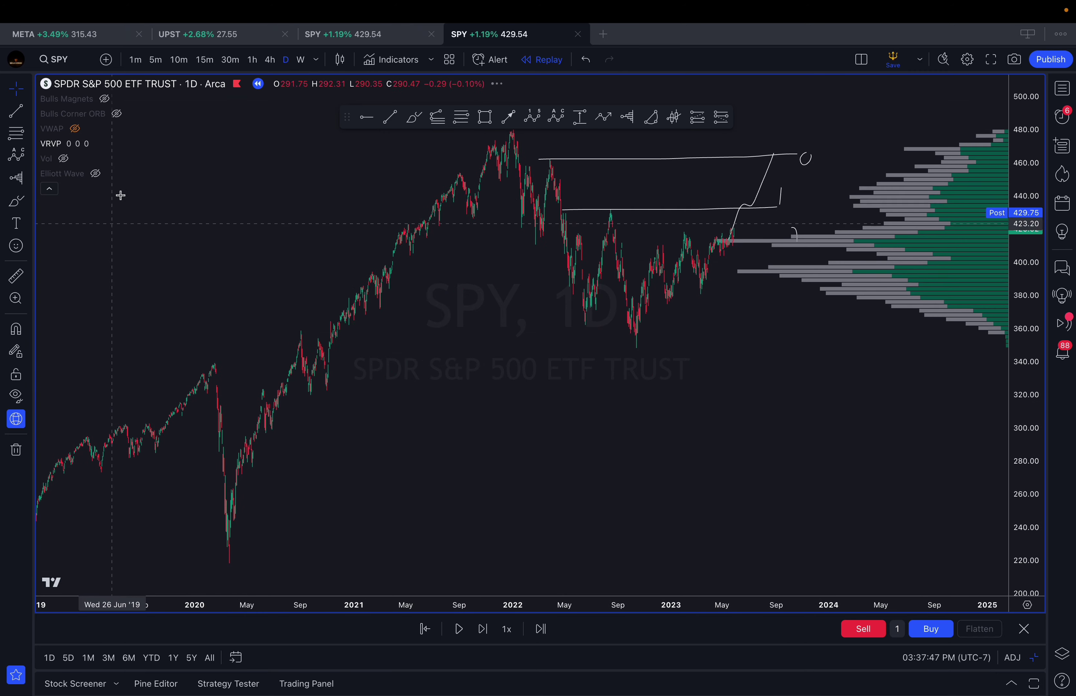
{"action": "right_click", "coordinate": [293, 202]}
{"action": "left_click", "coordinate": [377, 471]}
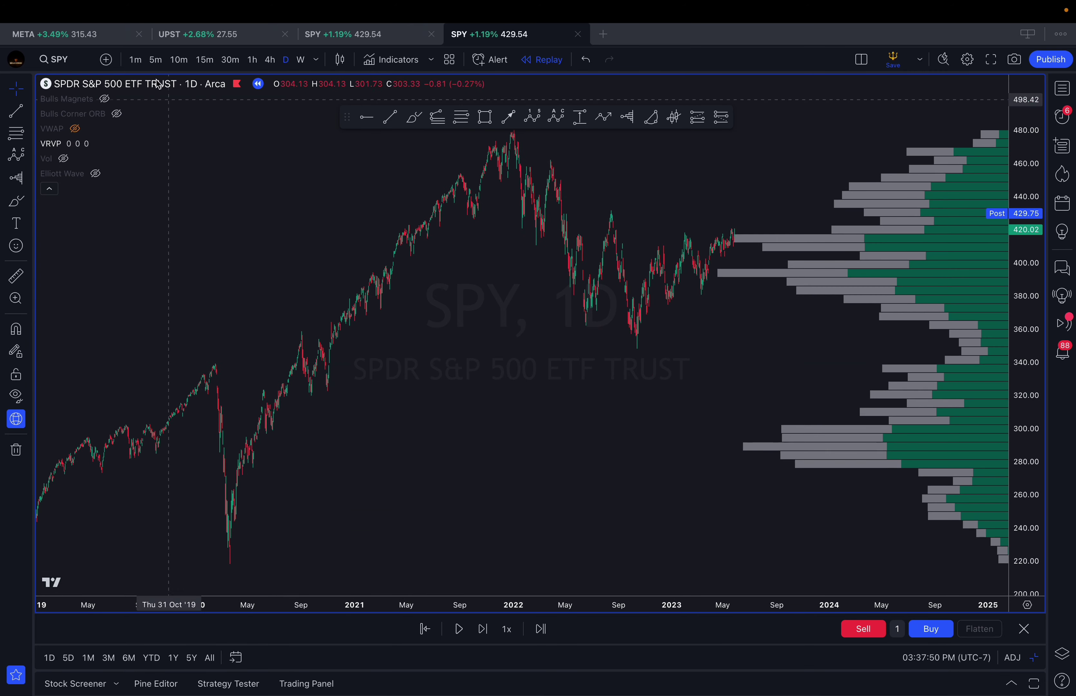
Switch SPY to the 30-minute interval and hide the VRVP profile, stretching the price scale to fit the candles
{"action": "left_click", "coordinate": [232, 62]}
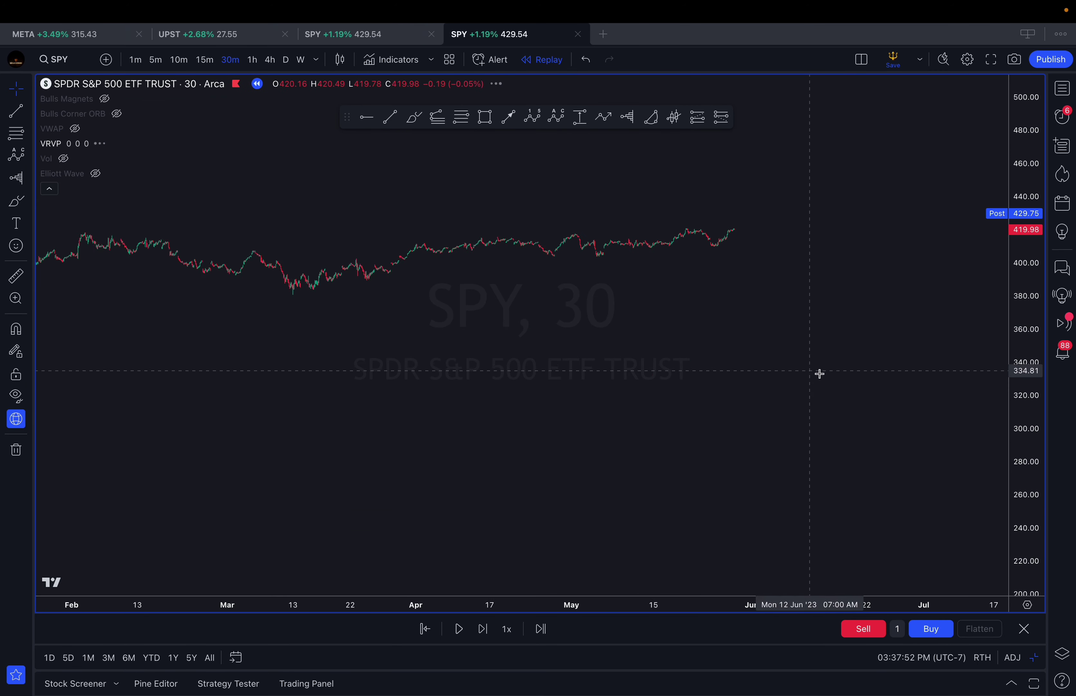
{"action": "left_click", "coordinate": [73, 144]}
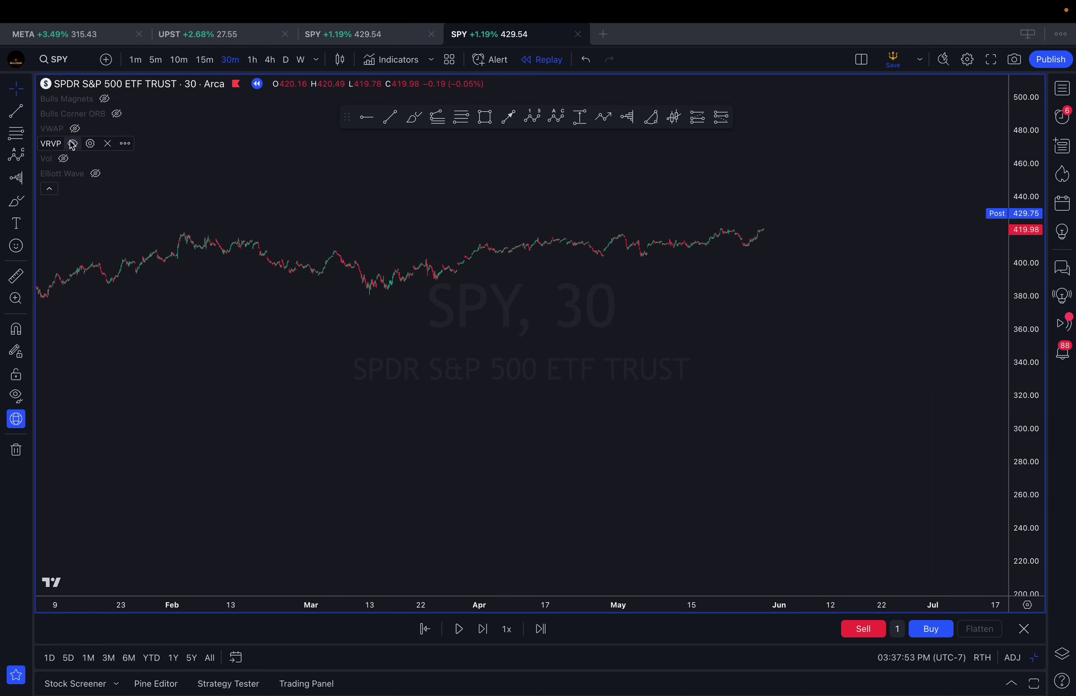
{"action": "double_click", "coordinate": [1023, 312]}
{"action": "left_click_drag", "start_coordinate": [1023, 311], "coordinate": [1016, 428]}
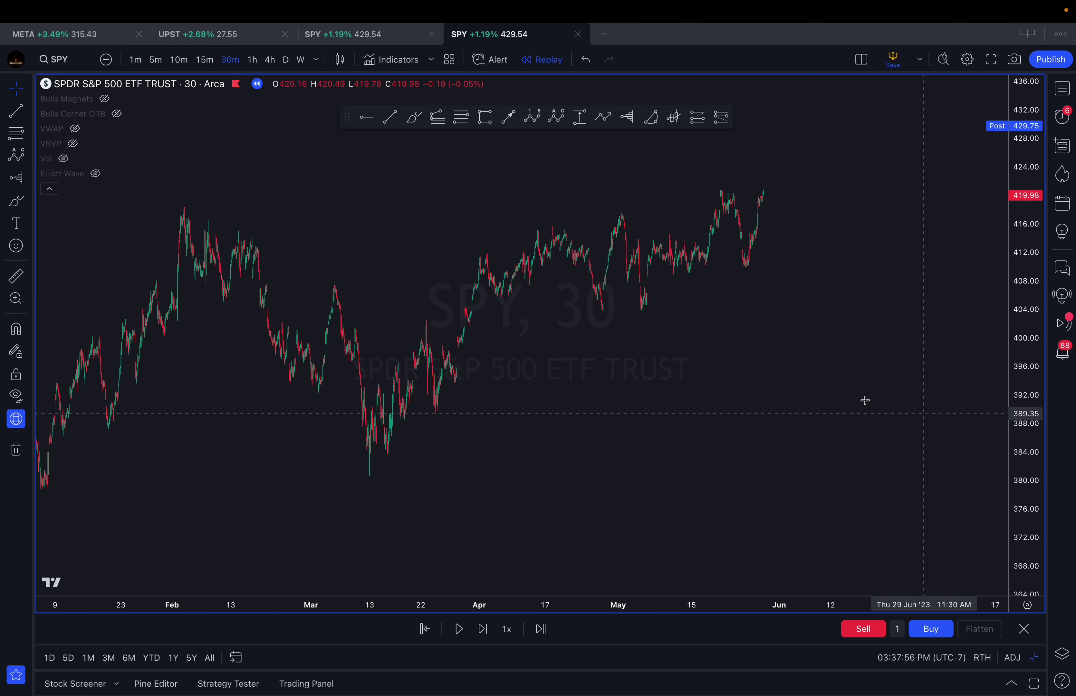
{"action": "left_click_drag", "start_coordinate": [695, 365], "coordinate": [855, 398]}
{"action": "scroll", "coordinate": [855, 397], "scroll_direction": "up", "scroll_amount": 3}
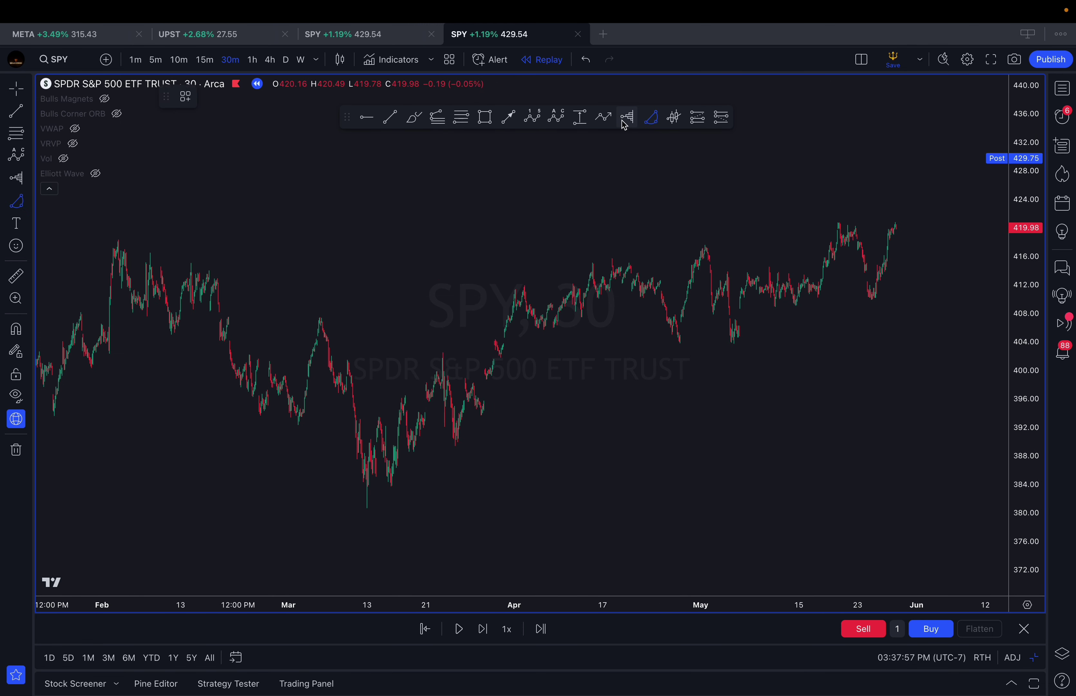
Exit Bar Replay mode and return to the live SPY chart
{"action": "scroll", "coordinate": [869, 367], "scroll_direction": "up", "scroll_amount": 5}
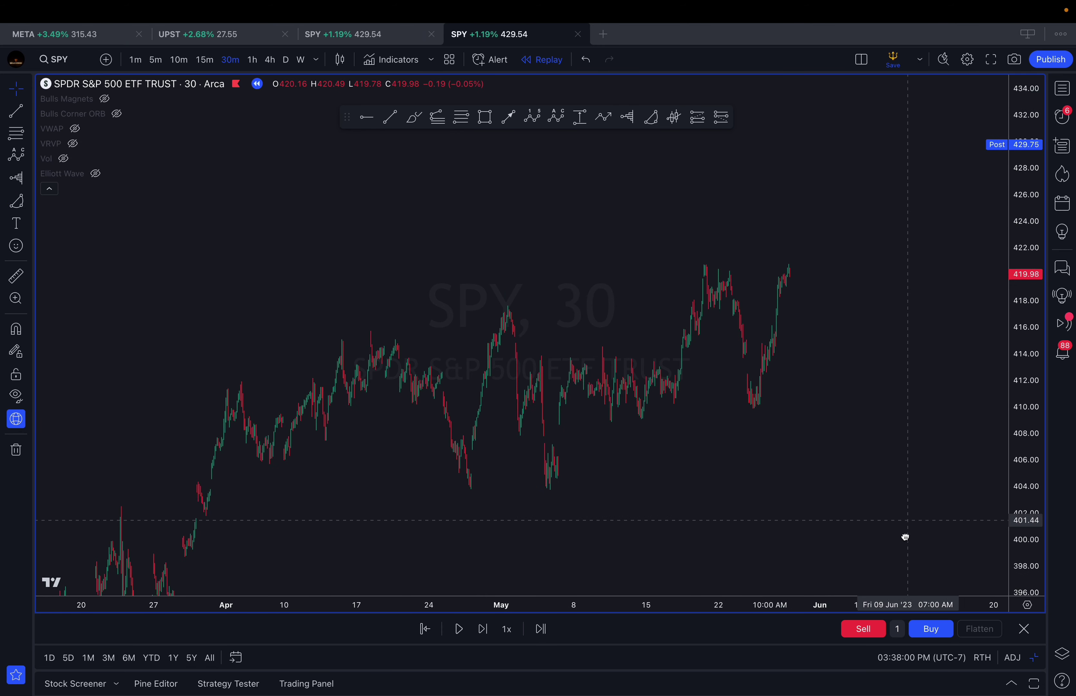
{"action": "scroll", "coordinate": [874, 391], "scroll_direction": "up", "scroll_amount": 5}
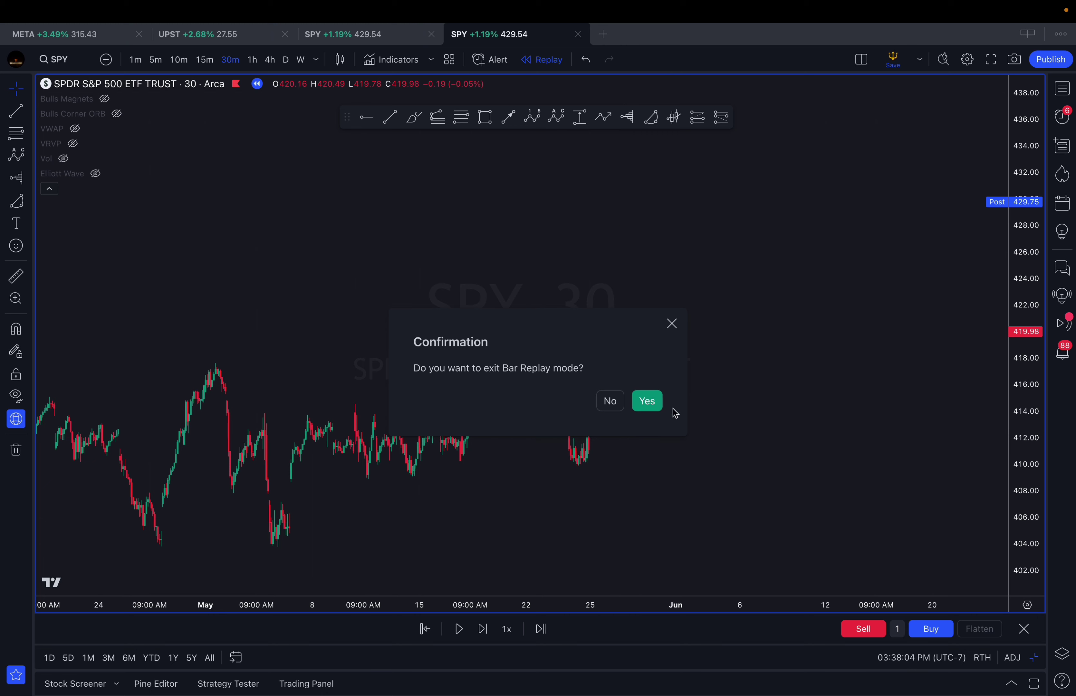
{"action": "key", "text": "Return"}
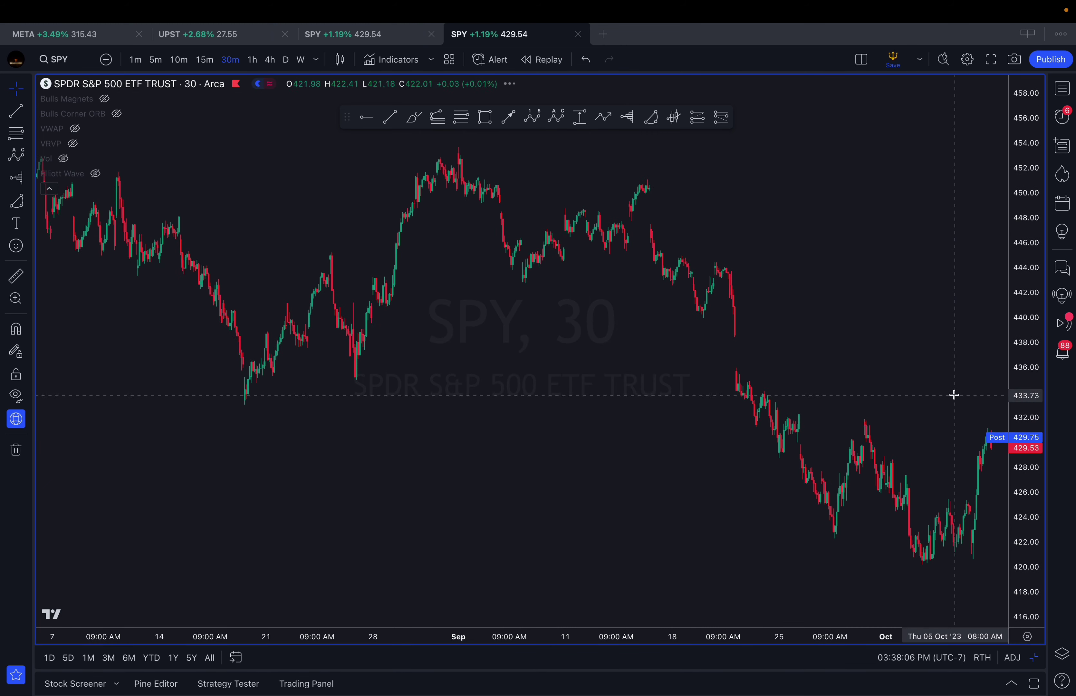
Anchor a volume profile at the 3 October 2023 low of about 420 and examine its nodes
{"action": "scroll", "coordinate": [858, 375], "scroll_direction": "up", "scroll_amount": 5}
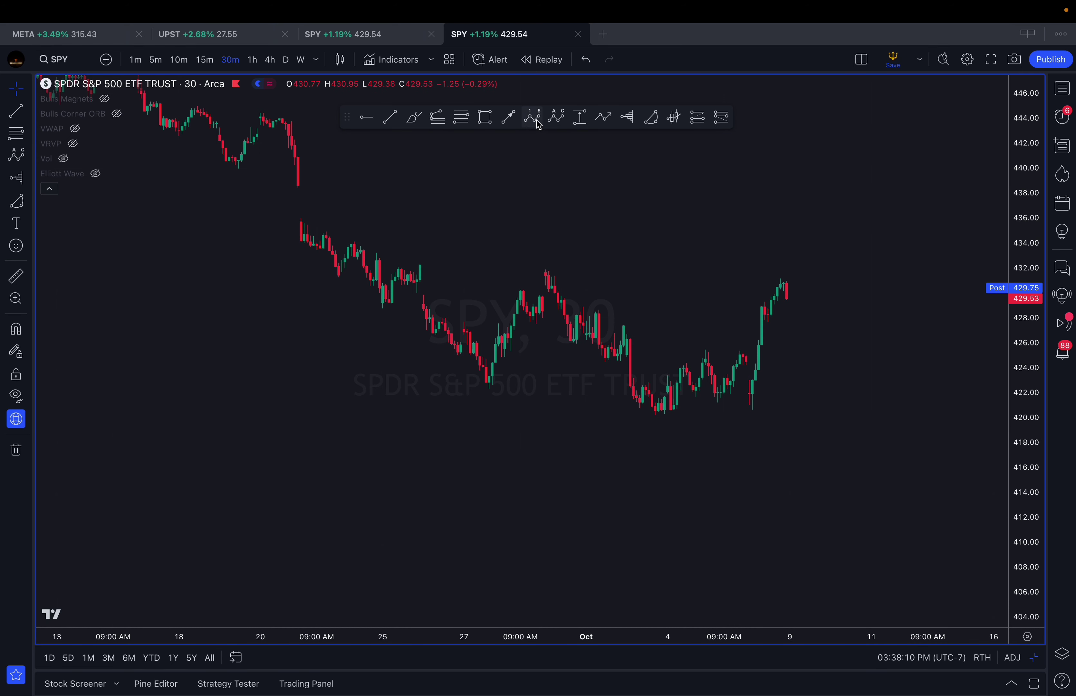
{"action": "left_click", "coordinate": [627, 117]}
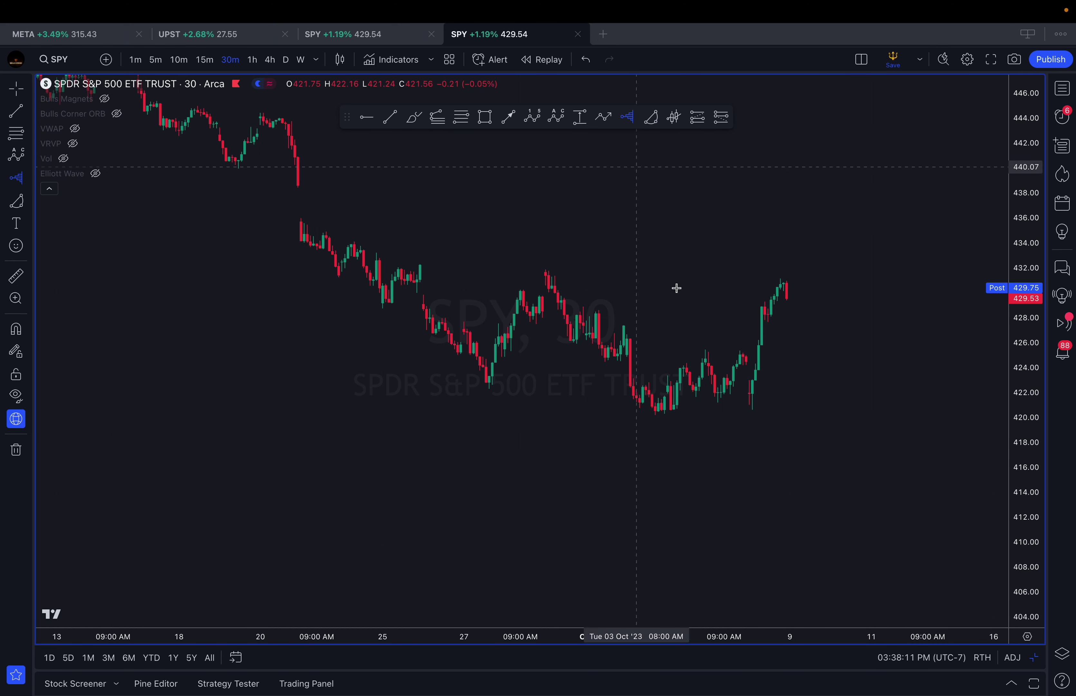
{"action": "left_click", "coordinate": [655, 414]}
{"action": "left_click", "coordinate": [709, 358]}
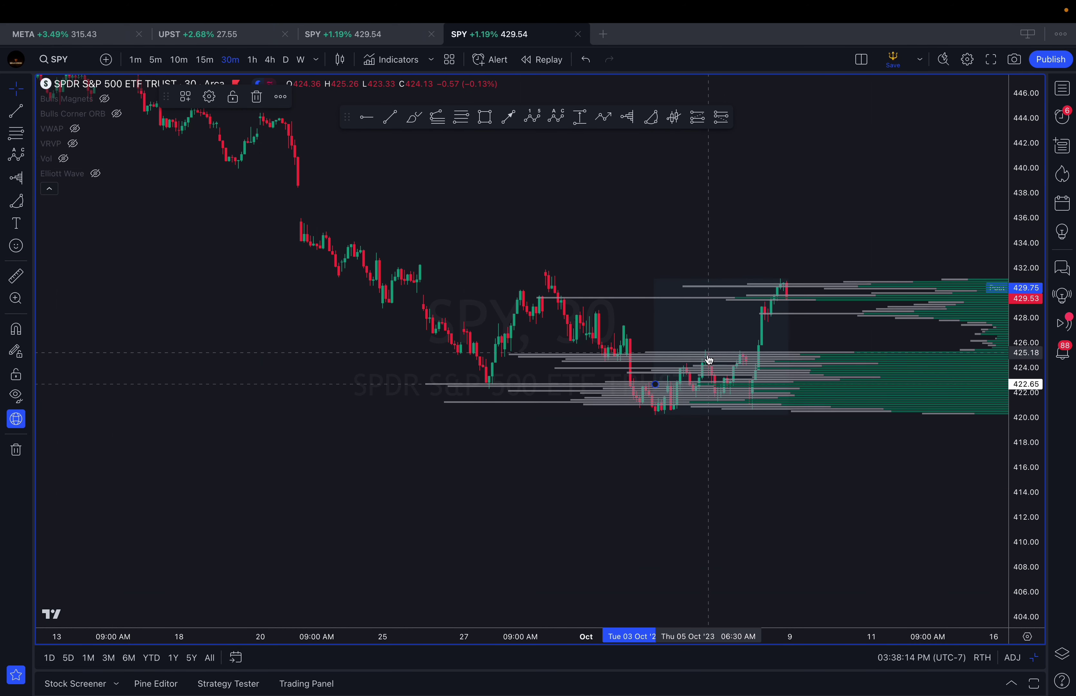
{"action": "left_click_drag", "start_coordinate": [730, 425], "coordinate": [539, 442]}
{"action": "left_click_drag", "start_coordinate": [663, 442], "coordinate": [675, 424]}
{"action": "scroll", "coordinate": [1003, 457], "scroll_direction": "up", "scroll_amount": 4}
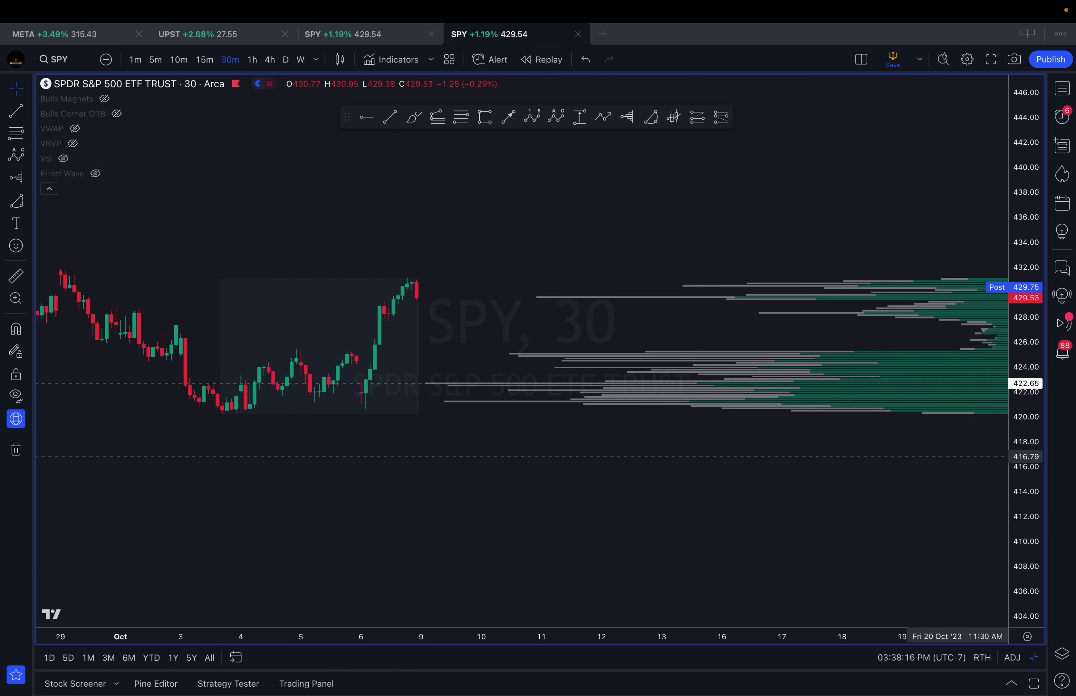
{"action": "scroll", "coordinate": [958, 457], "scroll_direction": "down", "scroll_amount": 5}
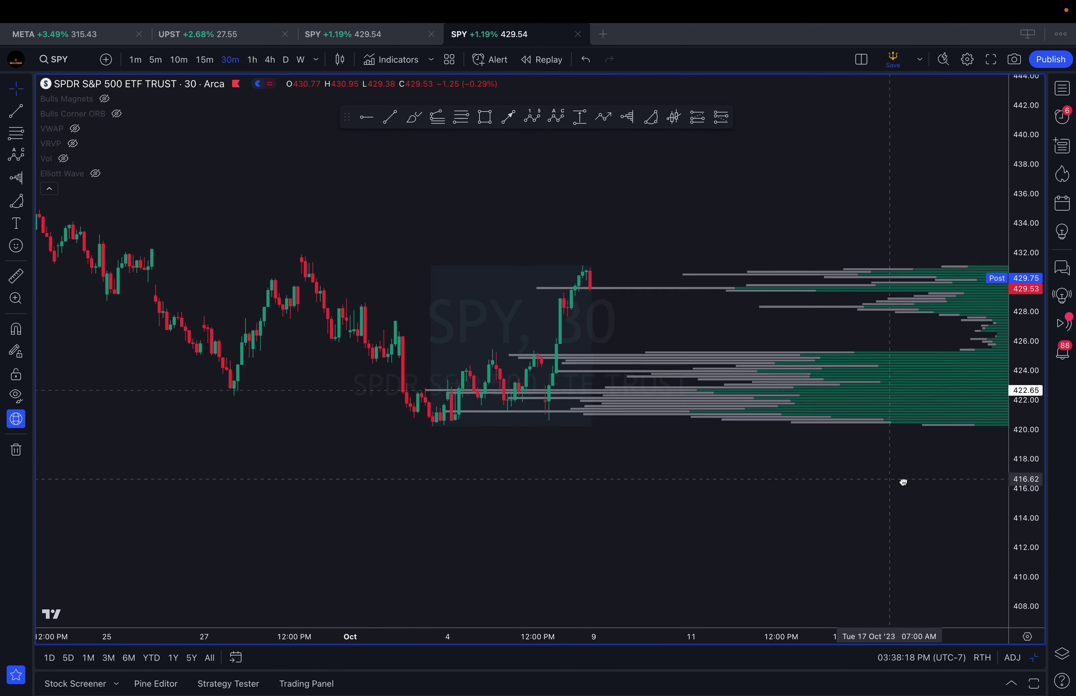
{"action": "left_click_drag", "start_coordinate": [903, 483], "coordinate": [918, 483]}
{"action": "scroll", "coordinate": [864, 478], "scroll_direction": "down", "scroll_amount": 1}
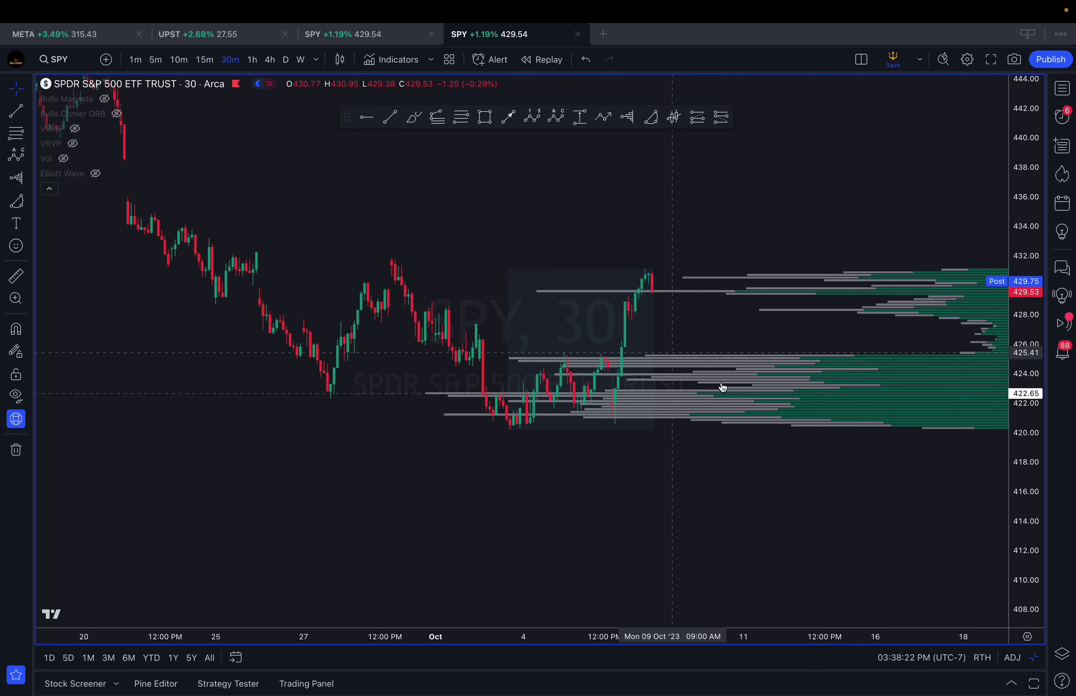
Anchor a volume profile at the 29 September 2023 high of about 431
{"action": "left_click", "coordinate": [414, 118]}
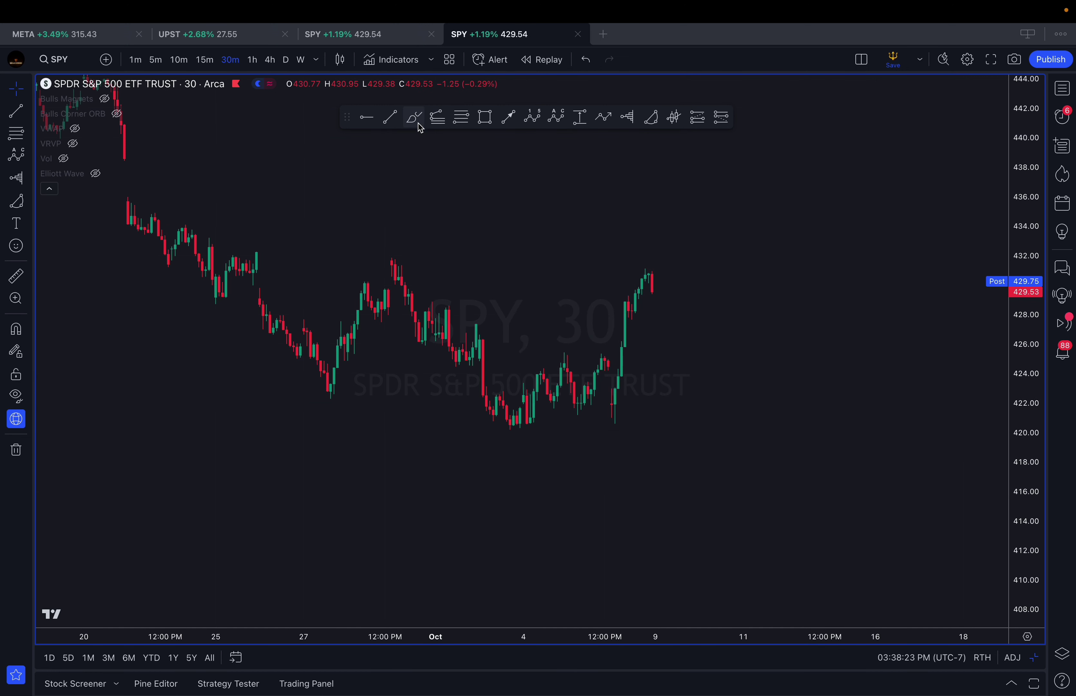
{"action": "left_click", "coordinate": [392, 259]}
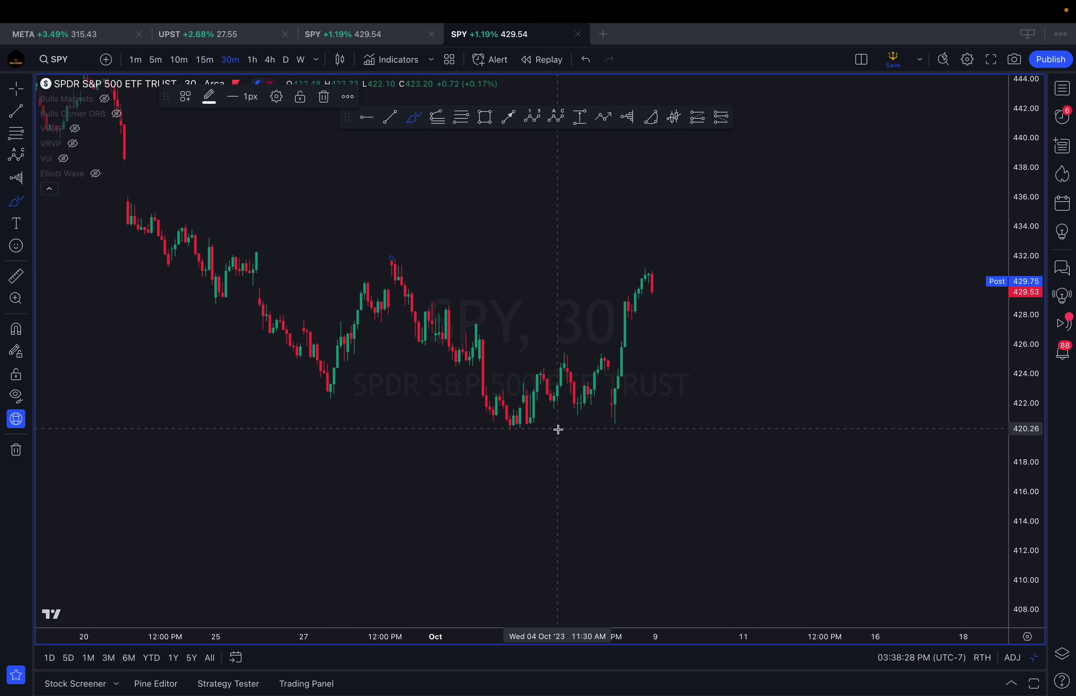
{"action": "left_click", "coordinate": [627, 119]}
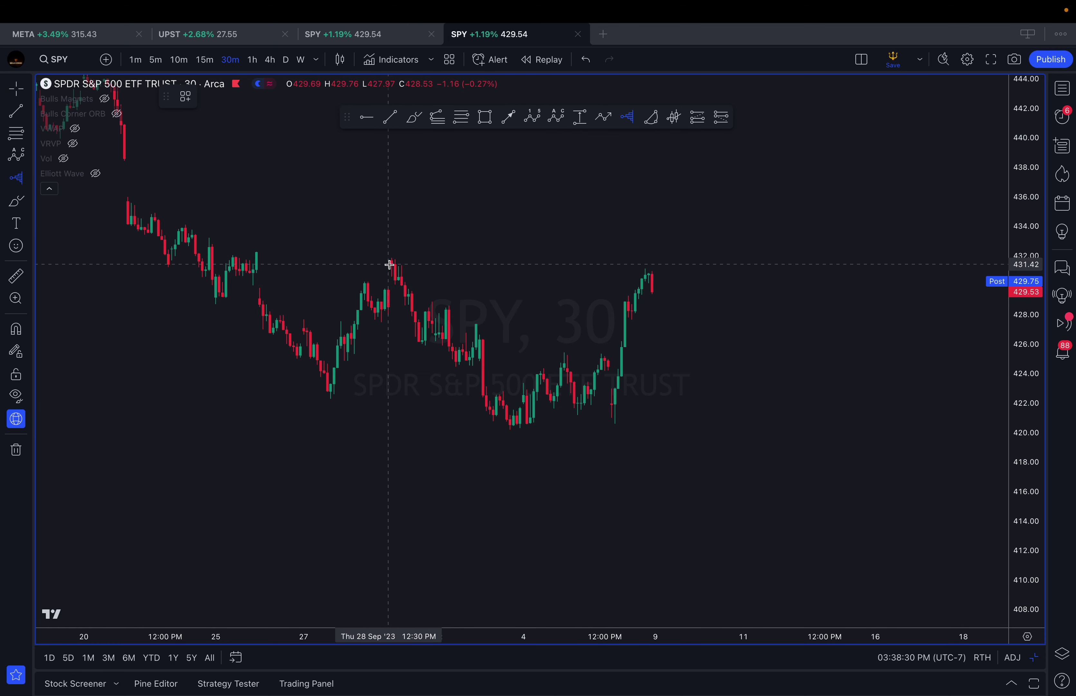
{"action": "left_click", "coordinate": [398, 271]}
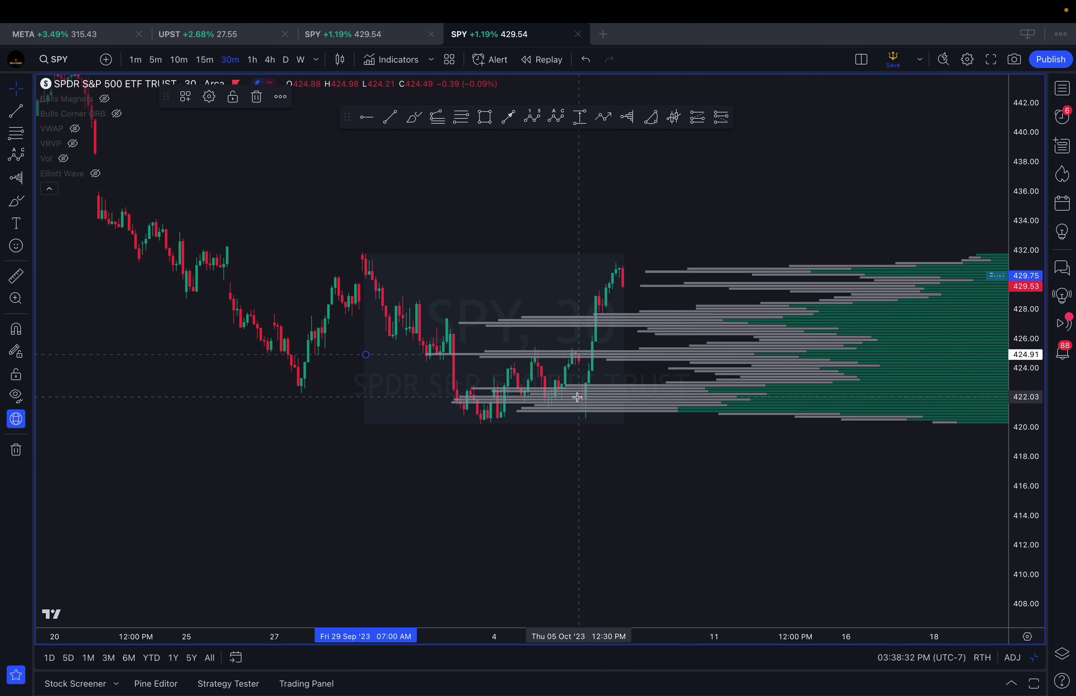
{"action": "scroll", "coordinate": [966, 484], "scroll_direction": "up", "scroll_amount": 2}
{"action": "scroll", "coordinate": [1015, 485], "scroll_direction": "up", "scroll_amount": 4}
{"action": "scroll", "coordinate": [864, 472], "scroll_direction": "up", "scroll_amount": 1}
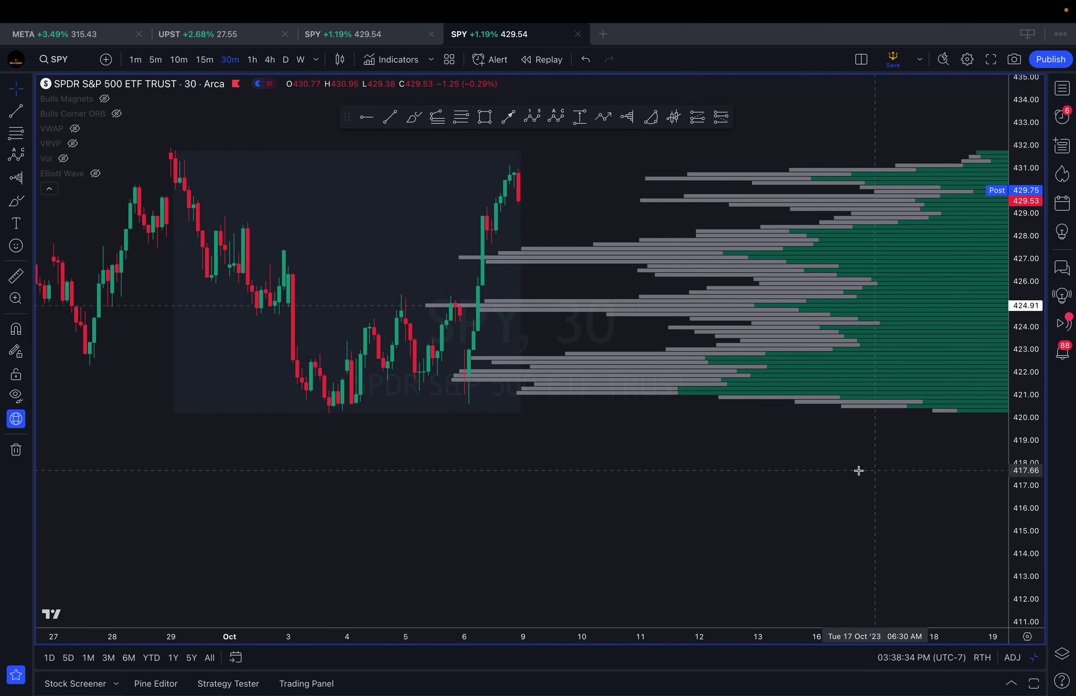
Brush a level at about 423 across 5–6 October and an ellipse around the high-volume base between about 420 and 423
{"action": "left_click_drag", "start_coordinate": [662, 435], "coordinate": [729, 449]}
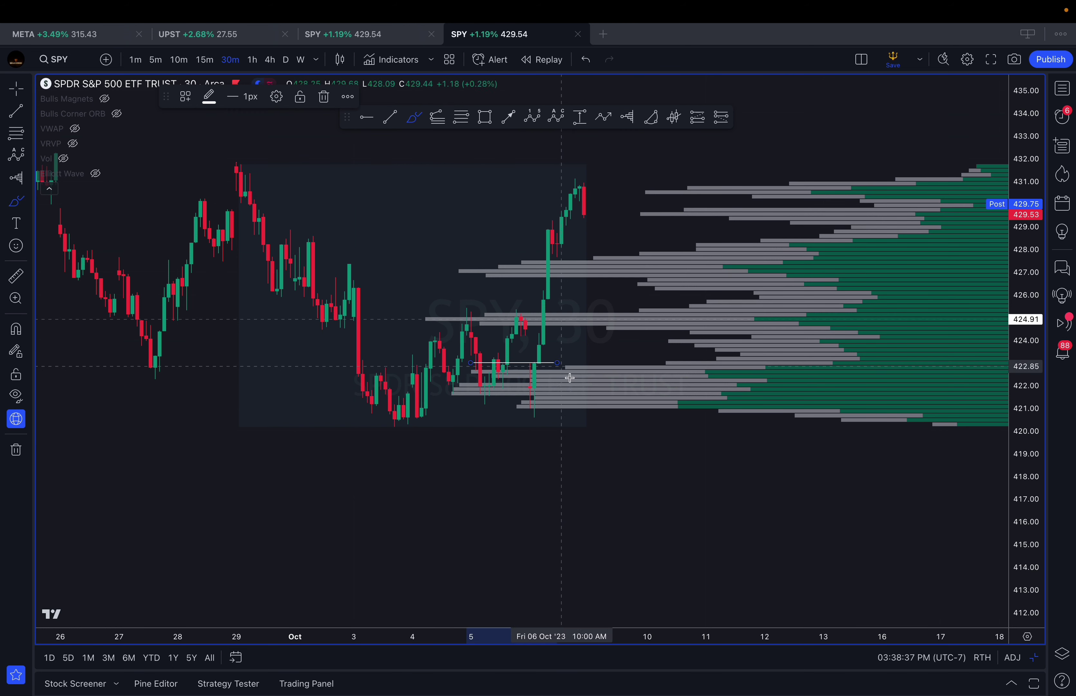
{"action": "mouse_move", "coordinate": [559, 373]}
{"action": "left_mouse_down"}
{"action": "mouse_move", "coordinate": [387, 370]}
{"action": "mouse_move", "coordinate": [386, 410]}
{"action": "mouse_move", "coordinate": [563, 410]}
{"action": "mouse_move", "coordinate": [511, 372]}
{"action": "left_mouse_up"}
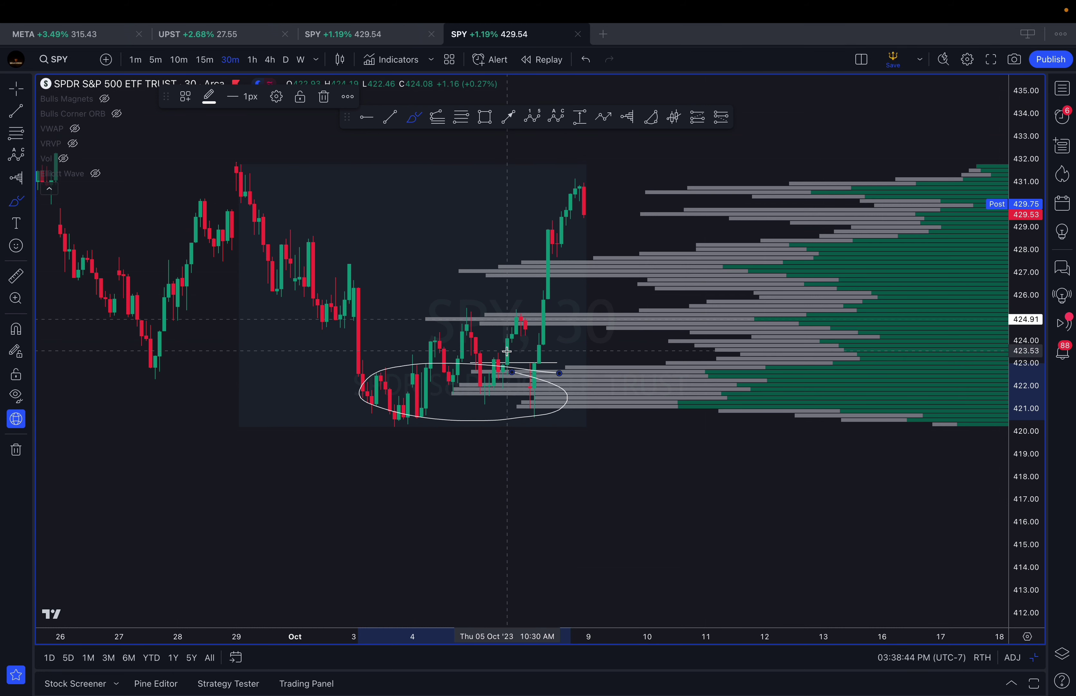
{"action": "key", "text": "Escape"}
Brush a bounce path from about 423 to 425, a short stroke near 419, and a steep line from about 422.5 up to 430.5
{"action": "left_click_drag", "start_coordinate": [420, 469], "coordinate": [370, 473]}
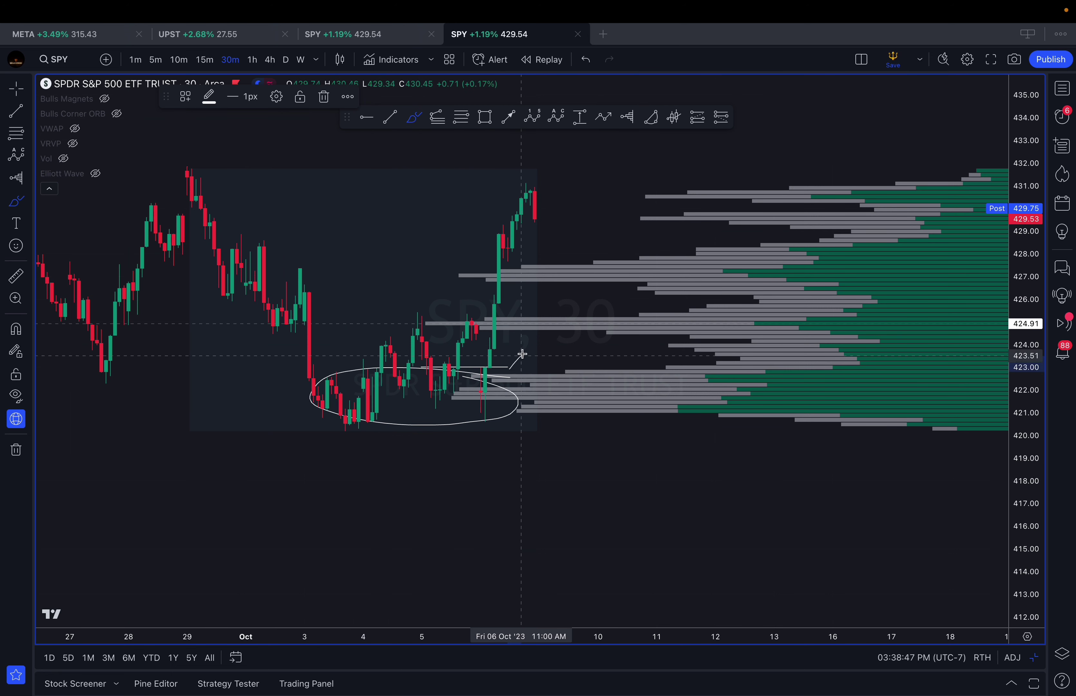
{"action": "scroll", "coordinate": [544, 380], "scroll_direction": "down", "scroll_amount": 2}
{"action": "left_click_drag", "start_coordinate": [578, 442], "coordinate": [522, 454]}
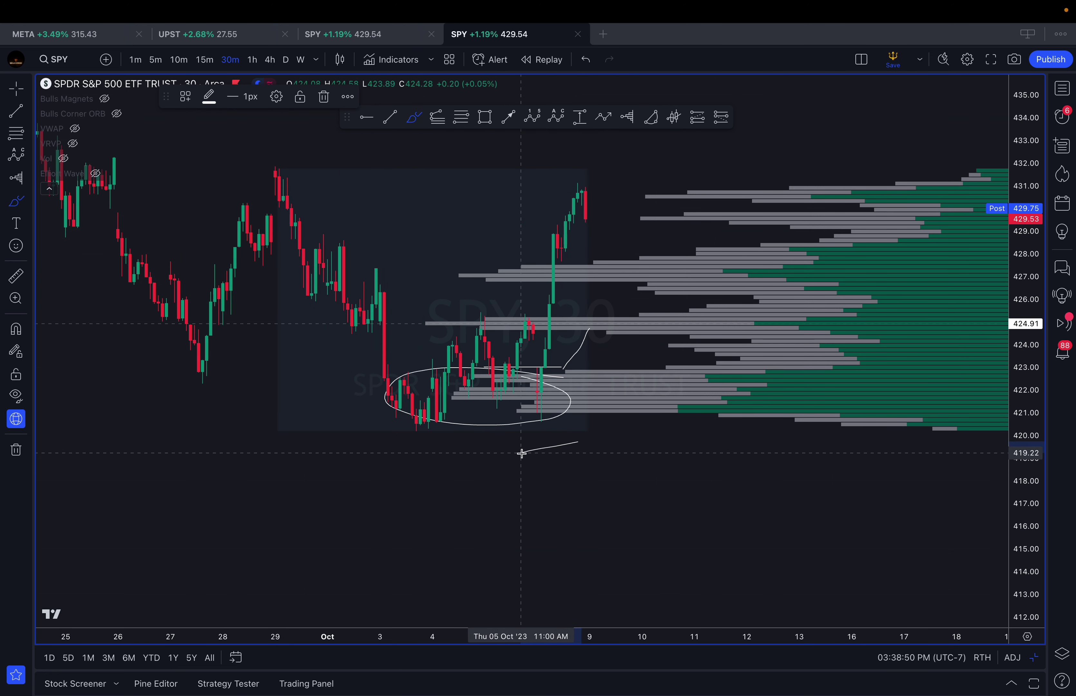
{"action": "left_click_drag", "start_coordinate": [587, 467], "coordinate": [437, 384]}
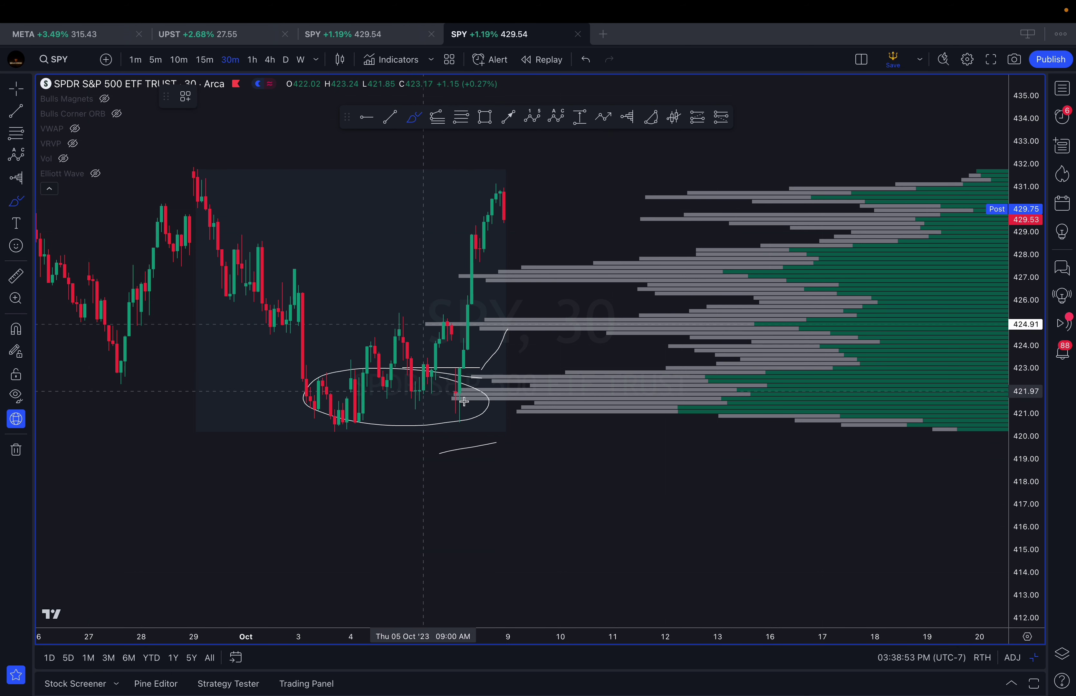
{"action": "left_click_drag", "start_coordinate": [460, 379], "coordinate": [503, 199]}
Remove all brush drawings and the anchored volume profile from the chart
{"action": "scroll", "coordinate": [513, 363], "scroll_direction": "down", "scroll_amount": 5}
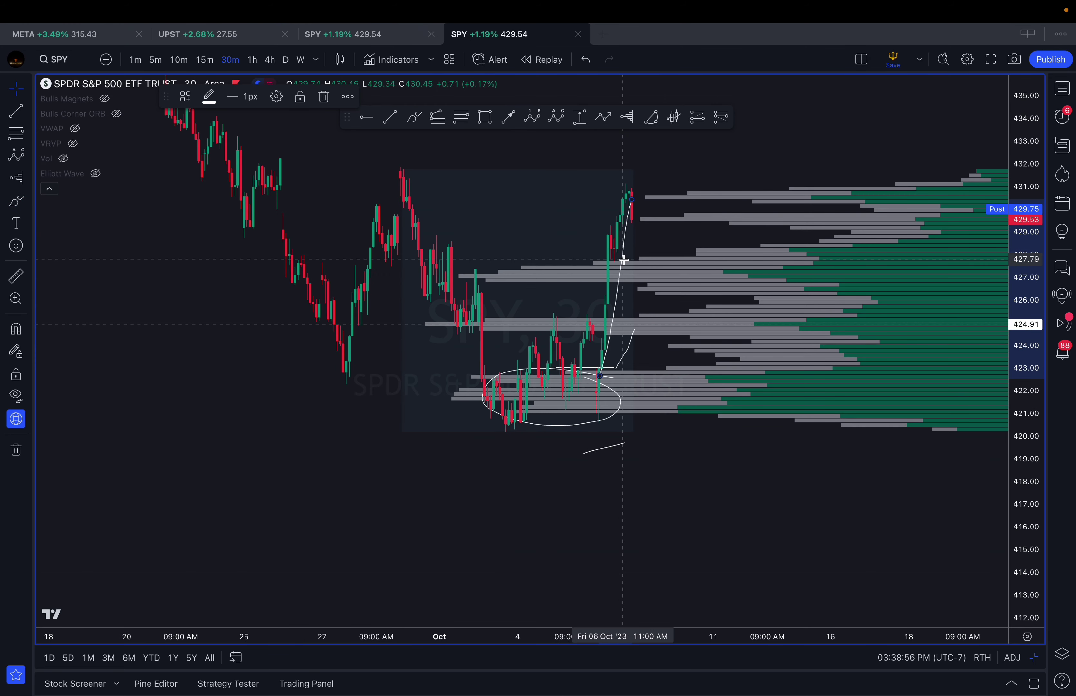
{"action": "scroll", "coordinate": [735, 271], "scroll_direction": "down", "scroll_amount": 4}
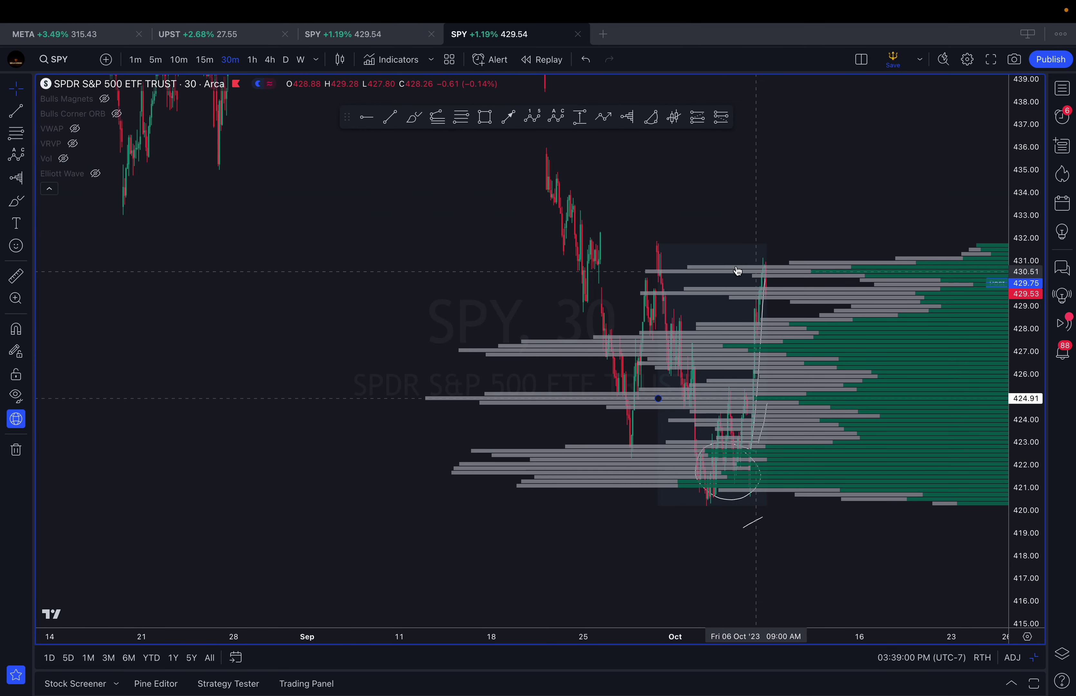
{"action": "scroll", "coordinate": [945, 468], "scroll_direction": "down", "scroll_amount": 4}
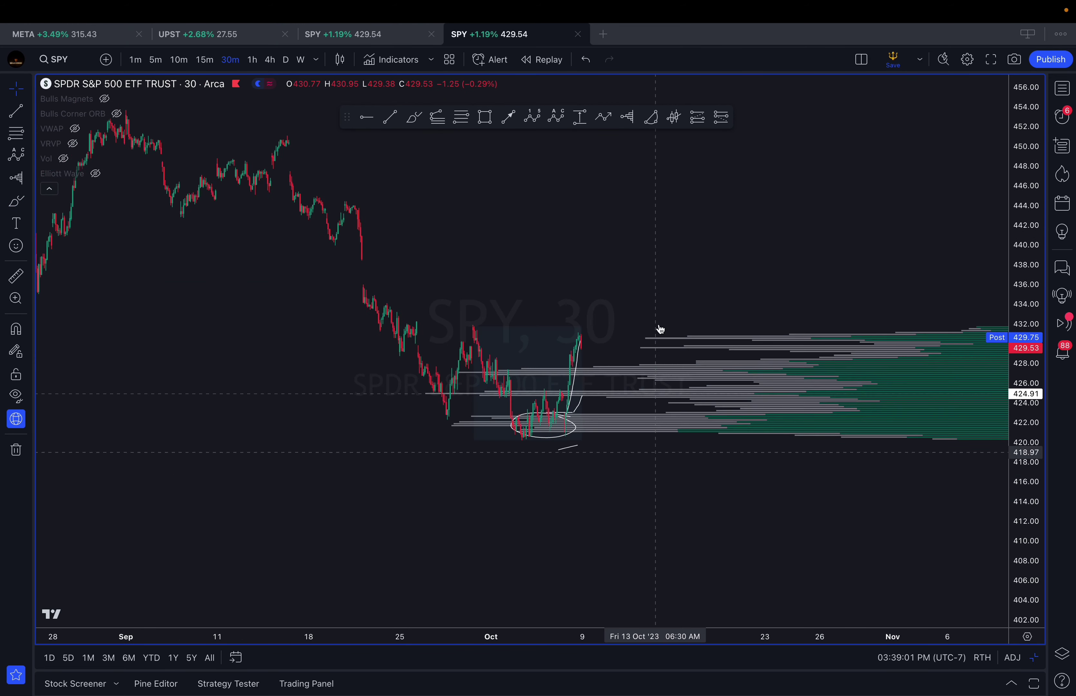
{"action": "right_click", "coordinate": [652, 299]}
{"action": "left_click", "coordinate": [727, 615]}
{"action": "left_click_drag", "start_coordinate": [685, 533], "coordinate": [735, 491]}
{"action": "left_click_drag", "start_coordinate": [92, 234], "coordinate": [54, 202]}
{"action": "left_click_drag", "start_coordinate": [149, 261], "coordinate": [180, 308]}
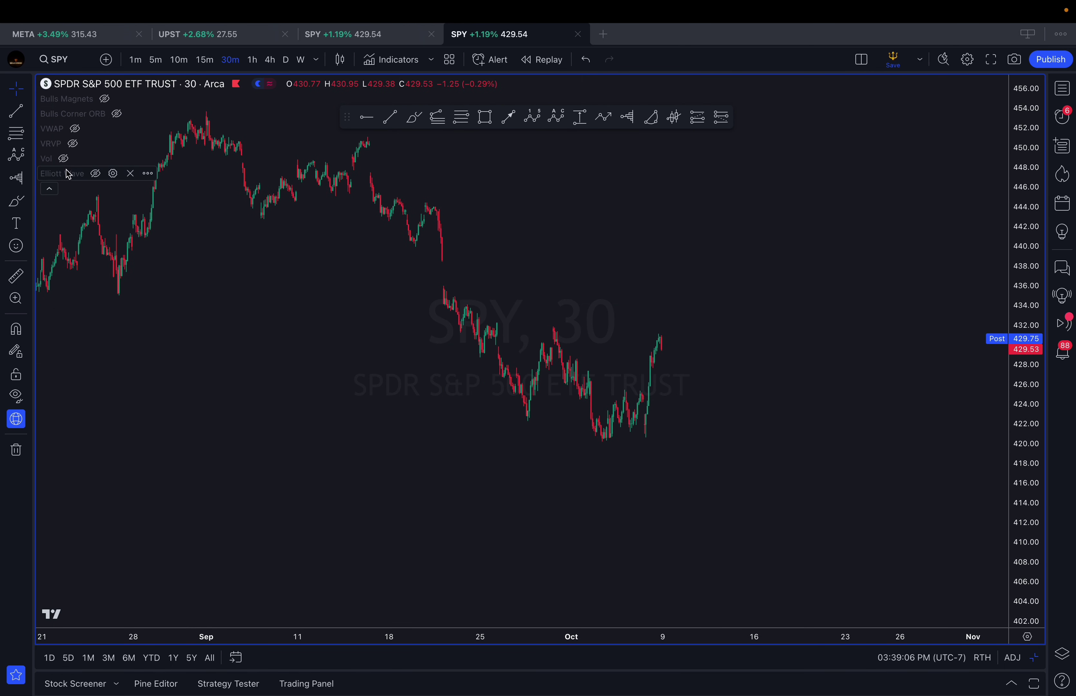
Show the VRVP indicator and check its style settings
{"action": "left_click", "coordinate": [72, 144]}
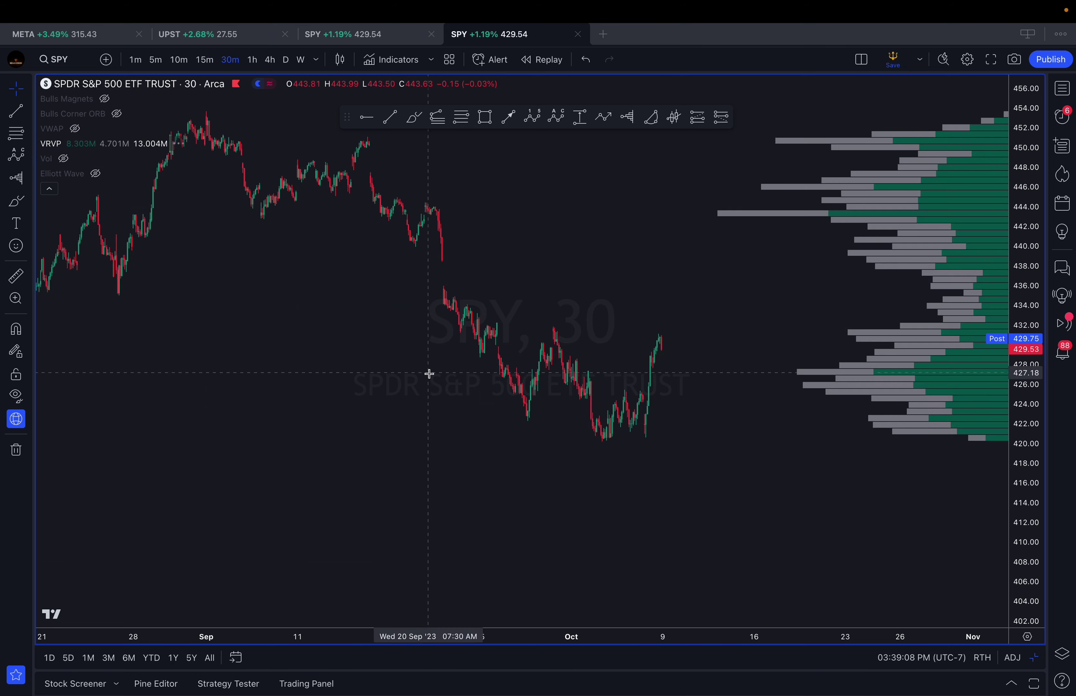
{"action": "scroll", "coordinate": [826, 401], "scroll_direction": "up", "scroll_amount": 5}
{"action": "left_click_drag", "start_coordinate": [836, 434], "coordinate": [801, 481]}
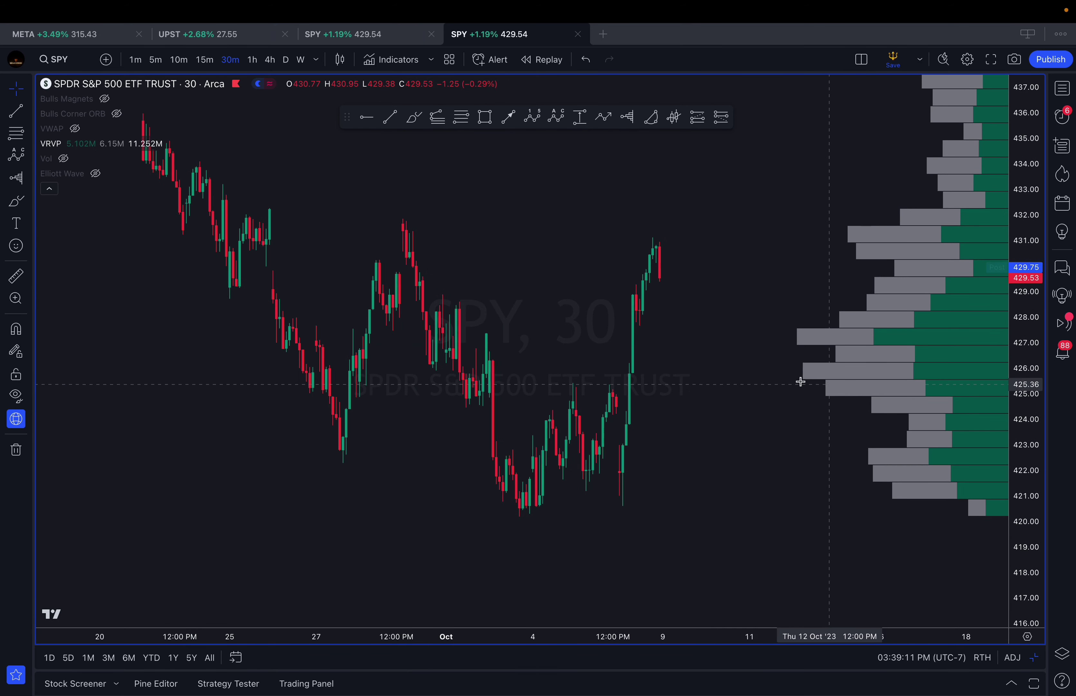
{"action": "double_click", "coordinate": [887, 361]}
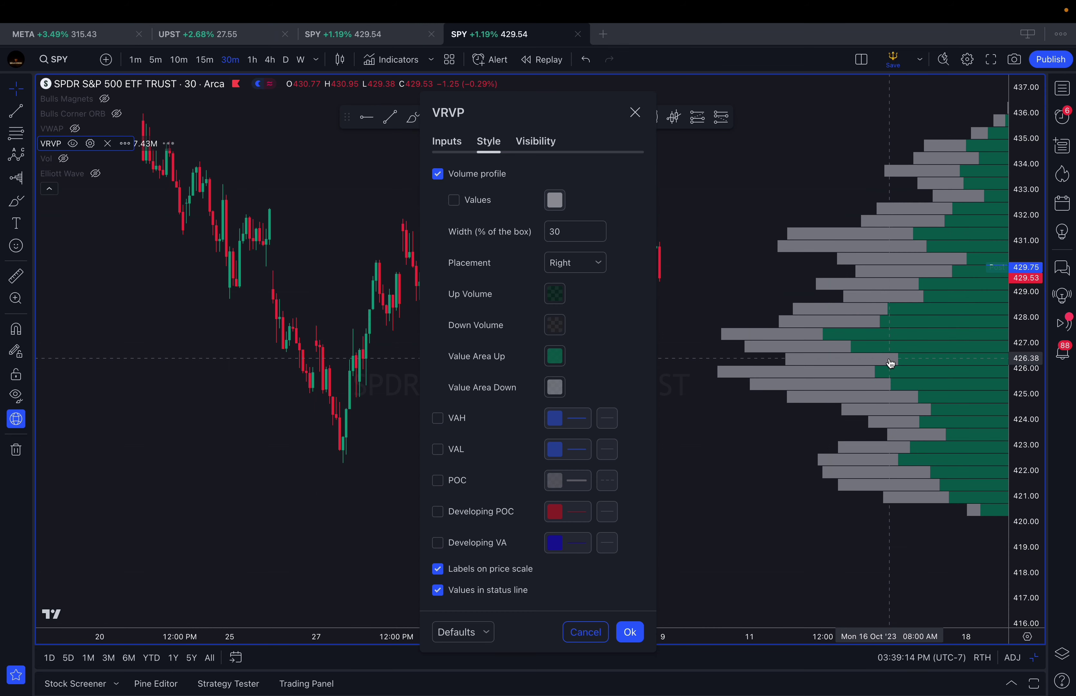
{"action": "left_click", "coordinate": [630, 630]}
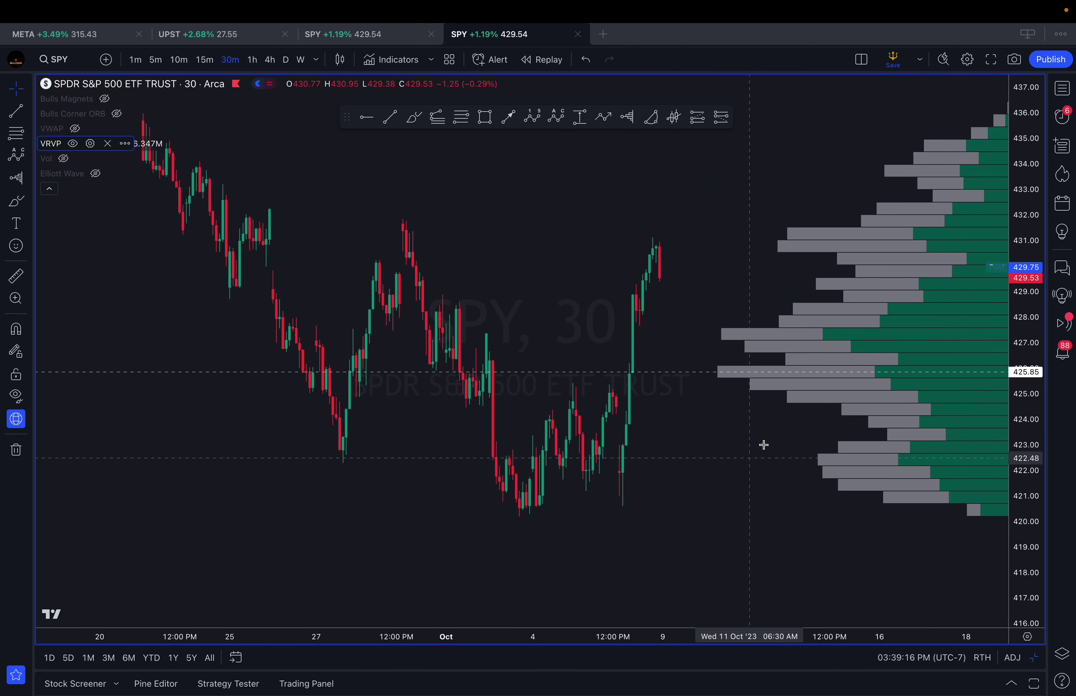
Examine how the visible range volume profile changes as wider and narrower spans of September–October price action are shown
{"action": "scroll", "coordinate": [764, 444], "scroll_direction": "down", "scroll_amount": 3}
{"action": "scroll", "coordinate": [1033, 521], "scroll_direction": "down", "scroll_amount": 5}
{"action": "left_click_drag", "start_coordinate": [929, 493], "coordinate": [991, 498]}
{"action": "scroll", "coordinate": [893, 465], "scroll_direction": "up", "scroll_amount": 5}
{"action": "left_click_drag", "start_coordinate": [865, 472], "coordinate": [963, 406]}
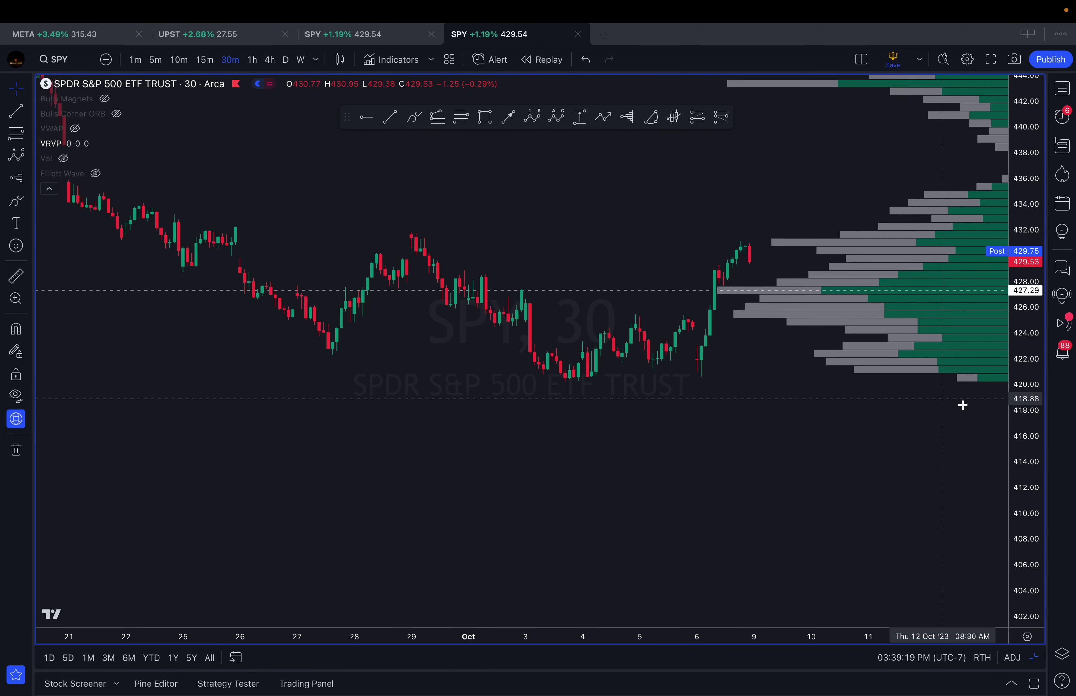
{"action": "scroll", "coordinate": [1036, 408], "scroll_direction": "up", "scroll_amount": 5}
{"action": "left_click_drag", "start_coordinate": [898, 375], "coordinate": [863, 471]}
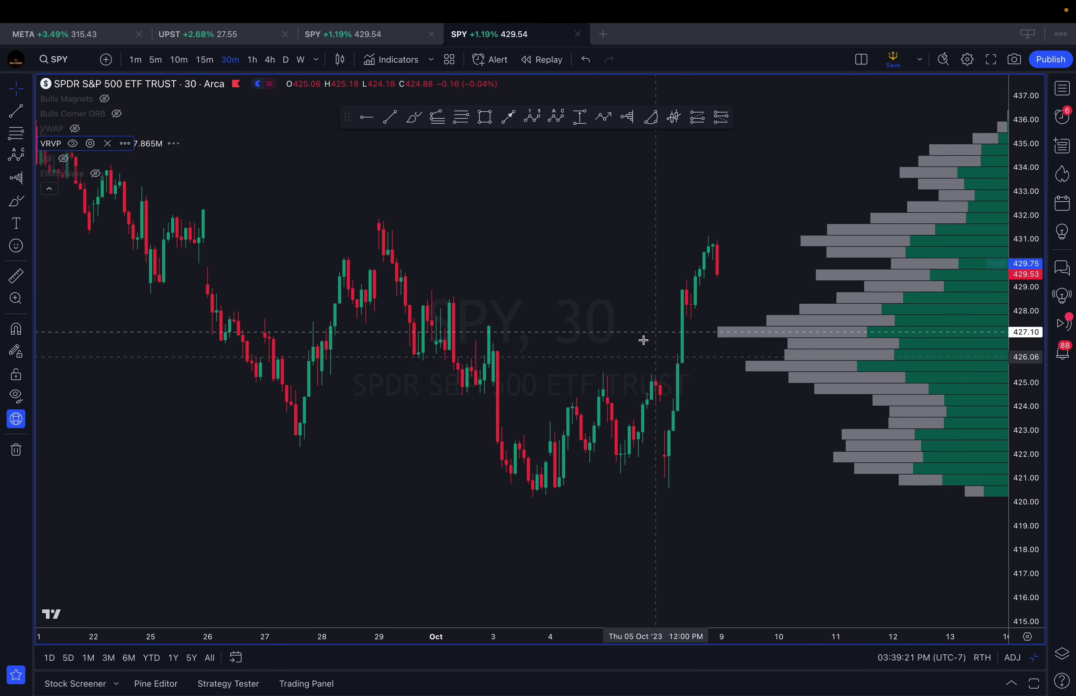
{"action": "scroll", "coordinate": [462, 301], "scroll_direction": "down", "scroll_amount": 3}
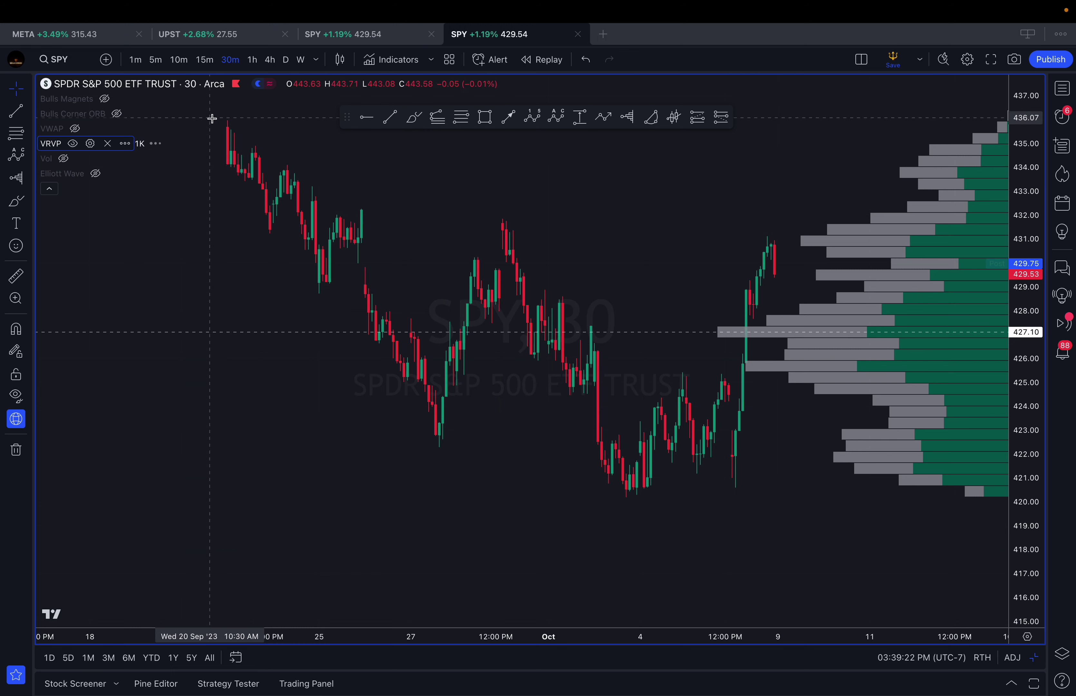
{"action": "scroll", "coordinate": [692, 461], "scroll_direction": "right", "scroll_amount": 4}
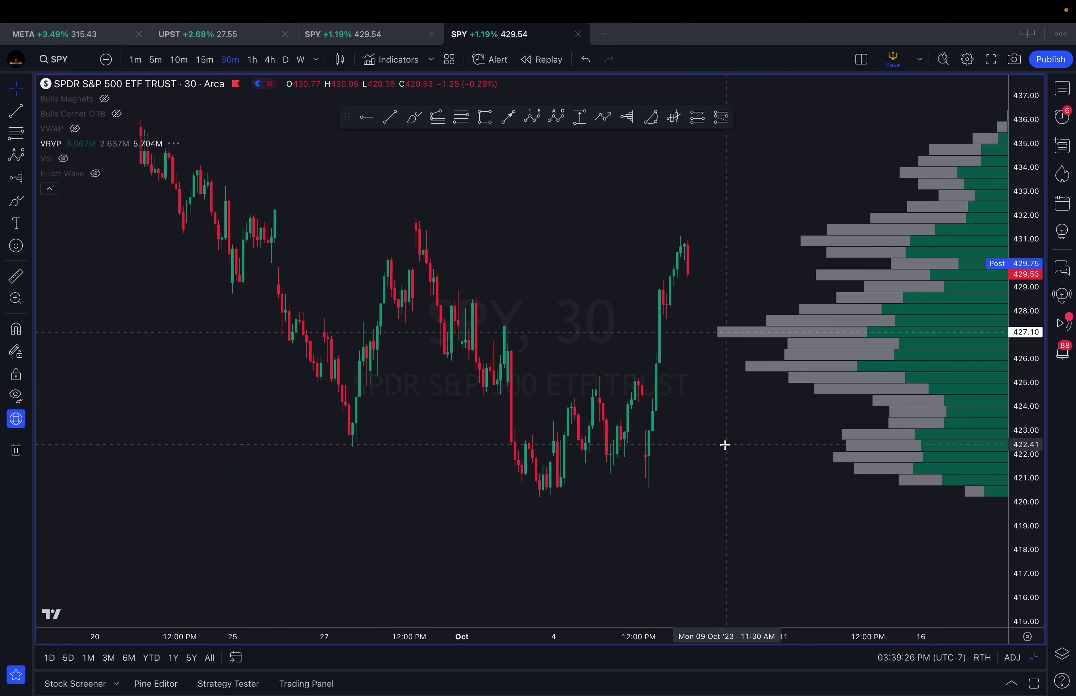
{"action": "scroll", "coordinate": [682, 427], "scroll_direction": "up", "scroll_amount": 1}
{"action": "scroll", "coordinate": [706, 423], "scroll_direction": "down", "scroll_amount": 4}
{"action": "scroll", "coordinate": [742, 429], "scroll_direction": "up", "scroll_amount": 3}
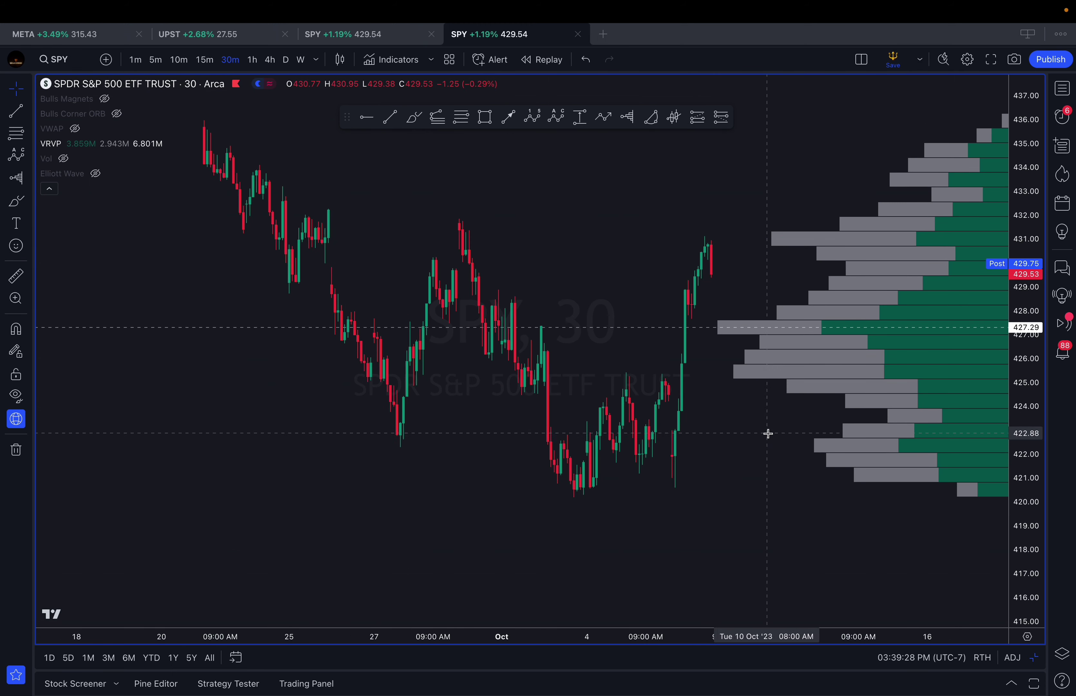
{"action": "scroll", "coordinate": [1034, 440], "scroll_direction": "down", "scroll_amount": 4}
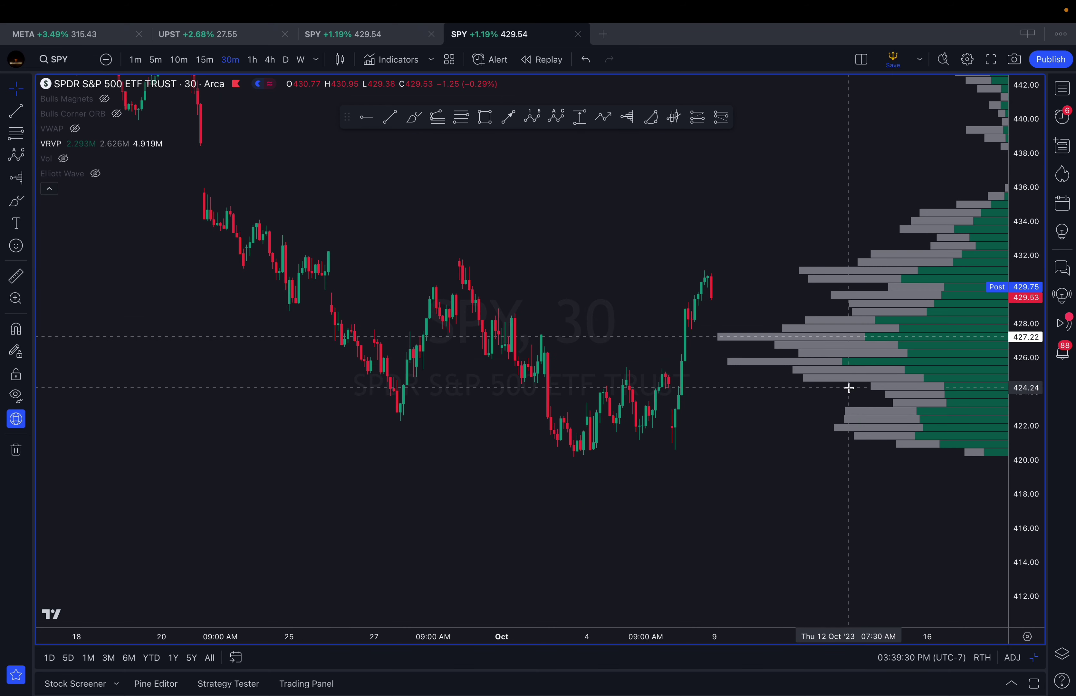
{"action": "scroll", "coordinate": [775, 411], "scroll_direction": "up", "scroll_amount": 3}
{"action": "left_click_drag", "start_coordinate": [774, 411], "coordinate": [918, 356]}
{"action": "scroll", "coordinate": [1030, 474], "scroll_direction": "up", "scroll_amount": 2}
{"action": "scroll", "coordinate": [1030, 474], "scroll_direction": "up", "scroll_amount": 3}
{"action": "left_click_drag", "start_coordinate": [776, 399], "coordinate": [690, 445]}
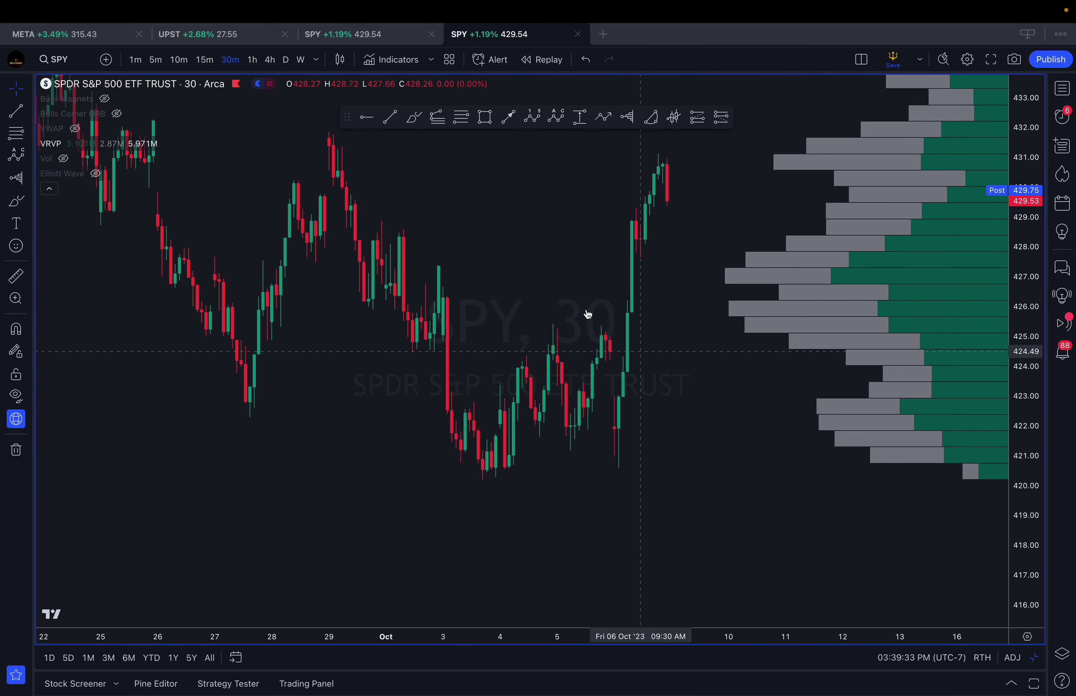
Brush a level at about 425 across 4–6 October, circle the breakout near 426, and sketch a rising path to about 431
{"action": "left_click", "coordinate": [411, 119]}
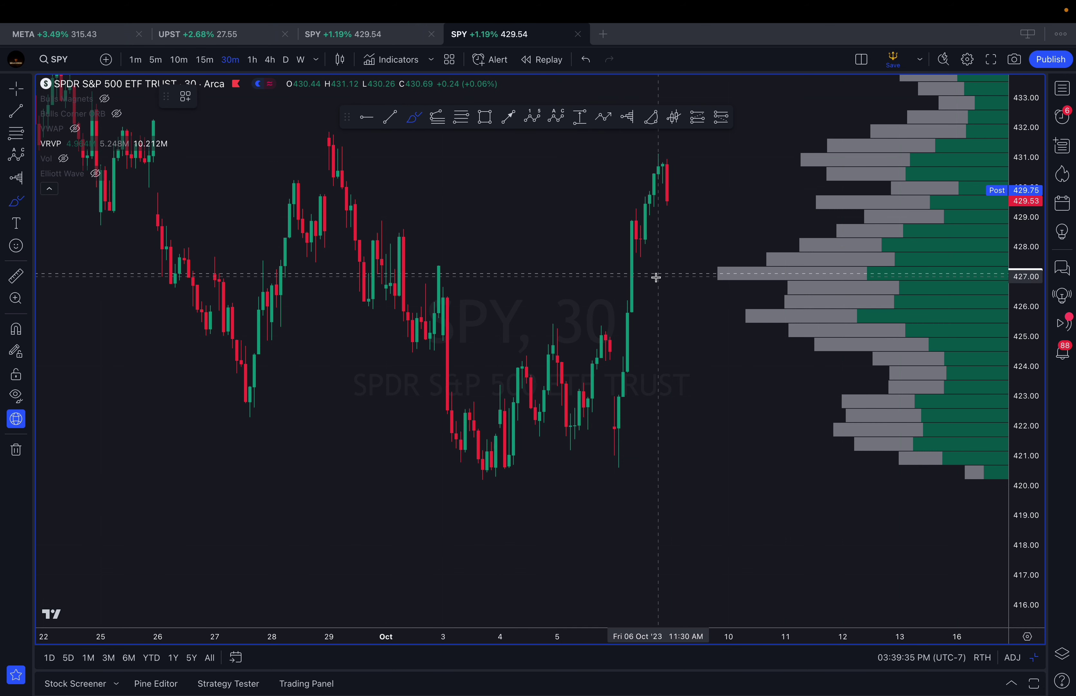
{"action": "left_click", "coordinate": [529, 335]}
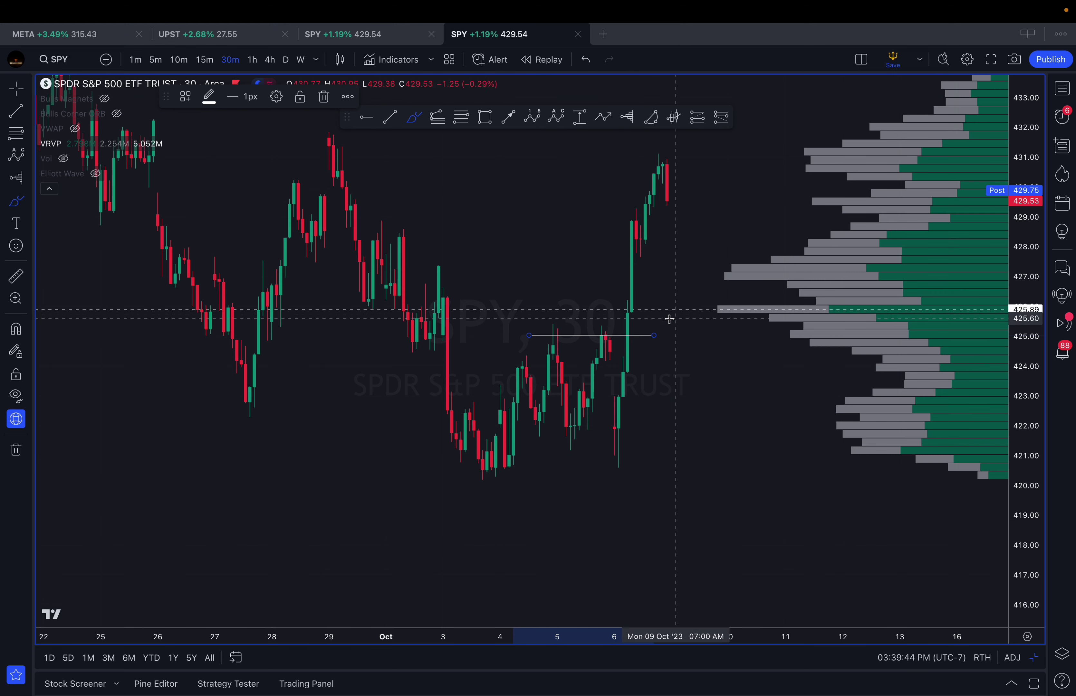
{"action": "left_click_drag", "start_coordinate": [637, 308], "coordinate": [634, 302]}
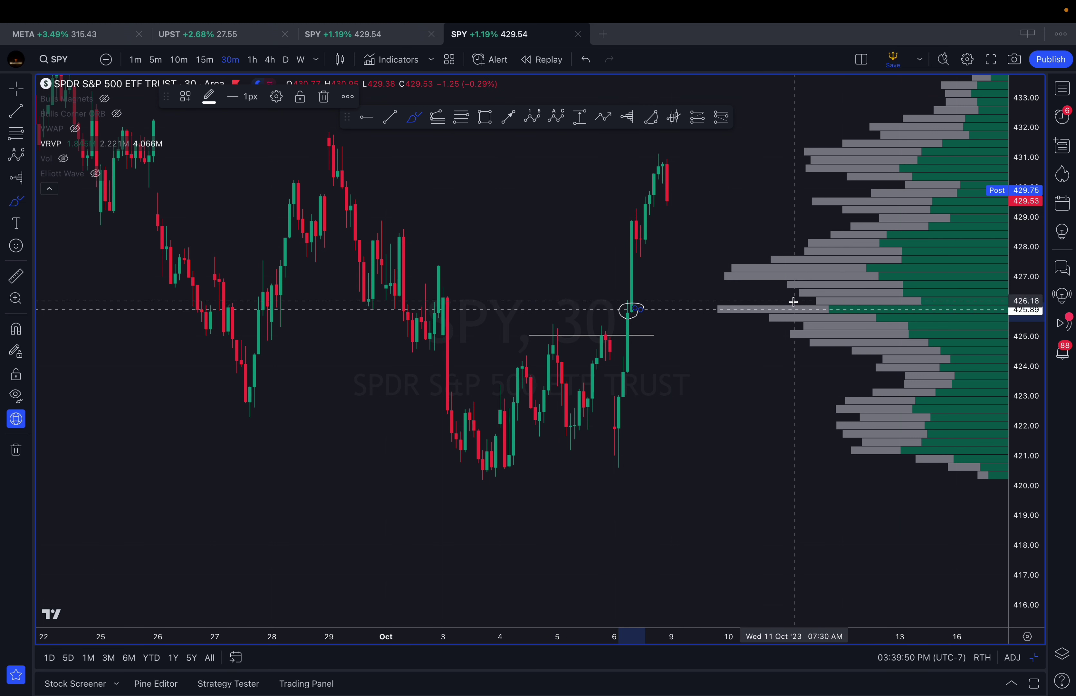
{"action": "left_click", "coordinate": [707, 153]}
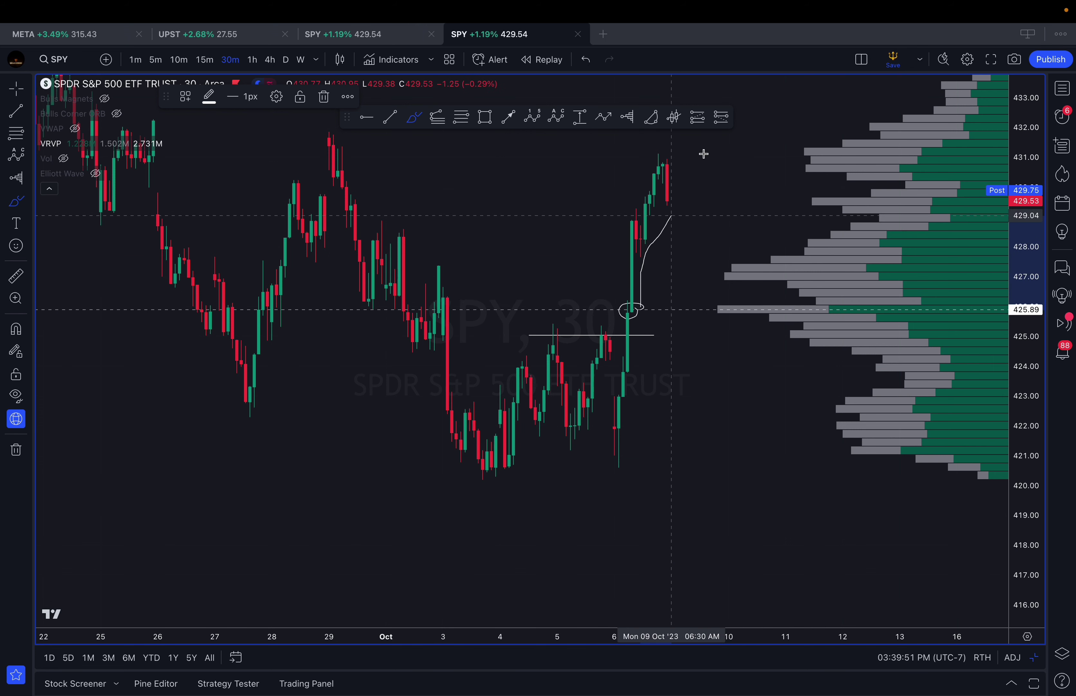
Remove the brush drawings from the chart
{"action": "mouse_move", "coordinate": [445, 313]}
{"action": "left_mouse_down"}
{"action": "mouse_move", "coordinate": [637, 315]}
{"action": "mouse_move", "coordinate": [438, 317]}
{"action": "left_mouse_up"}
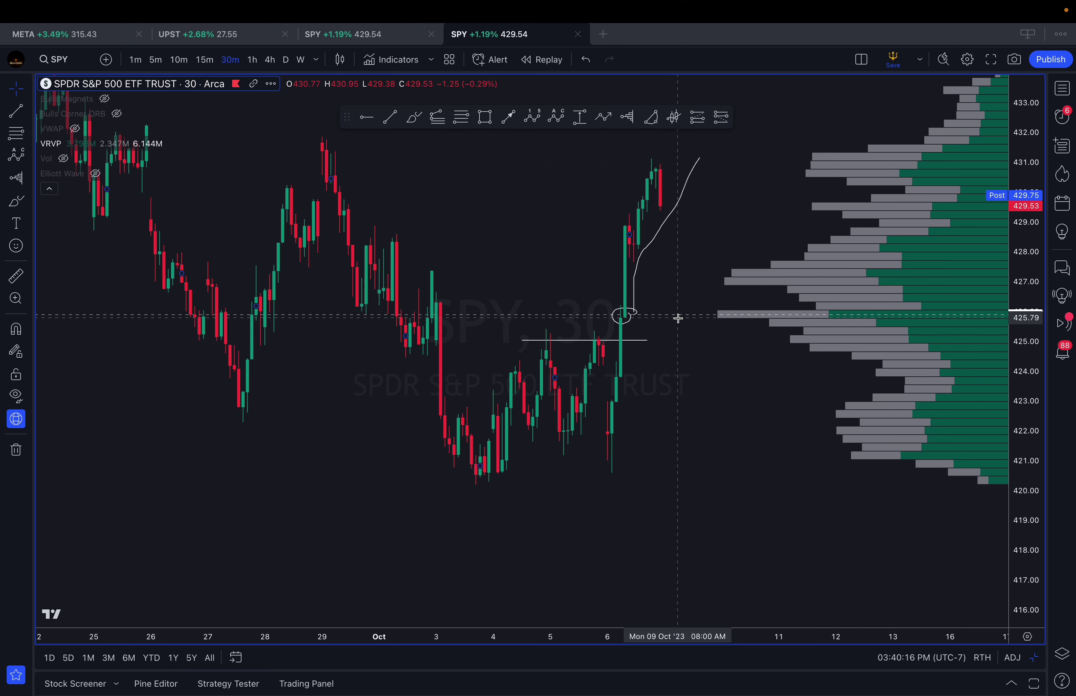
{"action": "right_click", "coordinate": [710, 426]}
{"action": "left_click", "coordinate": [771, 634]}
{"action": "scroll", "coordinate": [876, 498], "scroll_direction": "down", "scroll_amount": 5}
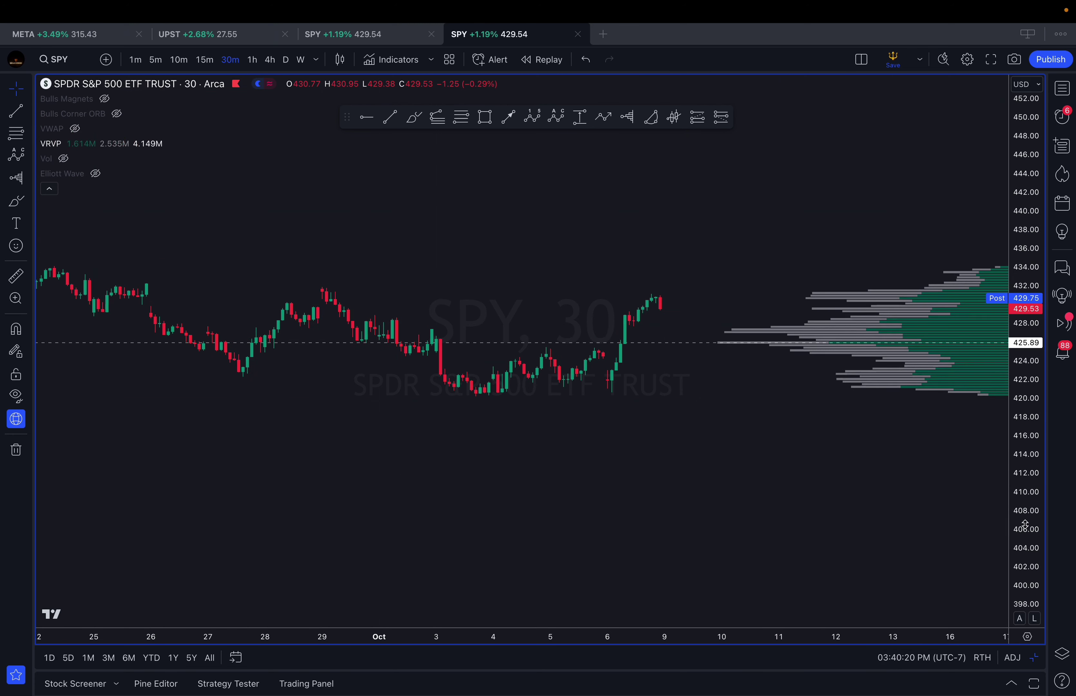
Examine the visible range volume profile over multi-month spans of the 30-minute chart reaching back to summer and spring 2023
{"action": "scroll", "coordinate": [876, 499], "scroll_direction": "down", "scroll_amount": 4}
{"action": "left_click_drag", "start_coordinate": [876, 499], "coordinate": [678, 546]}
{"action": "scroll", "coordinate": [593, 271], "scroll_direction": "down", "scroll_amount": 3}
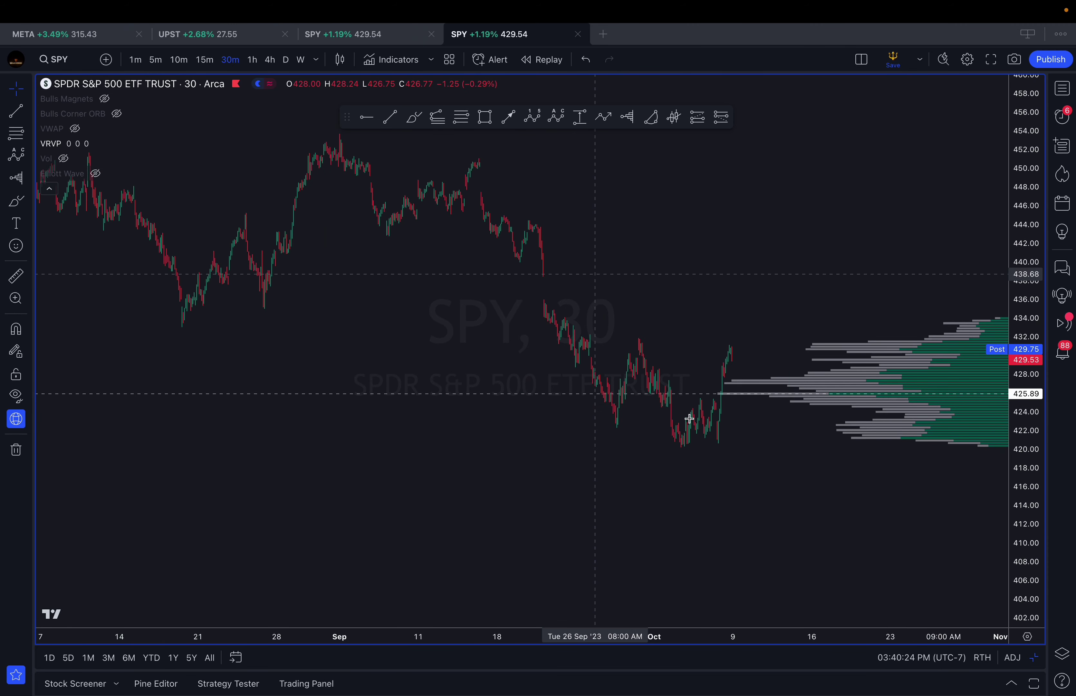
{"action": "scroll", "coordinate": [633, 375], "scroll_direction": "down", "scroll_amount": 2}
{"action": "left_click_drag", "start_coordinate": [674, 400], "coordinate": [543, 402]}
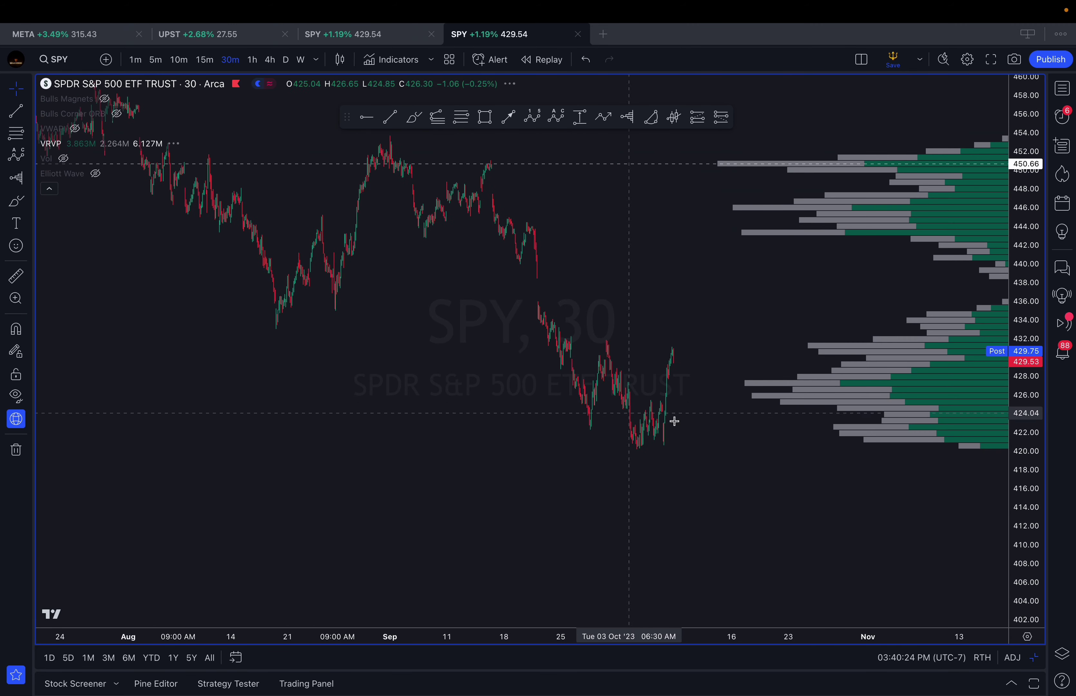
{"action": "scroll", "coordinate": [683, 423], "scroll_direction": "down", "scroll_amount": 4}
{"action": "scroll", "coordinate": [966, 463], "scroll_direction": "down", "scroll_amount": 4}
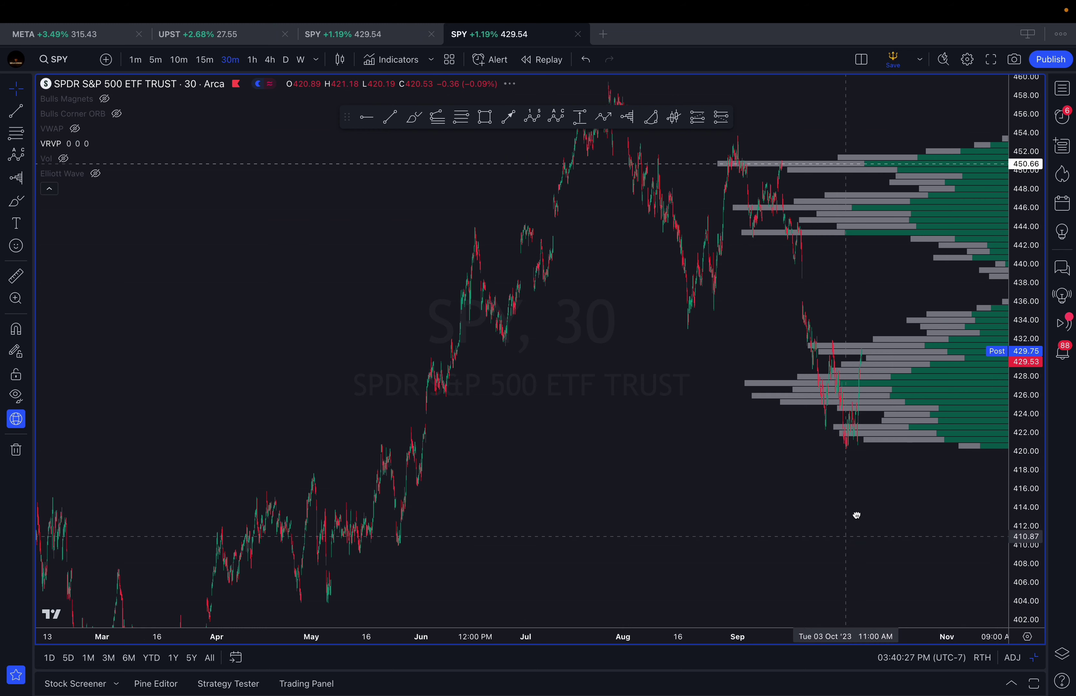
{"action": "scroll", "coordinate": [856, 509], "scroll_direction": "up", "scroll_amount": 3}
{"action": "left_click_drag", "start_coordinate": [863, 505], "coordinate": [857, 524]}
{"action": "left_click_drag", "start_coordinate": [1031, 483], "coordinate": [1033, 613]}
{"action": "left_click_drag", "start_coordinate": [955, 483], "coordinate": [970, 496]}
{"action": "scroll", "coordinate": [970, 493], "scroll_direction": "up", "scroll_amount": 4}
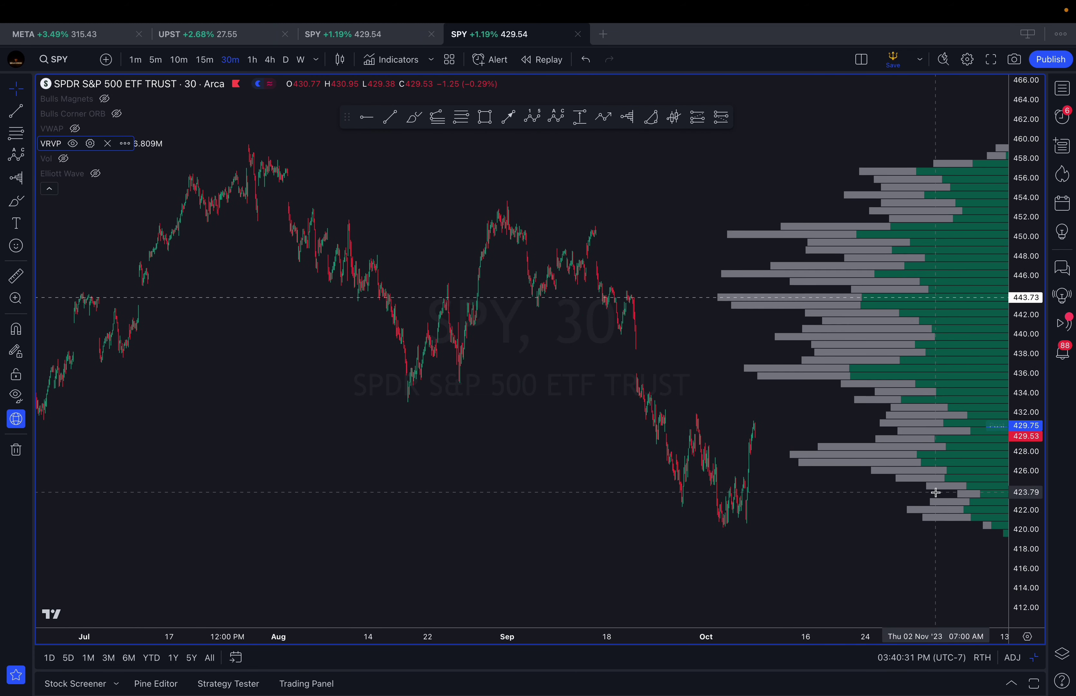
Hide the VRVP indicator and anchor a volume profile at the late July 2023 high of about 460
{"action": "left_click", "coordinate": [73, 144]}
{"action": "scroll", "coordinate": [633, 226], "scroll_direction": "down", "scroll_amount": 3}
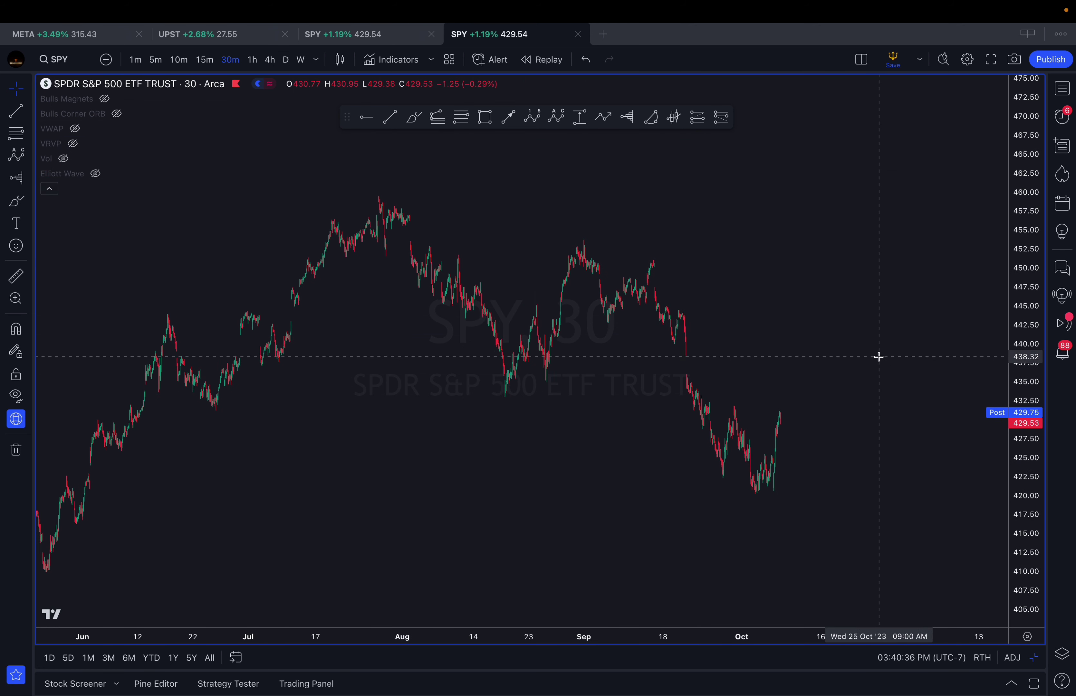
{"action": "left_click", "coordinate": [627, 116]}
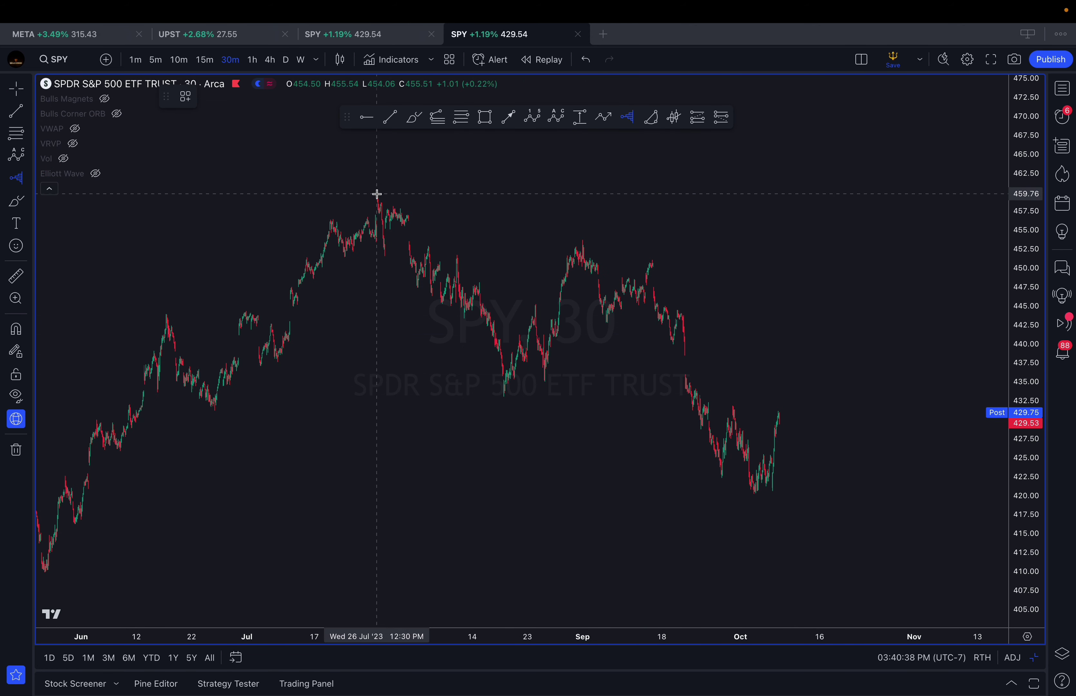
{"action": "left_click", "coordinate": [377, 193]}
{"action": "left_click", "coordinate": [855, 487]}
{"action": "scroll", "coordinate": [922, 465], "scroll_direction": "up", "scroll_amount": 3}
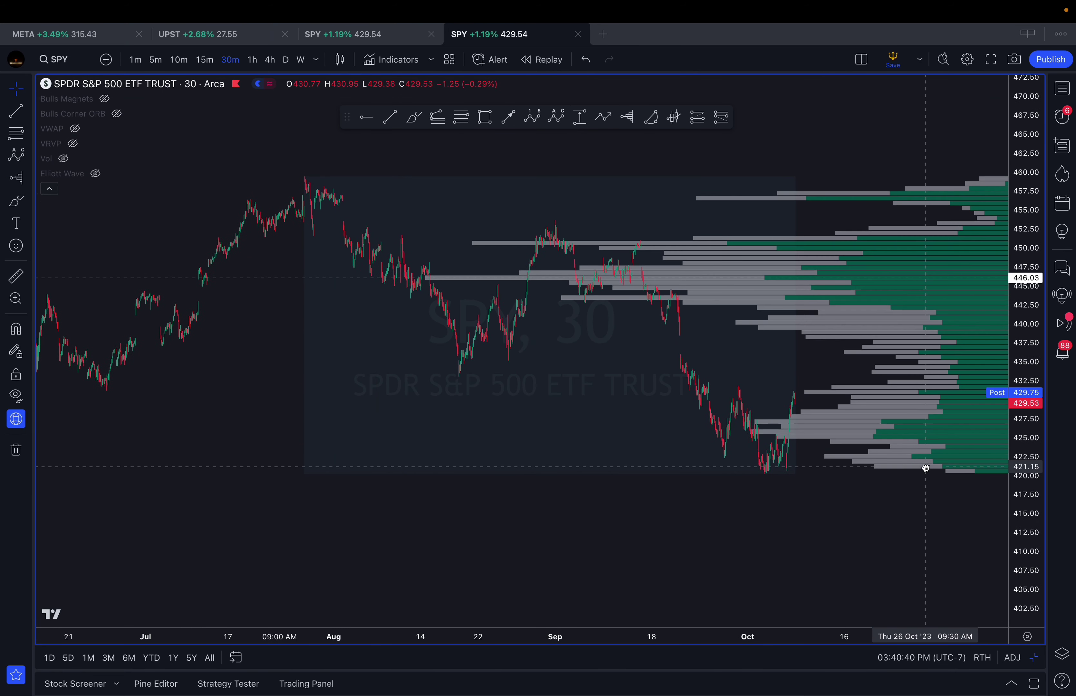
{"action": "left_click_drag", "start_coordinate": [747, 354], "coordinate": [737, 369]}
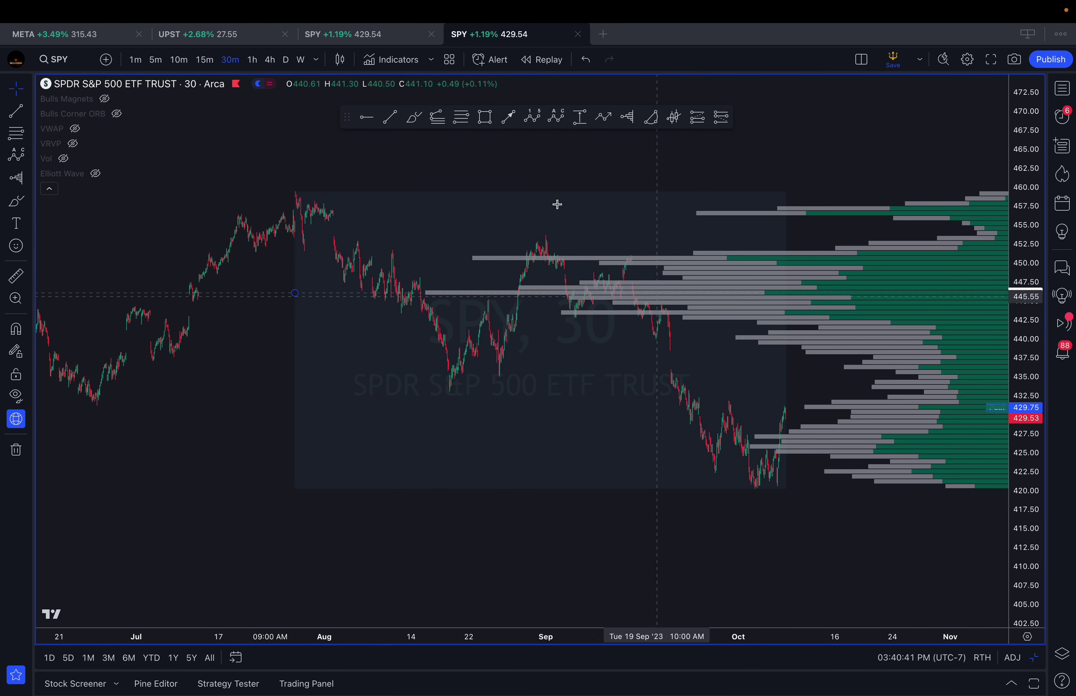
Brush horizontal levels at about 432 from 25 September and about 439 from the top of the September gap, both extending into mid-October
{"action": "left_click", "coordinate": [414, 120]}
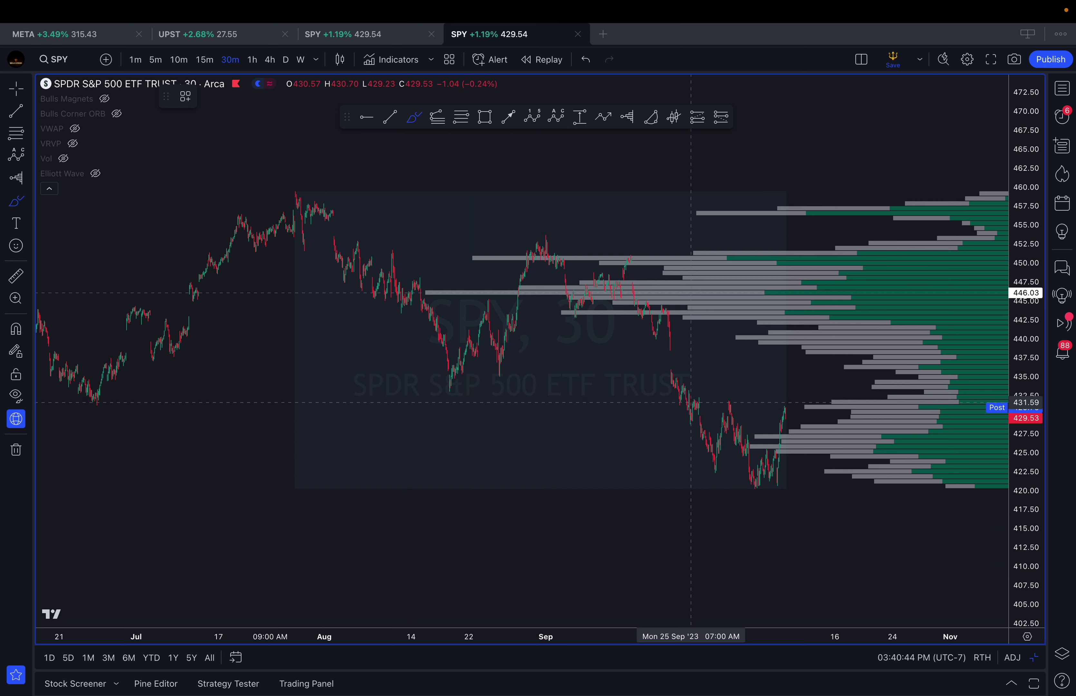
{"action": "left_click_drag", "start_coordinate": [690, 401], "coordinate": [840, 400]}
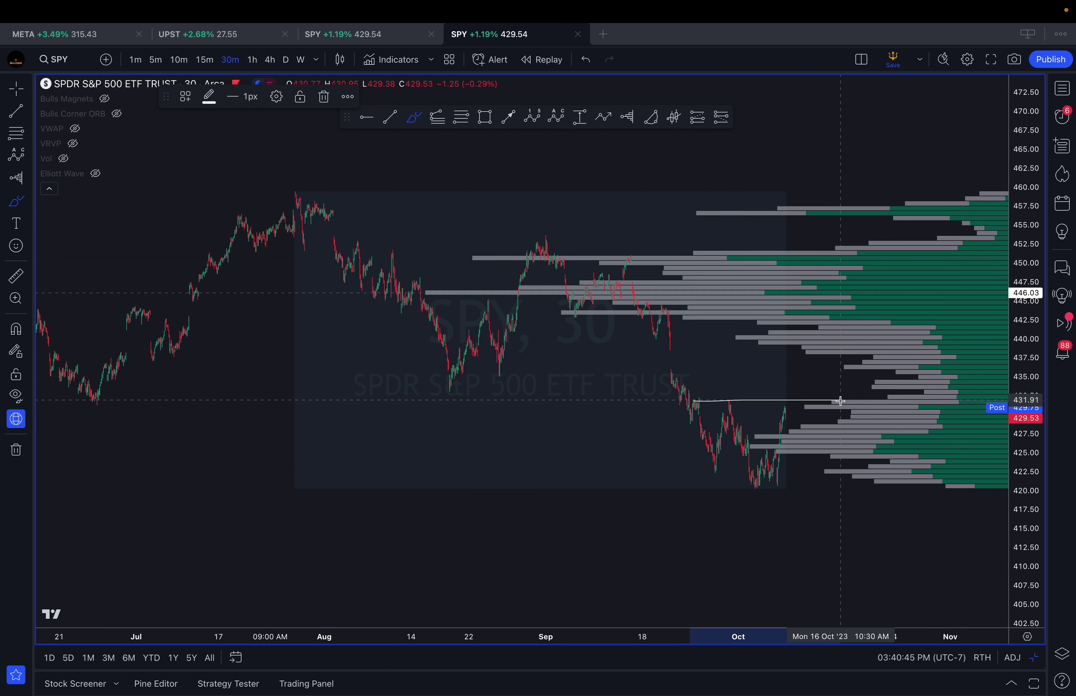
{"action": "left_click_drag", "start_coordinate": [669, 348], "coordinate": [804, 346]}
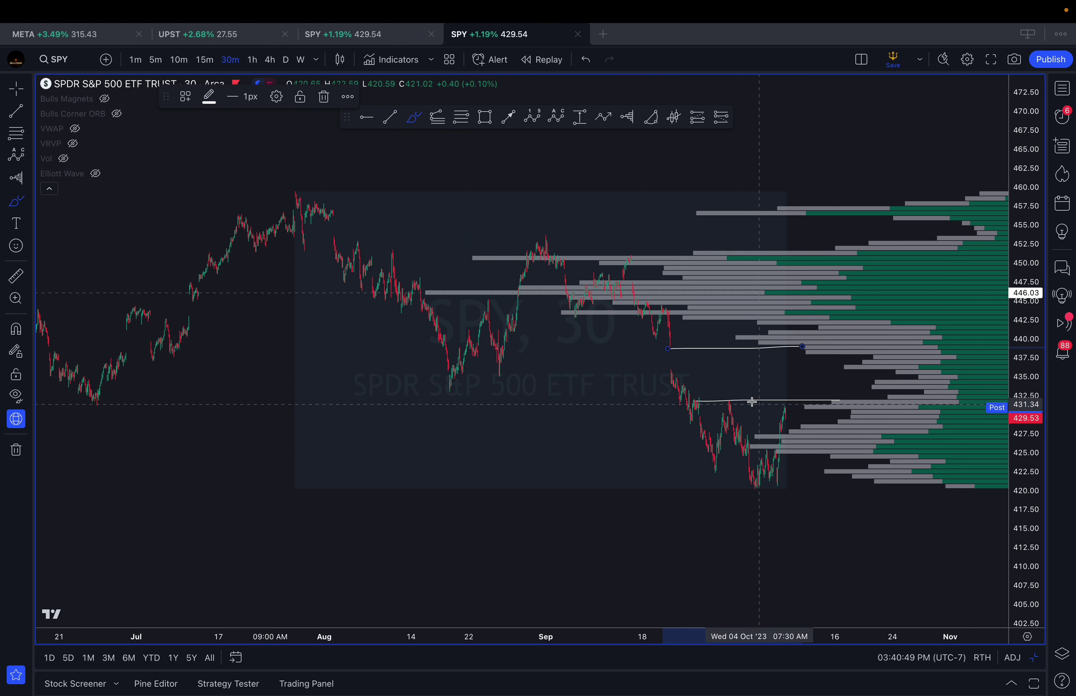
Brush a projected October path from about 432 up to 439, back to 431 and up to 449, plus an alternative drop below 420
{"action": "mouse_move", "coordinate": [756, 397]}
{"action": "left_mouse_down"}
{"action": "mouse_move", "coordinate": [786, 384]}
{"action": "mouse_move", "coordinate": [788, 346]}
{"action": "left_mouse_up"}
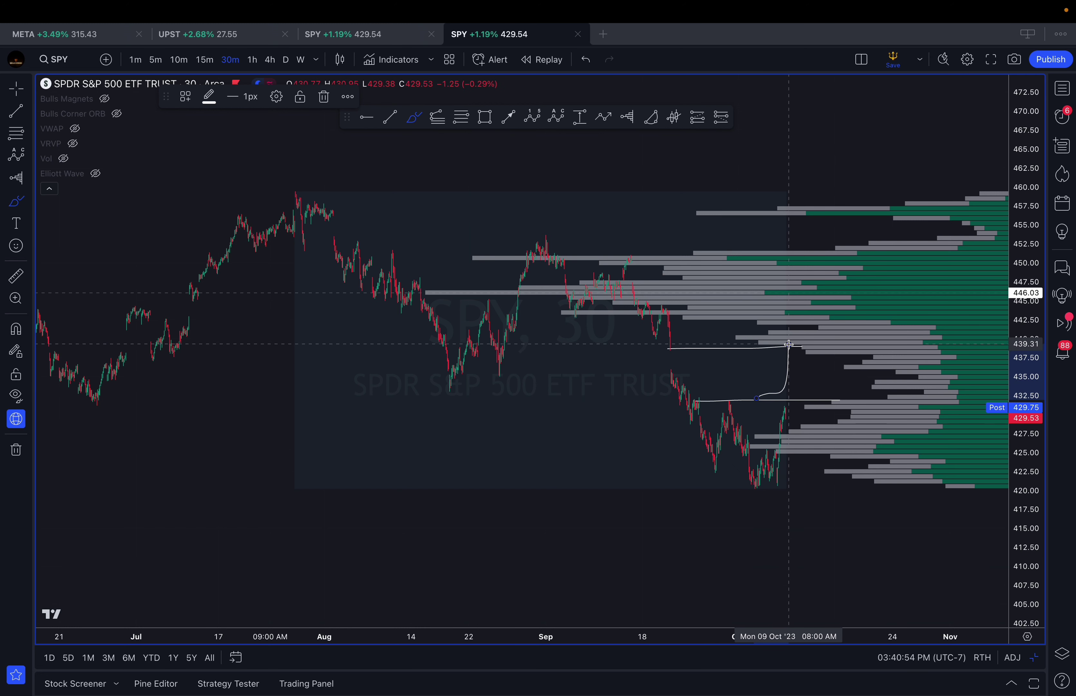
{"action": "scroll", "coordinate": [785, 357], "scroll_direction": "up", "scroll_amount": 1}
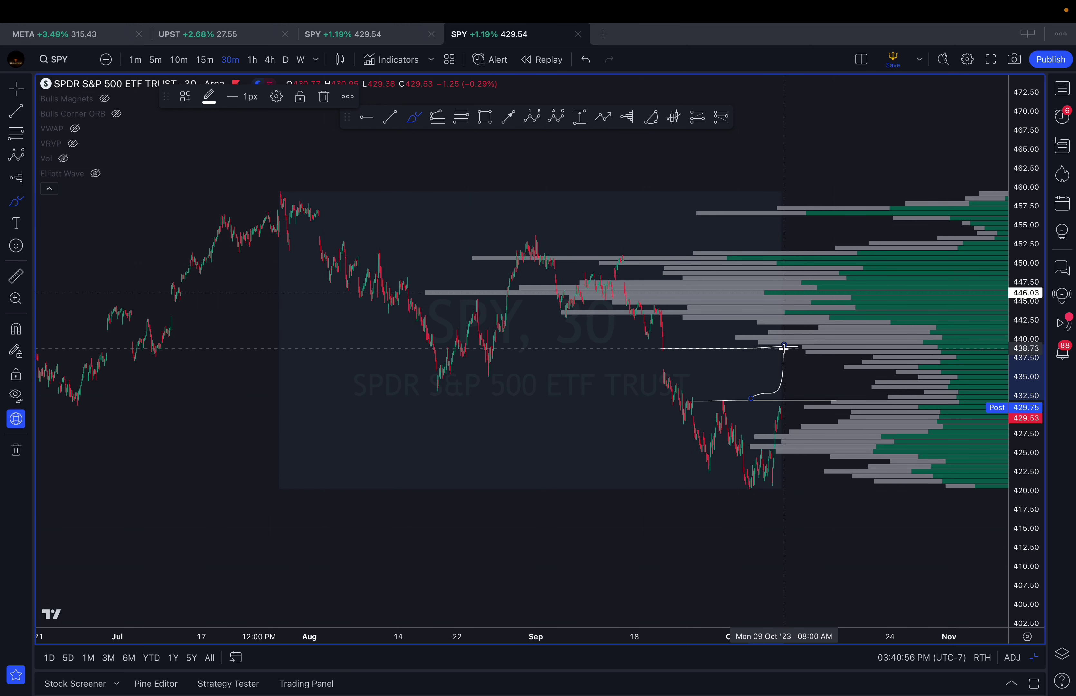
{"action": "left_click_drag", "start_coordinate": [788, 348], "coordinate": [819, 402]}
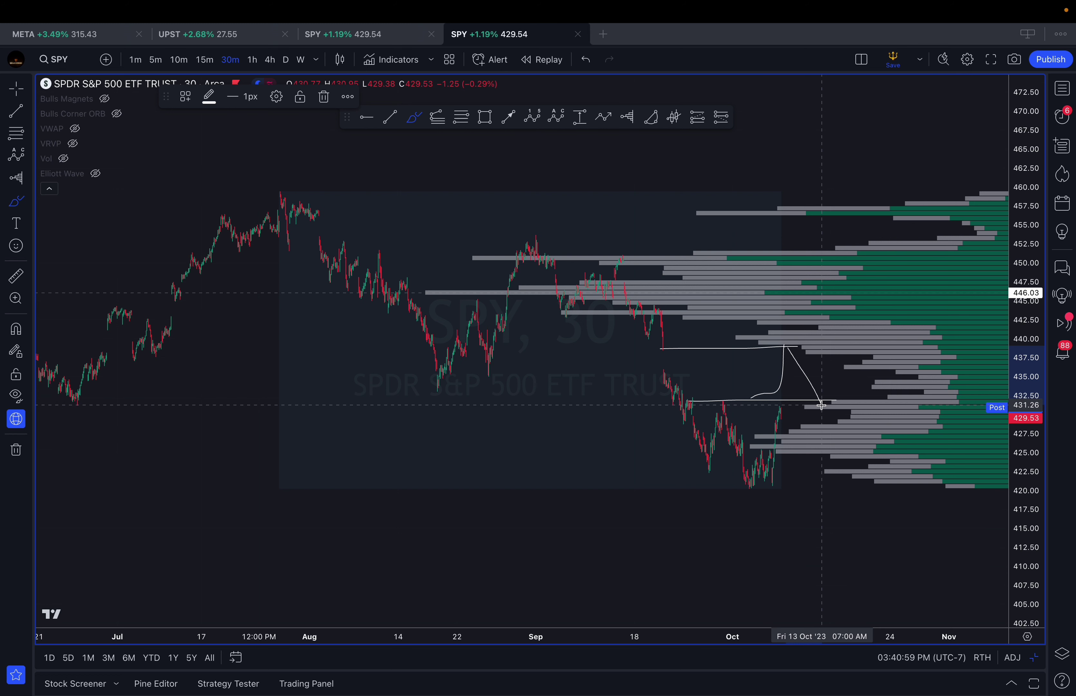
{"action": "mouse_move", "coordinate": [830, 406]}
{"action": "left_mouse_down"}
{"action": "mouse_move", "coordinate": [876, 338]}
{"action": "mouse_move", "coordinate": [878, 272]}
{"action": "left_mouse_up"}
{"action": "left_click_drag", "start_coordinate": [828, 409], "coordinate": [844, 502]}
Delete the brushed projection strokes from the chart, keeping the two horizontal levels at about 432 and 439
{"action": "scroll", "coordinate": [827, 480], "scroll_direction": "up", "scroll_amount": 3}
{"action": "key", "text": "Delete"}
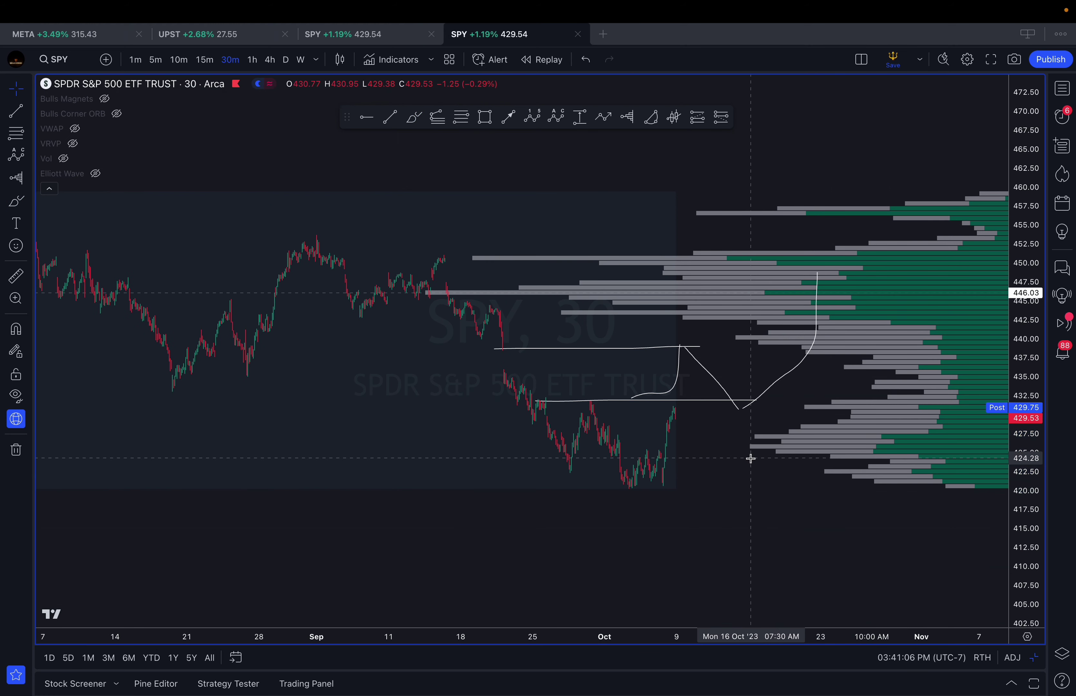
{"action": "left_click", "coordinate": [793, 372]}
{"action": "key", "text": "Delete"}
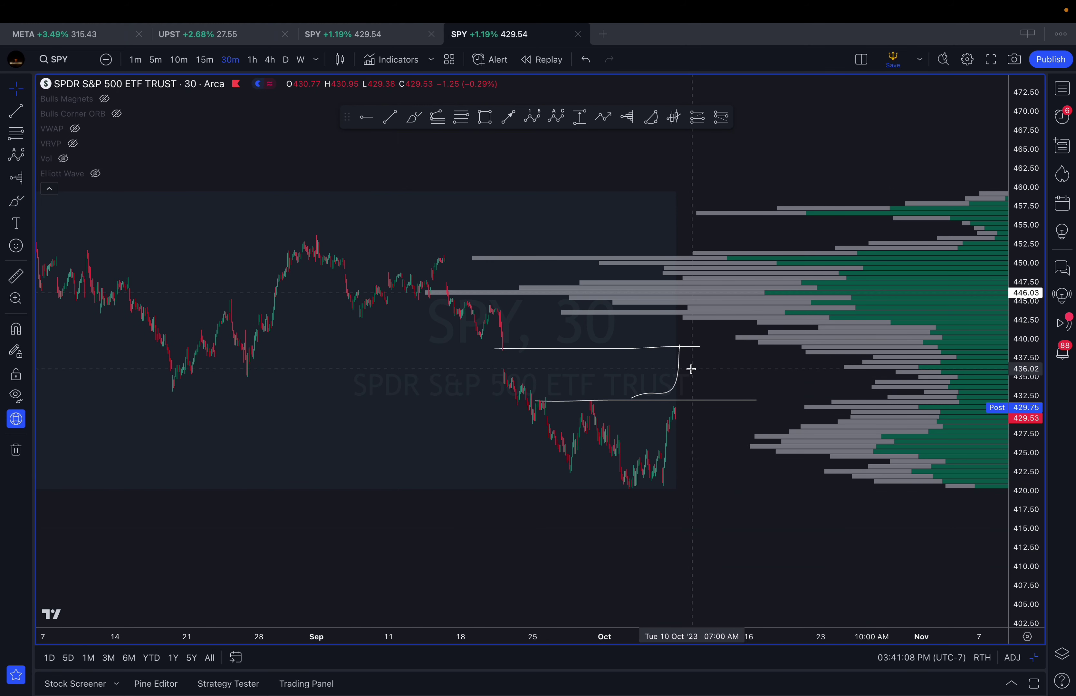
{"action": "left_click", "coordinate": [679, 371]}
{"action": "key", "text": "Delete"}
{"action": "scroll", "coordinate": [687, 373], "scroll_direction": "down", "scroll_amount": 3}
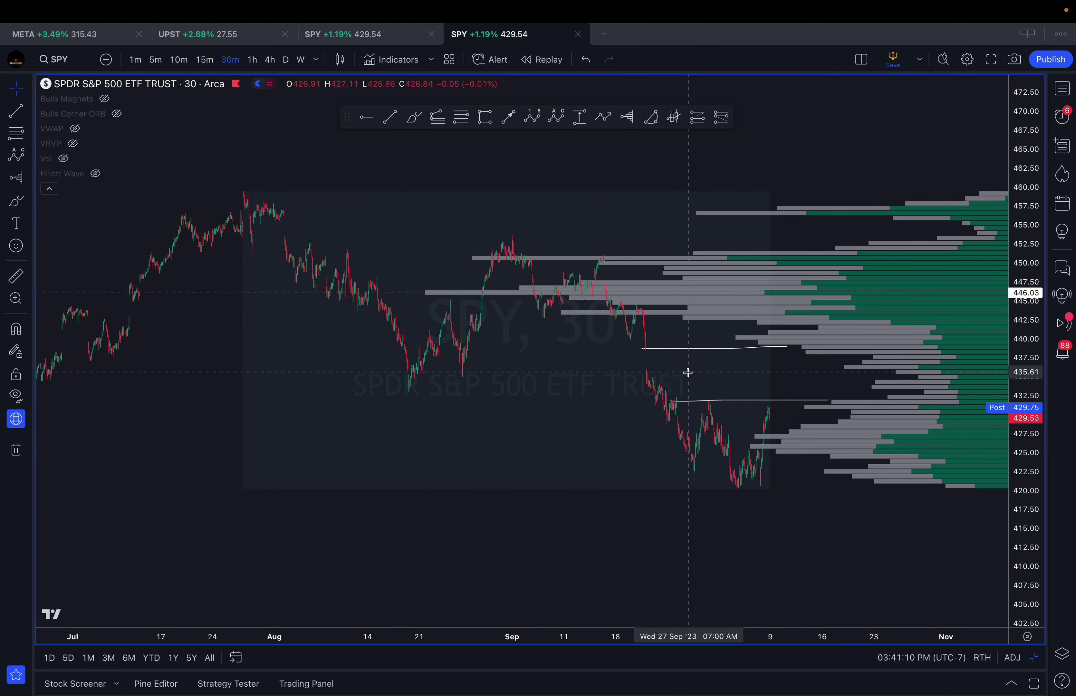